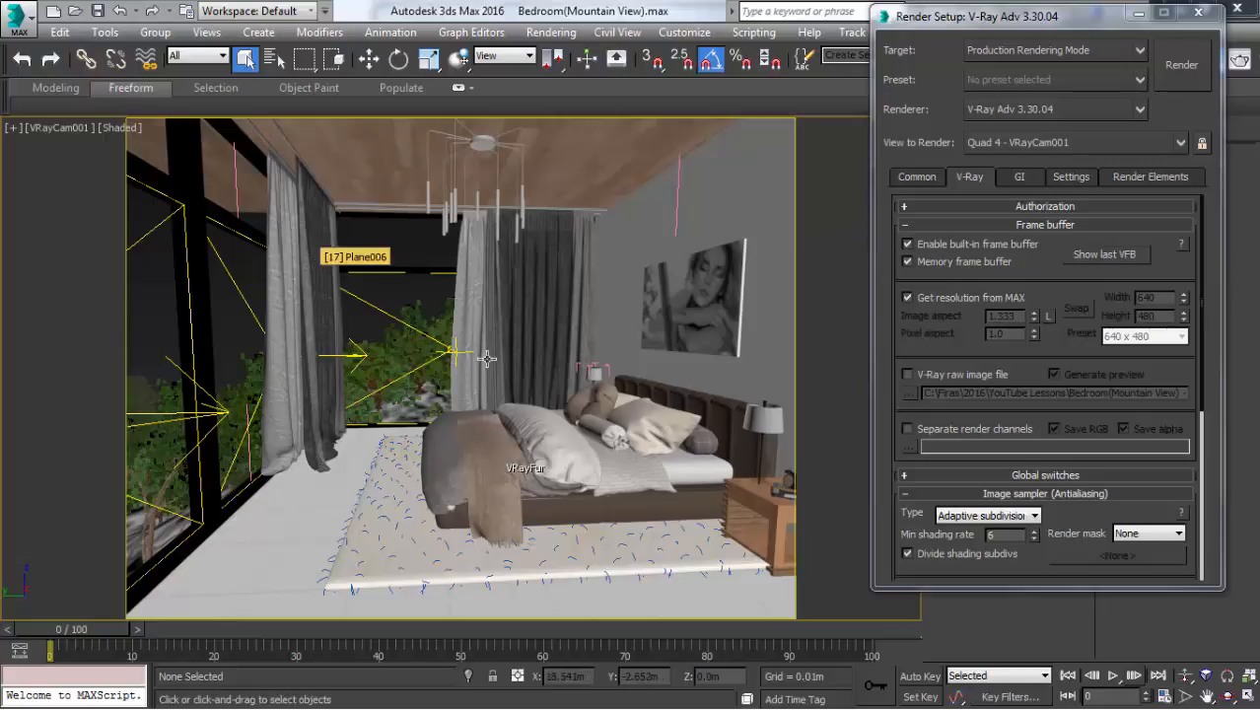
- Switch the camera viewport to a perspective view and close the render setup window
{"action": "scroll", "coordinate": [493, 375], "scroll_direction": "up", "scroll_amount": 2}
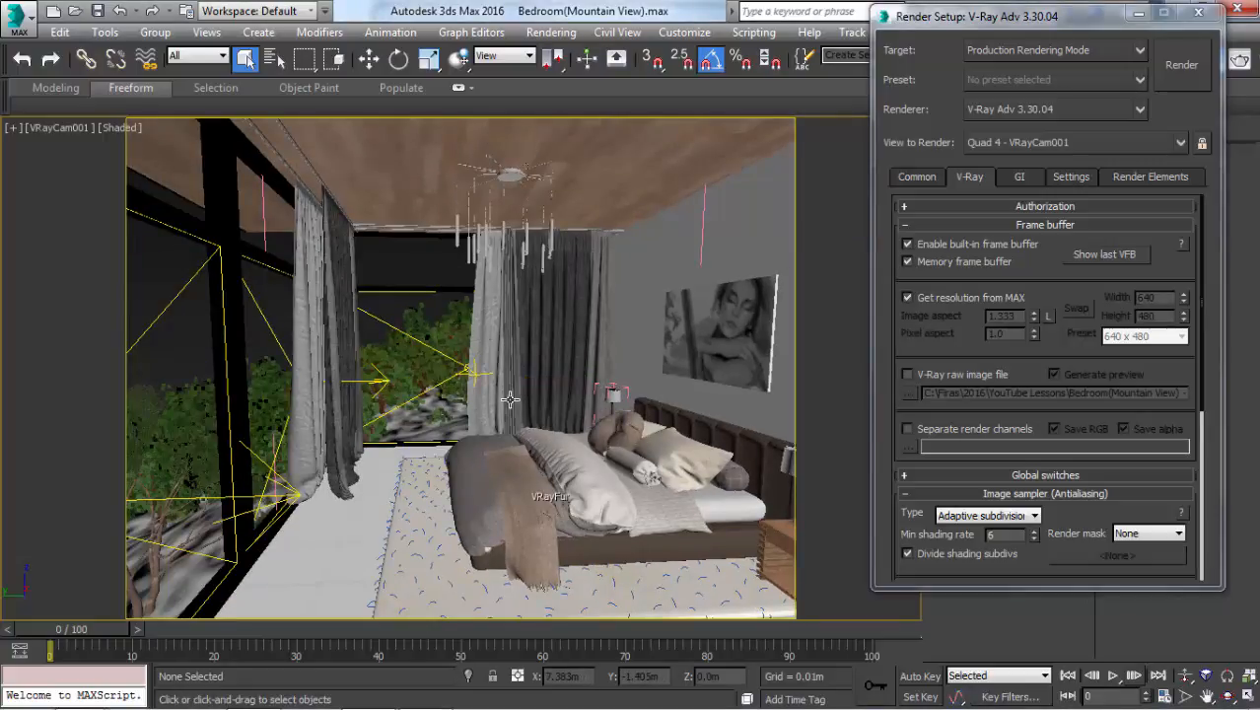
{"action": "key", "text": "p"}
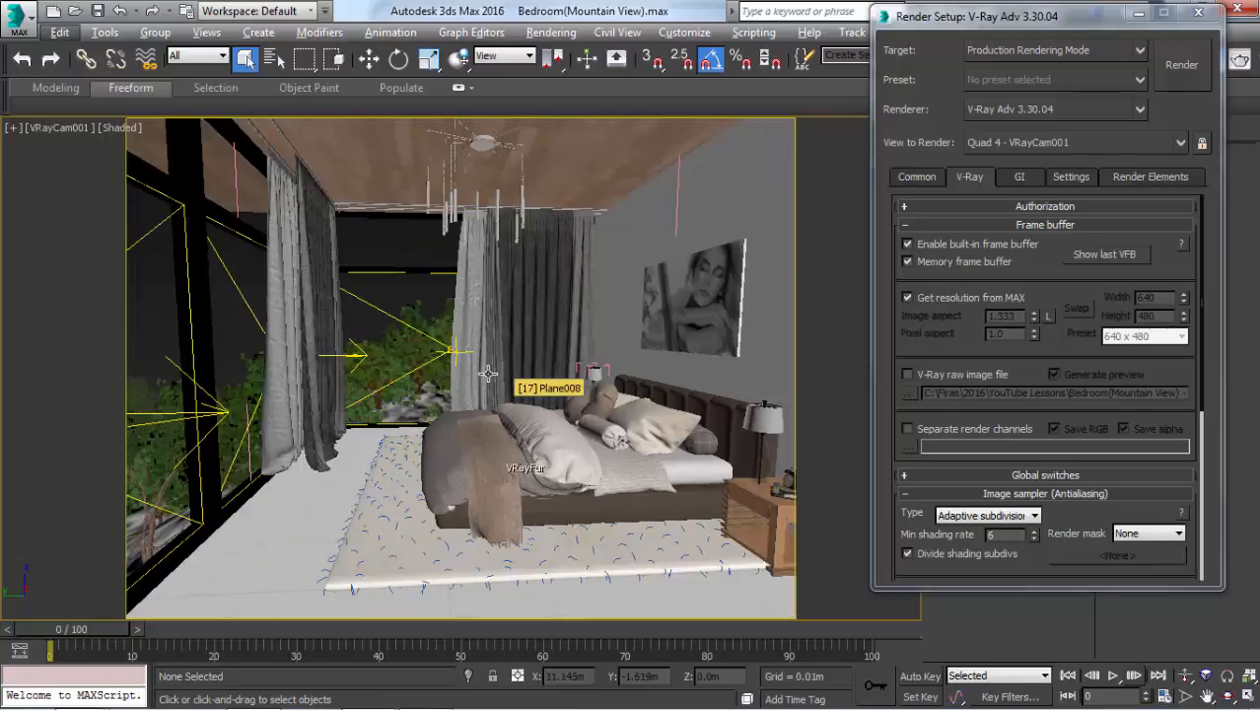
{"action": "left_click", "coordinate": [1199, 11]}
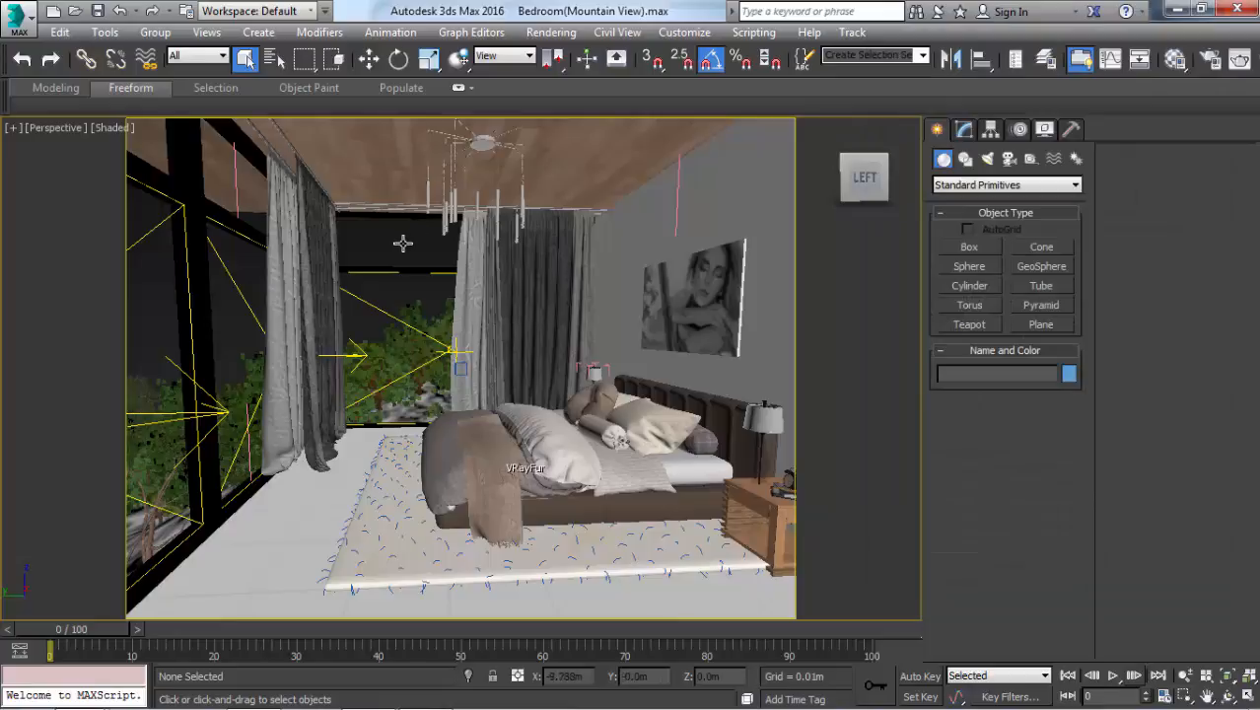
- Examine the plane lights at the bedroom windows and outside the building from several angles
{"action": "scroll", "coordinate": [403, 242], "scroll_direction": "up", "scroll_amount": 4}
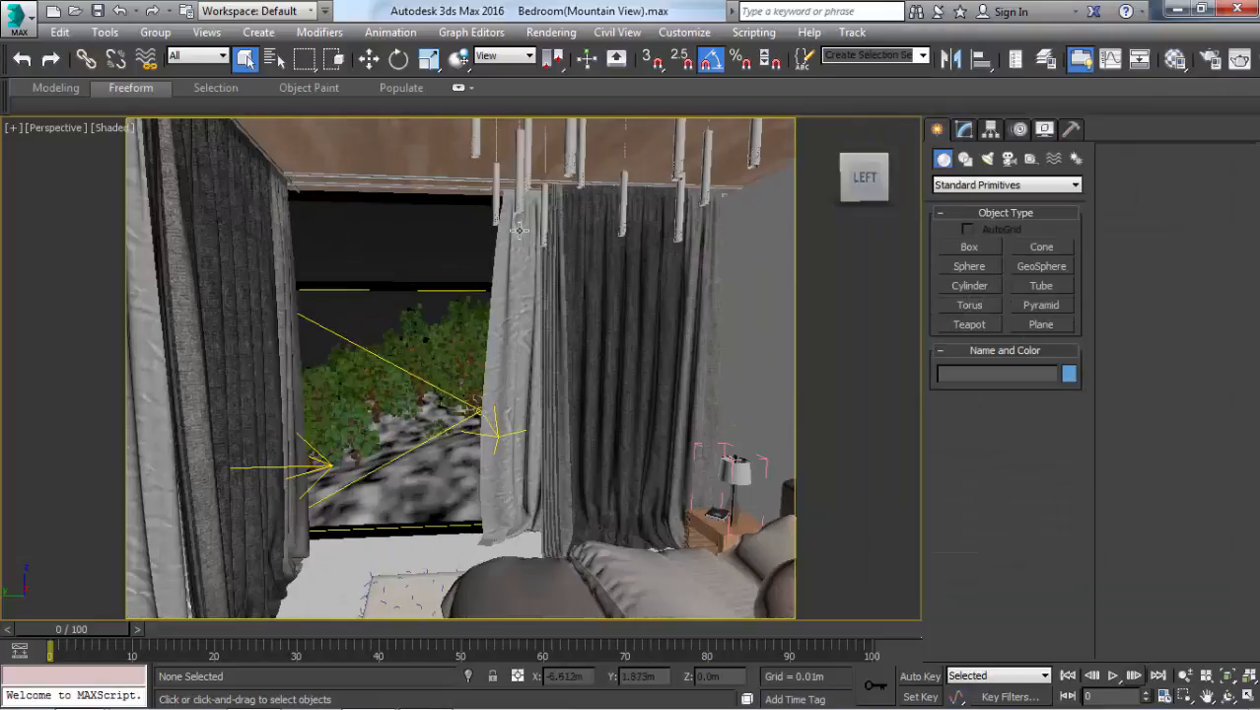
{"action": "left_click", "coordinate": [460, 400]}
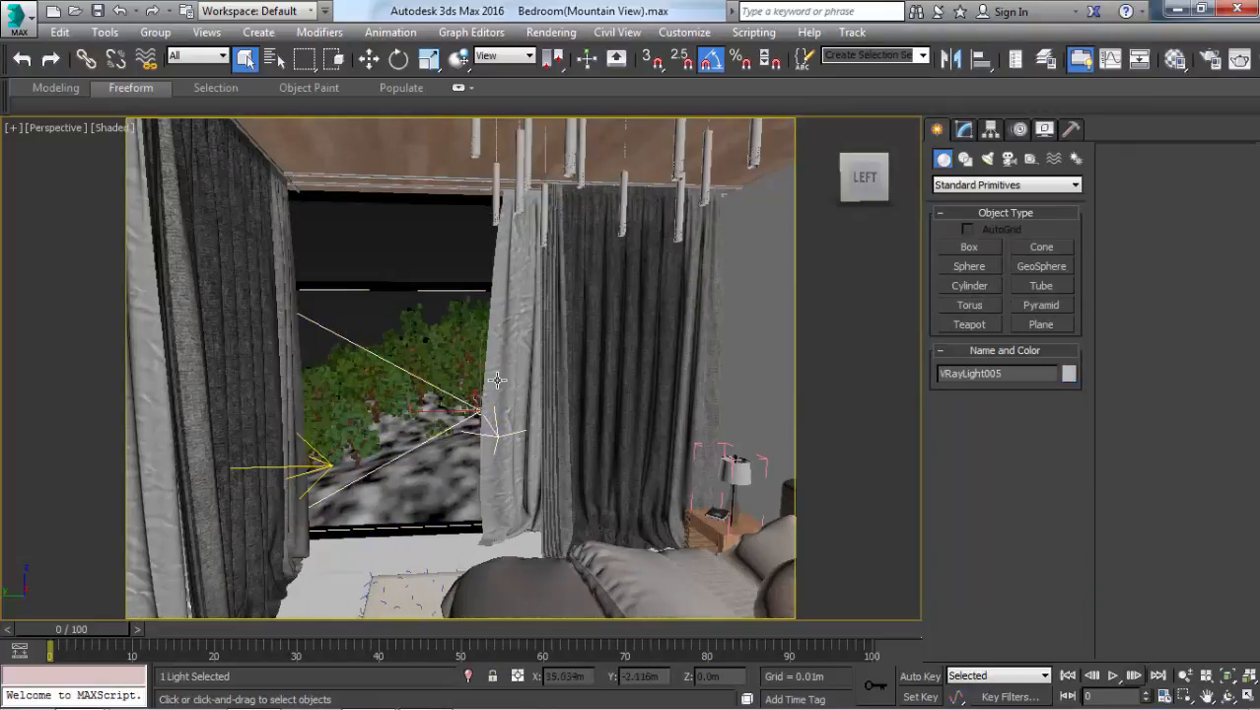
{"action": "scroll", "coordinate": [444, 370], "scroll_direction": "up", "scroll_amount": 1}
{"action": "middle_click_drag", "start_coordinate": [443, 370], "coordinate": [425, 337], "text": "alt"}
{"action": "middle_click_drag", "start_coordinate": [586, 316], "coordinate": [639, 311]}
{"action": "scroll", "coordinate": [551, 259], "scroll_direction": "down", "scroll_amount": 2}
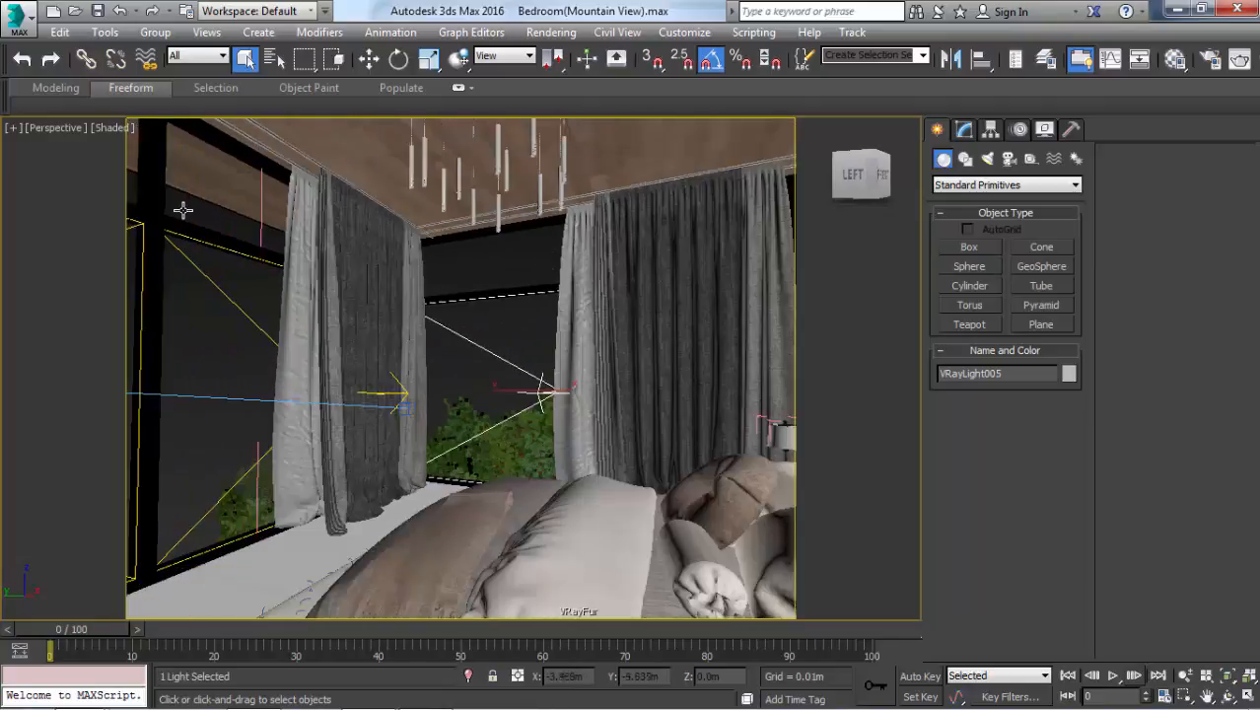
{"action": "middle_click_drag", "start_coordinate": [116, 172], "coordinate": [369, 216], "text": "alt"}
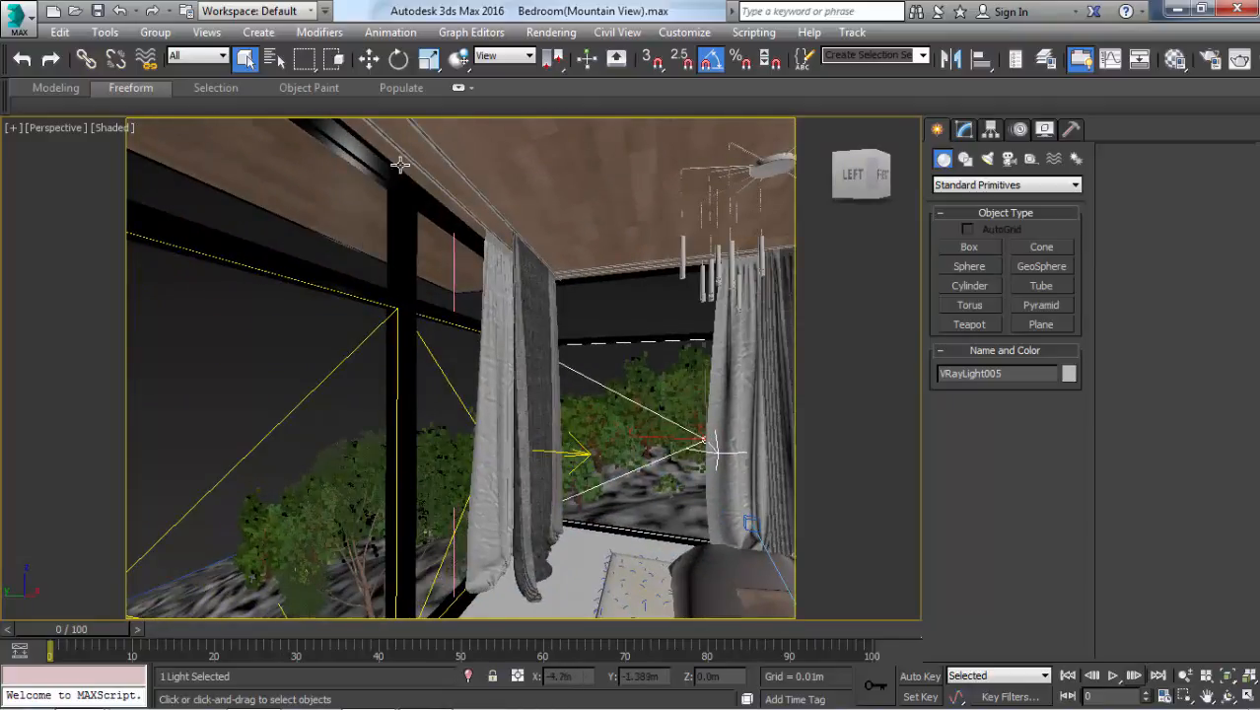
{"action": "middle_click_drag", "start_coordinate": [380, 323], "coordinate": [619, 412], "text": "alt"}
{"action": "scroll", "coordinate": [421, 363], "scroll_direction": "down", "scroll_amount": 4}
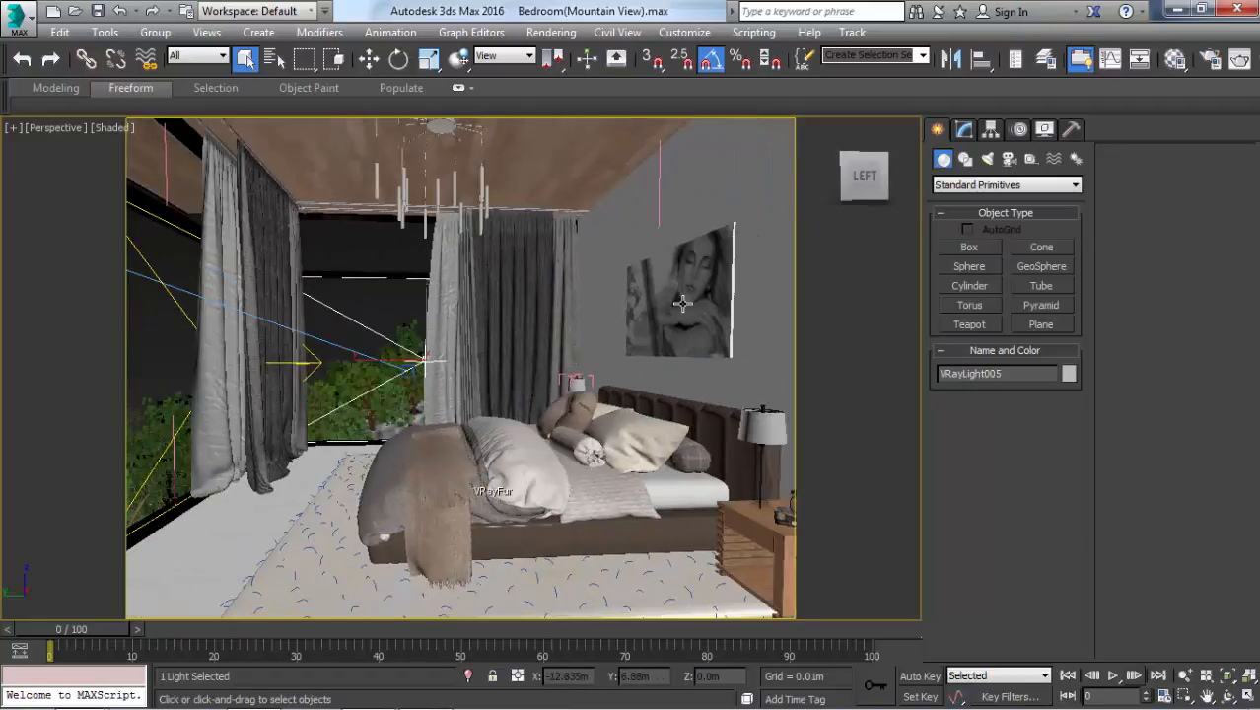
{"action": "middle_click_drag", "start_coordinate": [605, 235], "coordinate": [422, 262], "text": "alt"}
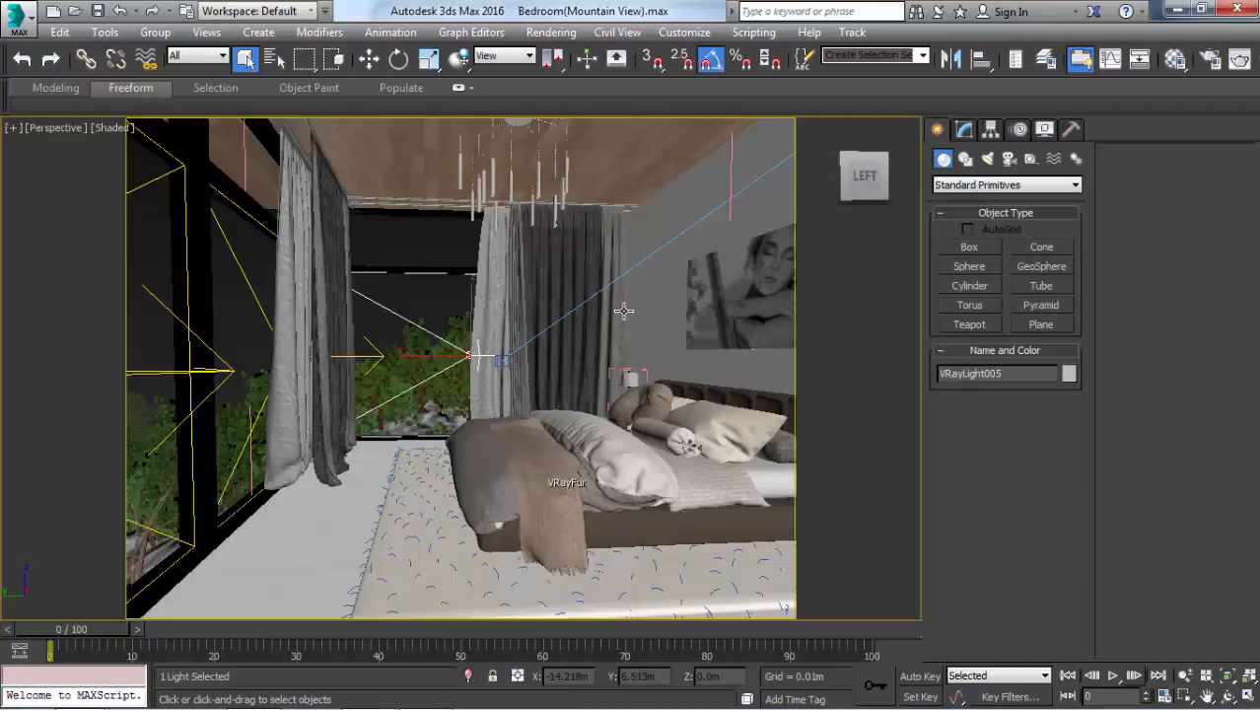
{"action": "scroll", "coordinate": [621, 311], "scroll_direction": "down", "scroll_amount": 5}
{"action": "middle_click_drag", "start_coordinate": [614, 319], "coordinate": [375, 267], "text": "alt"}
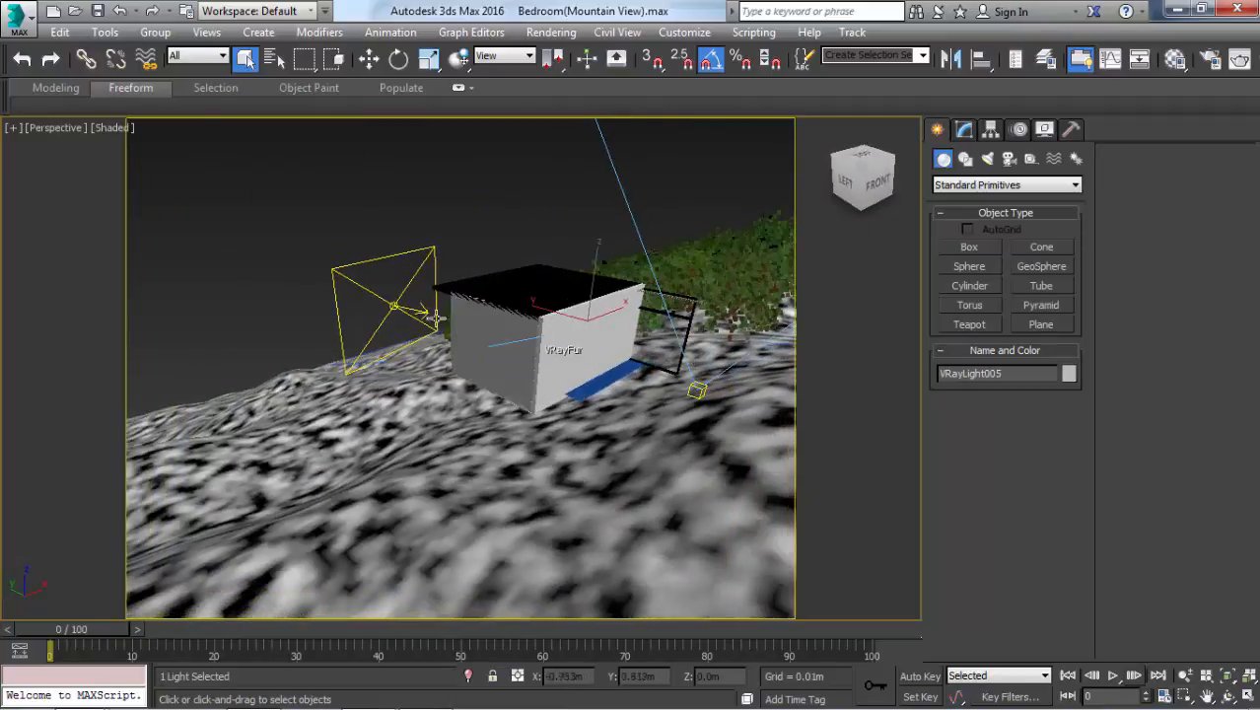
- Select the plane light outside the building and set its intensity multiplier to 300
{"action": "left_click", "coordinate": [395, 225]}
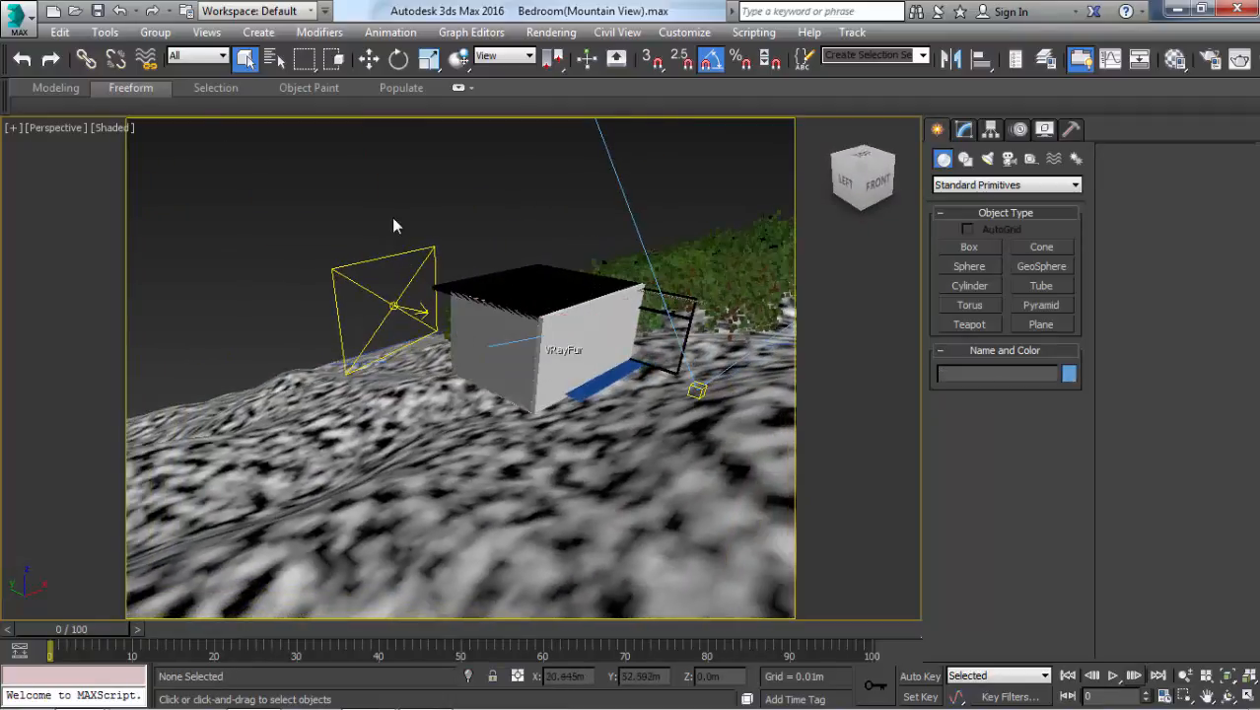
{"action": "left_click", "coordinate": [373, 280]}
{"action": "scroll", "coordinate": [339, 270], "scroll_direction": "up", "scroll_amount": 4}
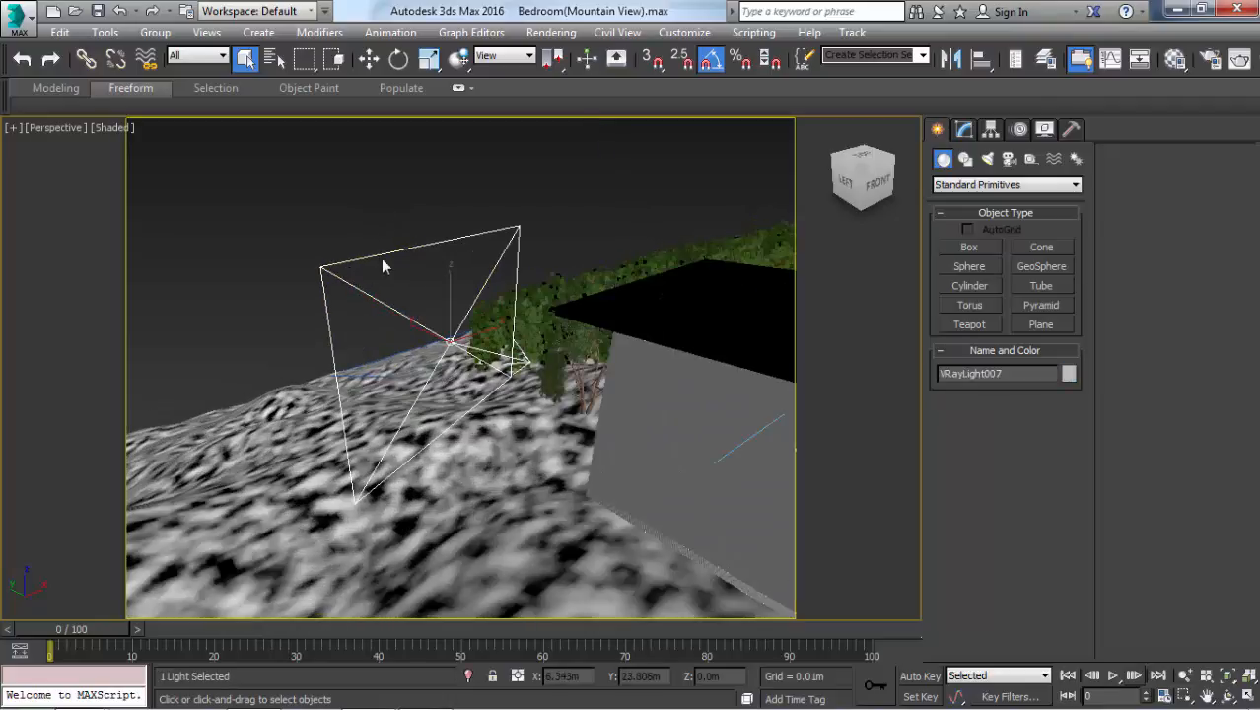
{"action": "key", "text": "1"}
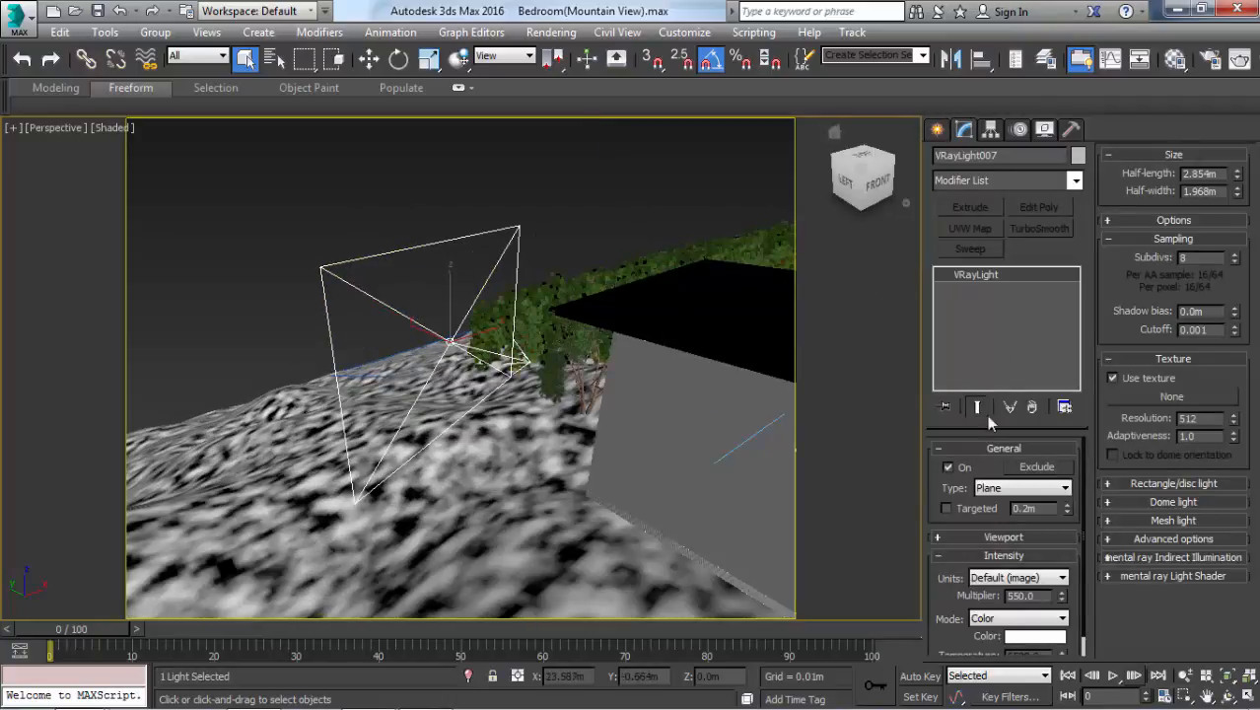
{"action": "left_click_drag", "start_coordinate": [1036, 598], "coordinate": [992, 596]}
{"action": "type", "text": "300"}
{"action": "key", "text": "Return"}
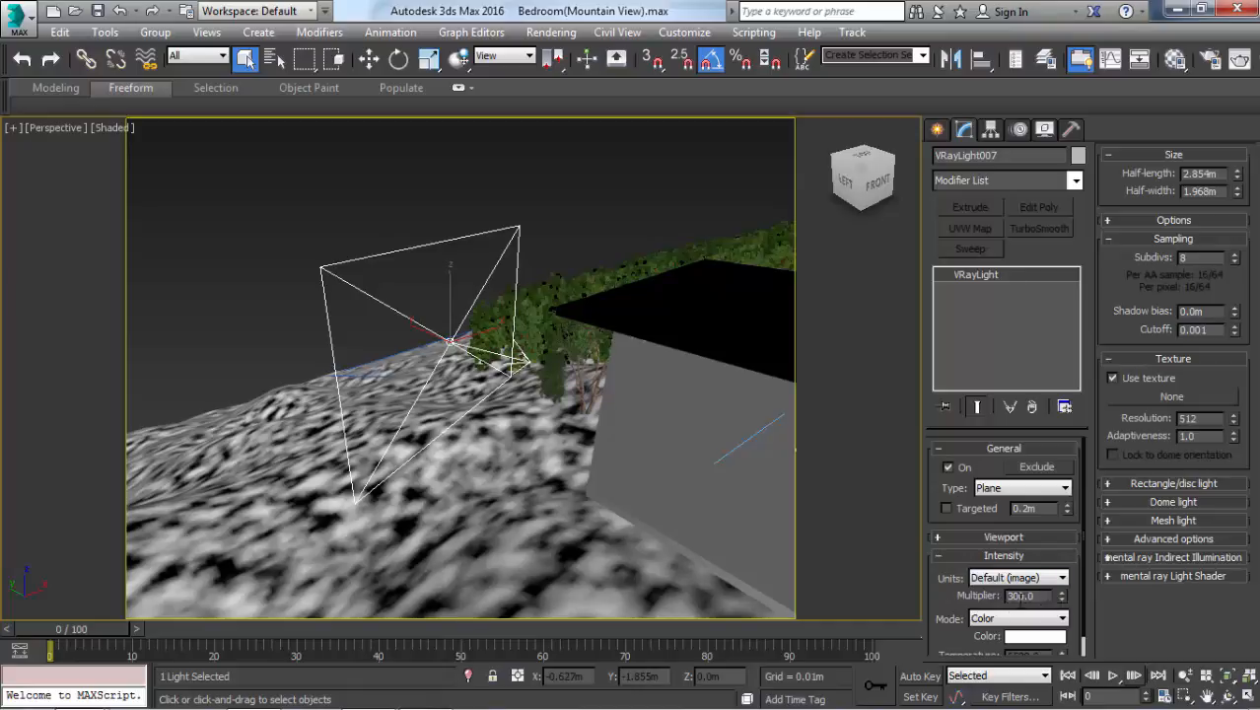
- Set the outside plane light's multiplier to 500 and deselect the light
{"action": "double_click", "coordinate": [1016, 596]}
{"action": "type", "text": "60"}
{"action": "left_click", "coordinate": [481, 180]}
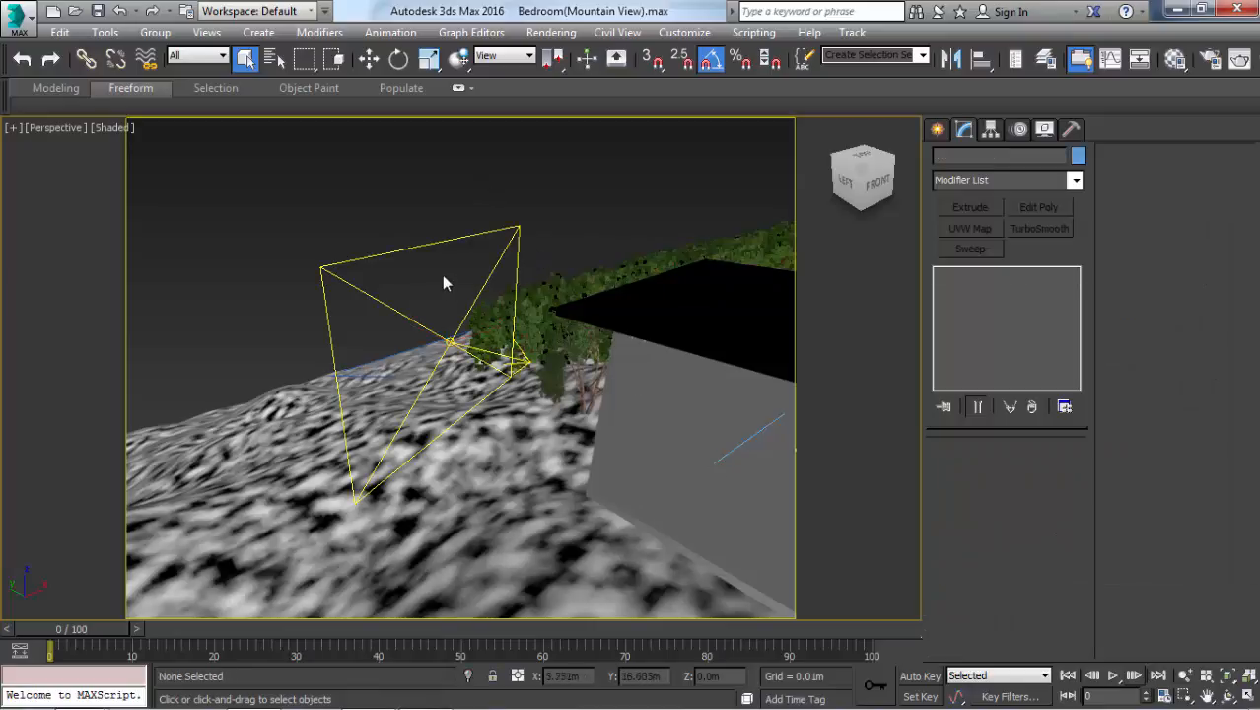
- Reselect the outside plane light, set its multiplier to 300, and return to the VRayCam001 camera view
{"action": "left_click_drag", "start_coordinate": [442, 283], "coordinate": [324, 175]}
{"action": "double_click", "coordinate": [1034, 597]}
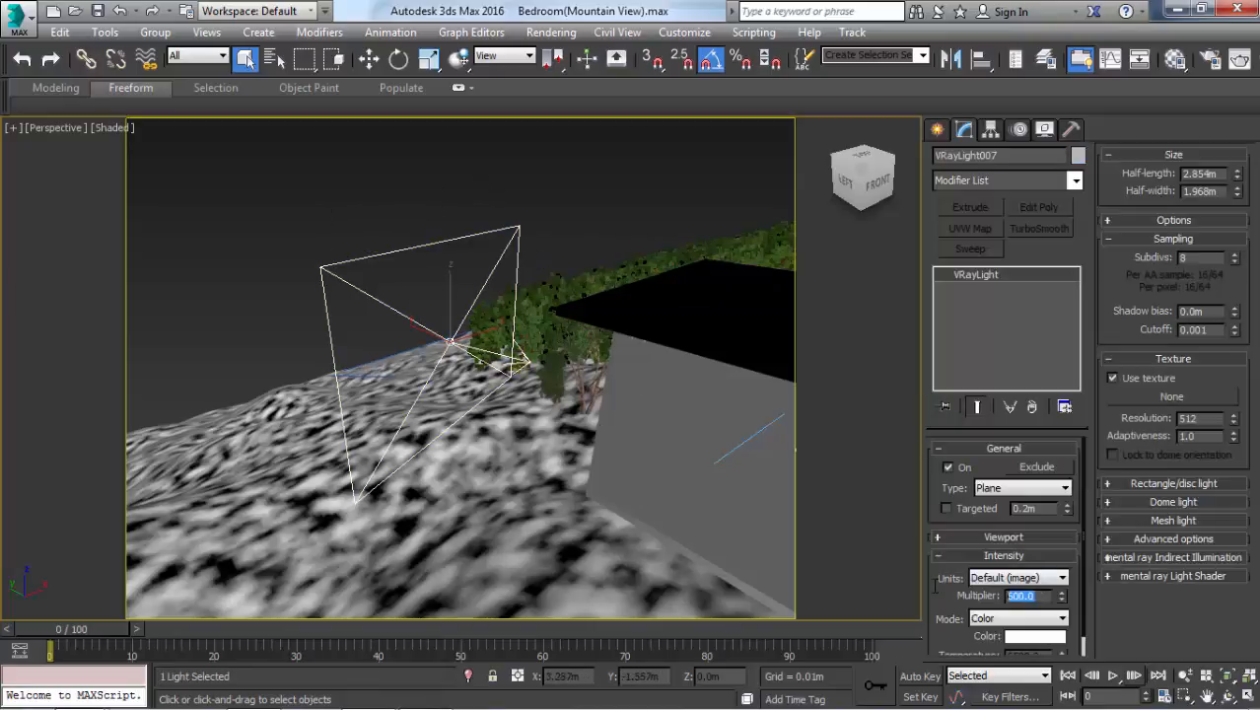
{"action": "type", "text": "300"}
{"action": "left_click", "coordinate": [629, 182]}
{"action": "key", "text": "c"}
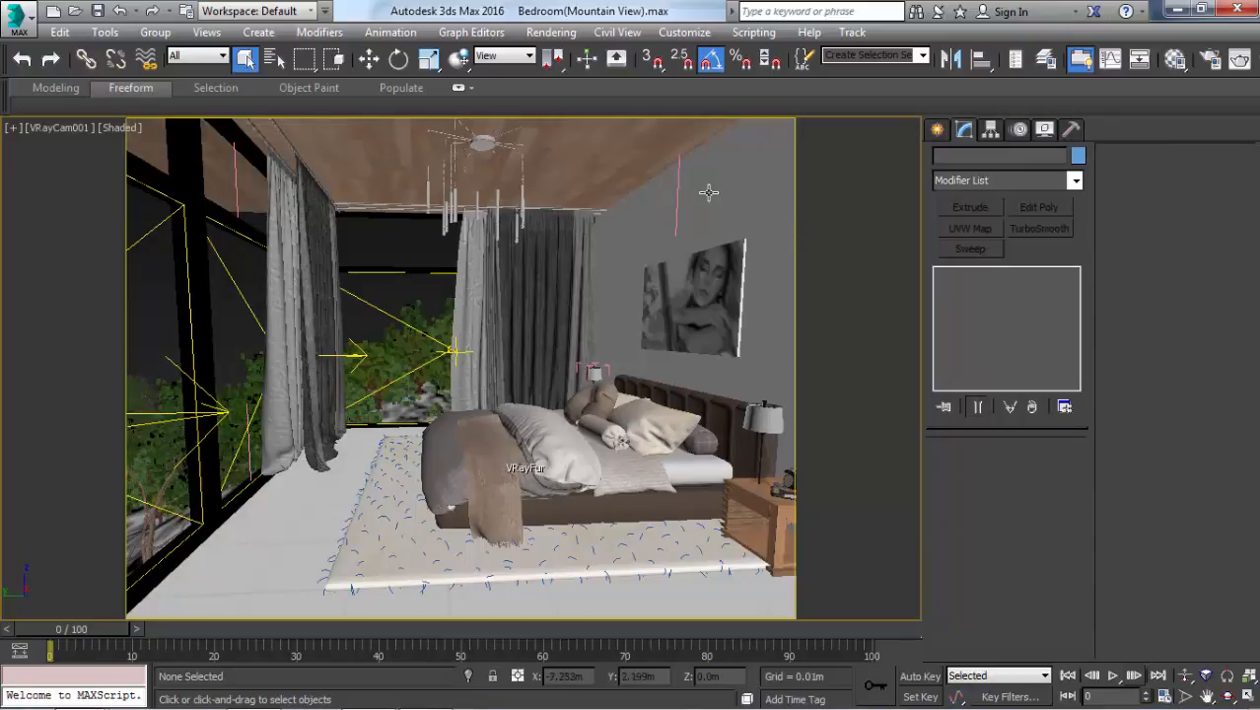
- Open Render Setup and the last V-Ray frame buffer, and examine the render's curtains, ceiling, bed and picture wall up close
{"action": "key", "text": "F10"}
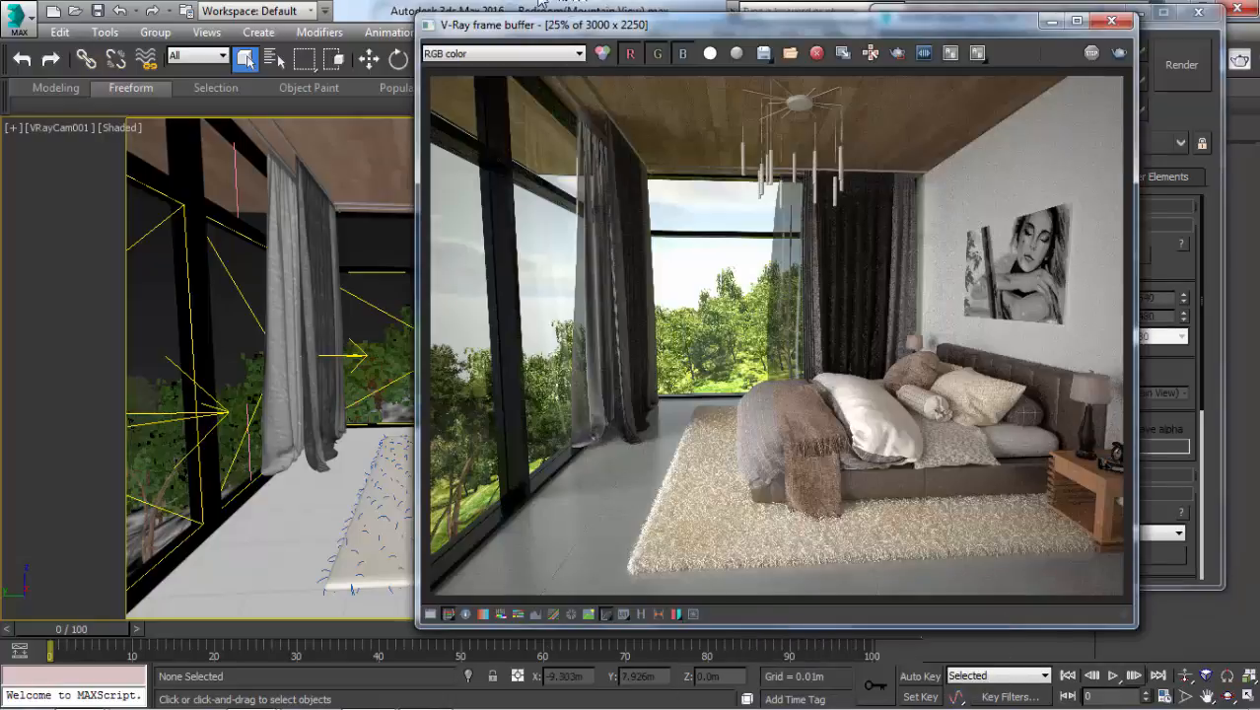
{"action": "left_click", "coordinate": [1077, 19]}
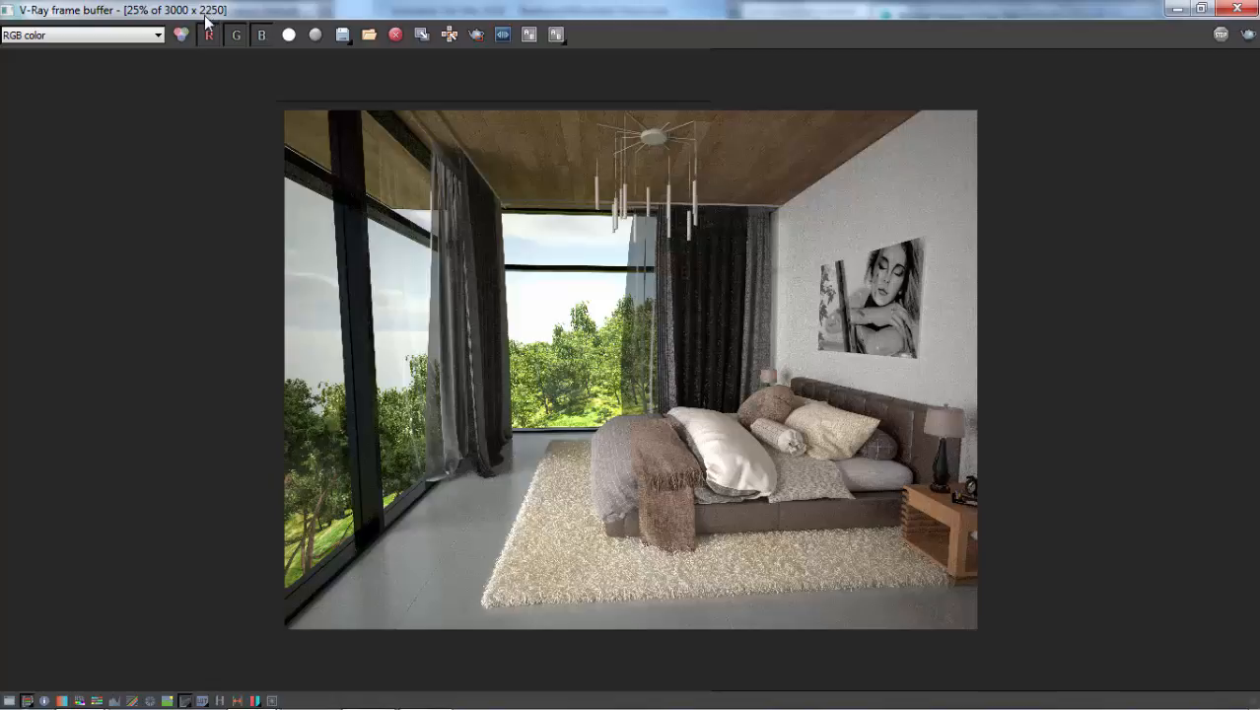
{"action": "scroll", "coordinate": [527, 283], "scroll_direction": "up", "scroll_amount": 1}
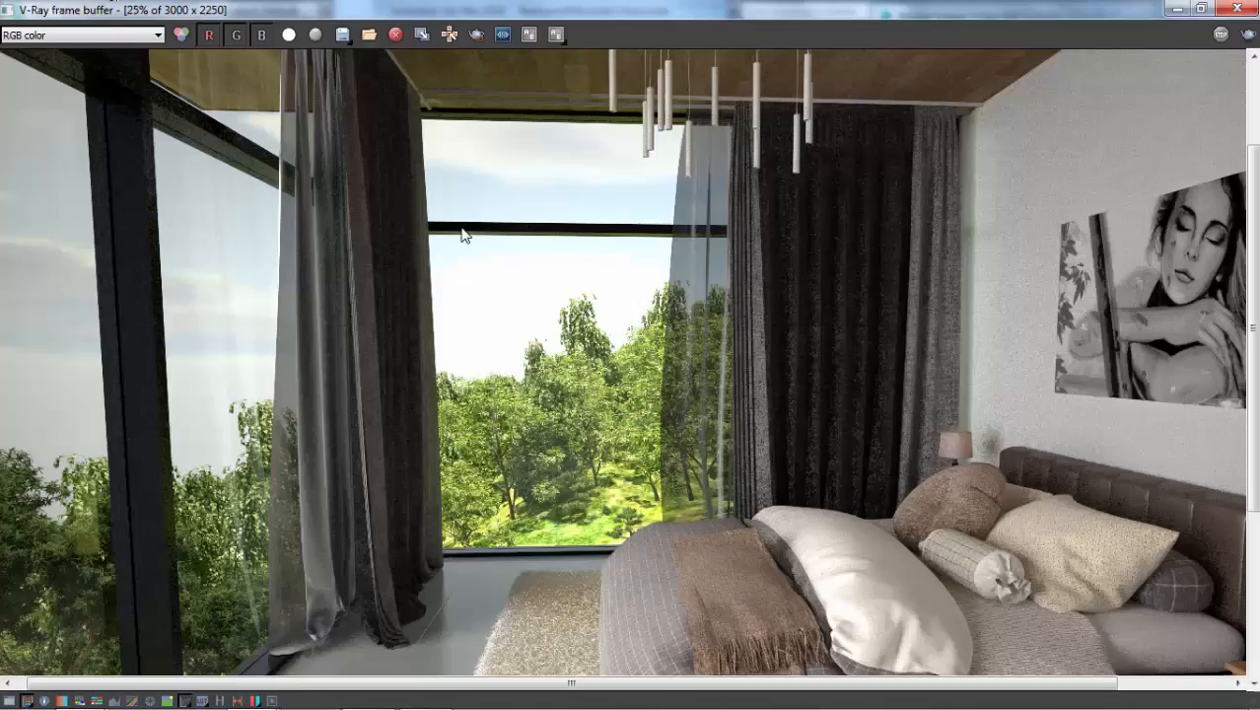
{"action": "scroll", "coordinate": [464, 234], "scroll_direction": "down", "scroll_amount": 1}
{"action": "scroll", "coordinate": [953, 520], "scroll_direction": "up", "scroll_amount": 1}
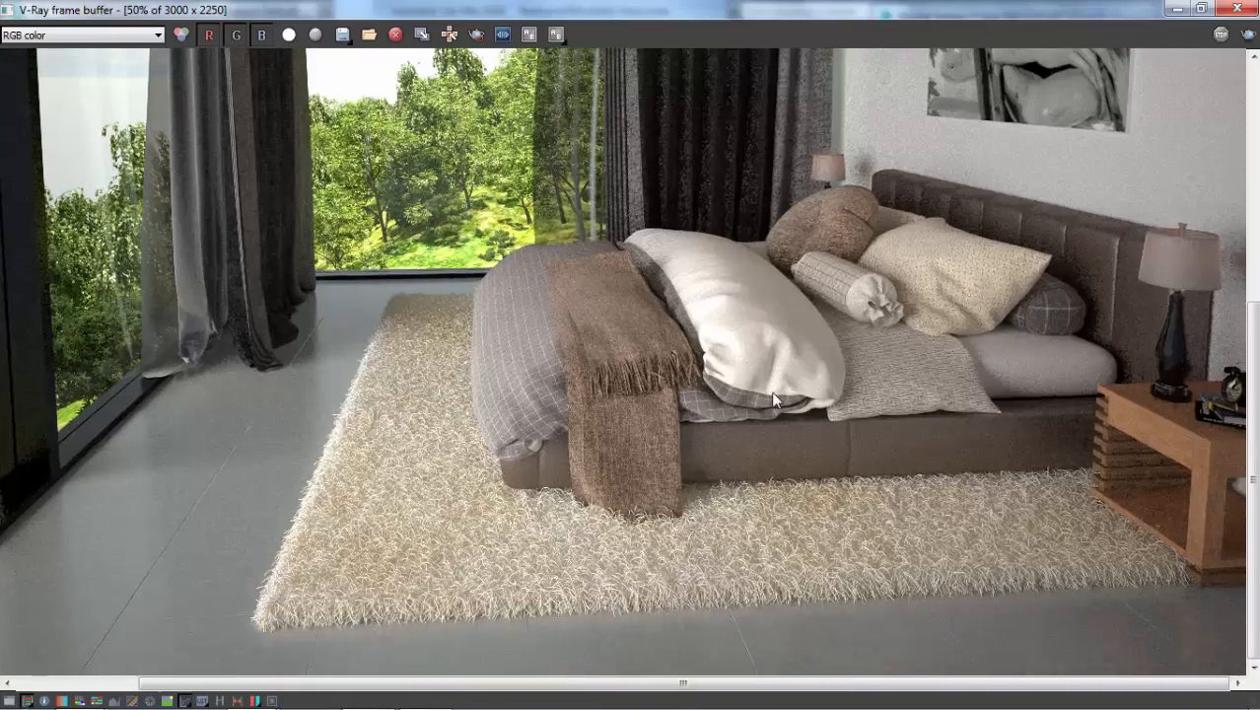
{"action": "scroll", "coordinate": [858, 319], "scroll_direction": "down", "scroll_amount": 1}
{"action": "scroll", "coordinate": [936, 233], "scroll_direction": "up", "scroll_amount": 2}
{"action": "middle_click_drag", "start_coordinate": [939, 228], "coordinate": [852, 68]}
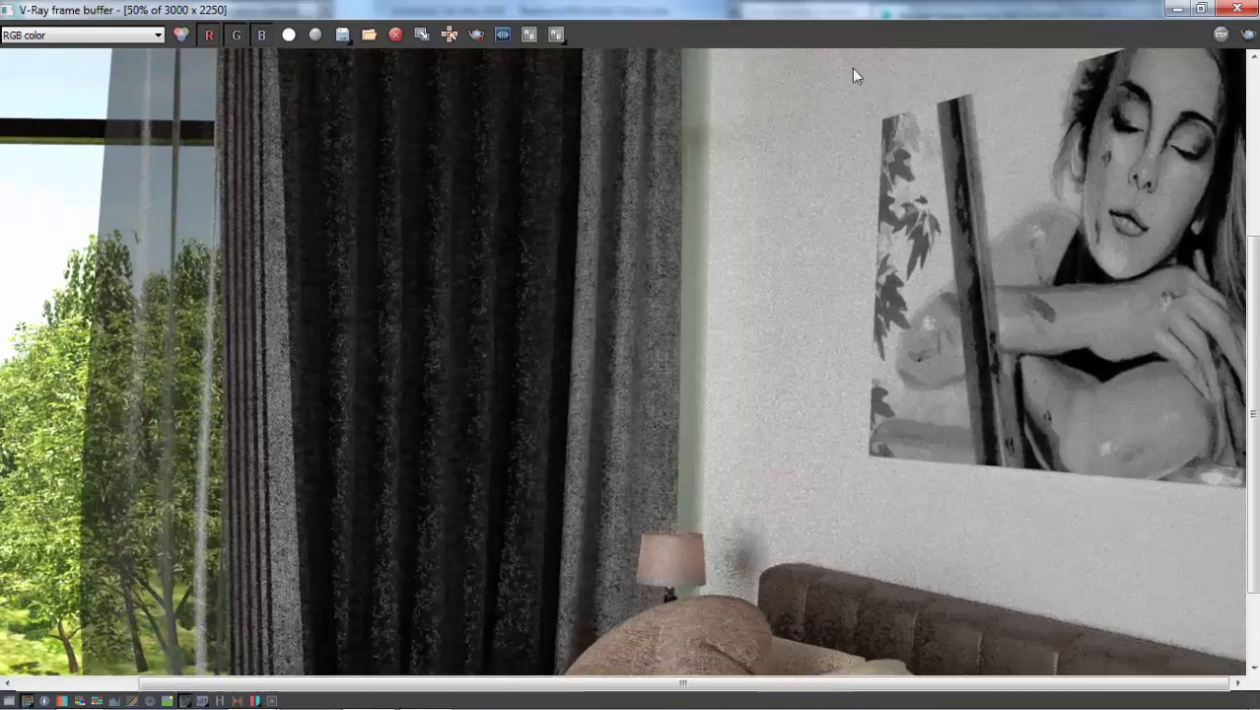
{"action": "scroll", "coordinate": [858, 74], "scroll_direction": "down", "scroll_amount": 1}
{"action": "scroll", "coordinate": [915, 312], "scroll_direction": "up", "scroll_amount": 1}
{"action": "scroll", "coordinate": [942, 259], "scroll_direction": "down", "scroll_amount": 2}
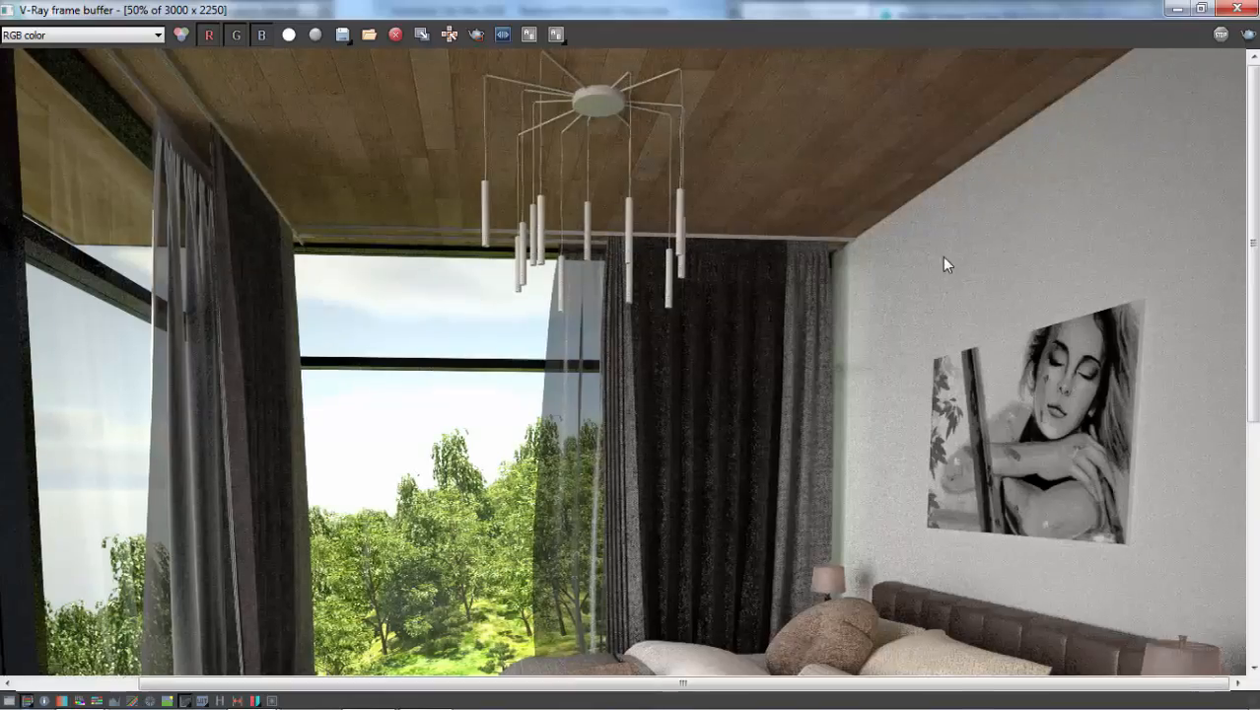
{"action": "scroll", "coordinate": [943, 258], "scroll_direction": "up", "scroll_amount": 1}
{"action": "middle_click_drag", "start_coordinate": [1019, 246], "coordinate": [681, 253]}
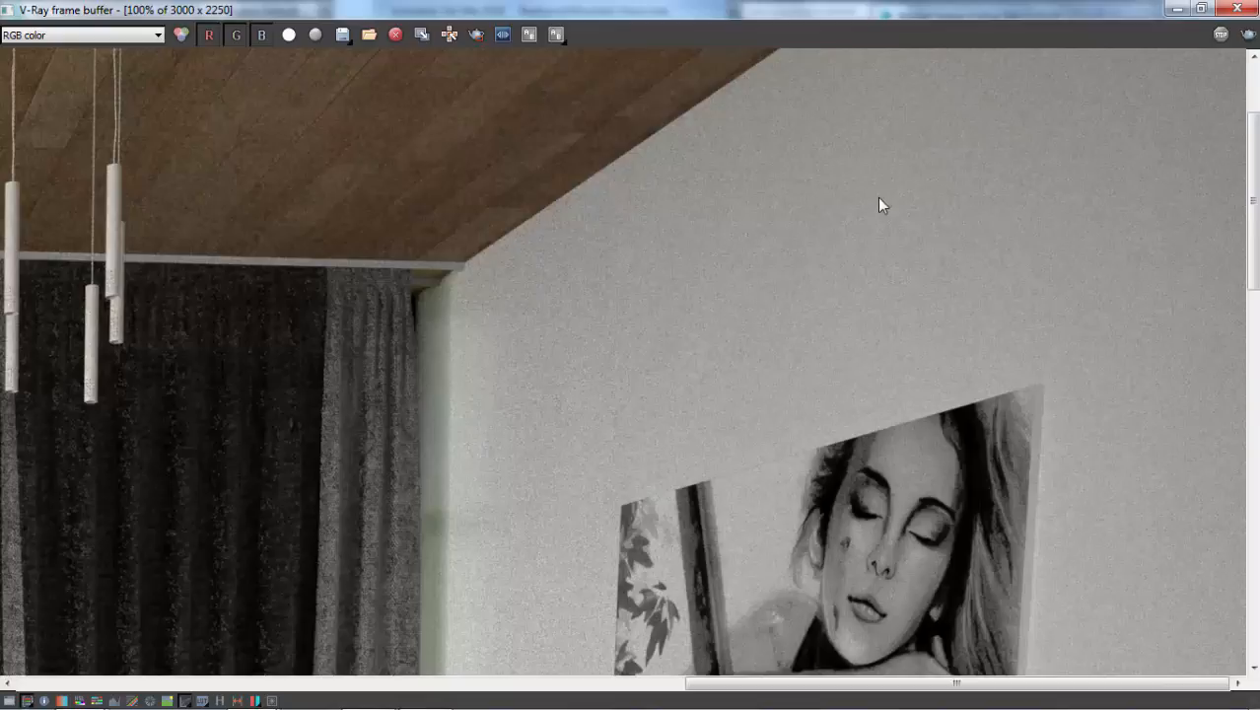
{"action": "scroll", "coordinate": [861, 228], "scroll_direction": "down", "scroll_amount": 1}
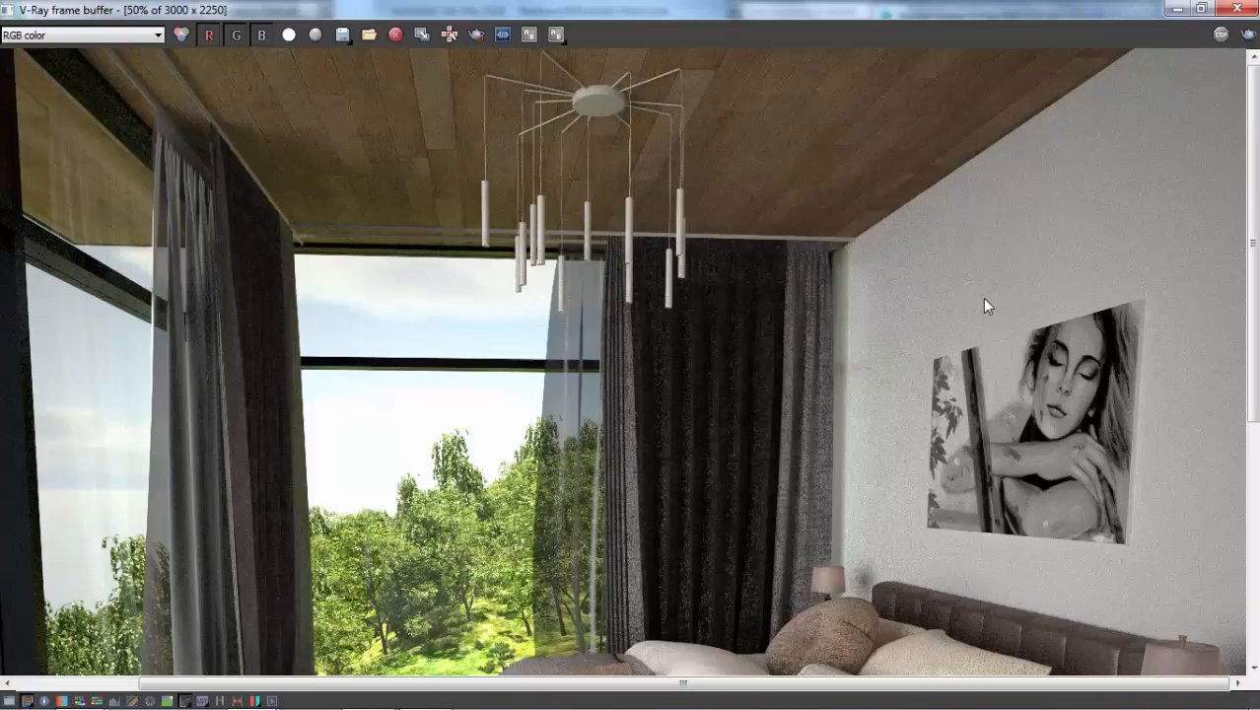
{"action": "left_click", "coordinate": [1201, 7]}
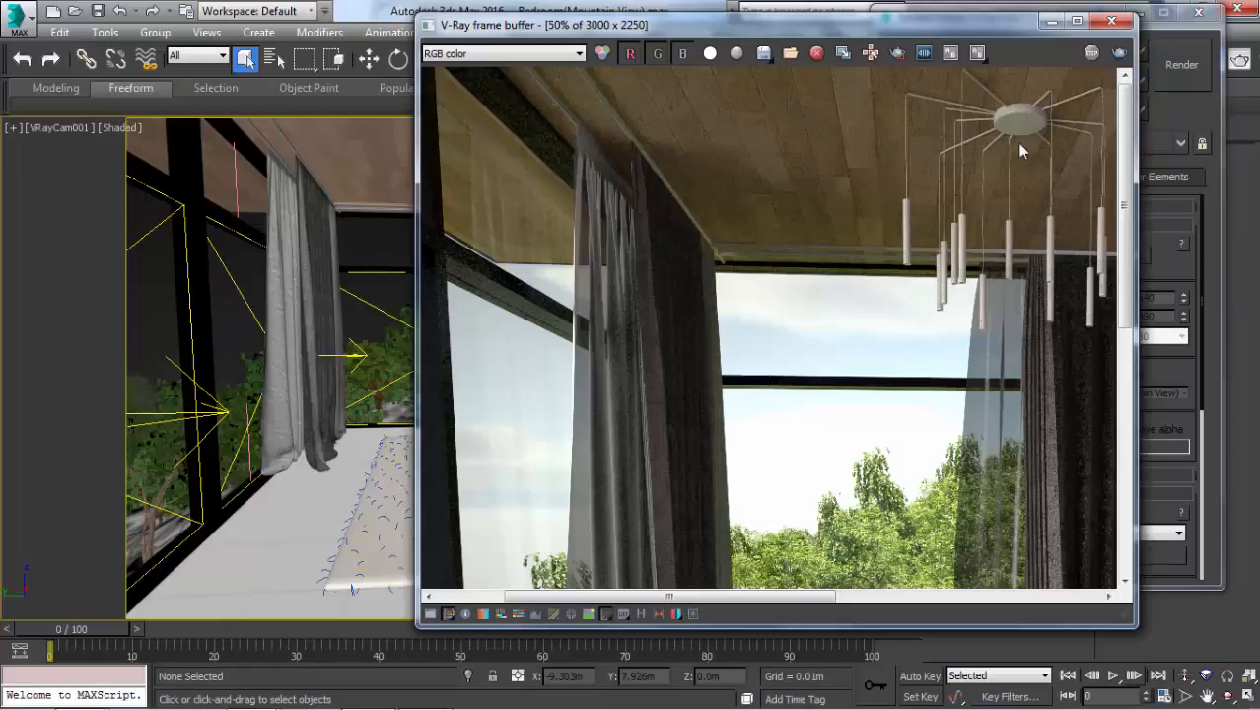
- Review the global illumination engines and the irradiance map and light cache settings in Render Setup
{"action": "left_click", "coordinate": [1196, 117]}
{"action": "left_click", "coordinate": [1026, 176]}
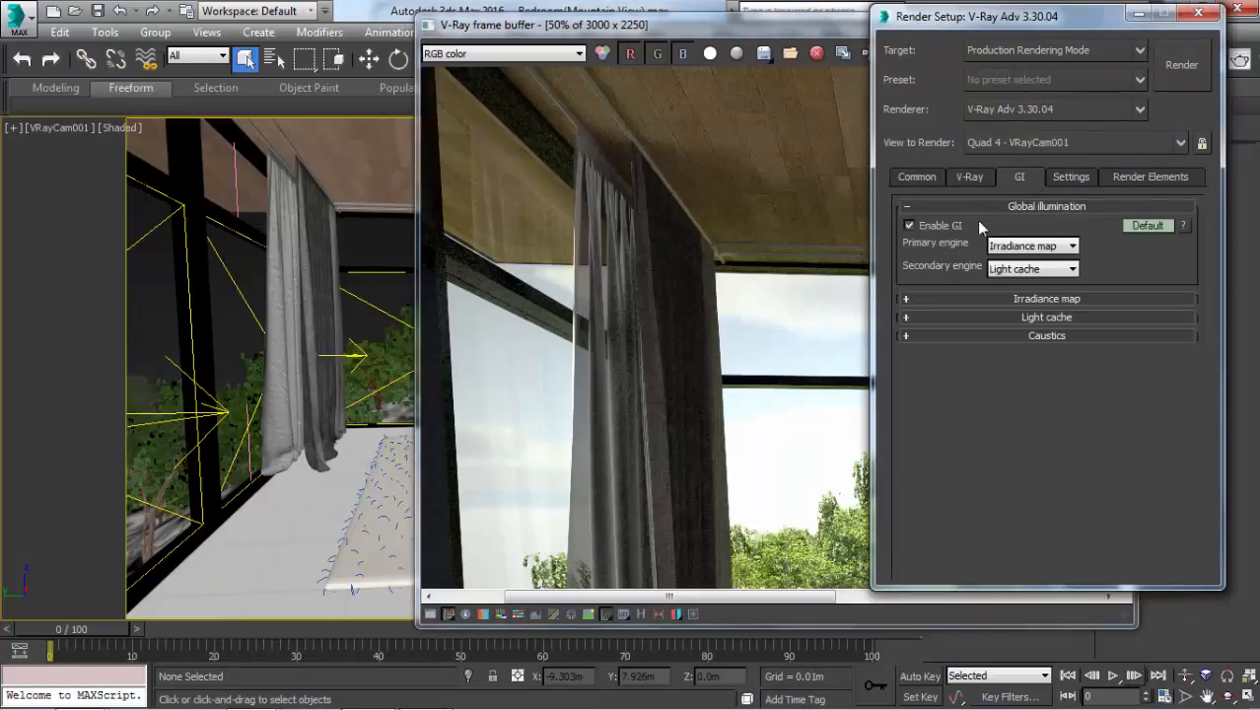
{"action": "left_click", "coordinate": [1026, 297]}
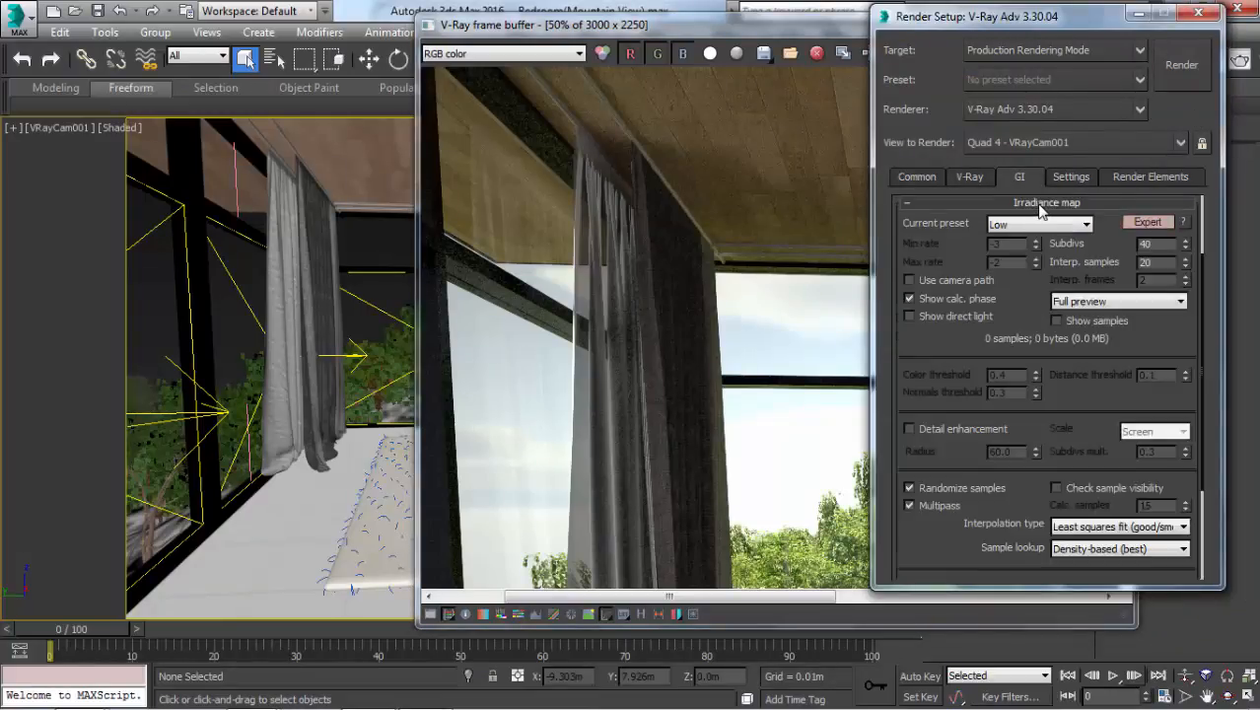
{"action": "left_click", "coordinate": [1036, 209]}
{"action": "left_click", "coordinate": [1050, 317]}
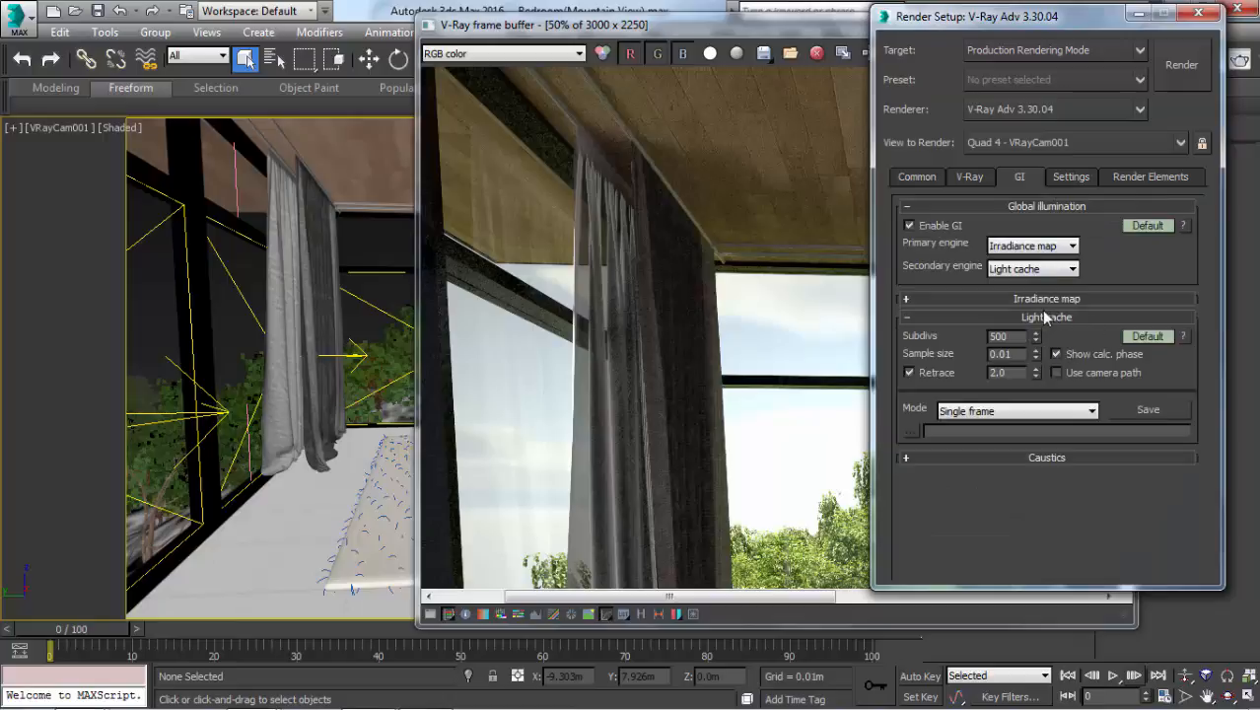
{"action": "left_click", "coordinate": [1048, 317]}
- Place the frame buffer beside Render Setup and mark a small square render region on the wall above the picture
{"action": "left_click", "coordinate": [807, 243]}
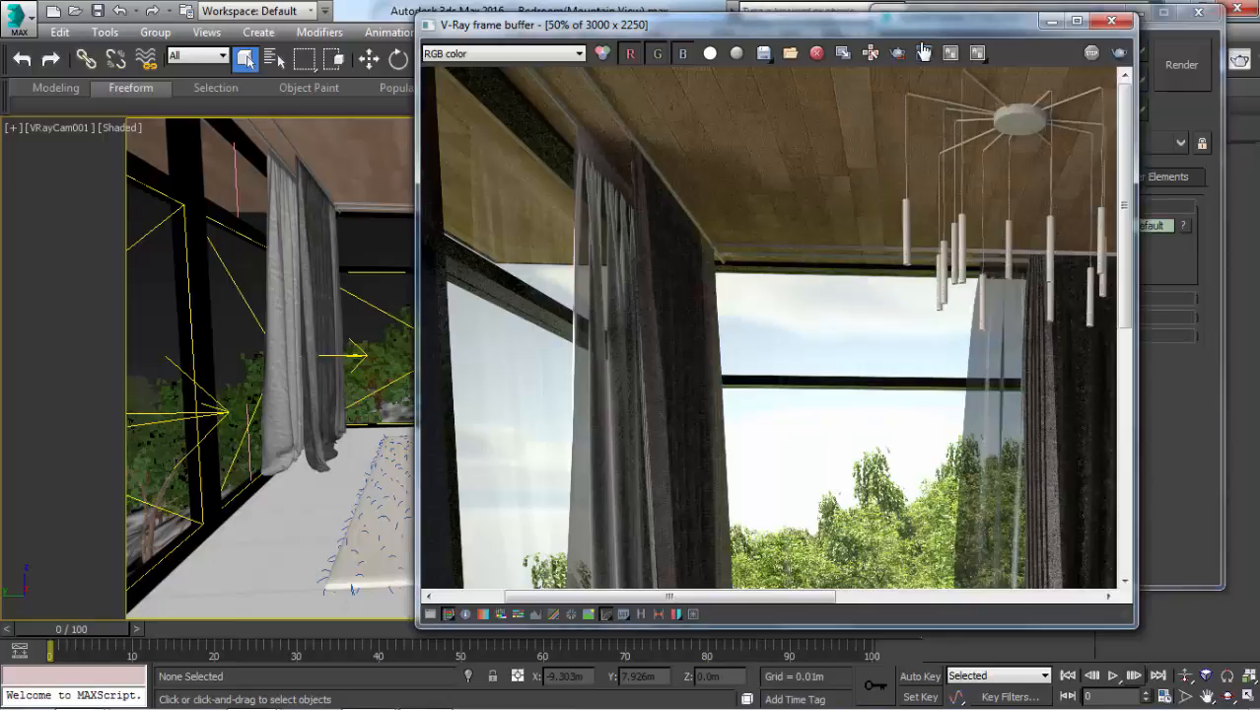
{"action": "left_click_drag", "start_coordinate": [924, 25], "coordinate": [615, 21]}
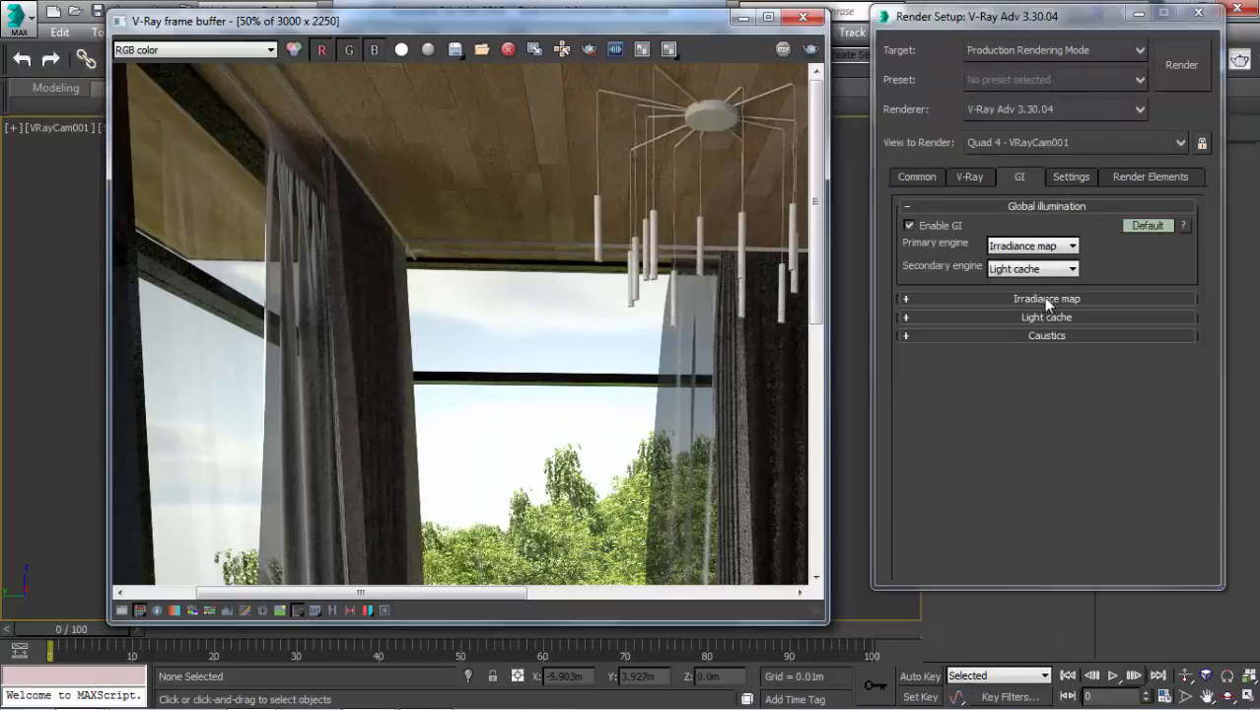
{"action": "middle_click_drag", "start_coordinate": [733, 250], "coordinate": [373, 213]}
{"action": "scroll", "coordinate": [712, 212], "scroll_direction": "up", "scroll_amount": 1}
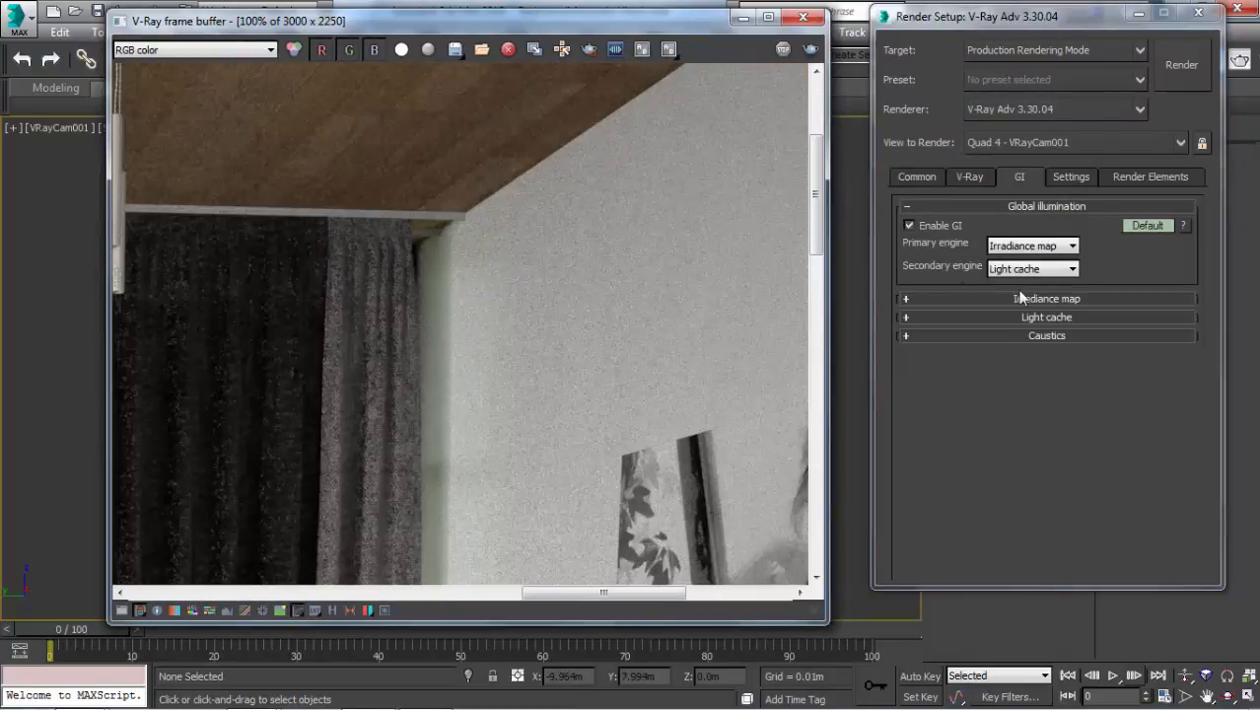
{"action": "middle_click_drag", "start_coordinate": [650, 208], "coordinate": [575, 219]}
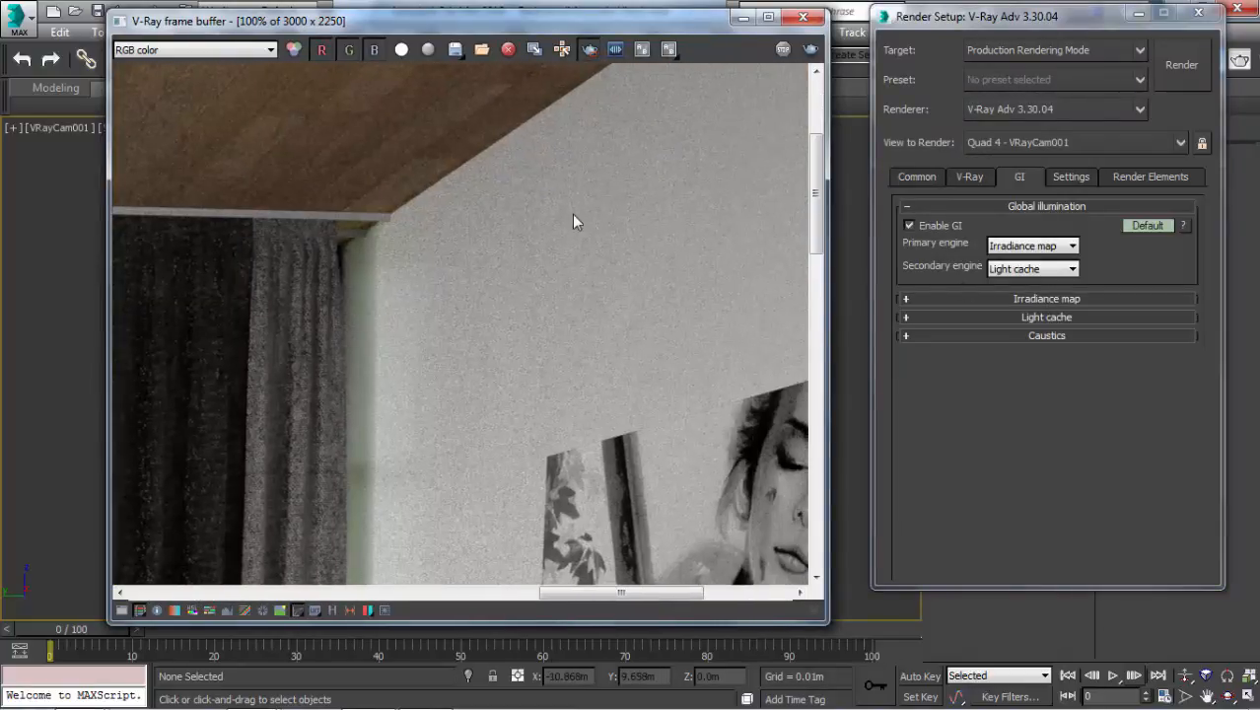
{"action": "left_click_drag", "start_coordinate": [510, 204], "coordinate": [623, 325]}
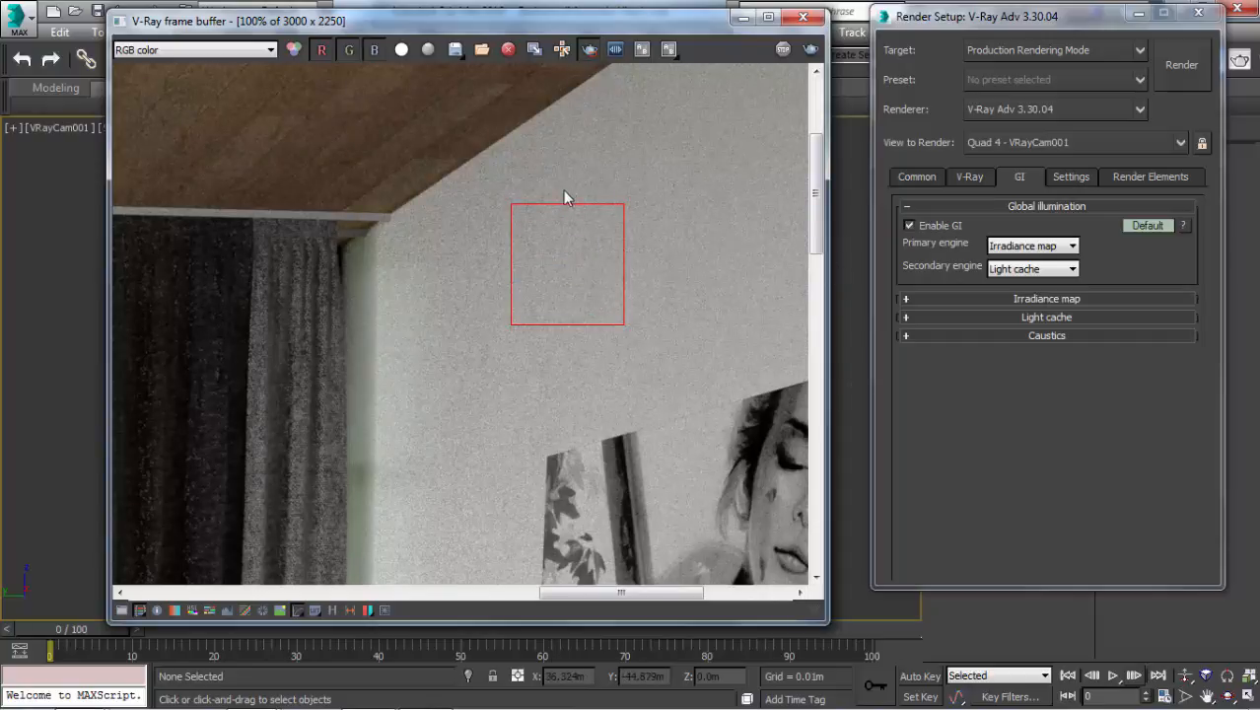
{"action": "scroll", "coordinate": [650, 277], "scroll_direction": "up", "scroll_amount": 1}
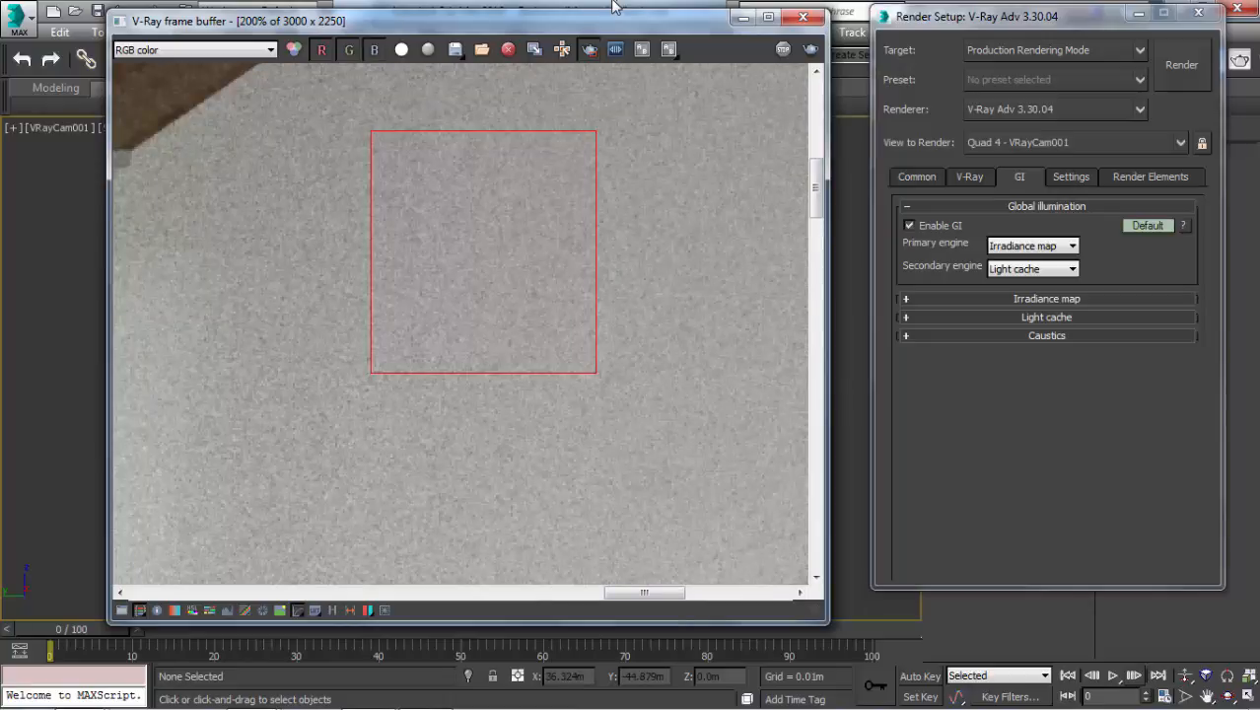
- Open the Wall material in the Material Editor and set its reflection subdivs to 32
{"action": "key", "text": "m"}
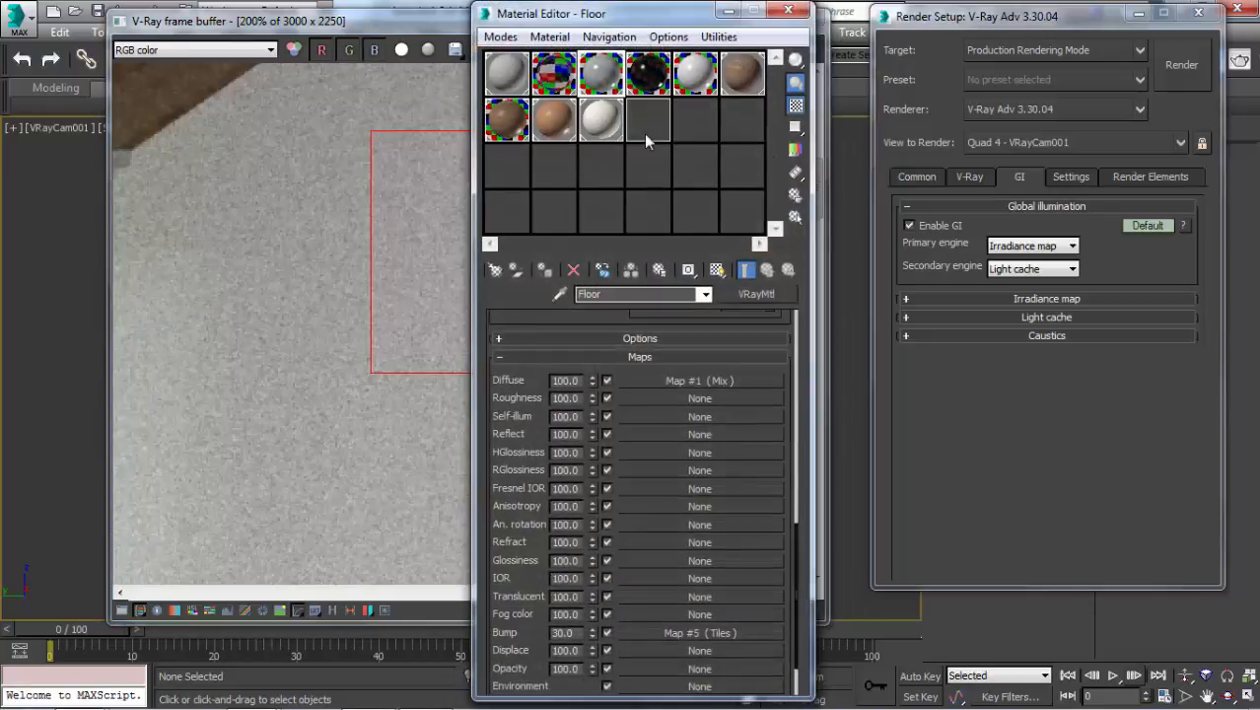
{"action": "left_click", "coordinate": [689, 71]}
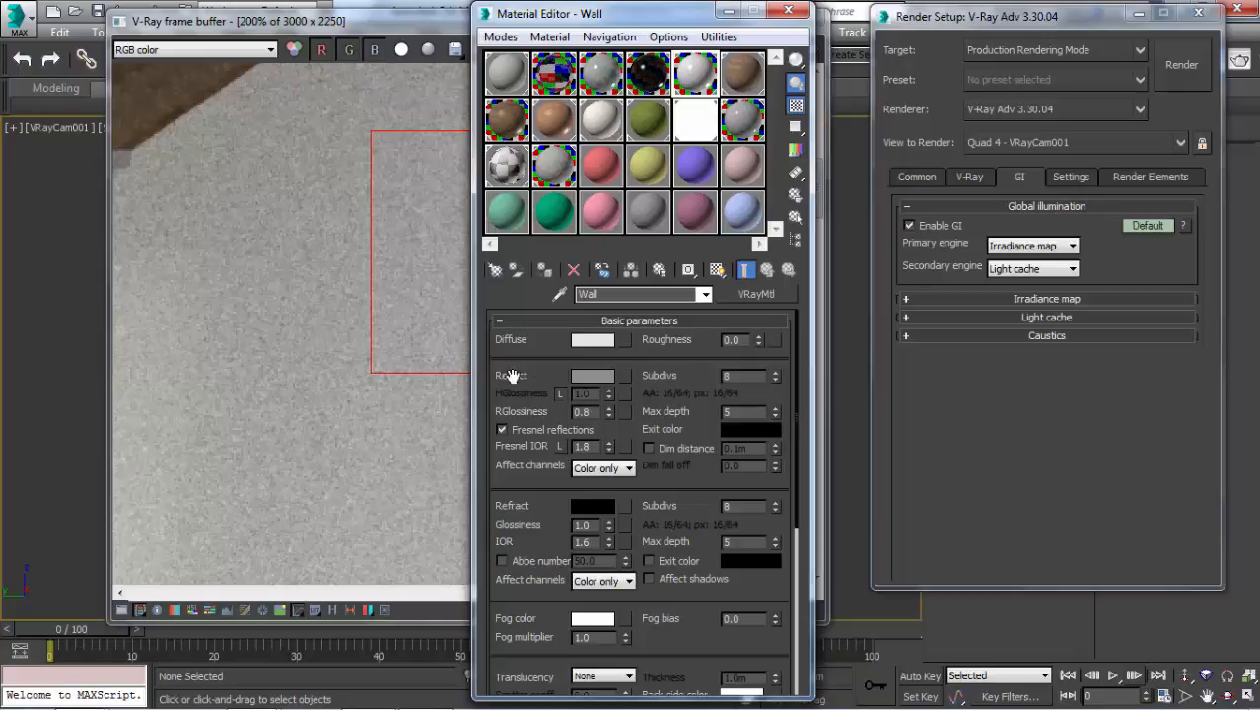
{"action": "double_click", "coordinate": [746, 377]}
- Expand the Global DMC settings and switch Use local subdivs off and on again to check its effect on the Wall material's subdivs
{"action": "left_click", "coordinate": [965, 178]}
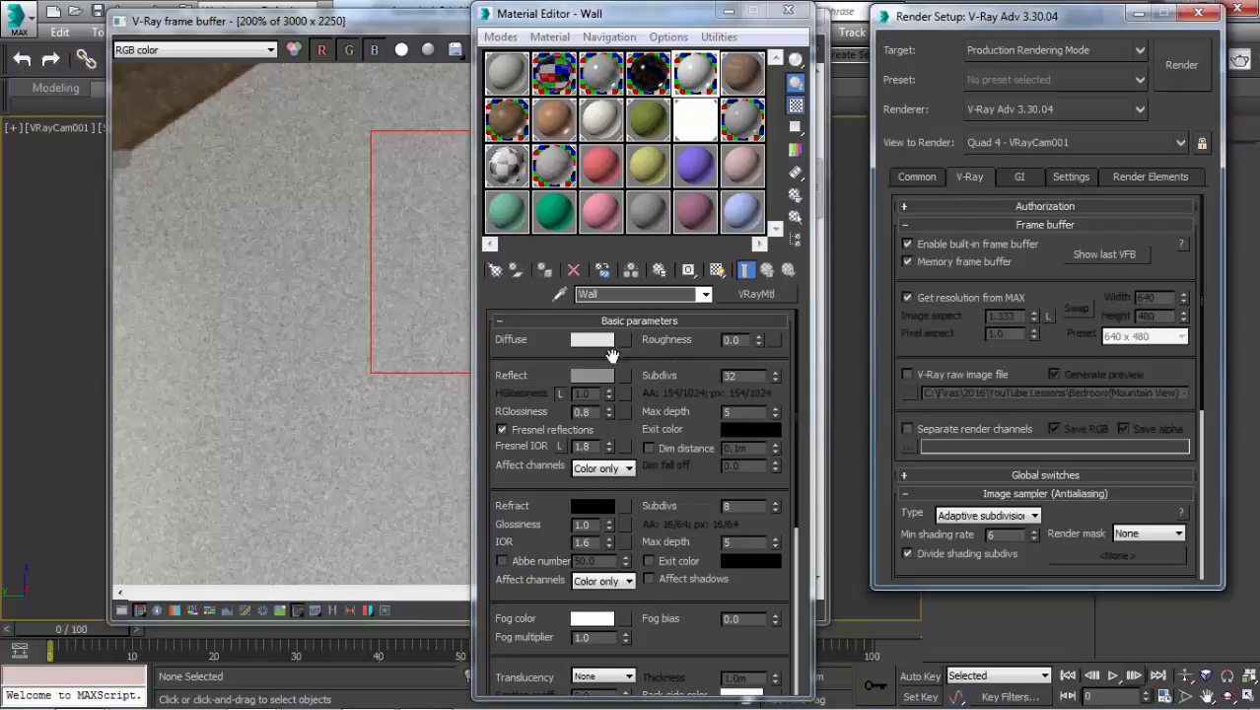
{"action": "double_click", "coordinate": [730, 376]}
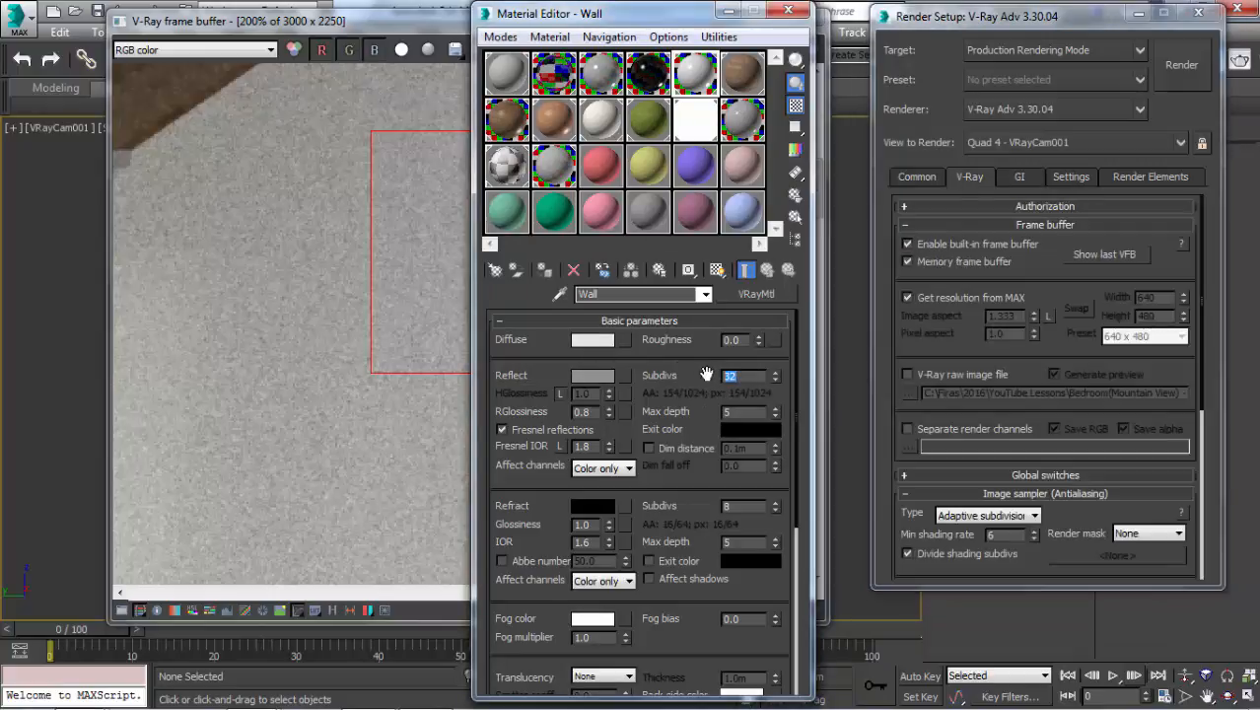
{"action": "left_click", "coordinate": [1047, 226]}
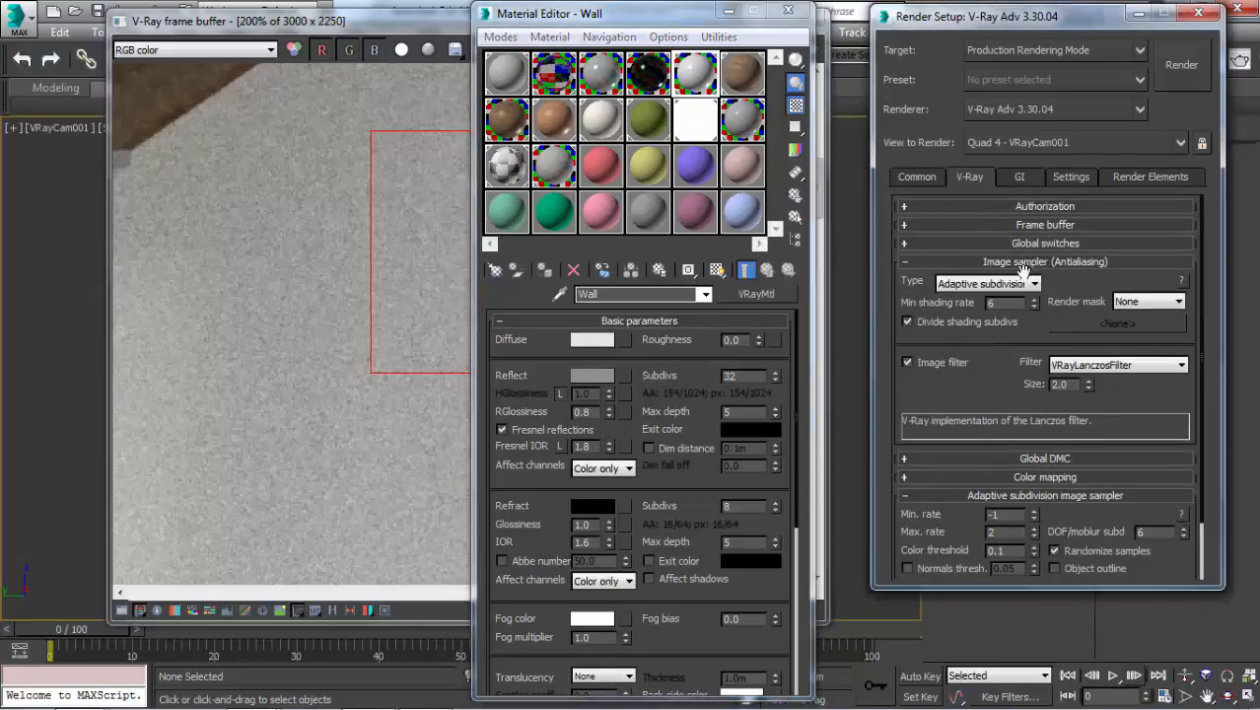
{"action": "scroll", "coordinate": [1022, 268], "scroll_direction": "down", "scroll_amount": 1}
{"action": "left_click", "coordinate": [1074, 431]}
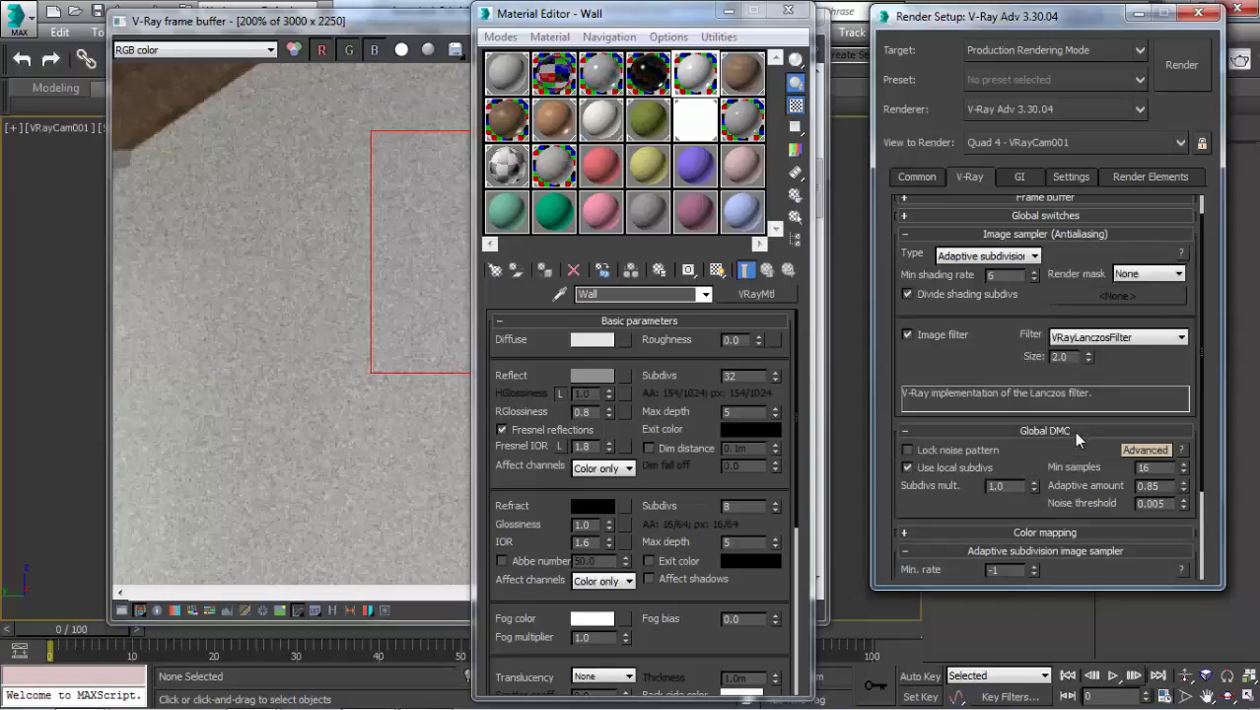
{"action": "left_click", "coordinate": [910, 469]}
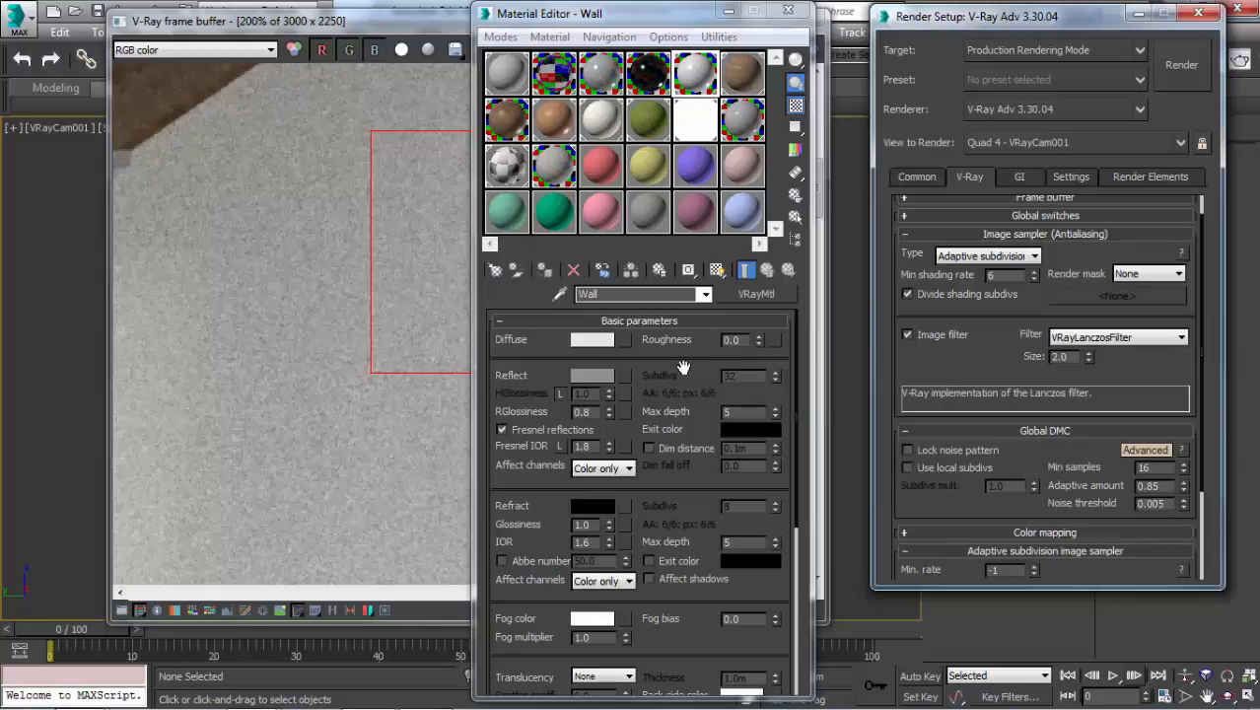
{"action": "left_click", "coordinate": [909, 468]}
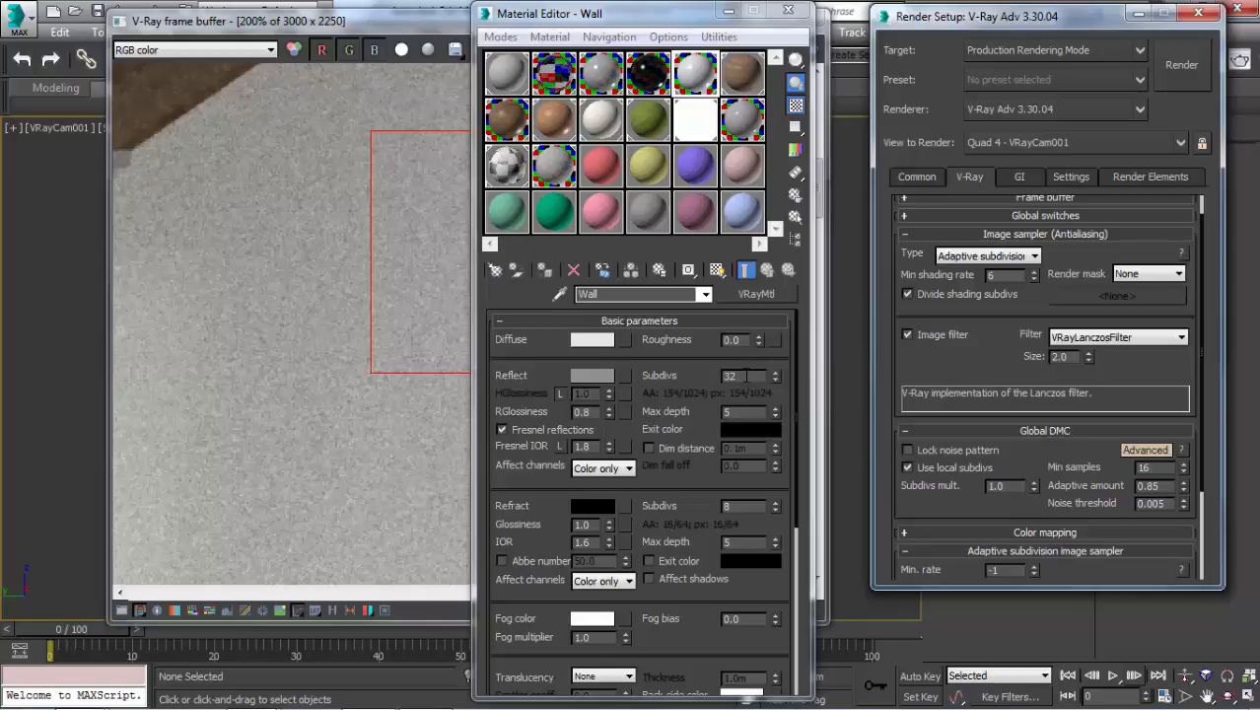
{"action": "left_click", "coordinate": [723, 376]}
{"action": "left_click_drag", "start_coordinate": [743, 376], "coordinate": [728, 376]}
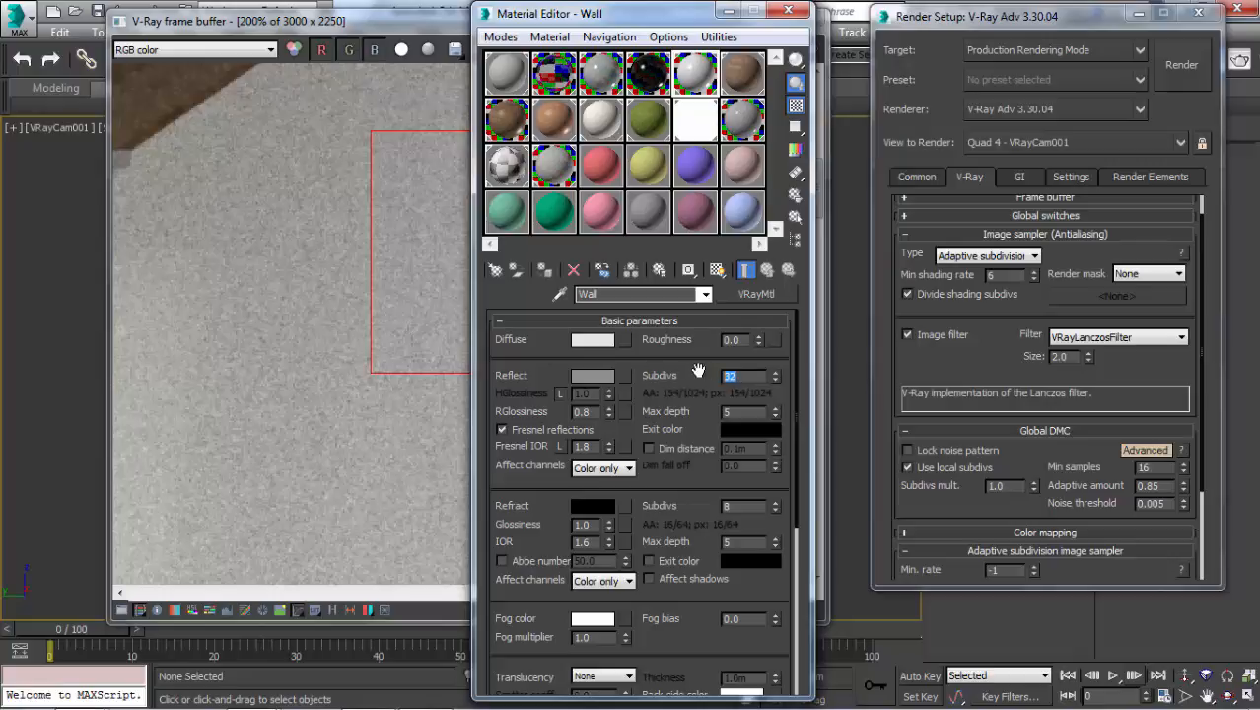
- Mark a smaller square render region on the wall in the V-Ray frame buffer and render it
{"action": "left_click", "coordinate": [373, 336]}
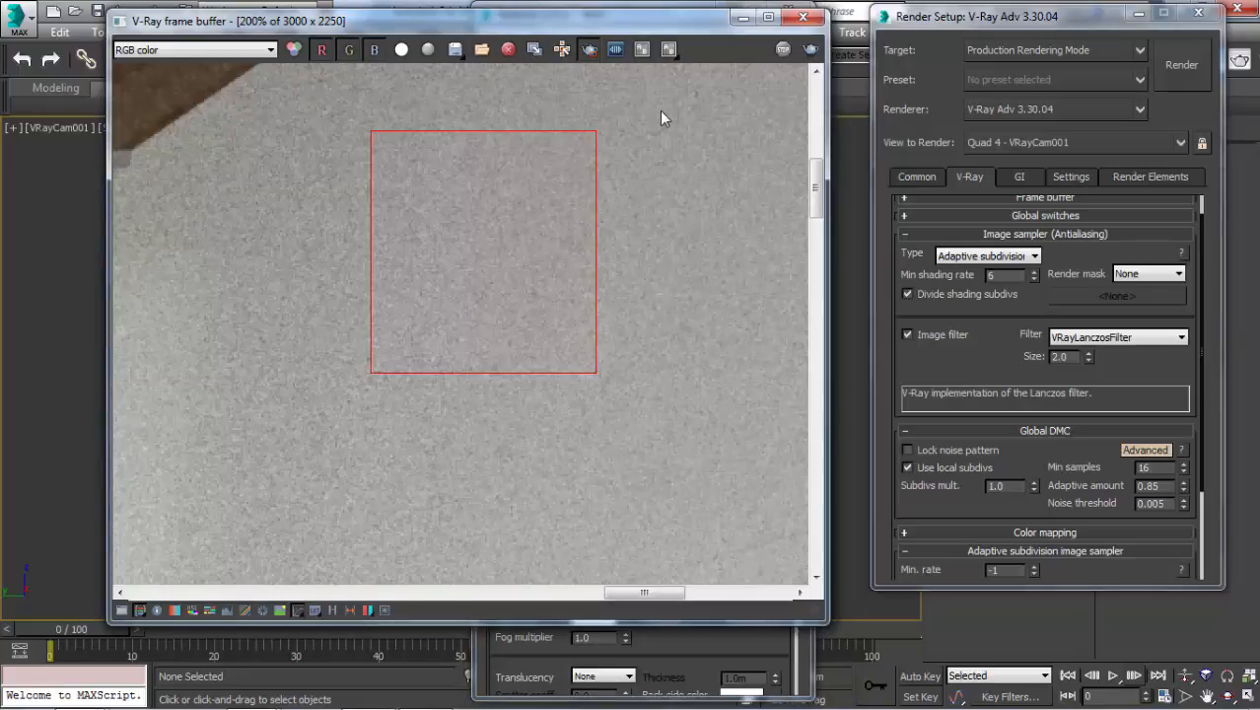
{"action": "left_click_drag", "start_coordinate": [366, 128], "coordinate": [449, 207]}
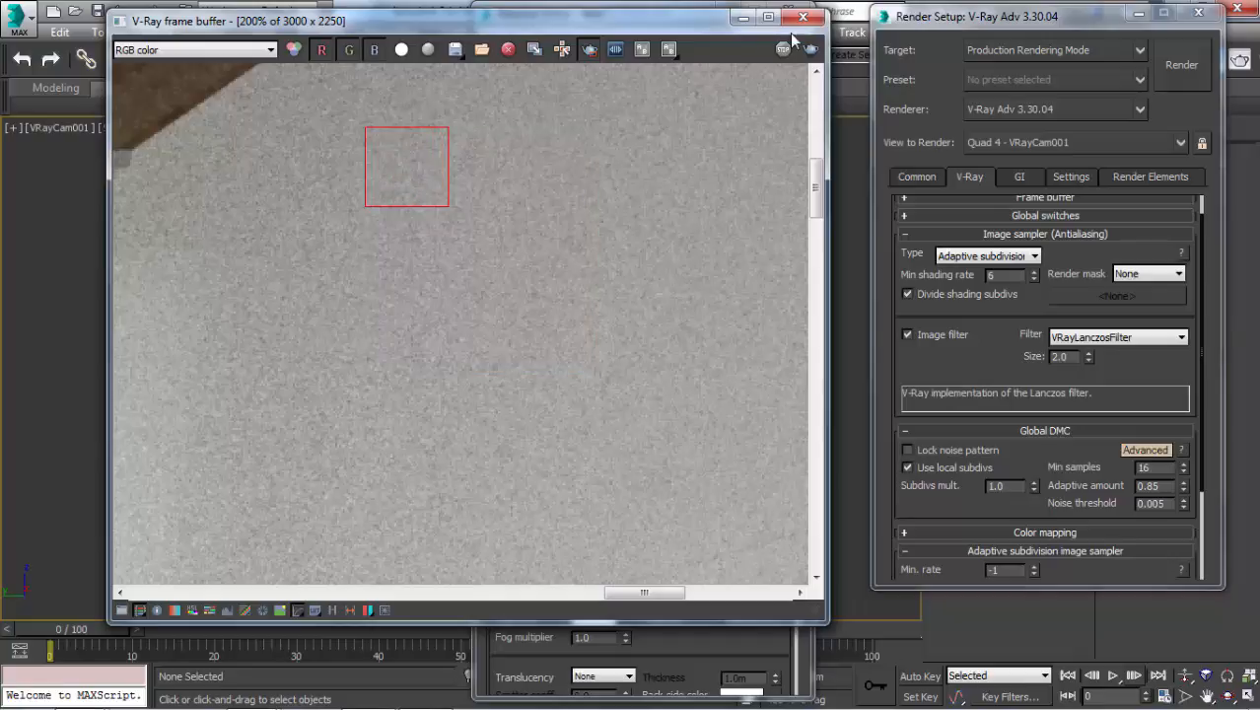
{"action": "left_click", "coordinate": [810, 49]}
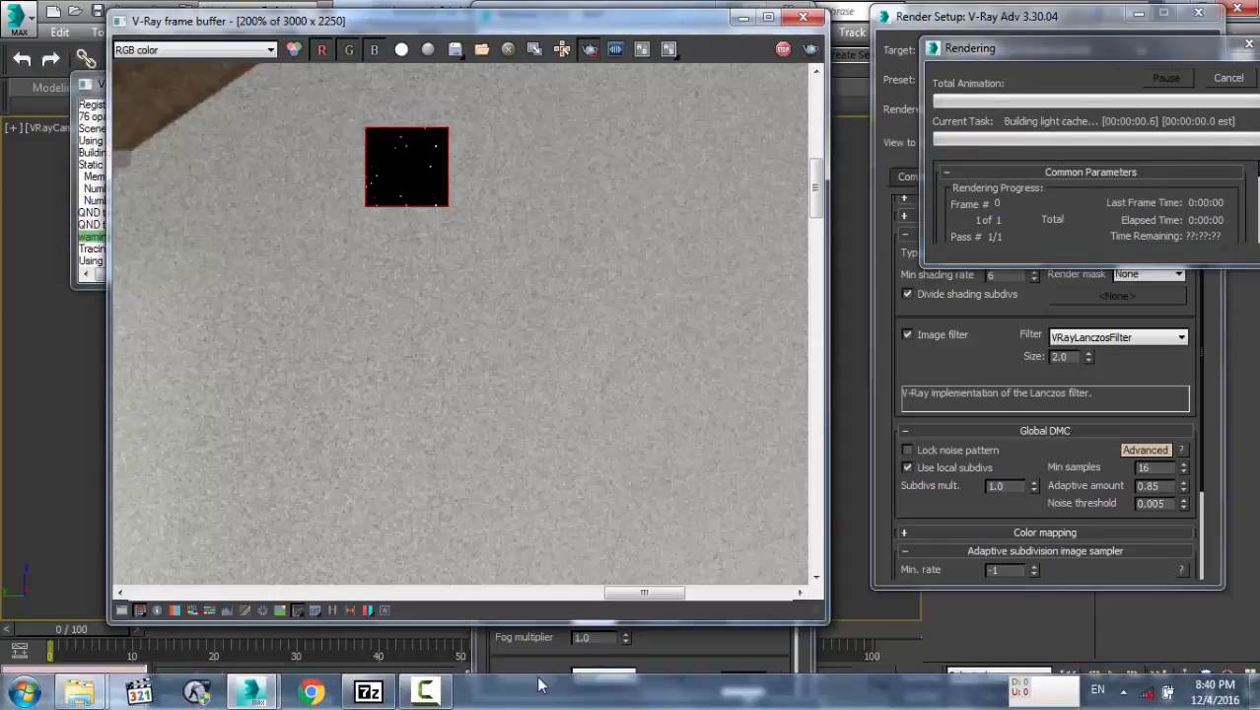
{"action": "left_click", "coordinate": [427, 693]}
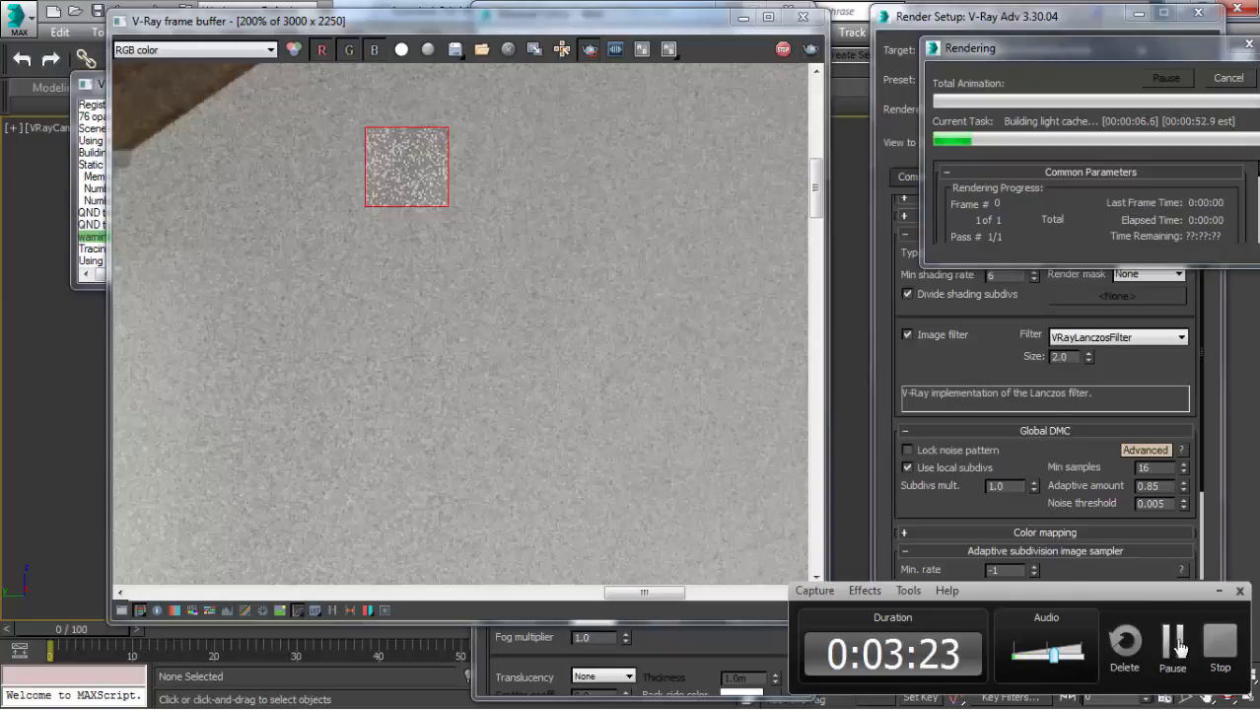
{"action": "left_click", "coordinate": [1173, 643]}
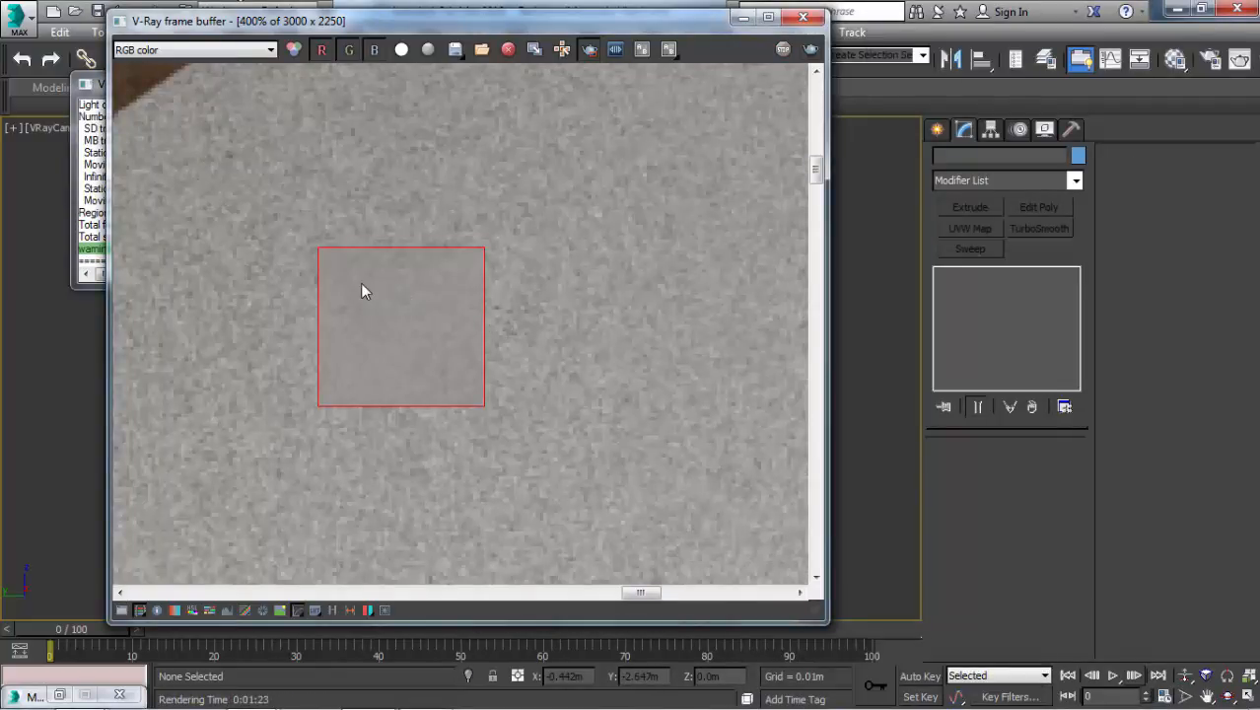
- Compare the noise inside the rendered square with the surrounding wall, both up close and from farther out
{"action": "scroll", "coordinate": [310, 256], "scroll_direction": "up", "scroll_amount": 1}
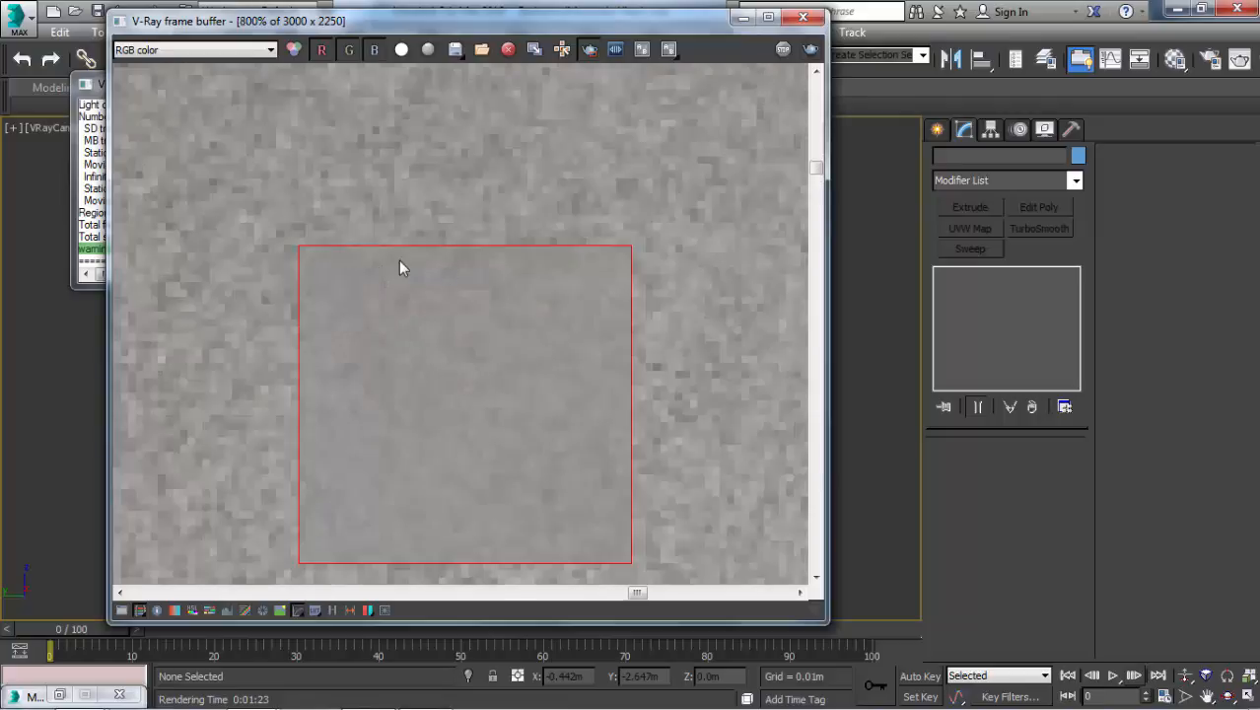
{"action": "scroll", "coordinate": [641, 257], "scroll_direction": "down", "scroll_amount": 2}
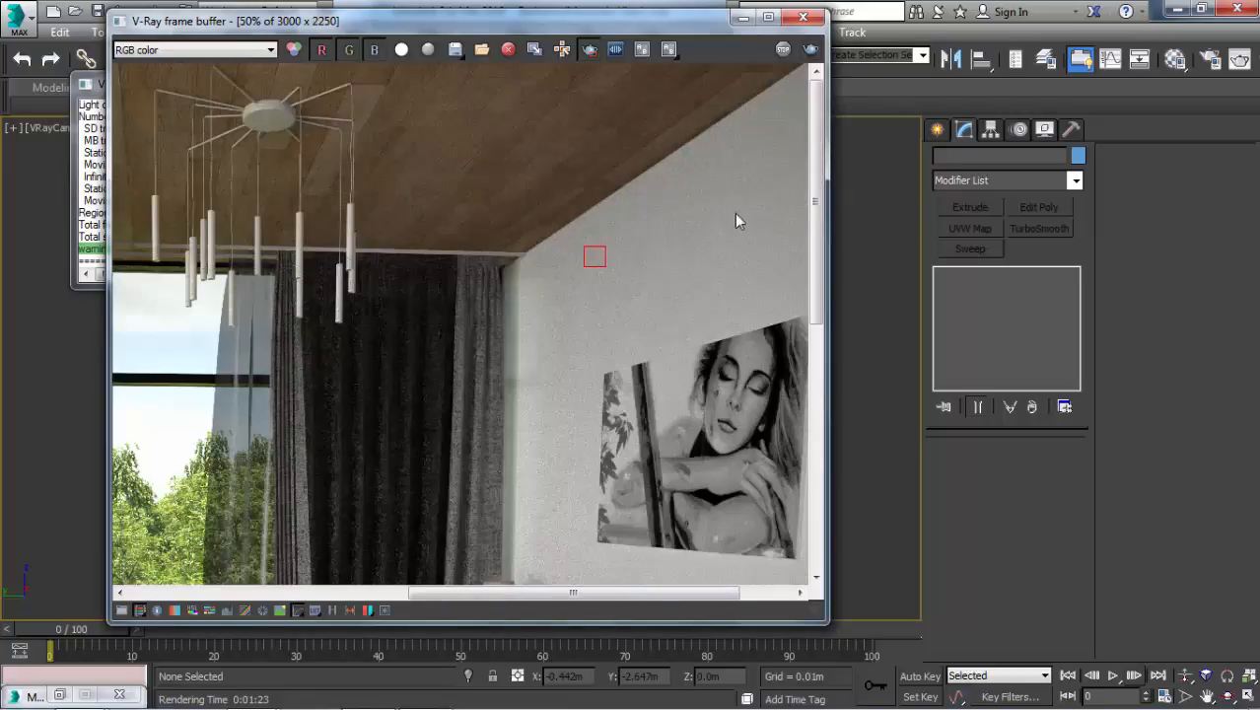
{"action": "scroll", "coordinate": [604, 279], "scroll_direction": "up", "scroll_amount": 2}
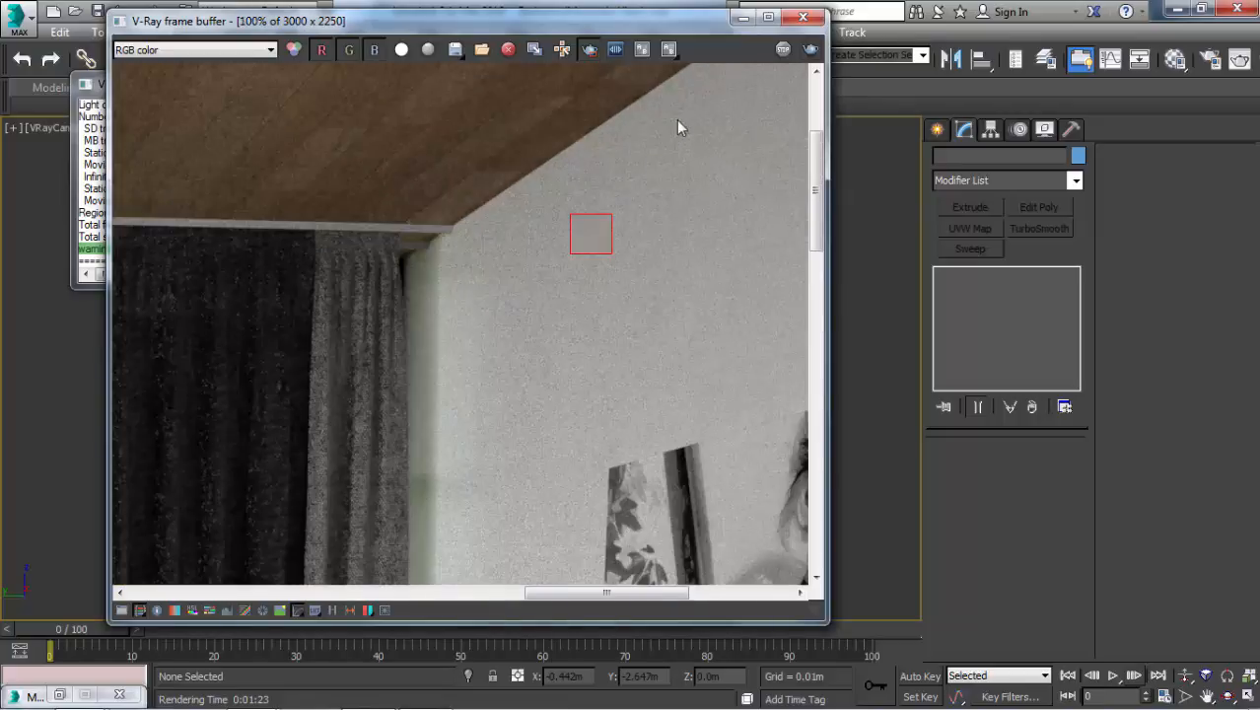
{"action": "scroll", "coordinate": [647, 210], "scroll_direction": "up", "scroll_amount": 1}
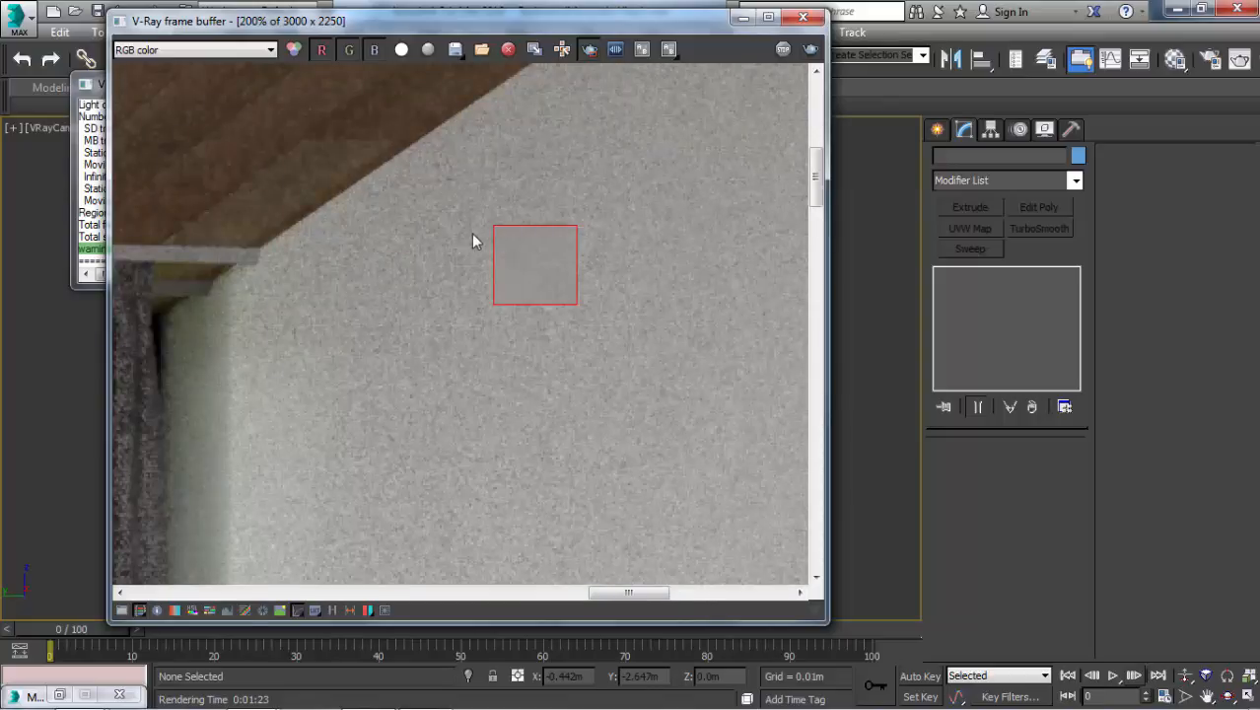
{"action": "scroll", "coordinate": [473, 240], "scroll_direction": "up", "scroll_amount": 1}
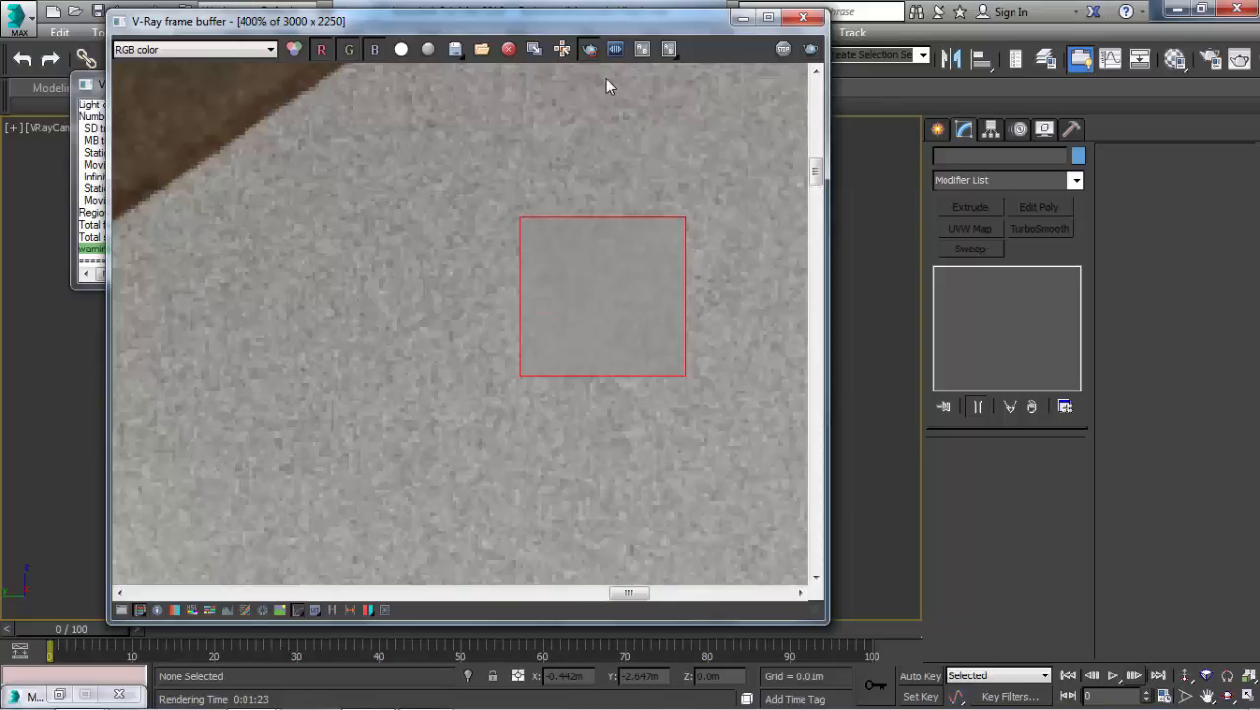
{"action": "middle_click_drag", "start_coordinate": [636, 170], "coordinate": [581, 178]}
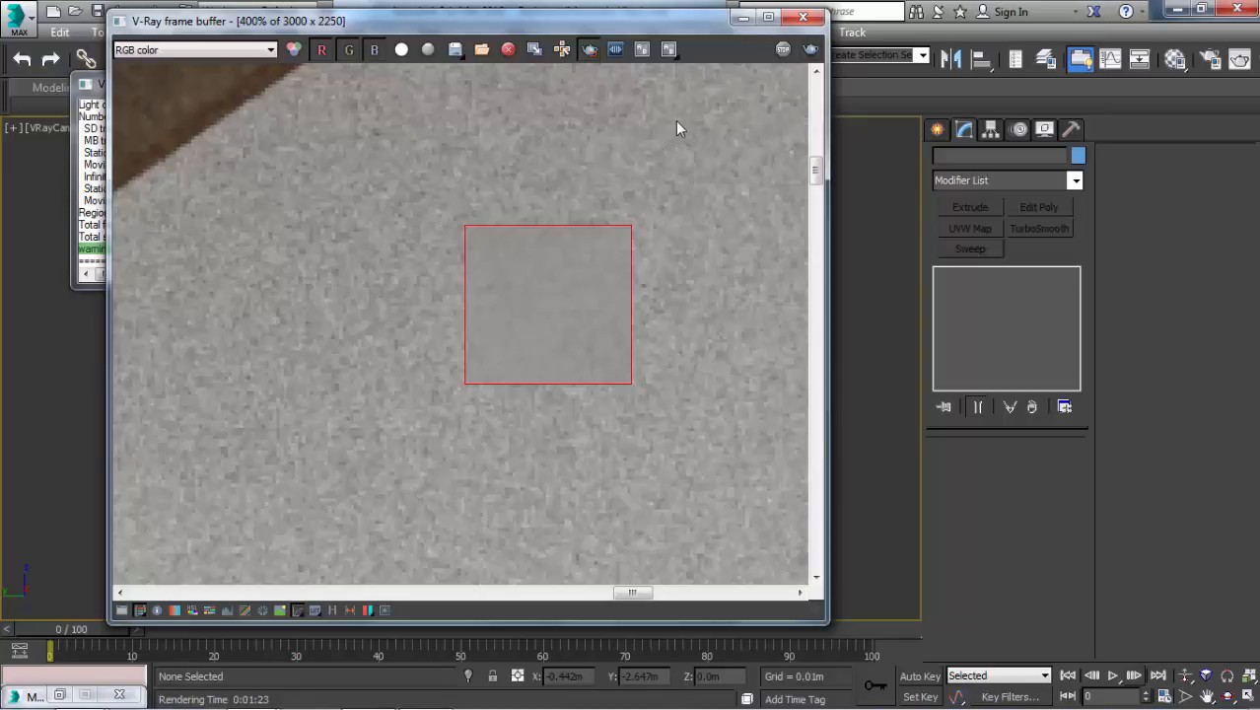
{"action": "scroll", "coordinate": [521, 252], "scroll_direction": "up", "scroll_amount": 1}
{"action": "middle_click_drag", "start_coordinate": [574, 250], "coordinate": [369, 208]}
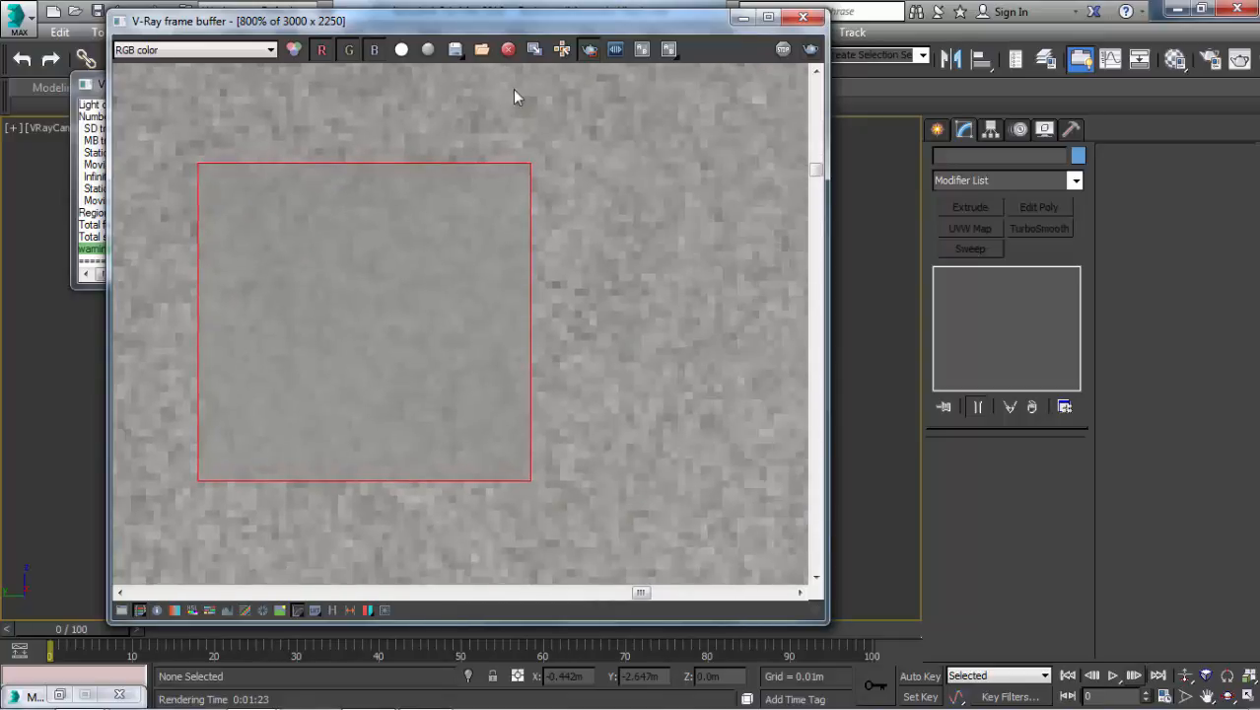
{"action": "left_click", "coordinate": [587, 50]}
{"action": "left_click", "coordinate": [589, 50]}
{"action": "scroll", "coordinate": [486, 317], "scroll_direction": "down", "scroll_amount": 2}
{"action": "scroll", "coordinate": [463, 317], "scroll_direction": "up", "scroll_amount": 2}
{"action": "scroll", "coordinate": [418, 279], "scroll_direction": "down", "scroll_amount": 1}
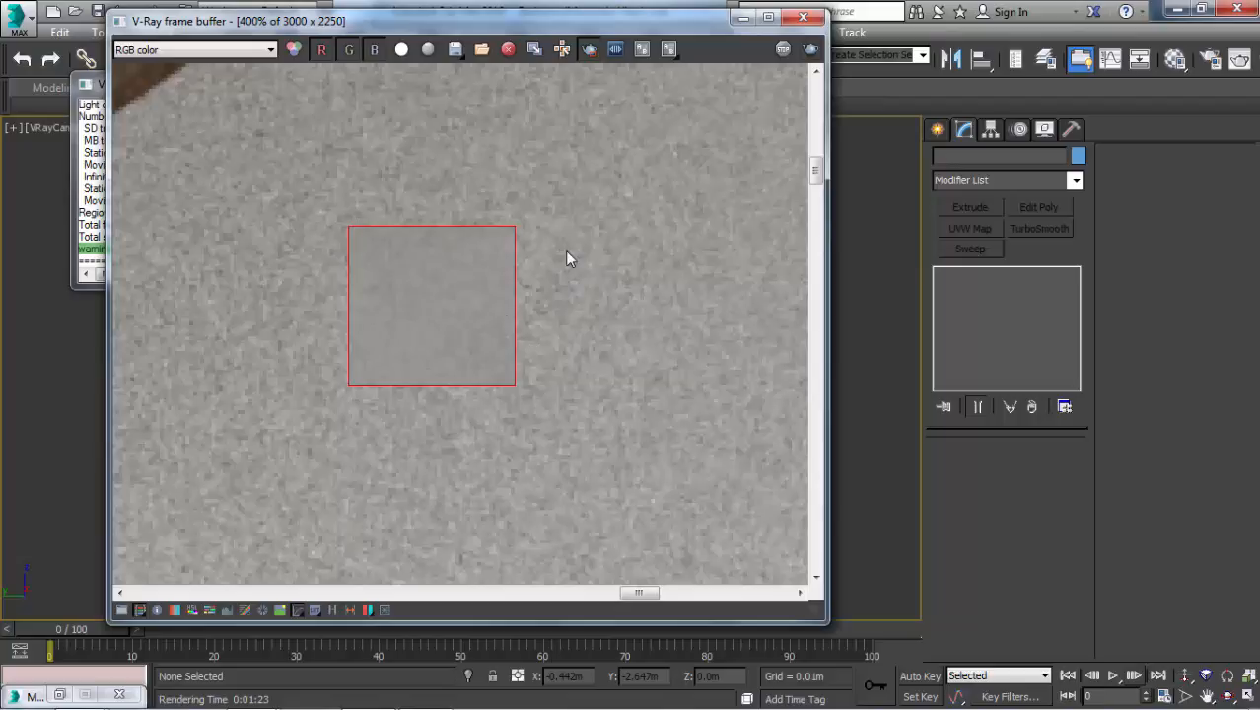
{"action": "scroll", "coordinate": [566, 251], "scroll_direction": "down", "scroll_amount": 4}
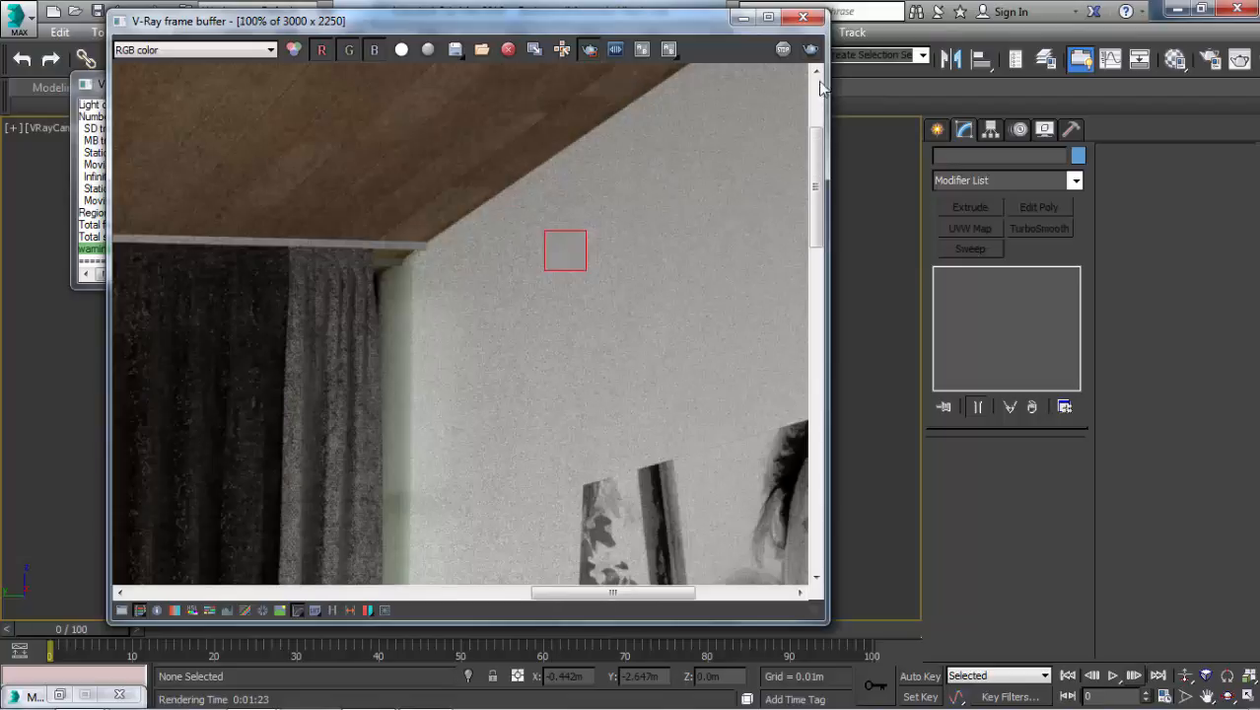
- Set the Wall material's reflection subdivs to 8 and mark a new render region directly beside the rendered square
{"action": "key", "text": "m"}
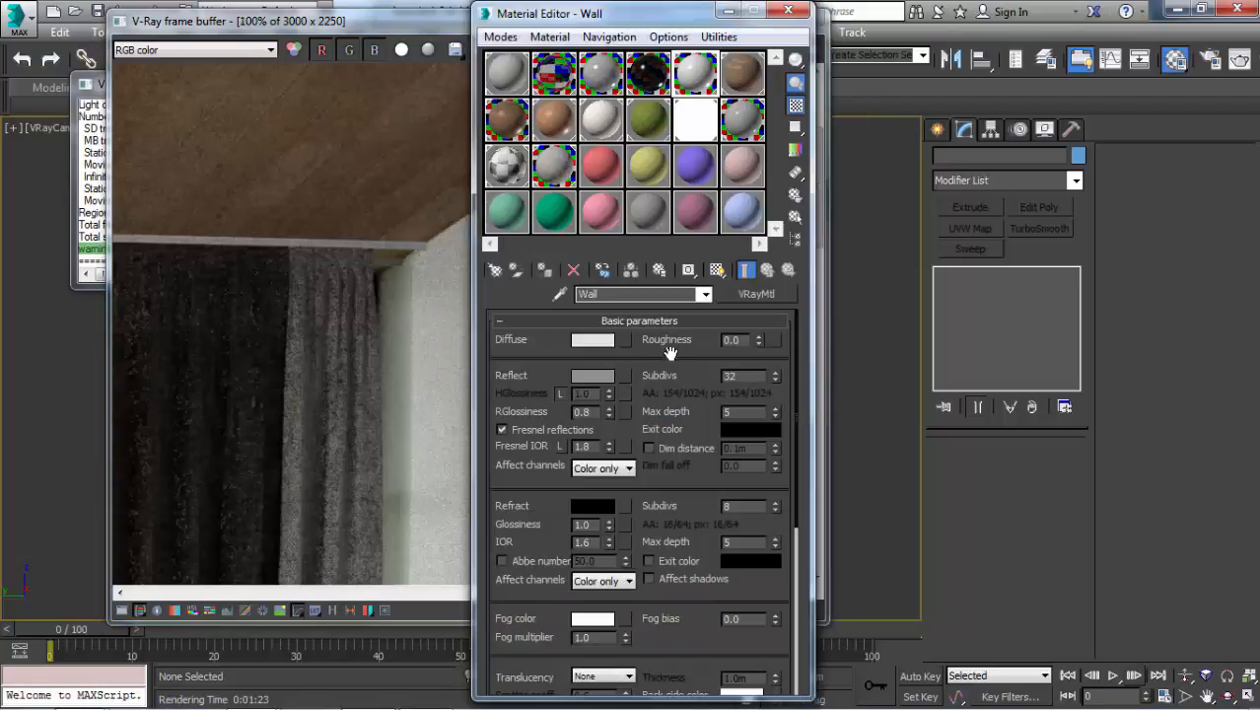
{"action": "double_click", "coordinate": [729, 375]}
{"action": "type", "text": "8"}
{"action": "left_click", "coordinate": [443, 318]}
{"action": "scroll", "coordinate": [563, 278], "scroll_direction": "up", "scroll_amount": 2}
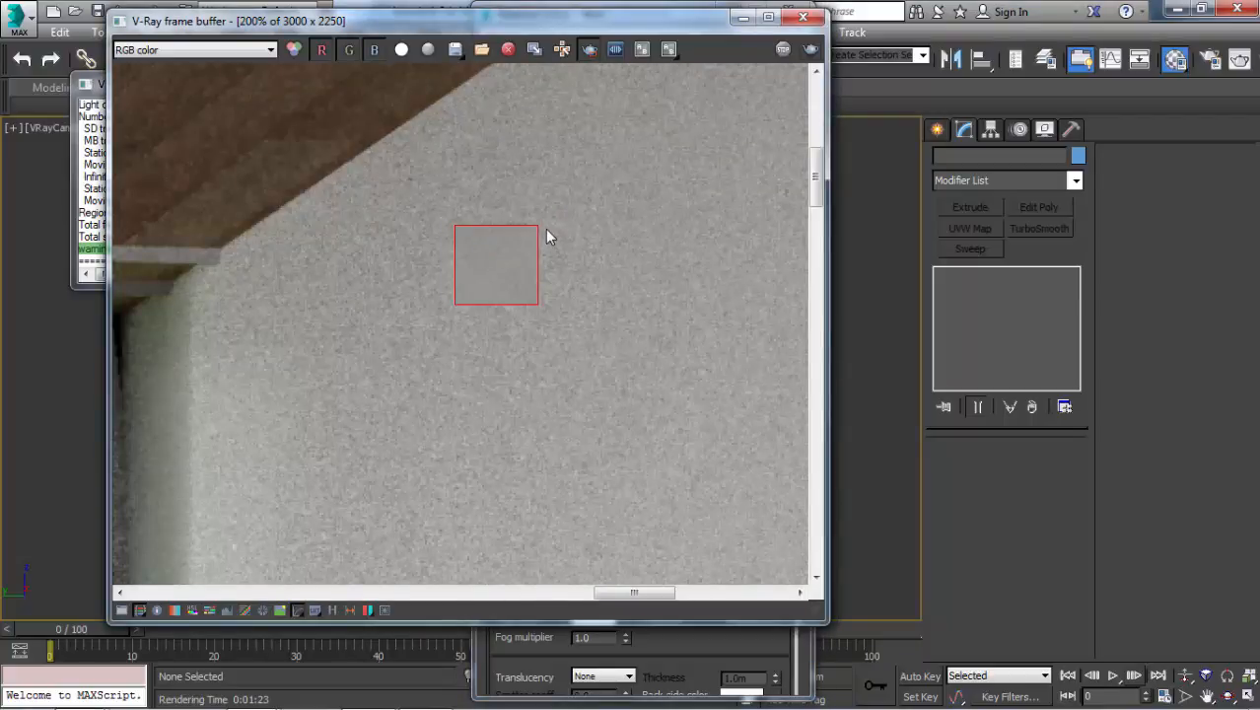
{"action": "left_click_drag", "start_coordinate": [538, 224], "coordinate": [646, 332]}
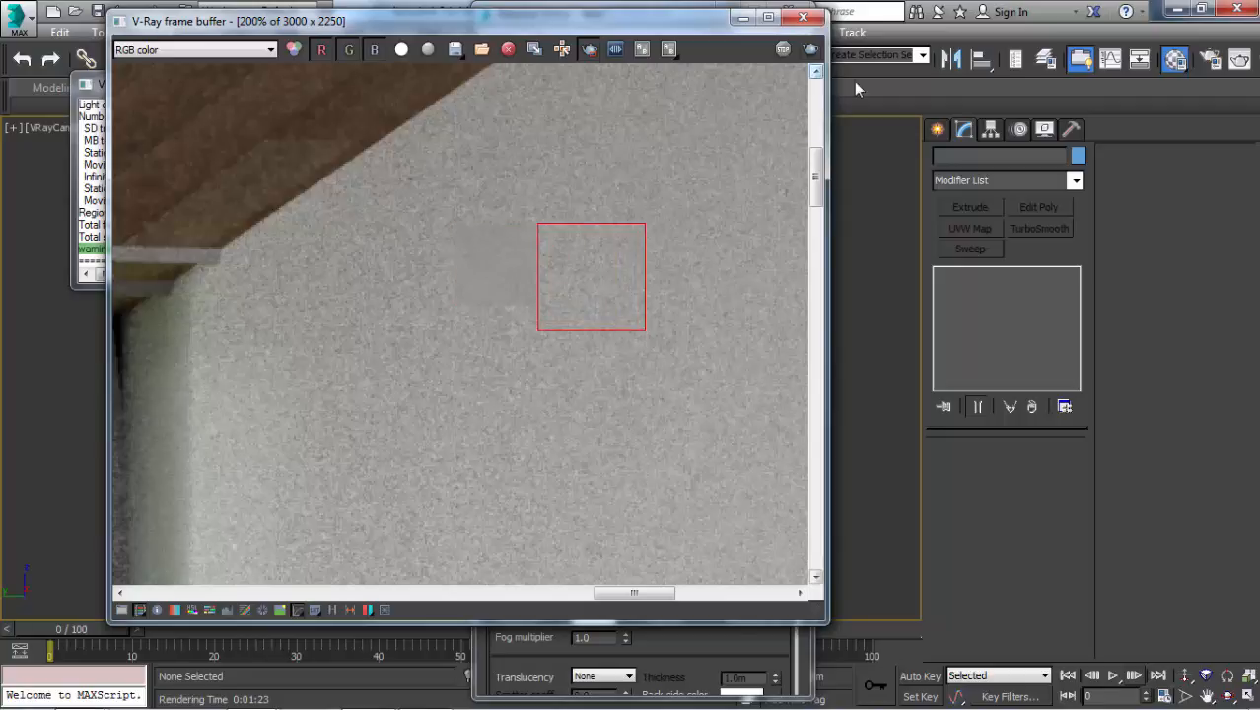
- Clear the frame buffer and V-Ray messages away, select the outside plane light from the Top view, and set its multiplier to 650 in the camera view
{"action": "left_click", "coordinate": [742, 18]}
{"action": "left_click", "coordinate": [735, 14]}
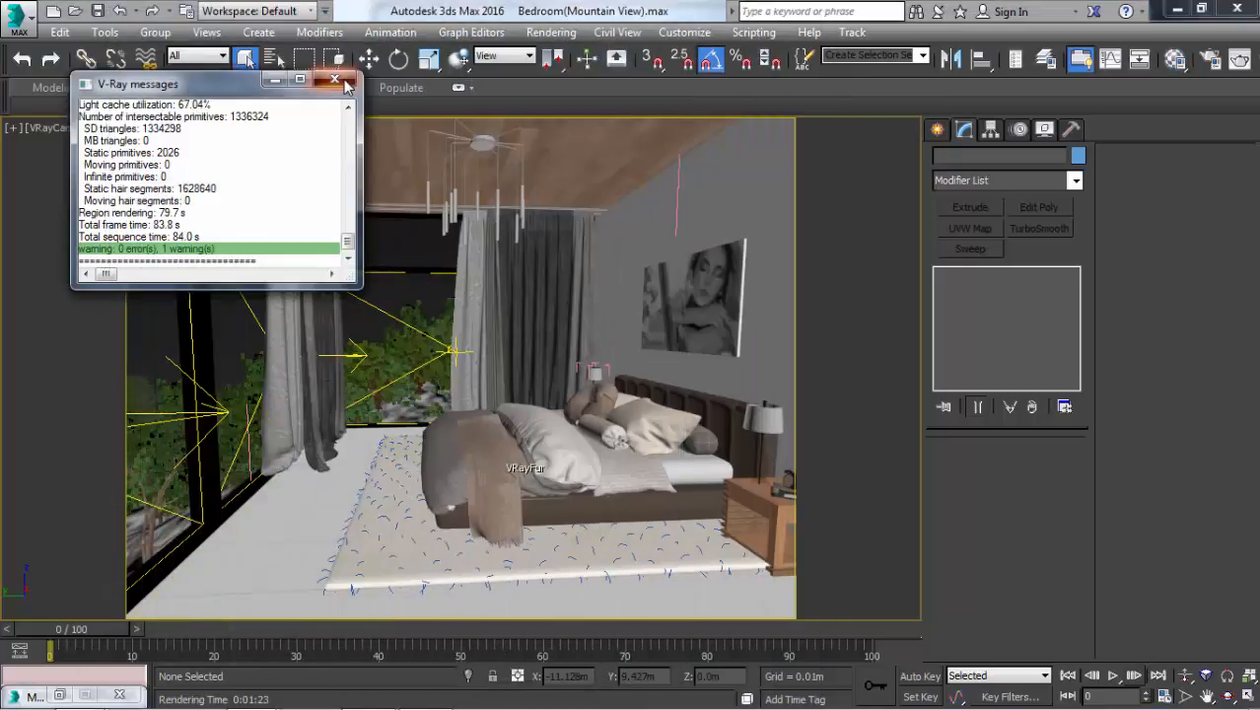
{"action": "left_click", "coordinate": [335, 79]}
{"action": "key", "text": "t"}
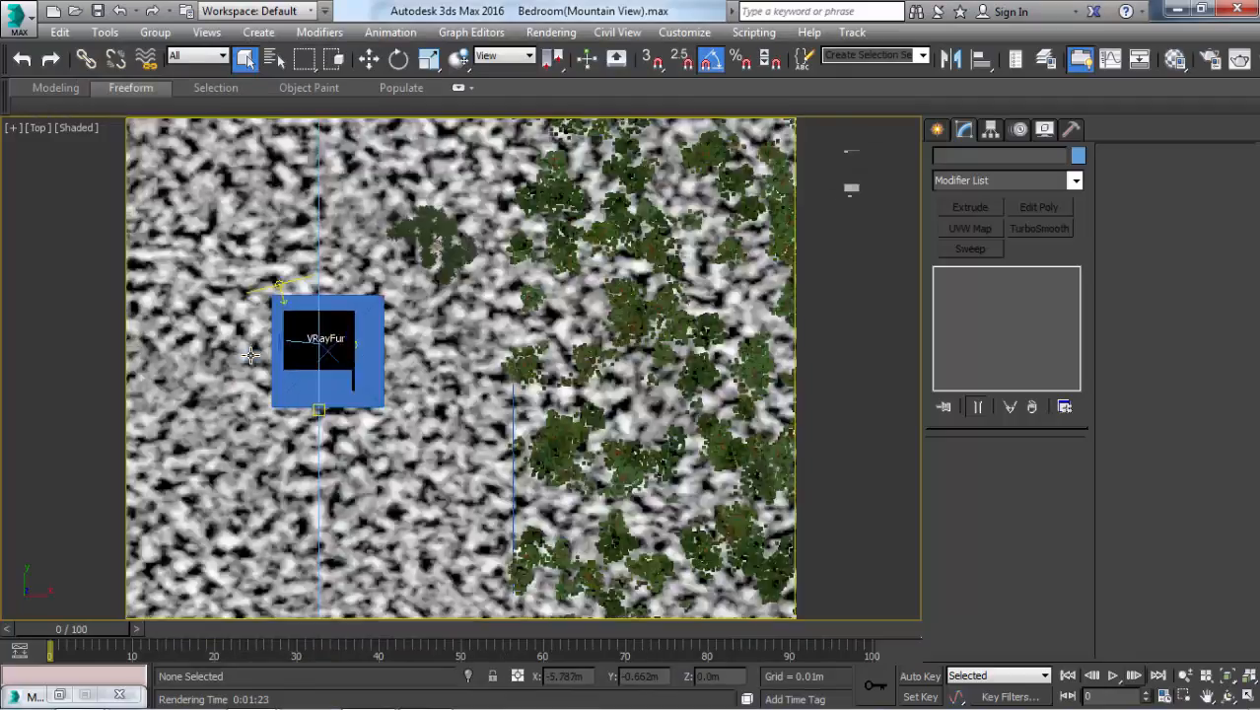
{"action": "scroll", "coordinate": [252, 355], "scroll_direction": "up", "scroll_amount": 8}
{"action": "left_click", "coordinate": [332, 158]}
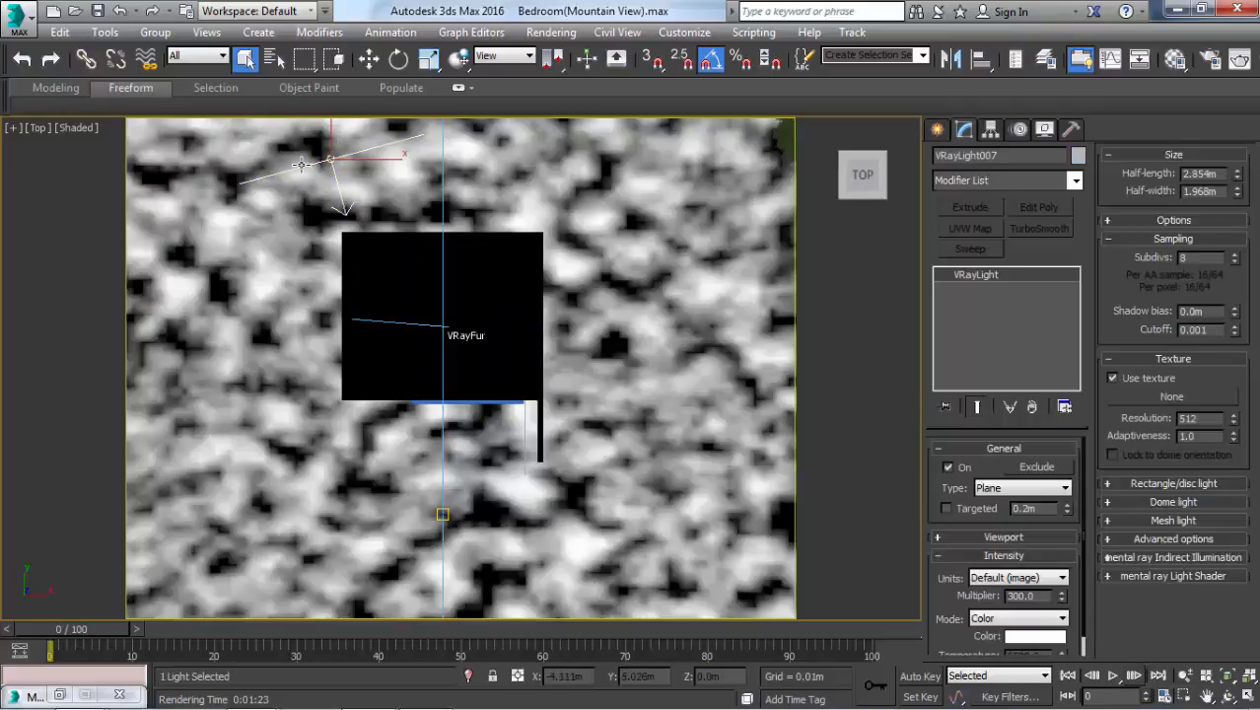
{"action": "key", "text": "c"}
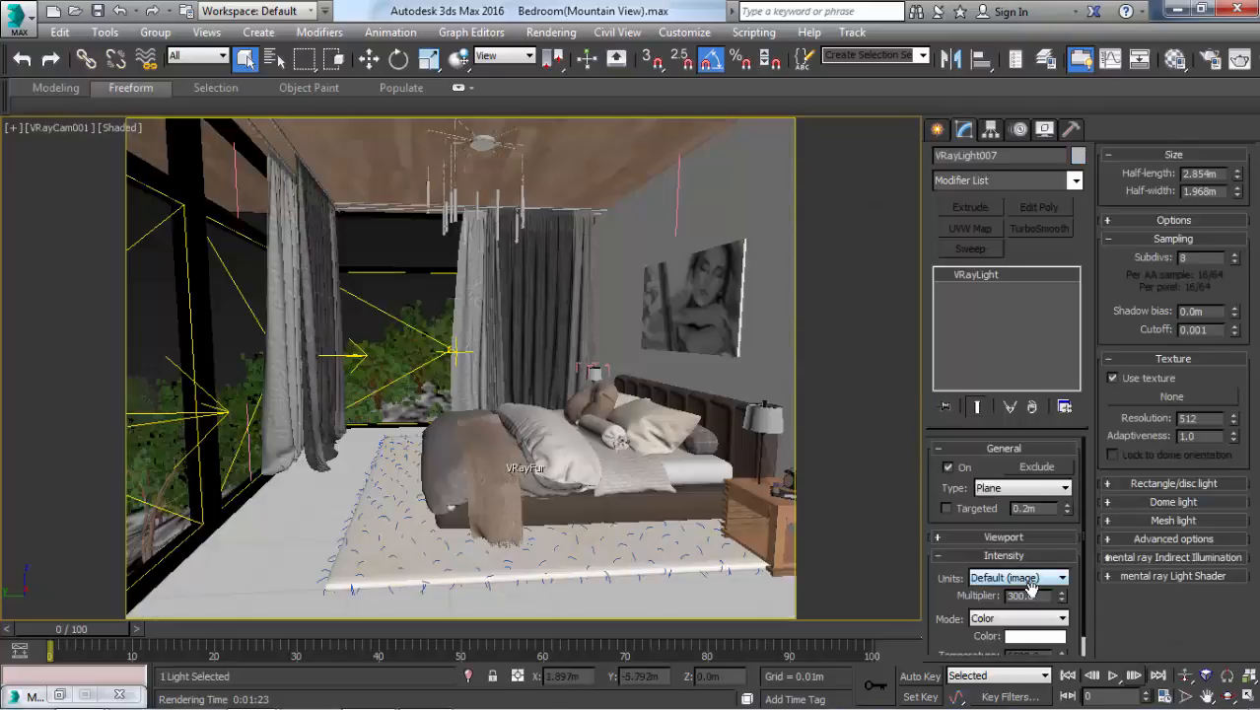
{"action": "double_click", "coordinate": [1025, 595]}
{"action": "type", "text": "550"}
{"action": "key", "text": "Return"}
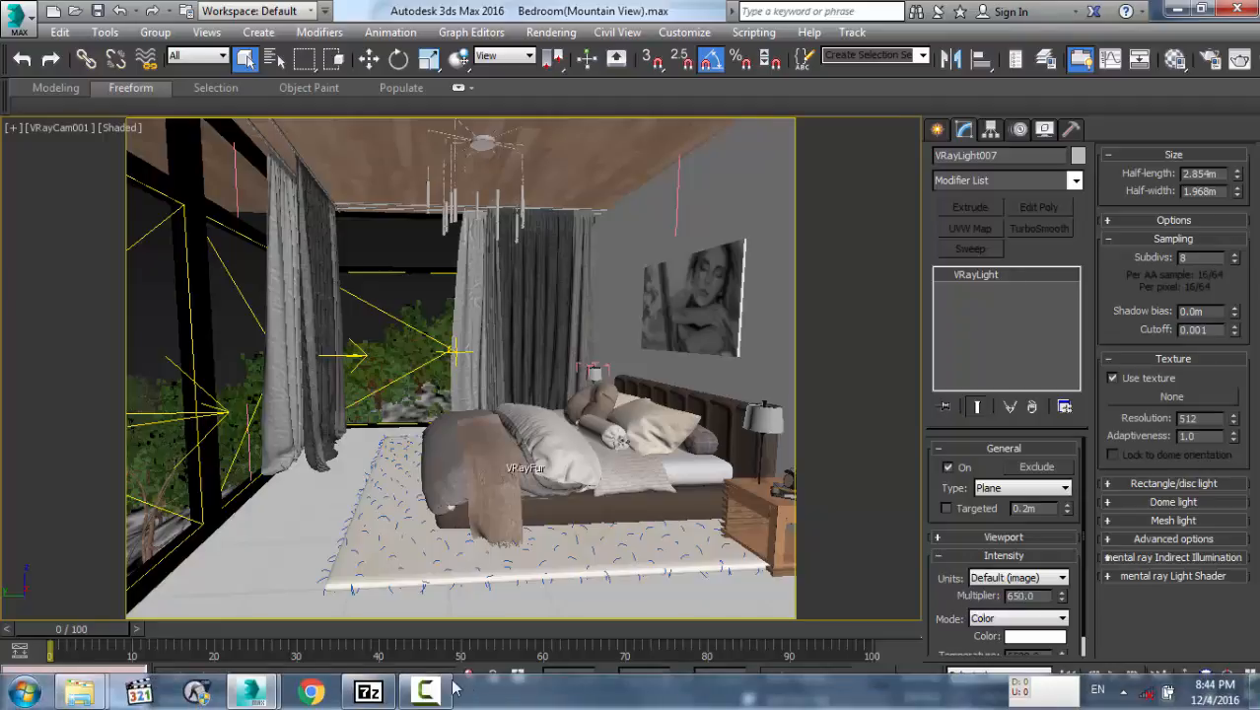
- Bring back the V-Ray frame buffer and render the new wall region with the stronger light
{"action": "mouse_move", "coordinate": [251, 690]}
{"action": "left_click", "coordinate": [352, 614]}
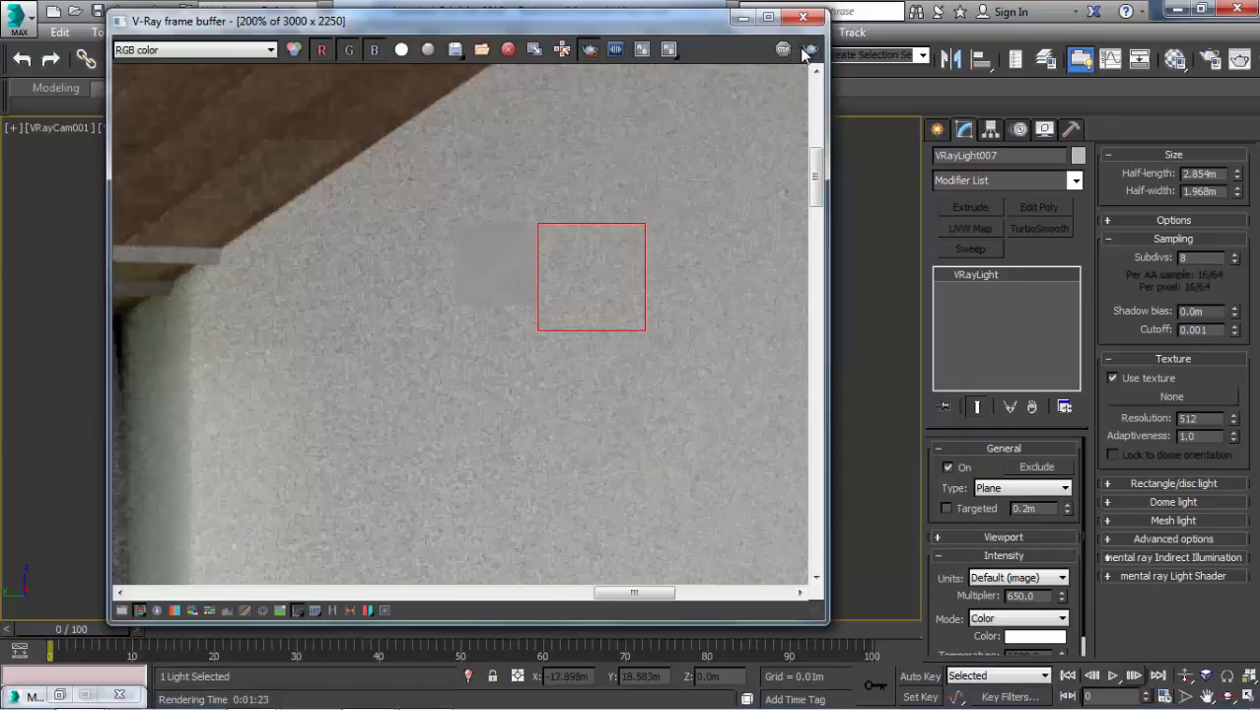
{"action": "left_click", "coordinate": [809, 55]}
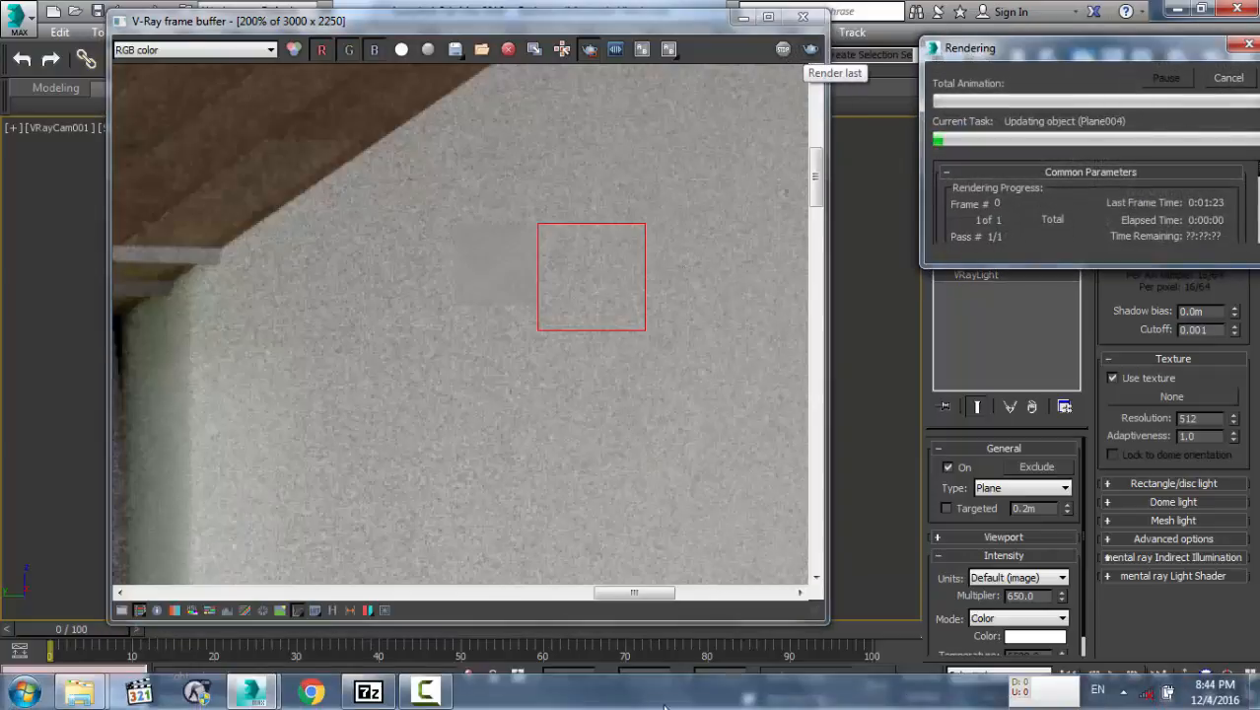
{"action": "left_click", "coordinate": [449, 700]}
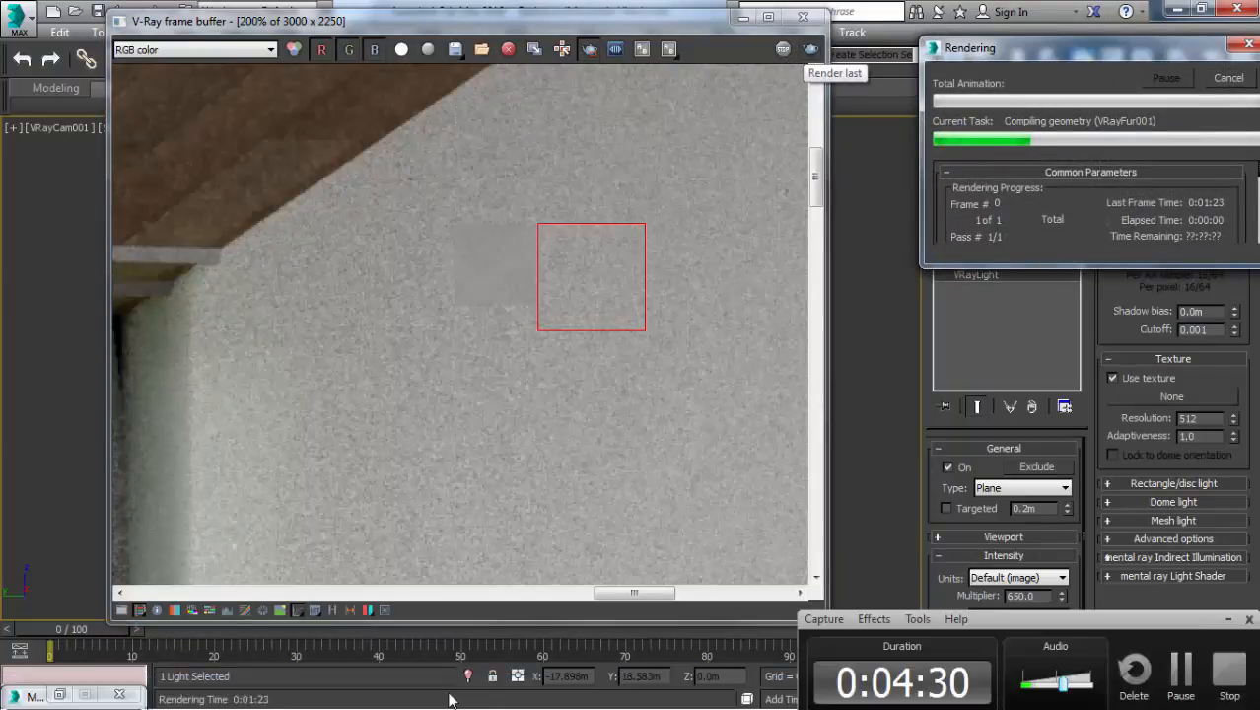
{"action": "left_click", "coordinate": [1188, 673]}
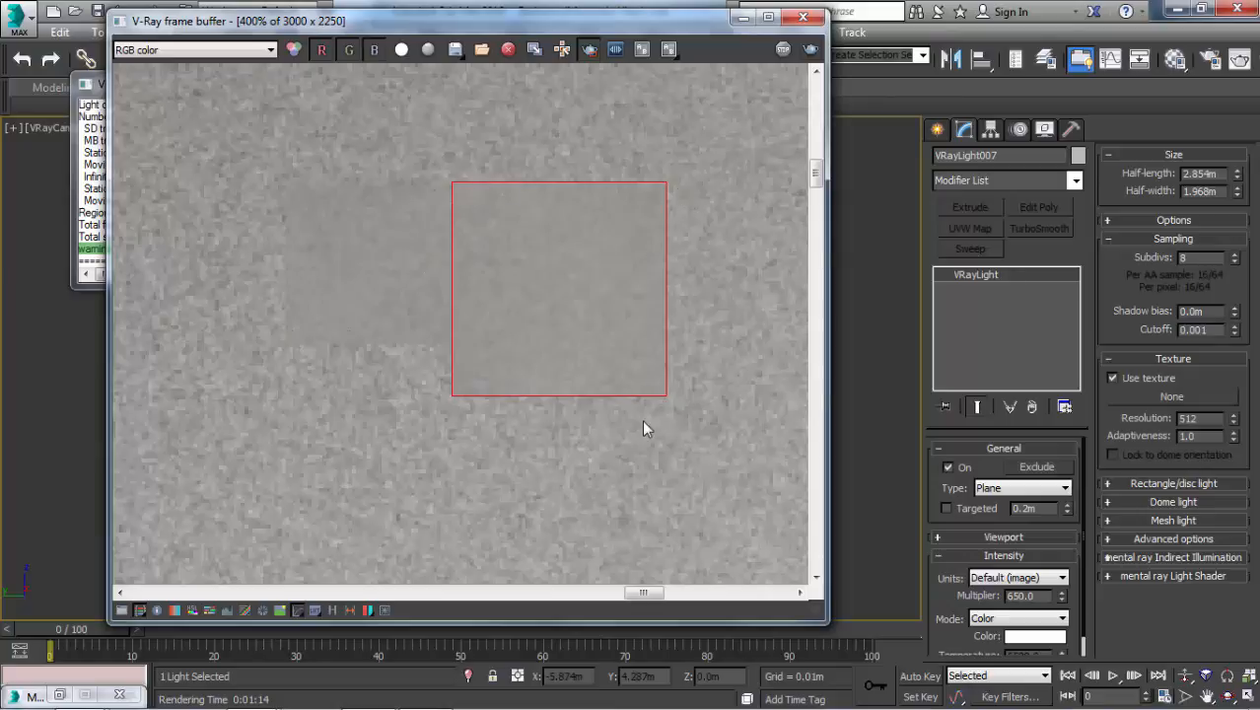
- Compare the noise of the newly rendered wall region with the surrounding wall, toggling the region outline and viewing it close up and farther out
{"action": "left_click", "coordinate": [594, 43]}
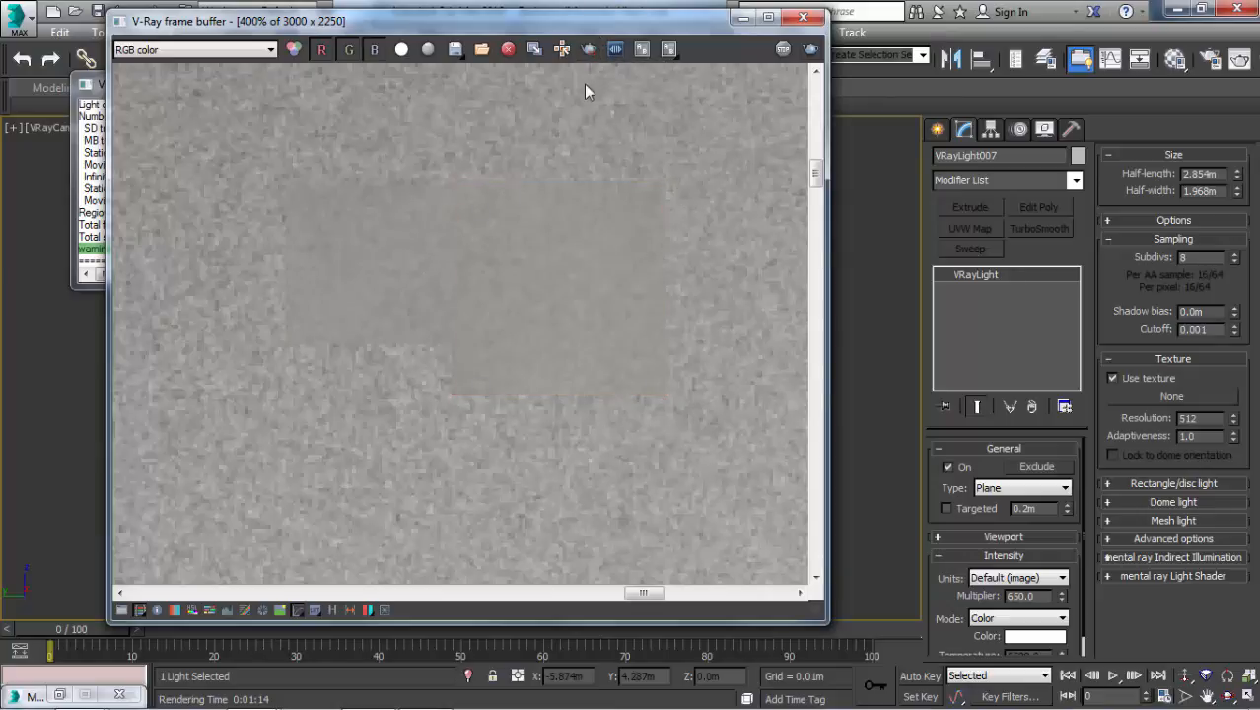
{"action": "left_click", "coordinate": [587, 49]}
{"action": "scroll", "coordinate": [581, 164], "scroll_direction": "down", "scroll_amount": 3}
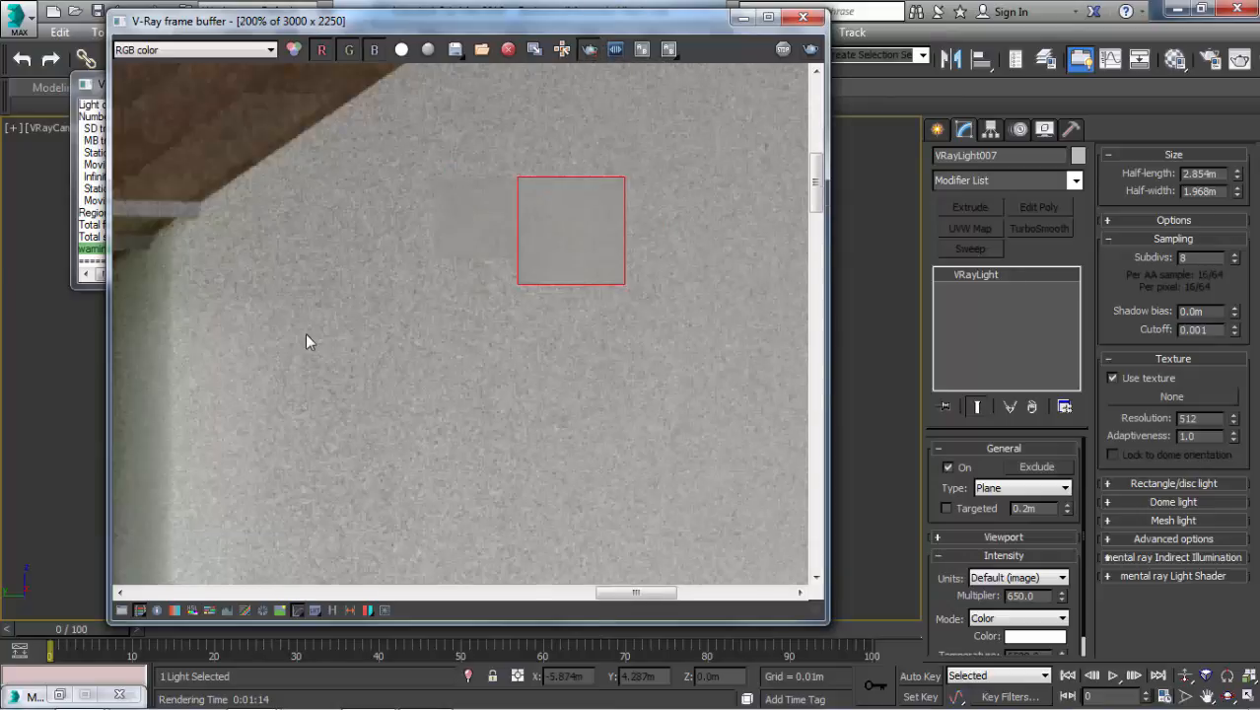
{"action": "scroll", "coordinate": [230, 367], "scroll_direction": "down", "scroll_amount": 2}
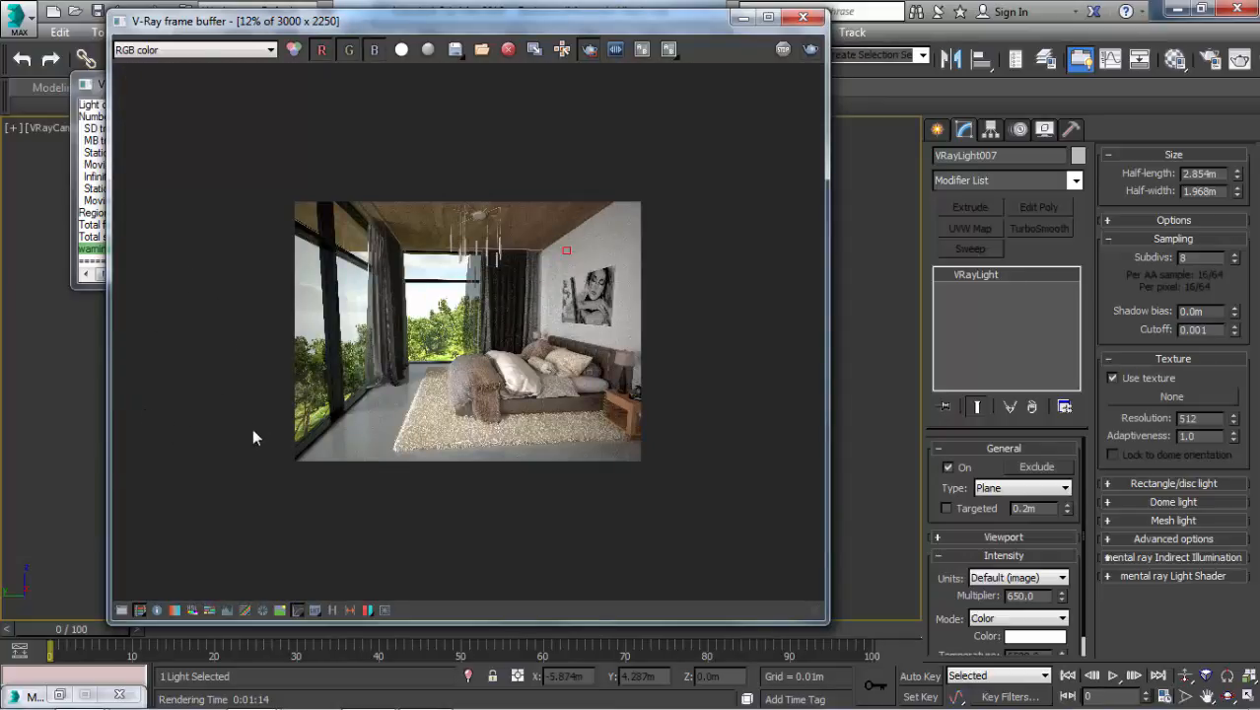
{"action": "scroll", "coordinate": [641, 261], "scroll_direction": "up", "scroll_amount": 3}
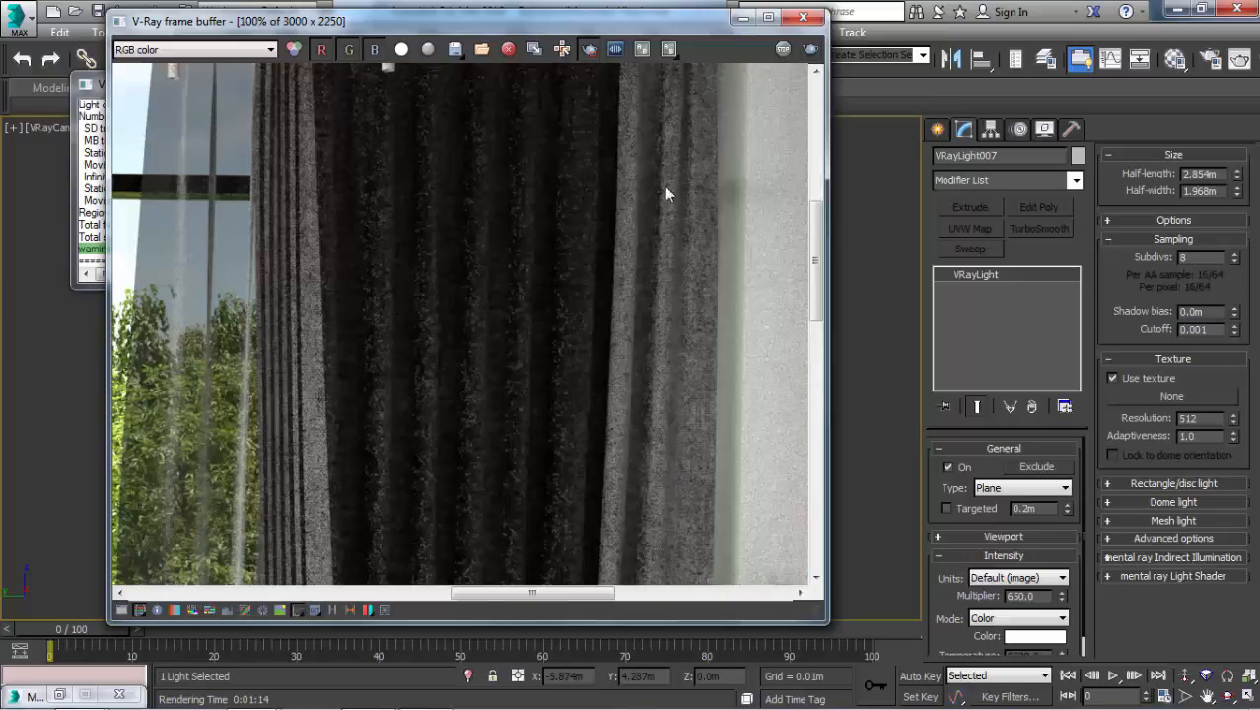
{"action": "middle_click_drag", "start_coordinate": [665, 187], "coordinate": [447, 235]}
{"action": "scroll", "coordinate": [505, 144], "scroll_direction": "up", "scroll_amount": 1}
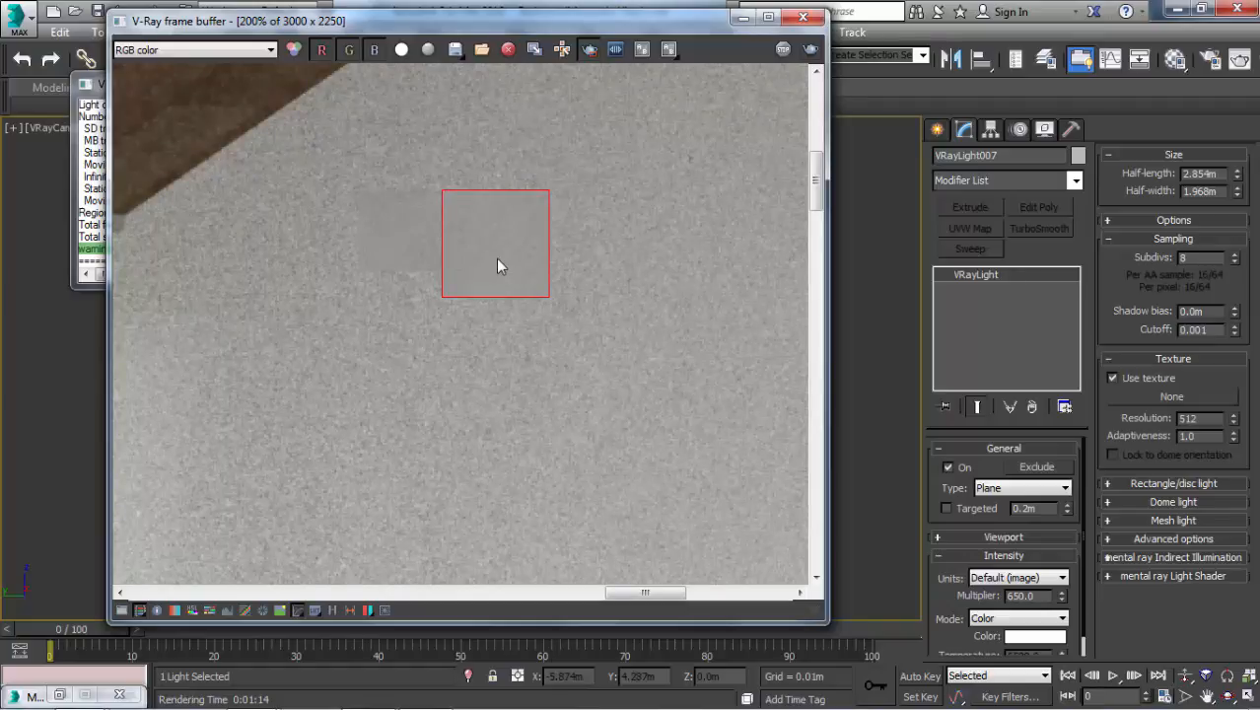
{"action": "scroll", "coordinate": [496, 258], "scroll_direction": "down", "scroll_amount": 3}
{"action": "scroll", "coordinate": [619, 234], "scroll_direction": "up", "scroll_amount": 2}
{"action": "scroll", "coordinate": [565, 325], "scroll_direction": "up", "scroll_amount": 1}
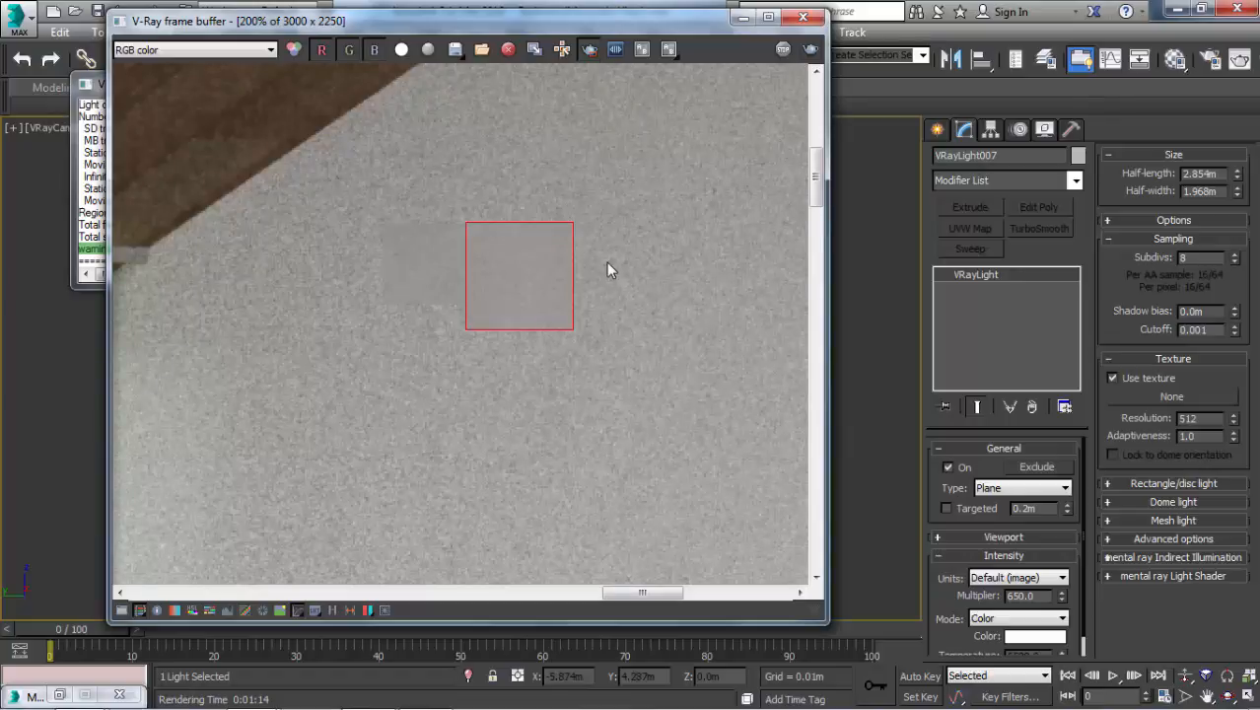
{"action": "scroll", "coordinate": [755, 163], "scroll_direction": "down", "scroll_amount": 1}
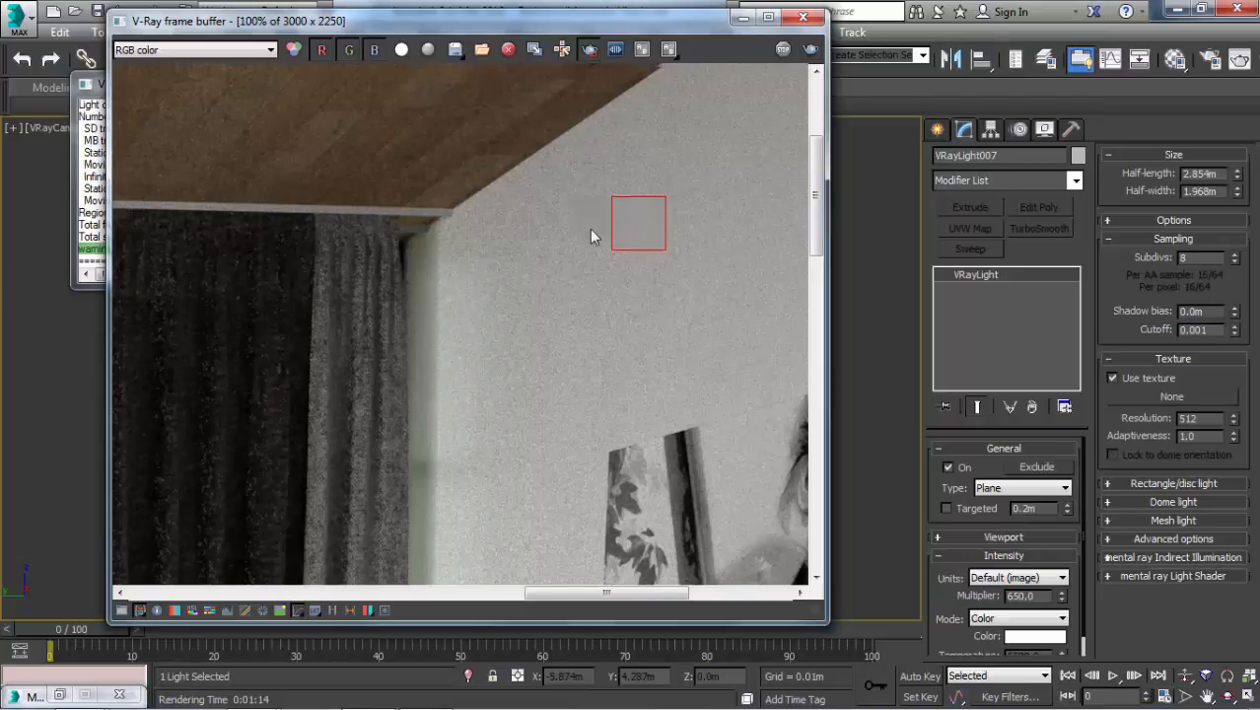
- Examine the noise on the wooden ceiling and the curtains around the corner windows
{"action": "scroll", "coordinate": [591, 232], "scroll_direction": "down", "scroll_amount": 1}
{"action": "middle_click_drag", "start_coordinate": [390, 209], "coordinate": [684, 247]}
{"action": "middle_click_drag", "start_coordinate": [186, 86], "coordinate": [252, 126]}
{"action": "scroll", "coordinate": [276, 197], "scroll_direction": "up", "scroll_amount": 1}
{"action": "scroll", "coordinate": [437, 158], "scroll_direction": "down", "scroll_amount": 1}
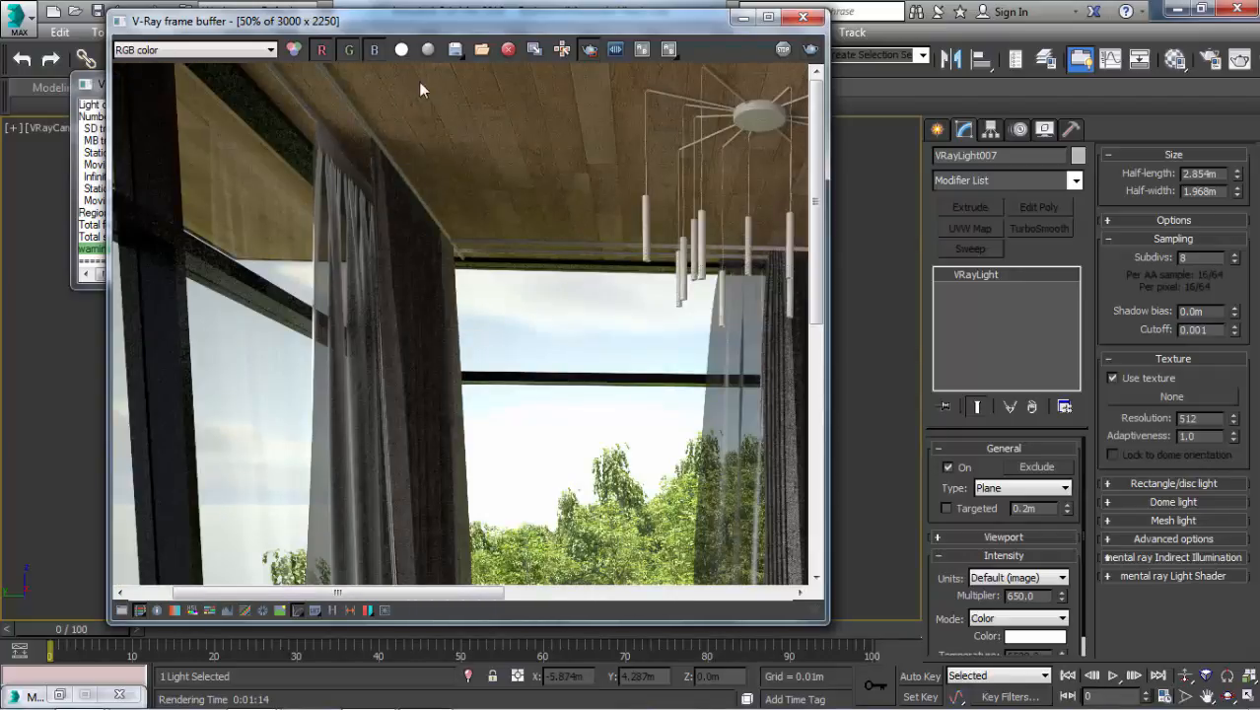
- Show the VFB history with the frame buffer fully in view and save the current render to it
{"action": "left_click", "coordinate": [333, 610]}
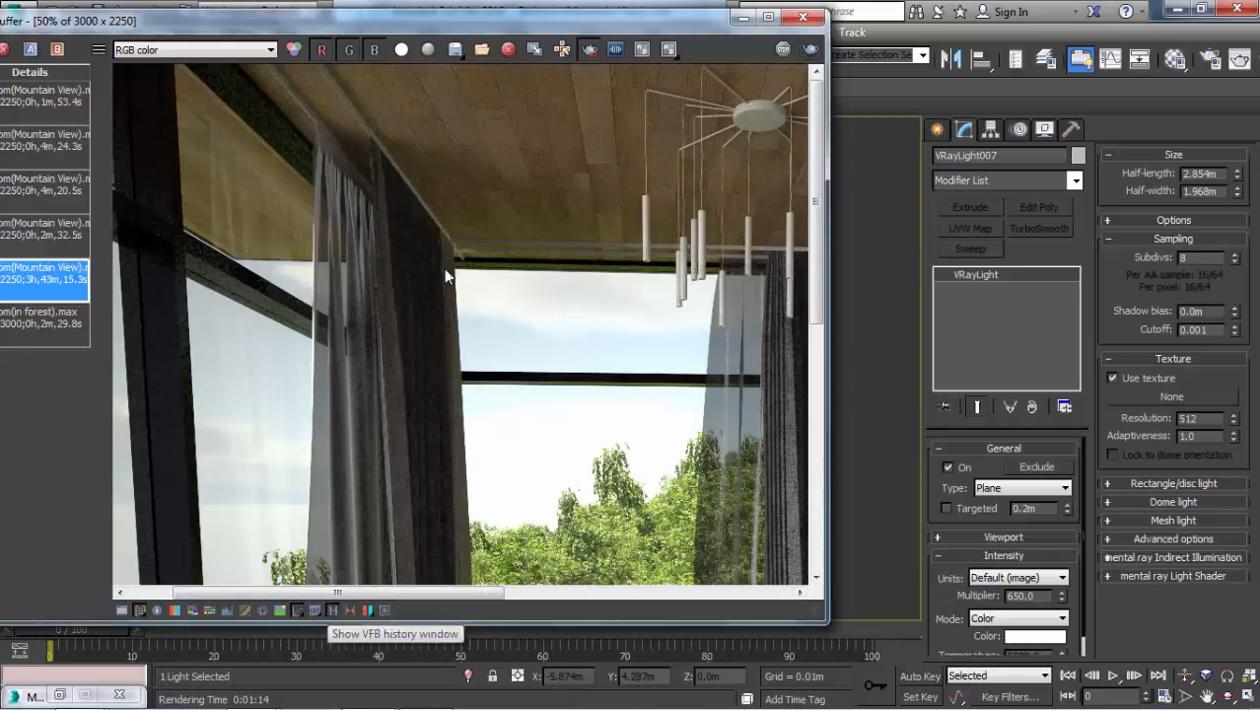
{"action": "left_click_drag", "start_coordinate": [590, 24], "coordinate": [893, 41]}
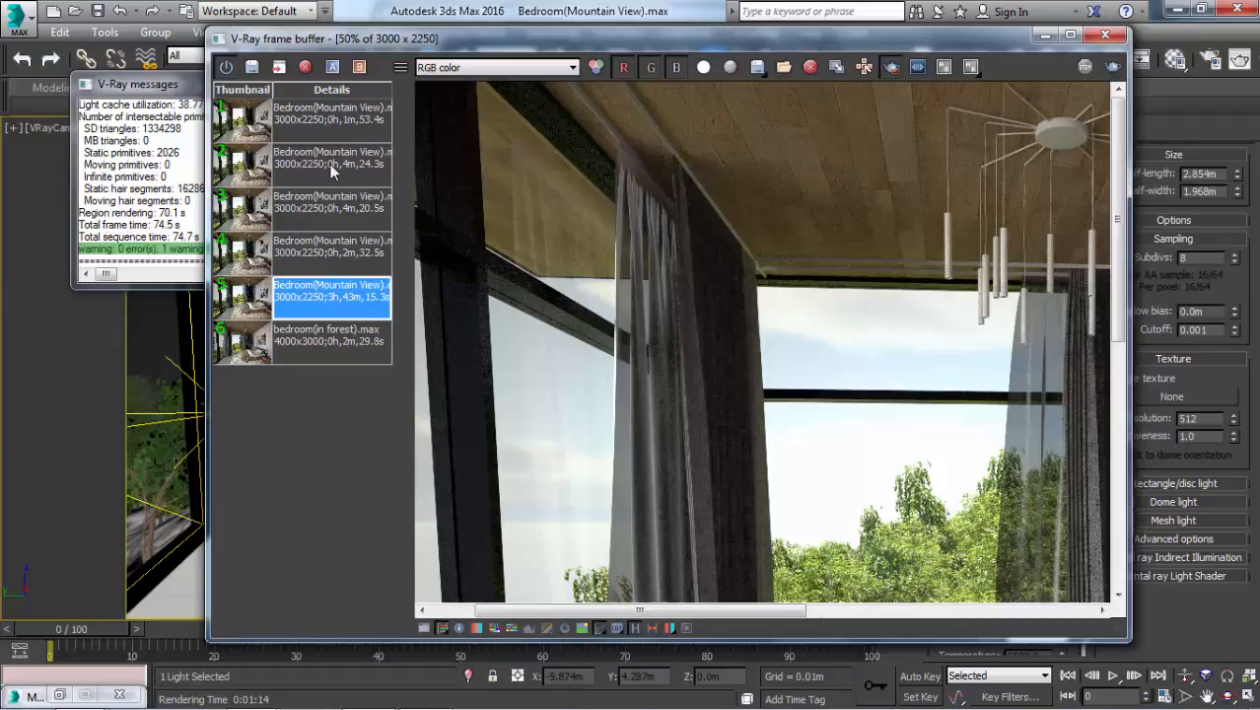
{"action": "left_click", "coordinate": [379, 117]}
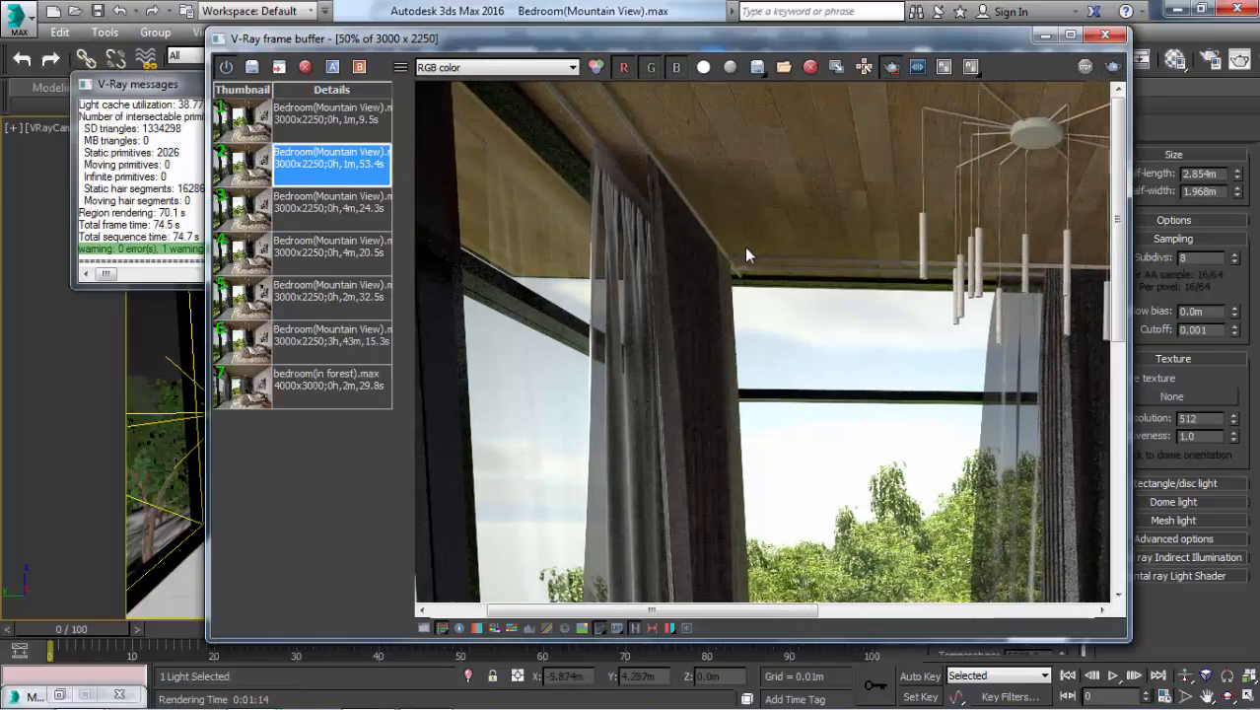
- Load the 4m,24.3s Mountain View render from the history and examine its floor reflections and the whole room
{"action": "scroll", "coordinate": [737, 190], "scroll_direction": "down", "scroll_amount": 3}
{"action": "scroll", "coordinate": [567, 503], "scroll_direction": "up", "scroll_amount": 3}
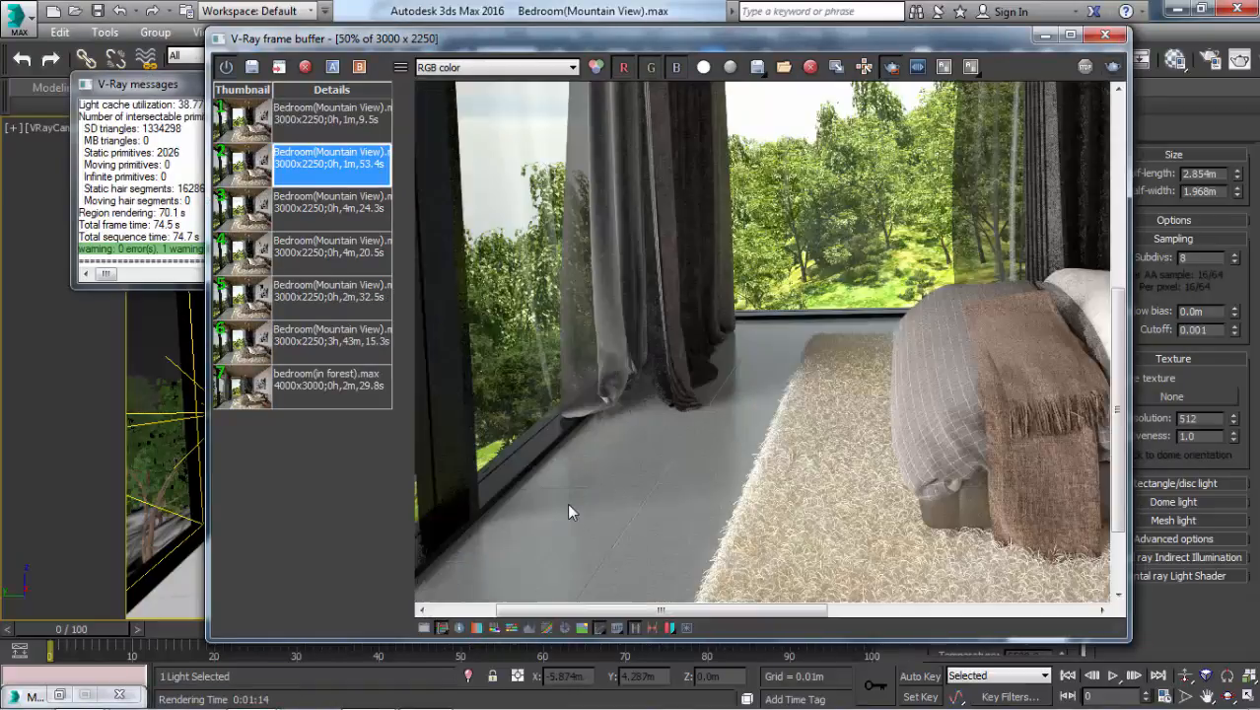
{"action": "left_click", "coordinate": [338, 209]}
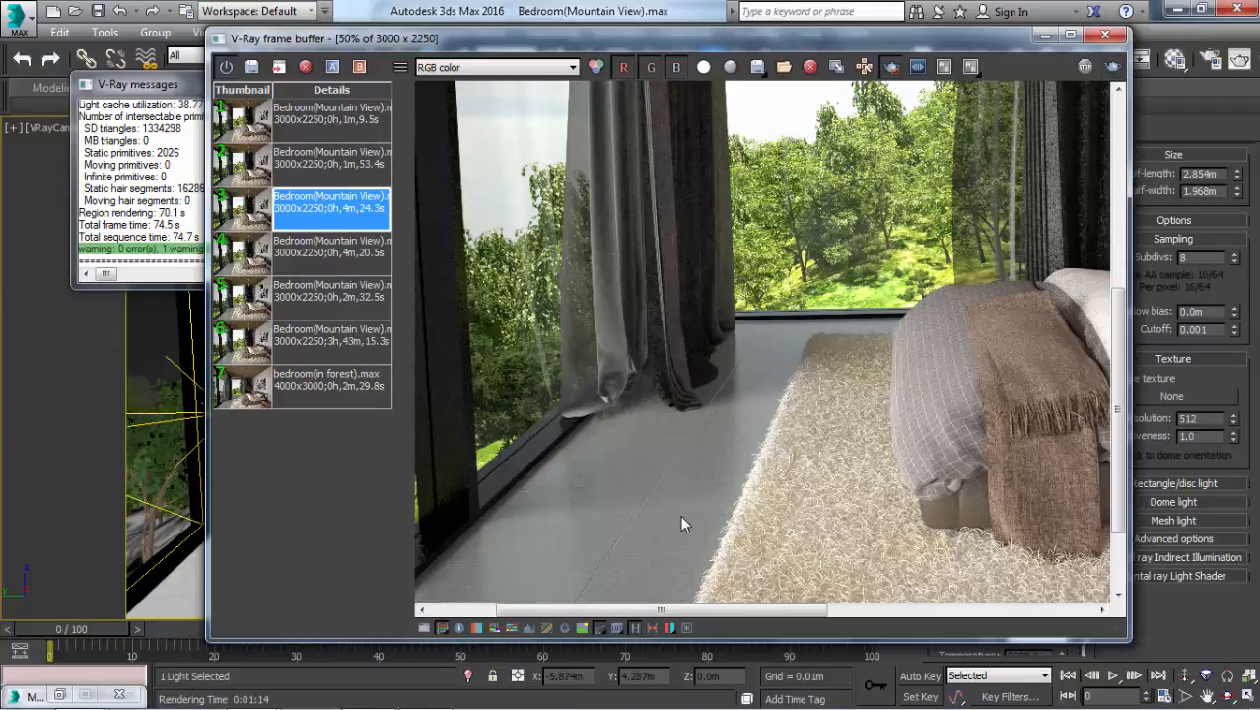
{"action": "scroll", "coordinate": [619, 464], "scroll_direction": "down", "scroll_amount": 2}
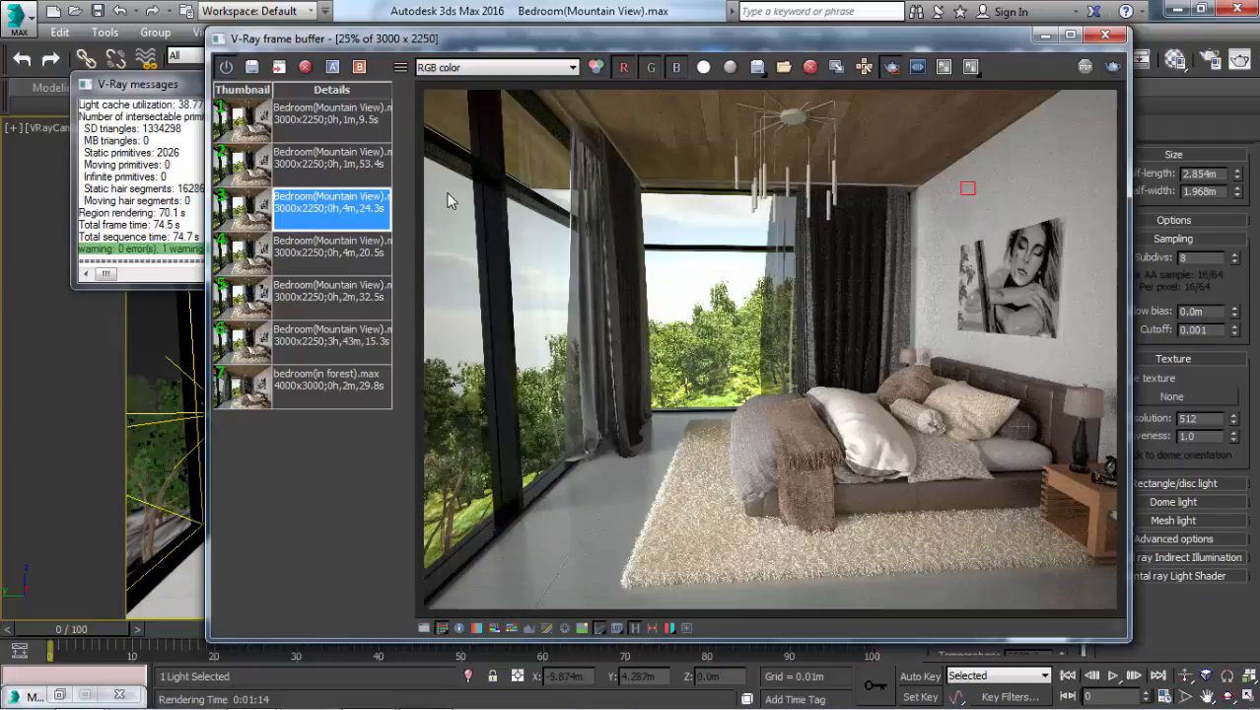
{"action": "key", "text": "alt+Tab"}
{"action": "key", "text": "alt+Tab"}
{"action": "key", "text": "alt+Tab"}
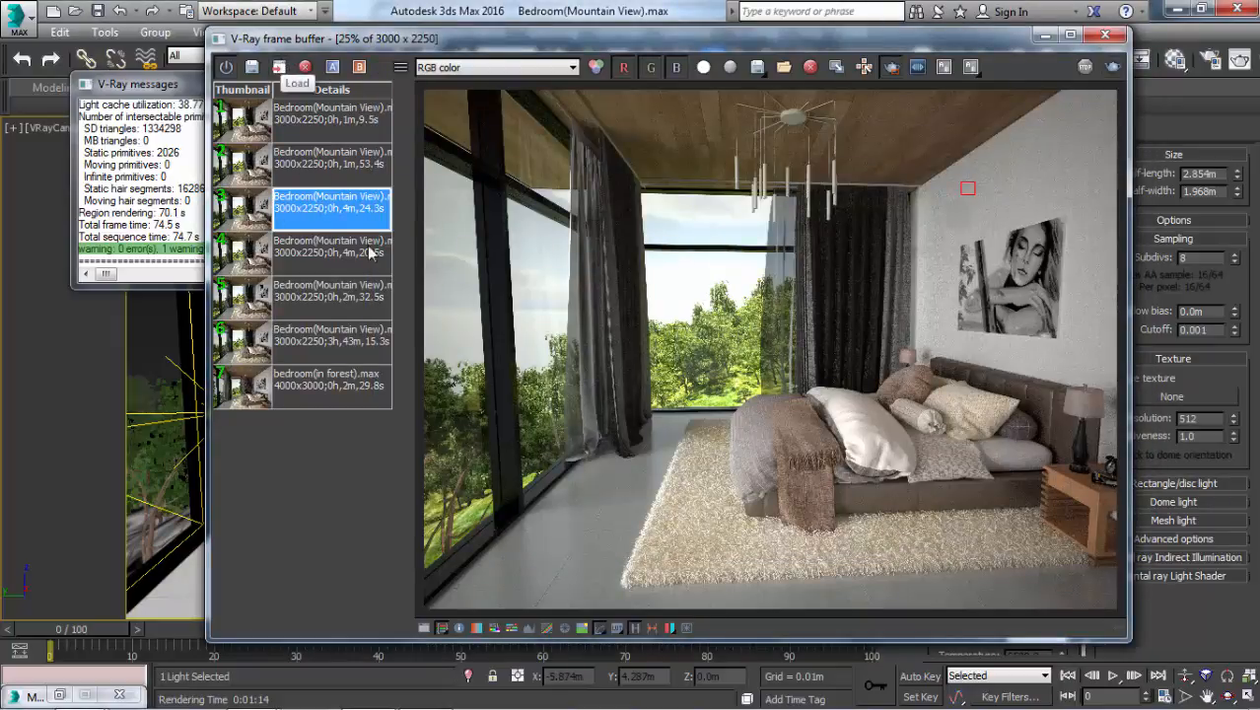
- Load the 1m,53.4s Mountain View render from the history and inspect the ceiling grain above the corner curtain
{"action": "left_click", "coordinate": [326, 176]}
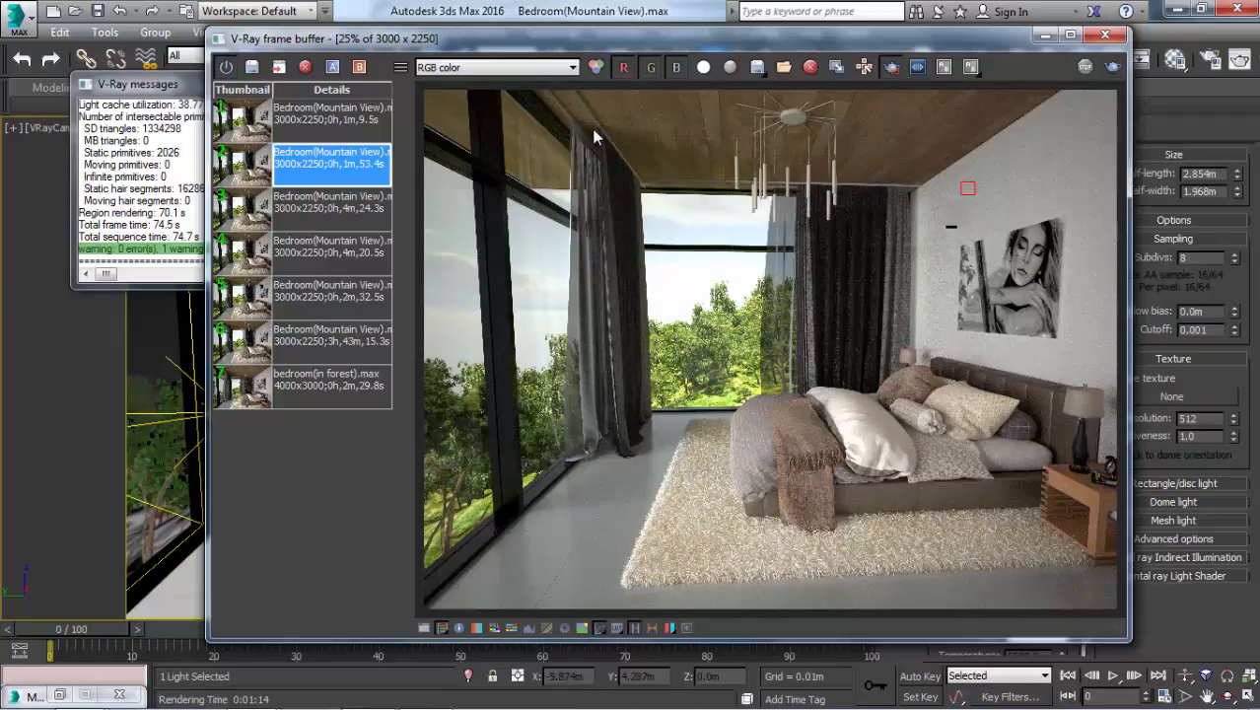
{"action": "scroll", "coordinate": [622, 132], "scroll_direction": "up", "scroll_amount": 2}
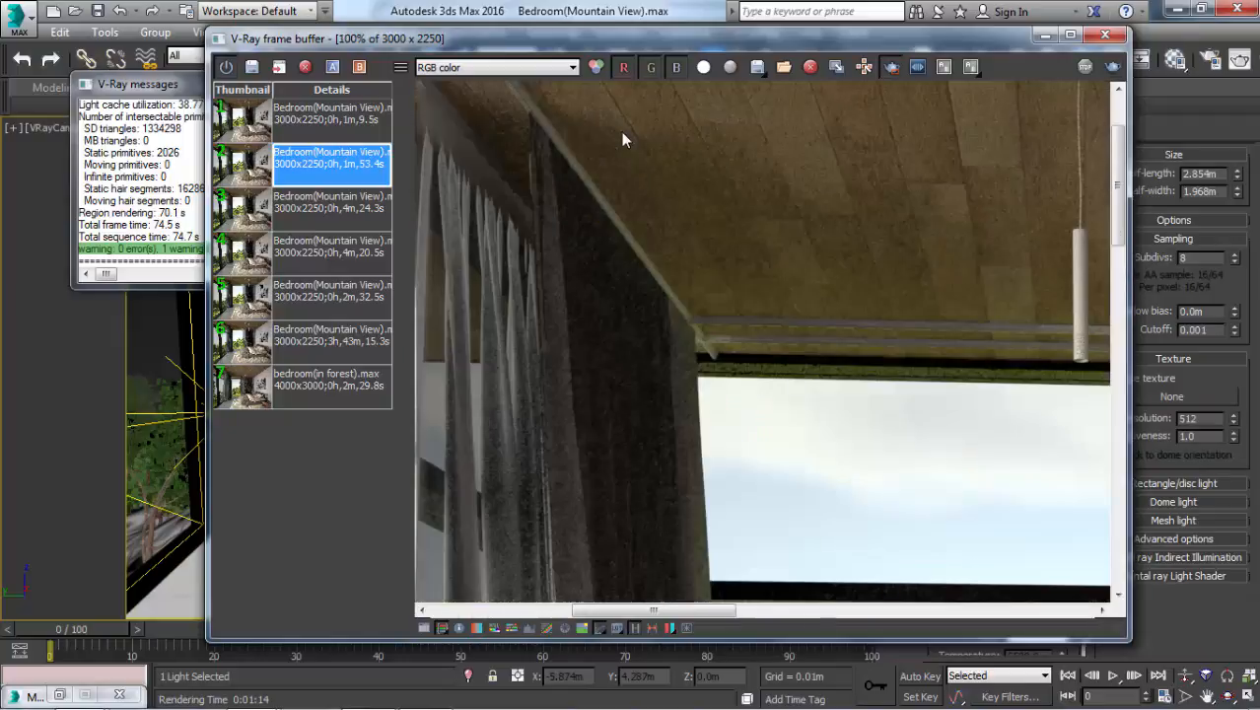
{"action": "middle_click_drag", "start_coordinate": [621, 132], "coordinate": [707, 321]}
{"action": "scroll", "coordinate": [604, 193], "scroll_direction": "down", "scroll_amount": 1}
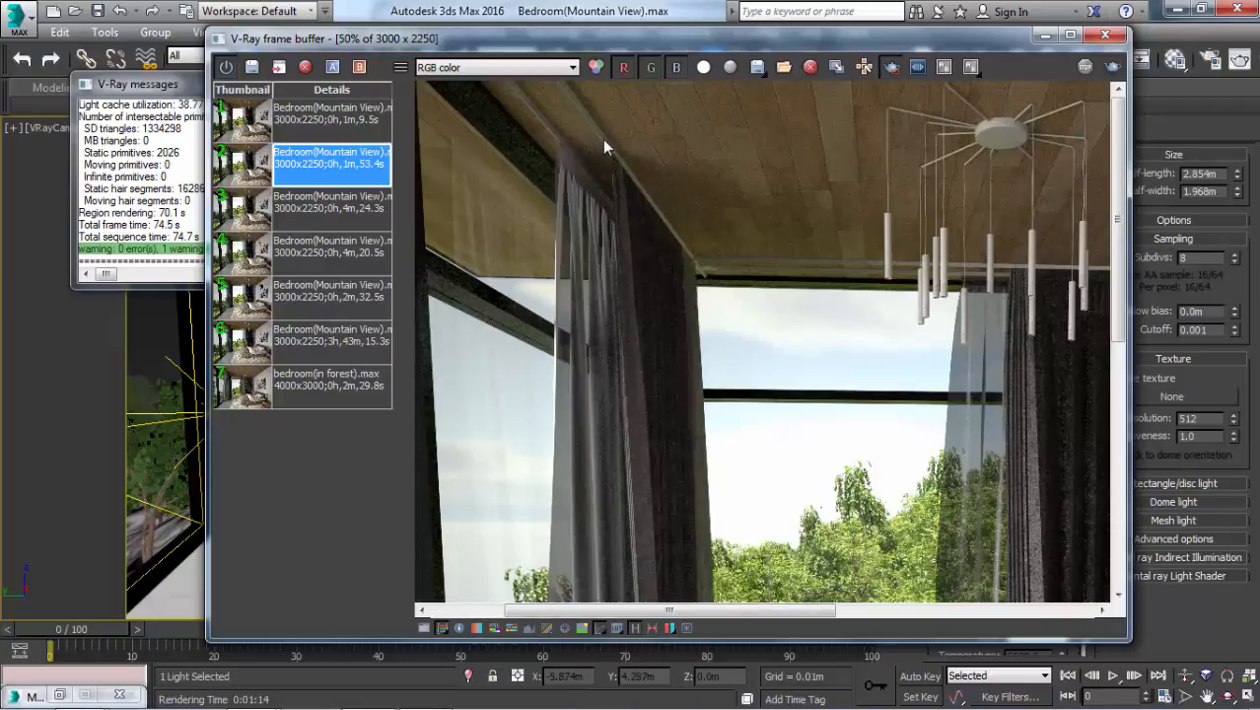
{"action": "middle_click_drag", "start_coordinate": [602, 139], "coordinate": [619, 142]}
{"action": "scroll", "coordinate": [642, 117], "scroll_direction": "up", "scroll_amount": 1}
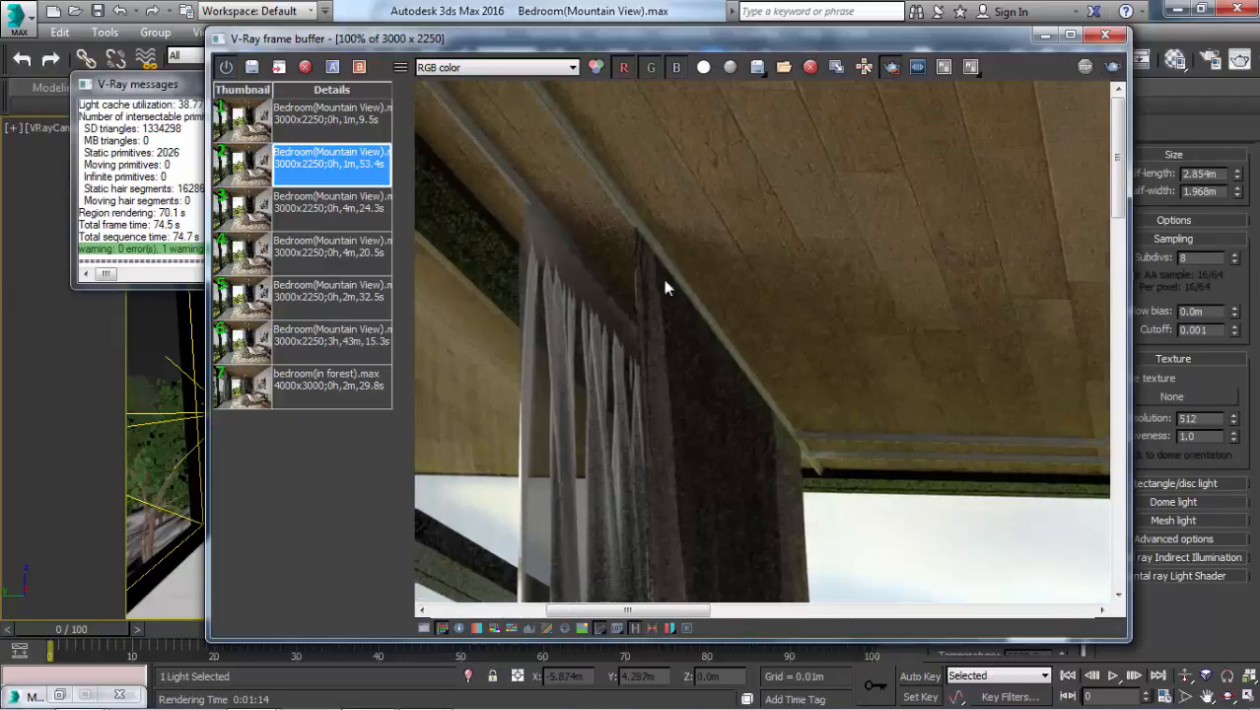
- Mark a rectangular render region on the wooden ceiling above the corner curtain and render it
{"action": "left_click_drag", "start_coordinate": [504, 91], "coordinate": [806, 232]}
{"action": "scroll", "coordinate": [800, 156], "scroll_direction": "down", "scroll_amount": 1}
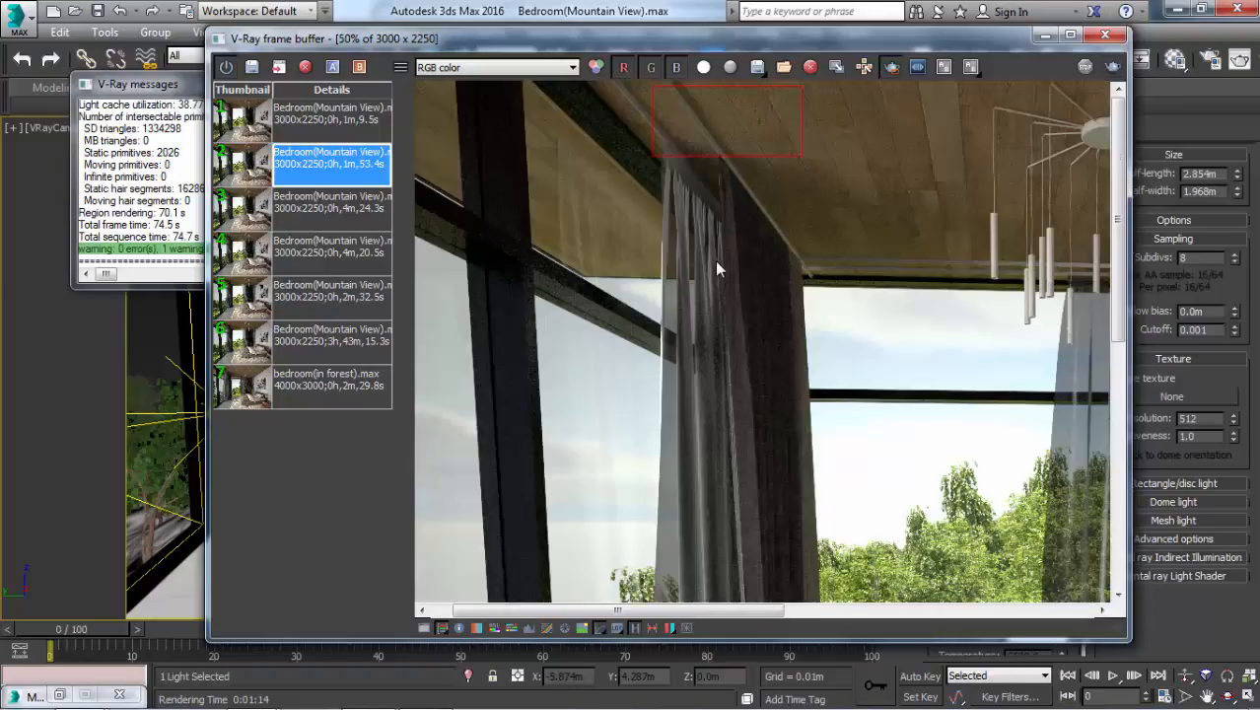
{"action": "scroll", "coordinate": [716, 261], "scroll_direction": "down", "scroll_amount": 1}
{"action": "scroll", "coordinate": [585, 75], "scroll_direction": "up", "scroll_amount": 2}
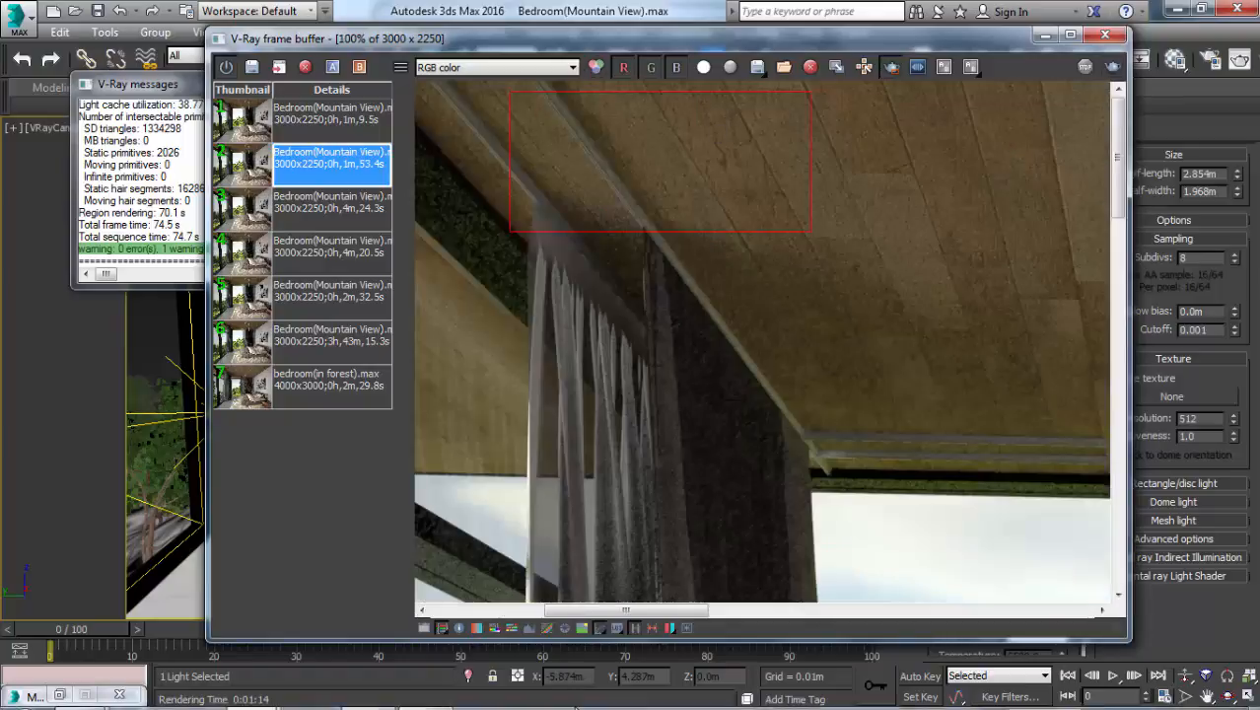
{"action": "left_click", "coordinate": [436, 694]}
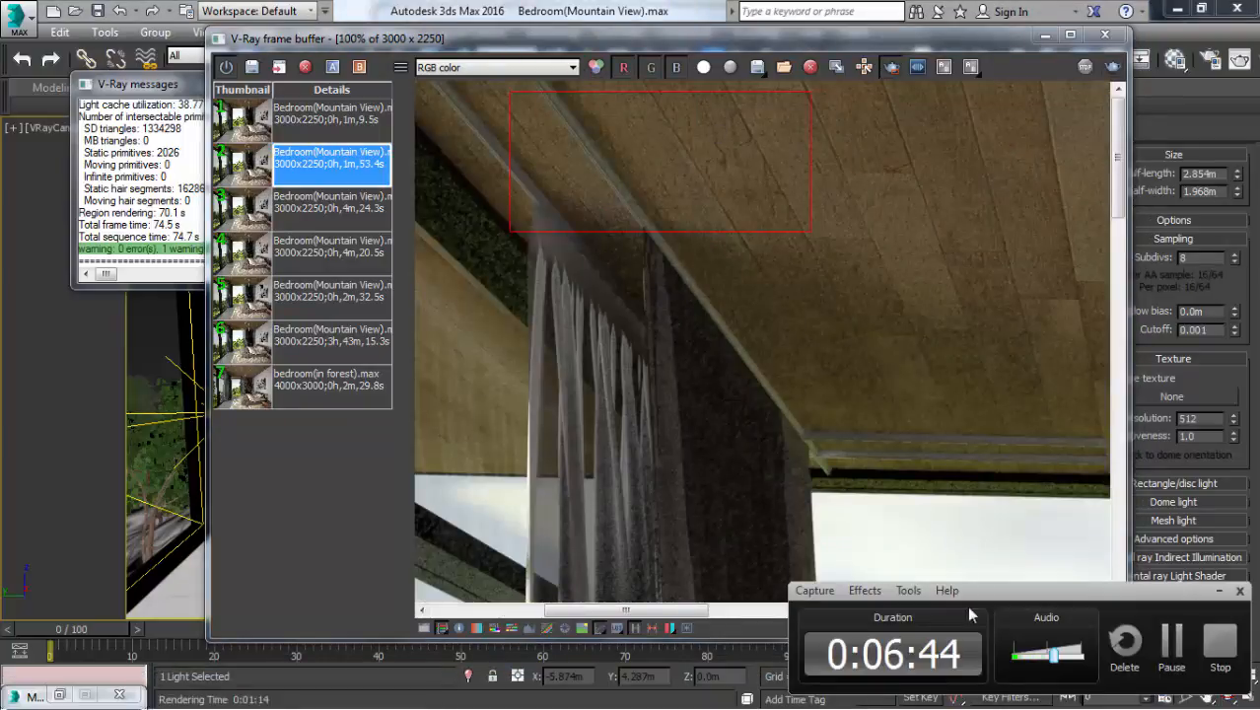
{"action": "left_click", "coordinate": [1174, 643]}
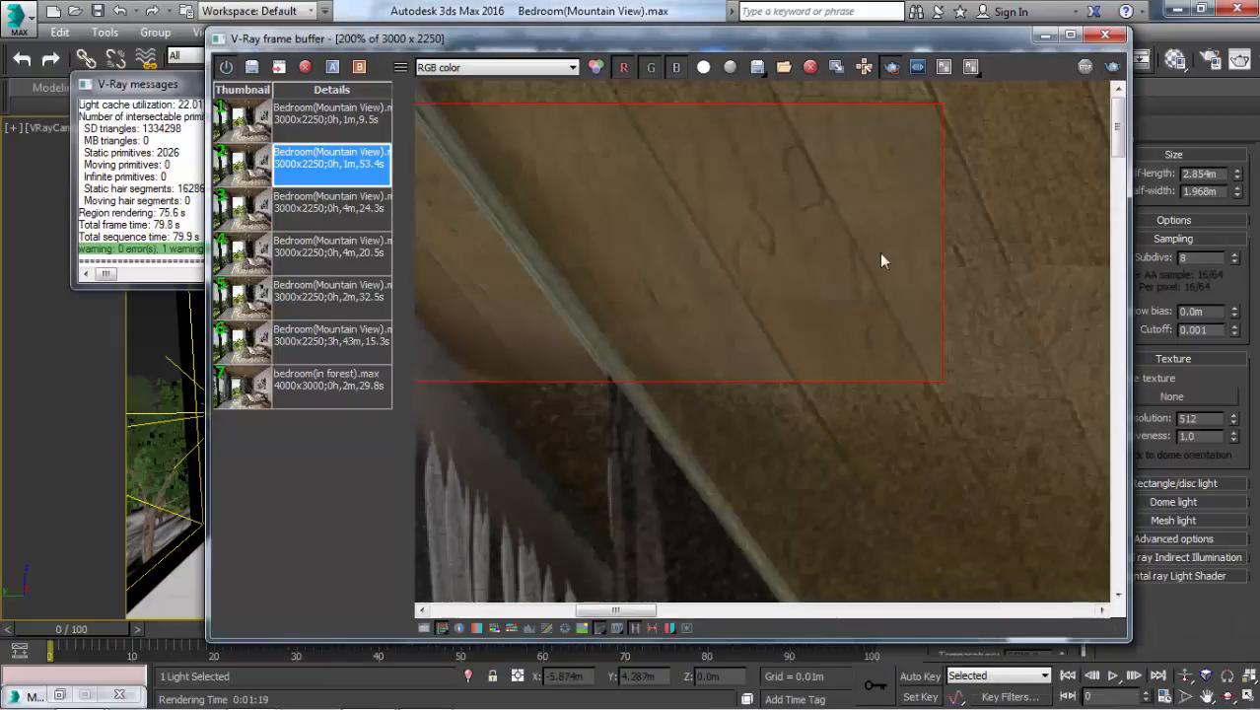
- Compare the grain inside the rendered ceiling region with the neighbouring planks at high magnification
{"action": "middle_click_drag", "start_coordinate": [882, 260], "coordinate": [766, 293]}
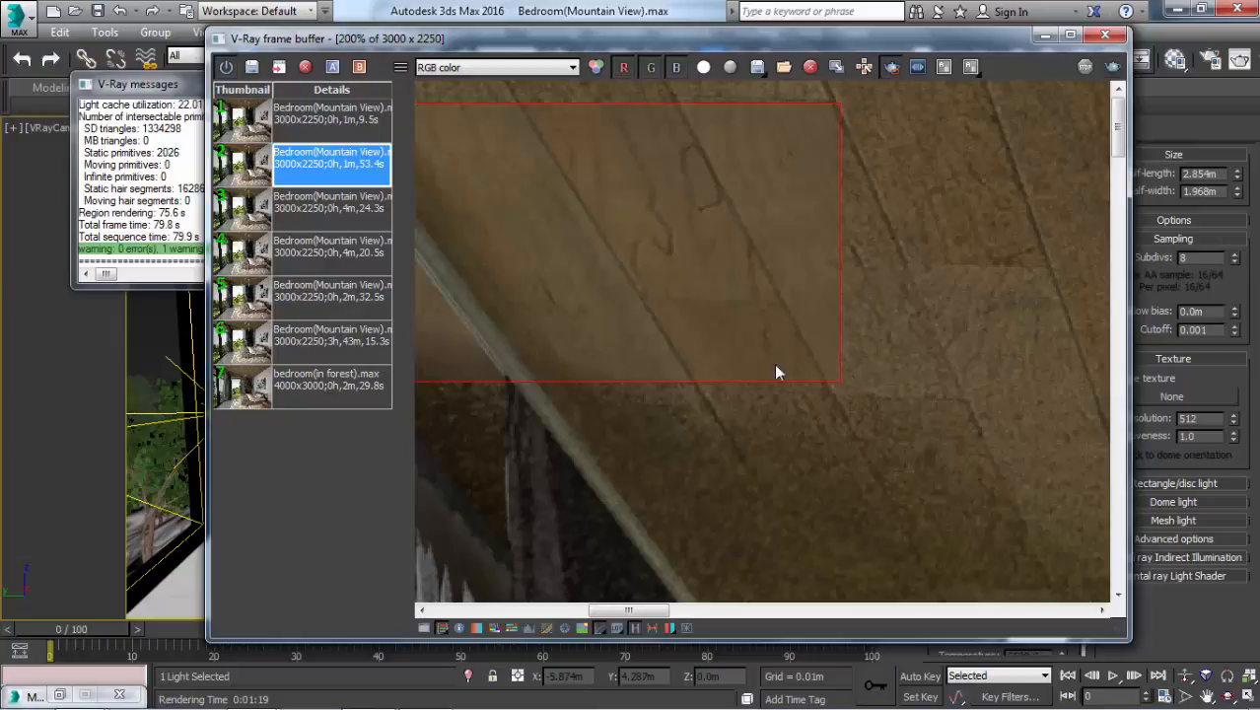
{"action": "middle_click_drag", "start_coordinate": [890, 268], "coordinate": [754, 284]}
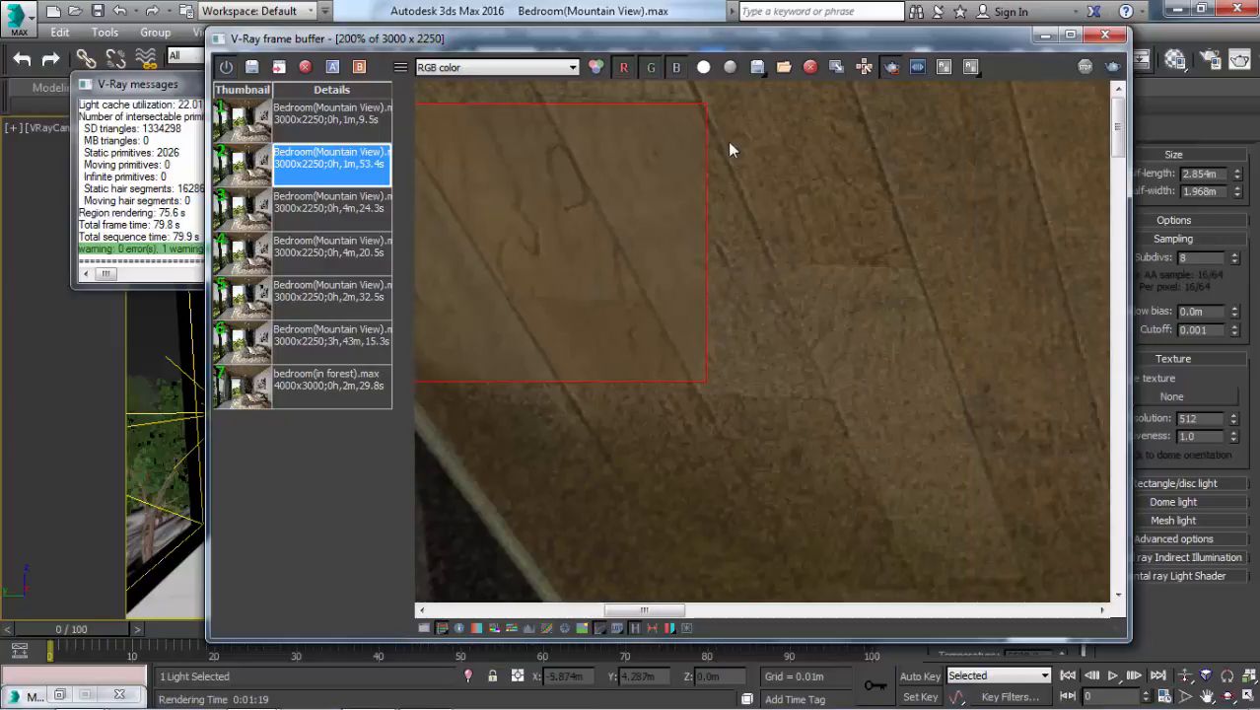
{"action": "scroll", "coordinate": [856, 223], "scroll_direction": "up", "scroll_amount": 1}
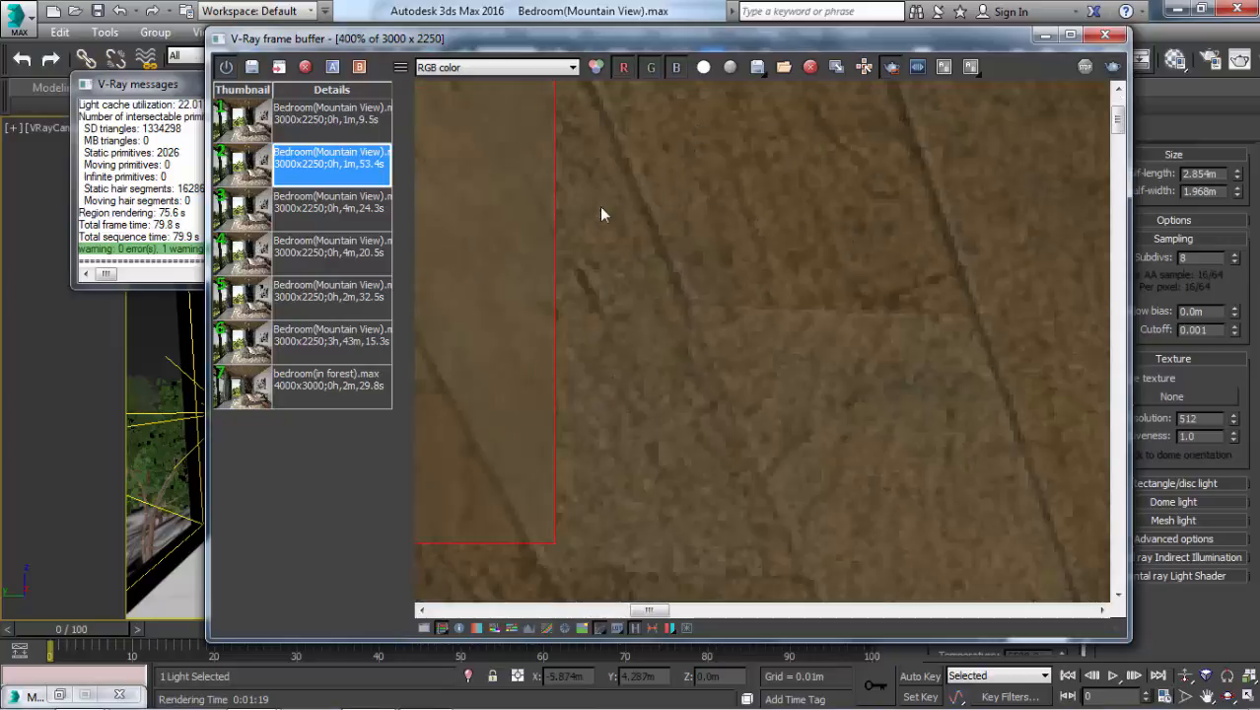
{"action": "middle_click_drag", "start_coordinate": [631, 219], "coordinate": [994, 280]}
{"action": "middle_click_drag", "start_coordinate": [646, 251], "coordinate": [808, 246]}
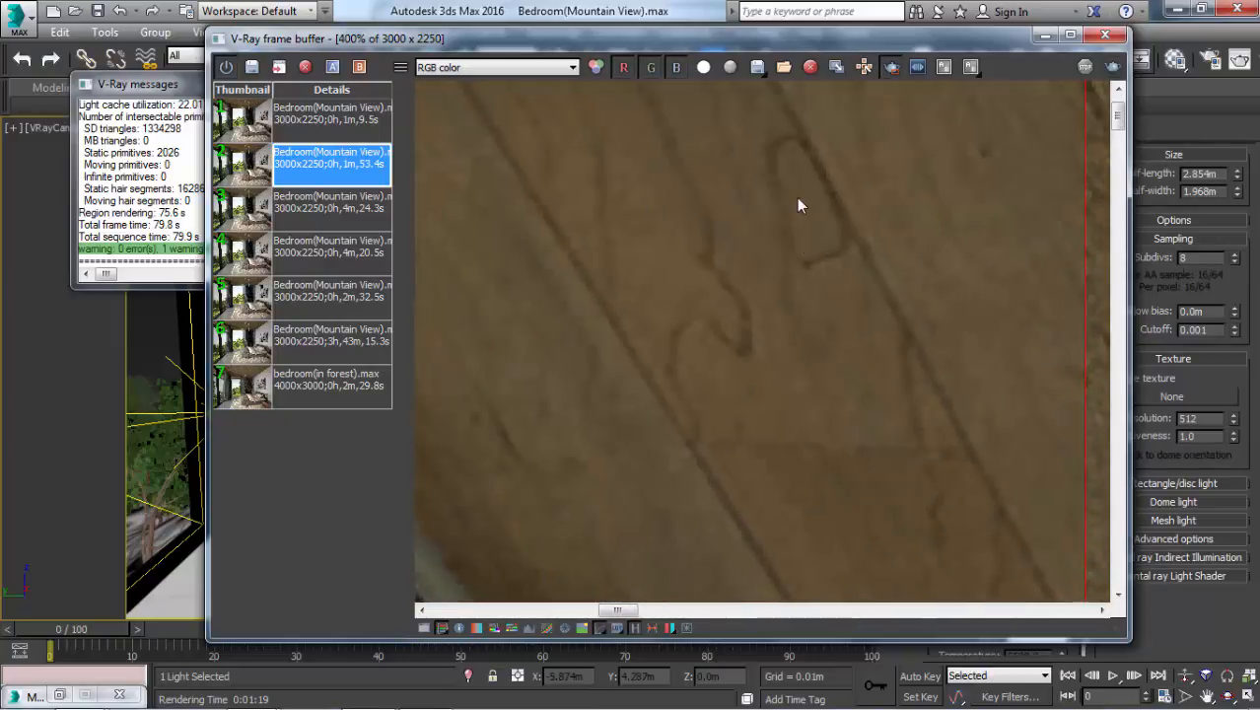
{"action": "scroll", "coordinate": [799, 206], "scroll_direction": "down", "scroll_amount": 2}
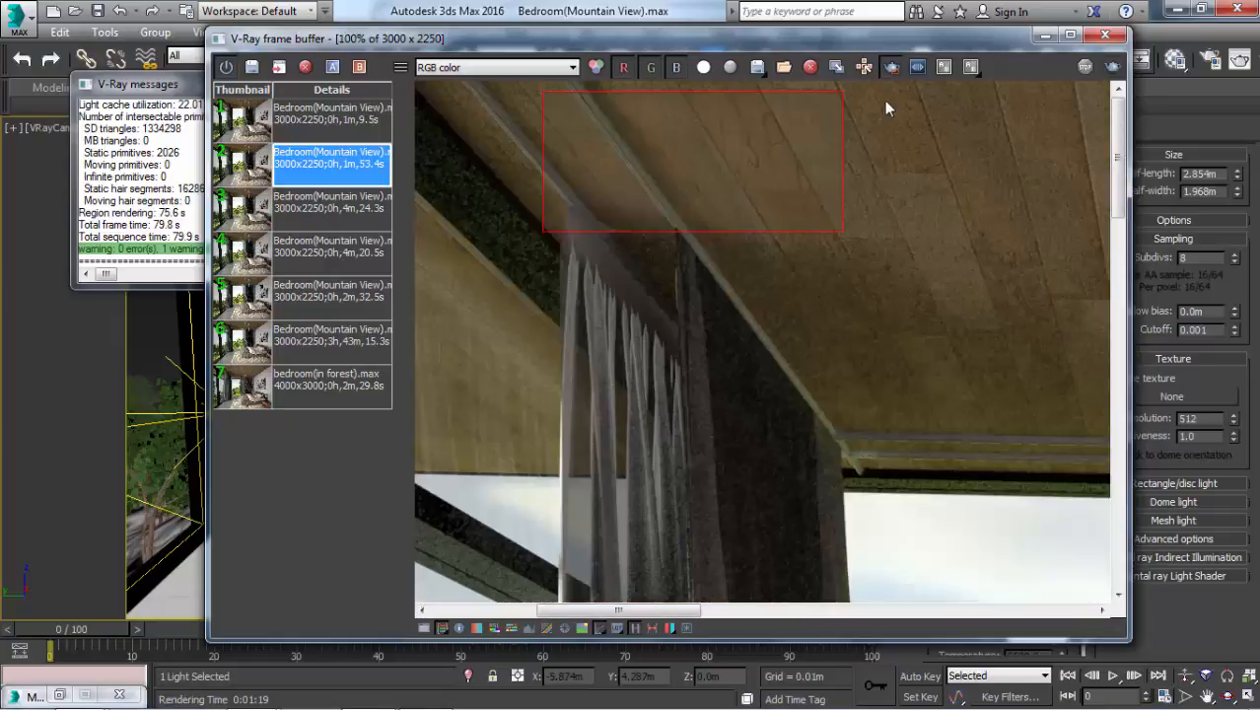
- Compare the ceiling patch with its surroundings with the region outline hidden and shown, both close up and in the full image
{"action": "left_click", "coordinate": [891, 66]}
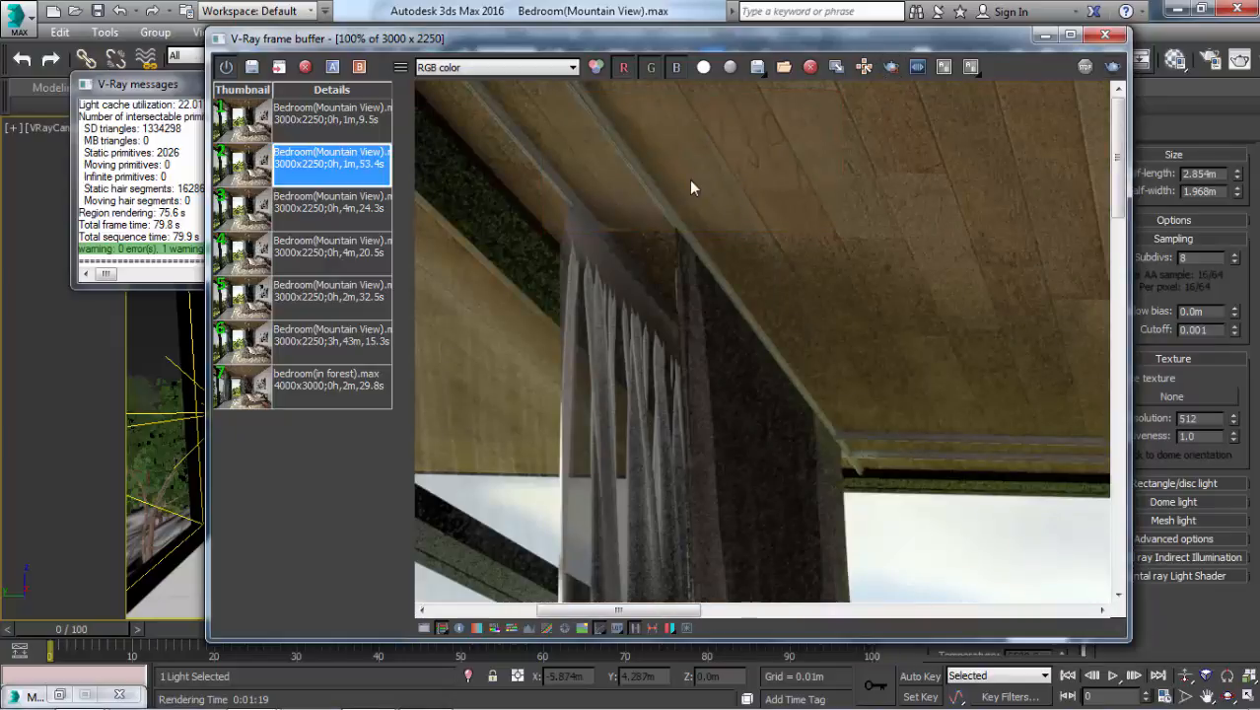
{"action": "scroll", "coordinate": [690, 179], "scroll_direction": "down", "scroll_amount": 2}
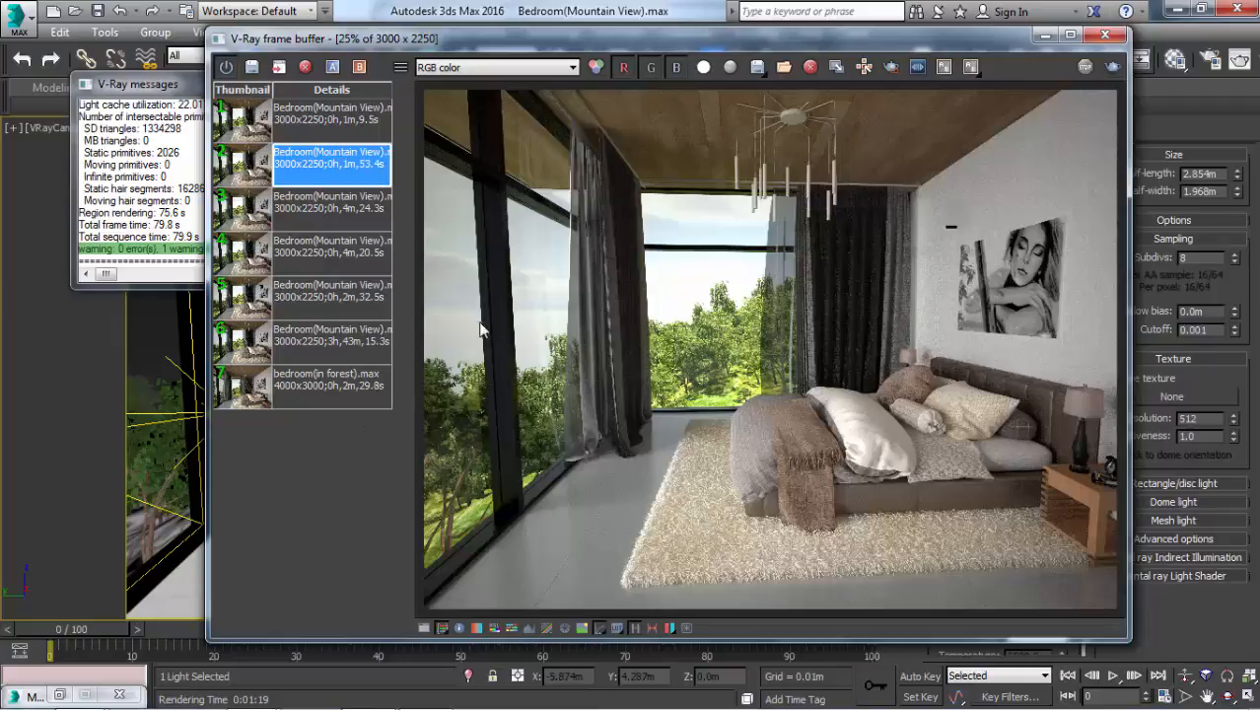
{"action": "scroll", "coordinate": [591, 99], "scroll_direction": "up", "scroll_amount": 2}
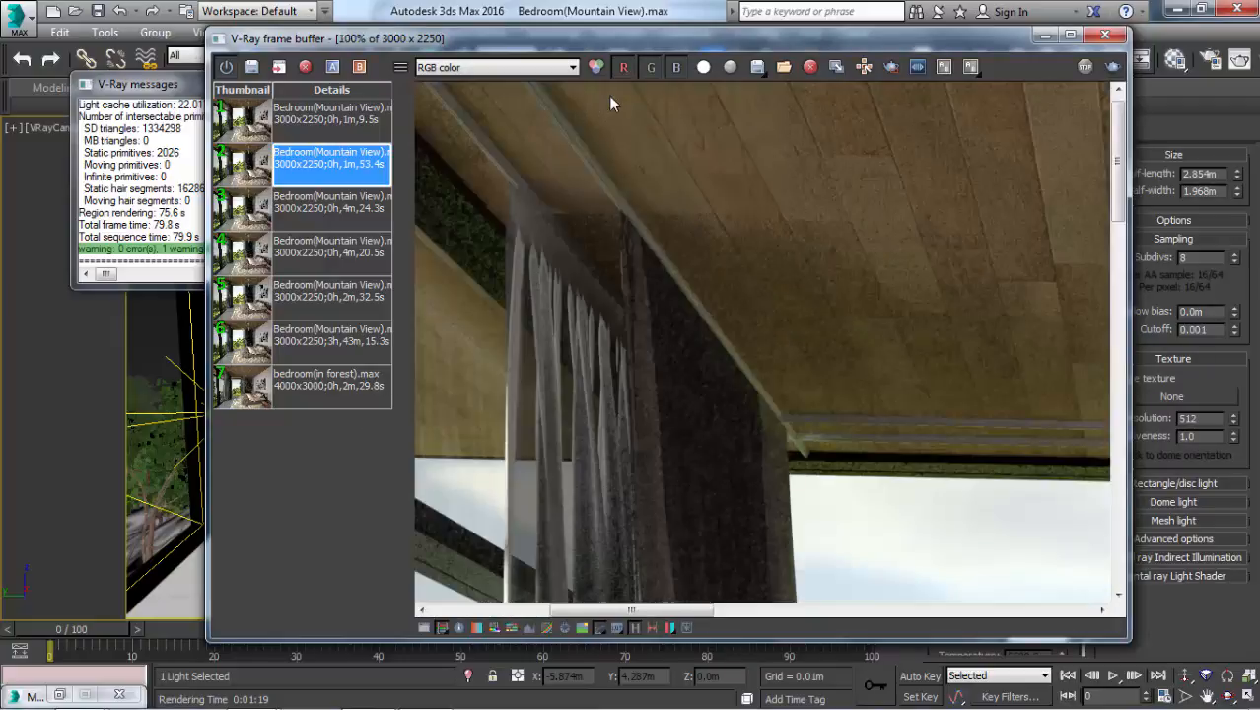
{"action": "middle_click_drag", "start_coordinate": [658, 196], "coordinate": [679, 213]}
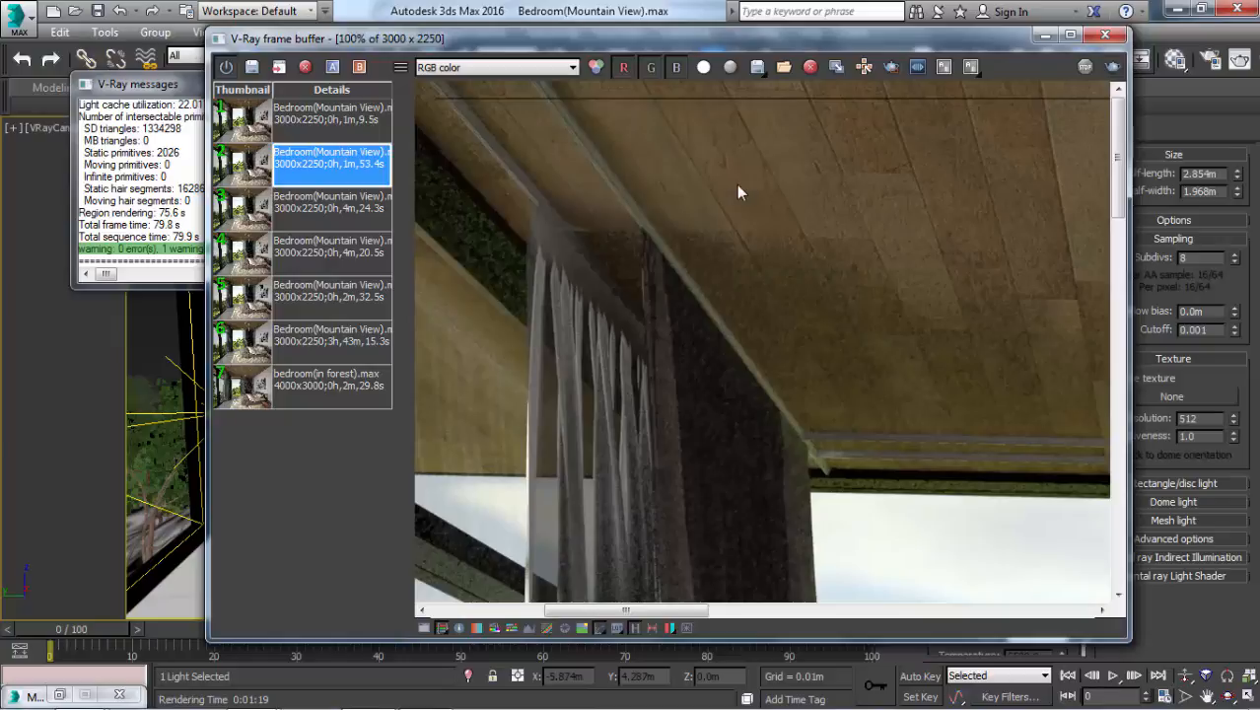
{"action": "left_click", "coordinate": [891, 66]}
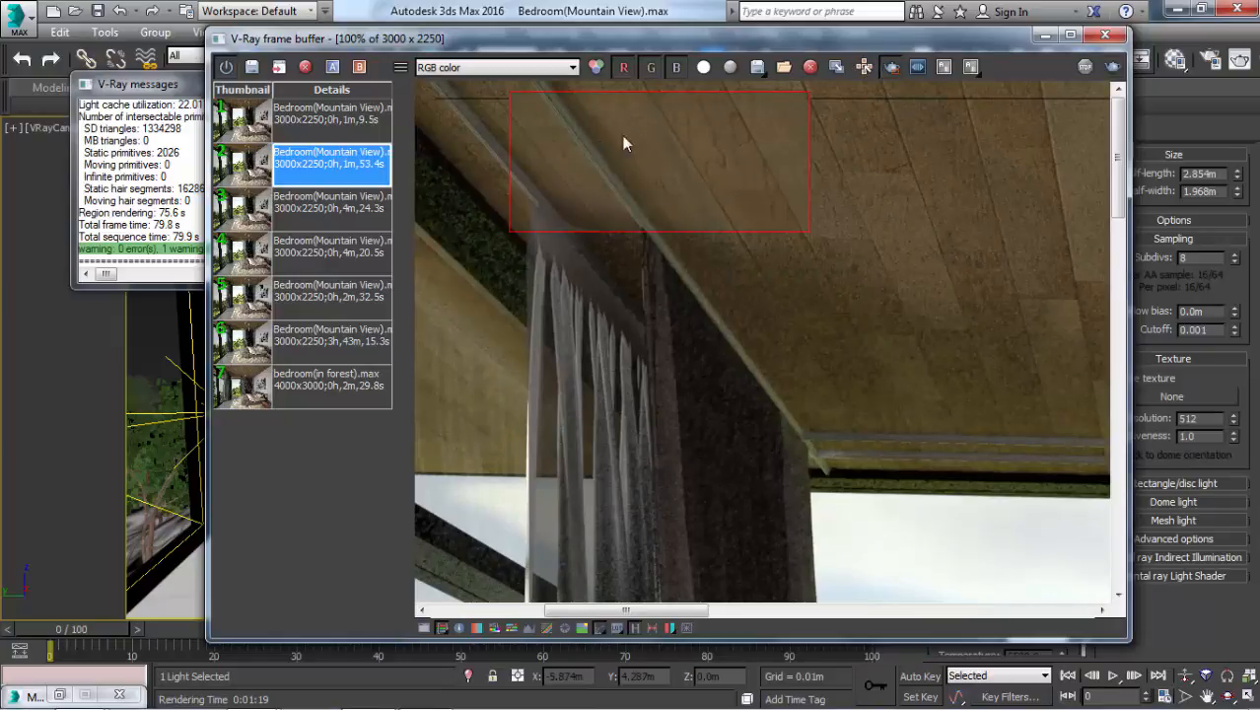
{"action": "scroll", "coordinate": [828, 172], "scroll_direction": "up", "scroll_amount": 1}
{"action": "middle_click_drag", "start_coordinate": [740, 185], "coordinate": [812, 346]}
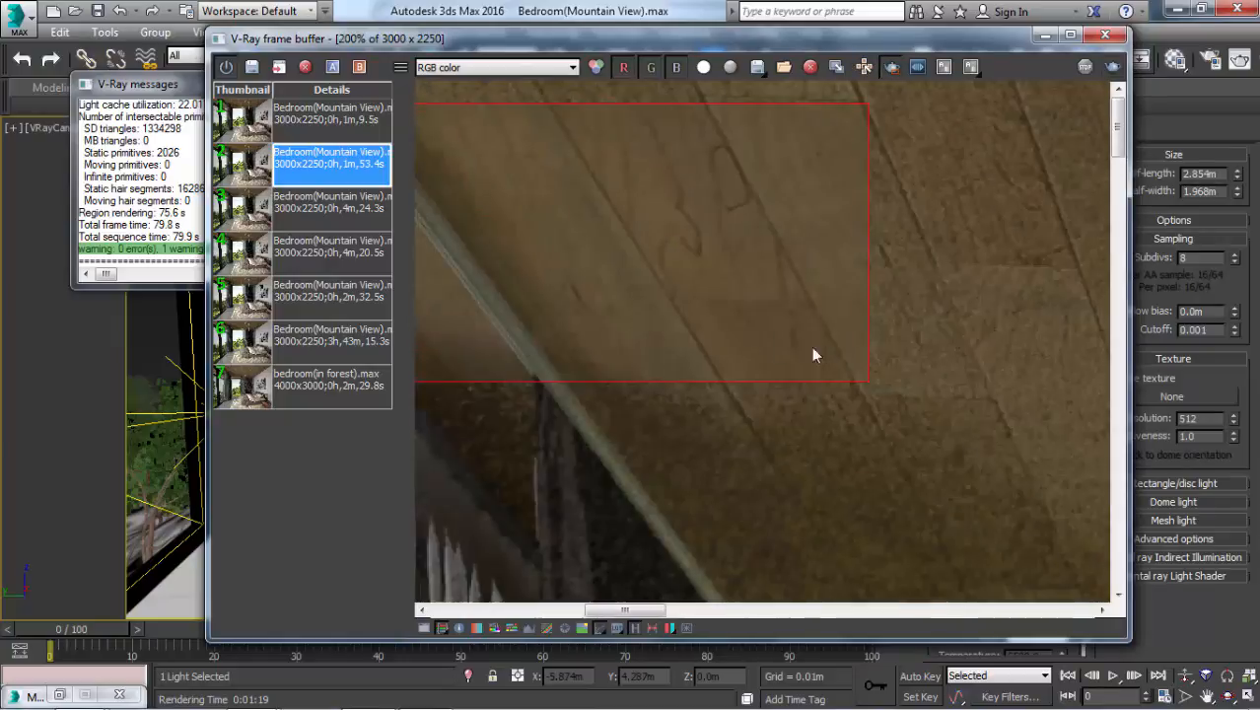
{"action": "scroll", "coordinate": [696, 288], "scroll_direction": "down", "scroll_amount": 3}
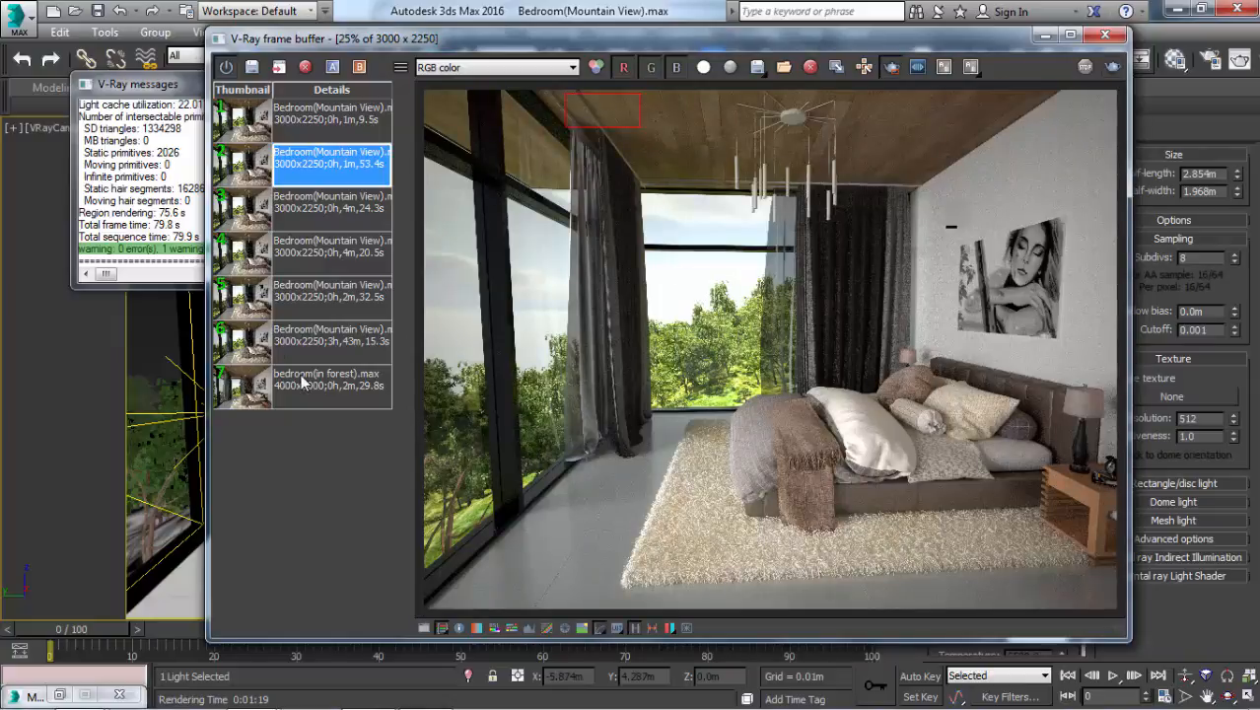
- Load the 3h,43m,15.3s Mountain View render from the history, without the region outline, and inspect its ceiling and wall
{"action": "left_click", "coordinate": [331, 343]}
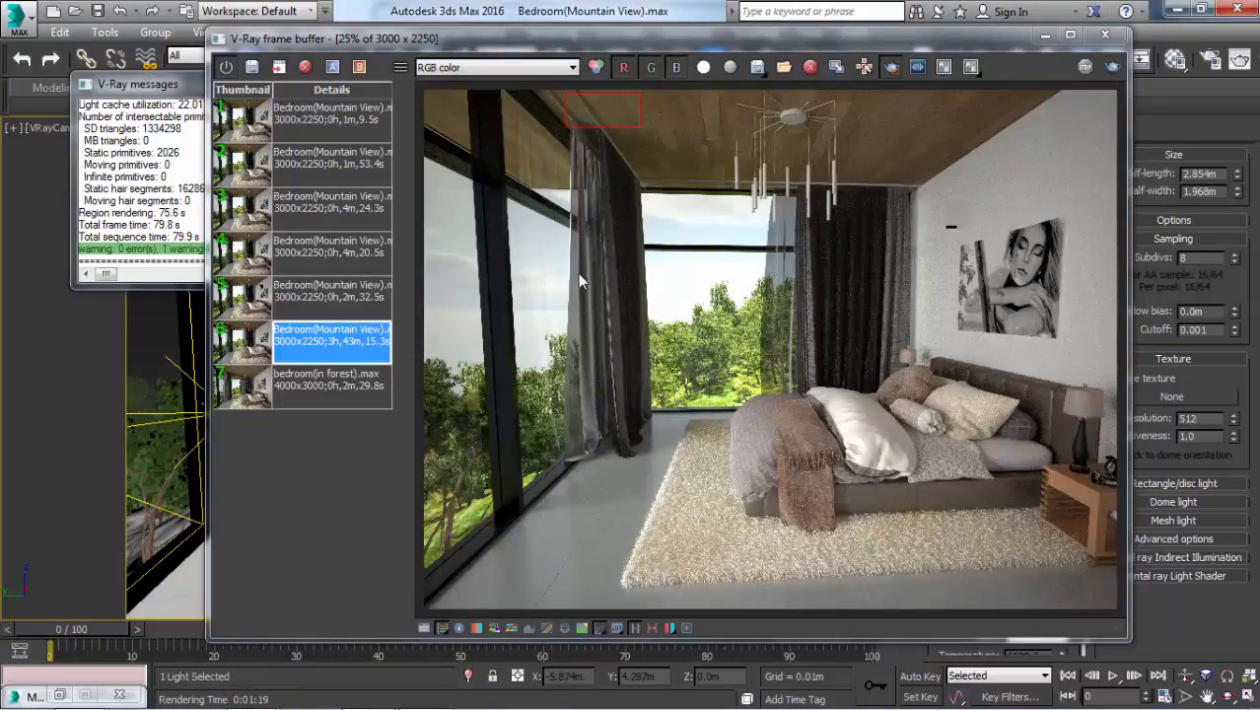
{"action": "left_click", "coordinate": [891, 67]}
{"action": "scroll", "coordinate": [594, 108], "scroll_direction": "up", "scroll_amount": 4}
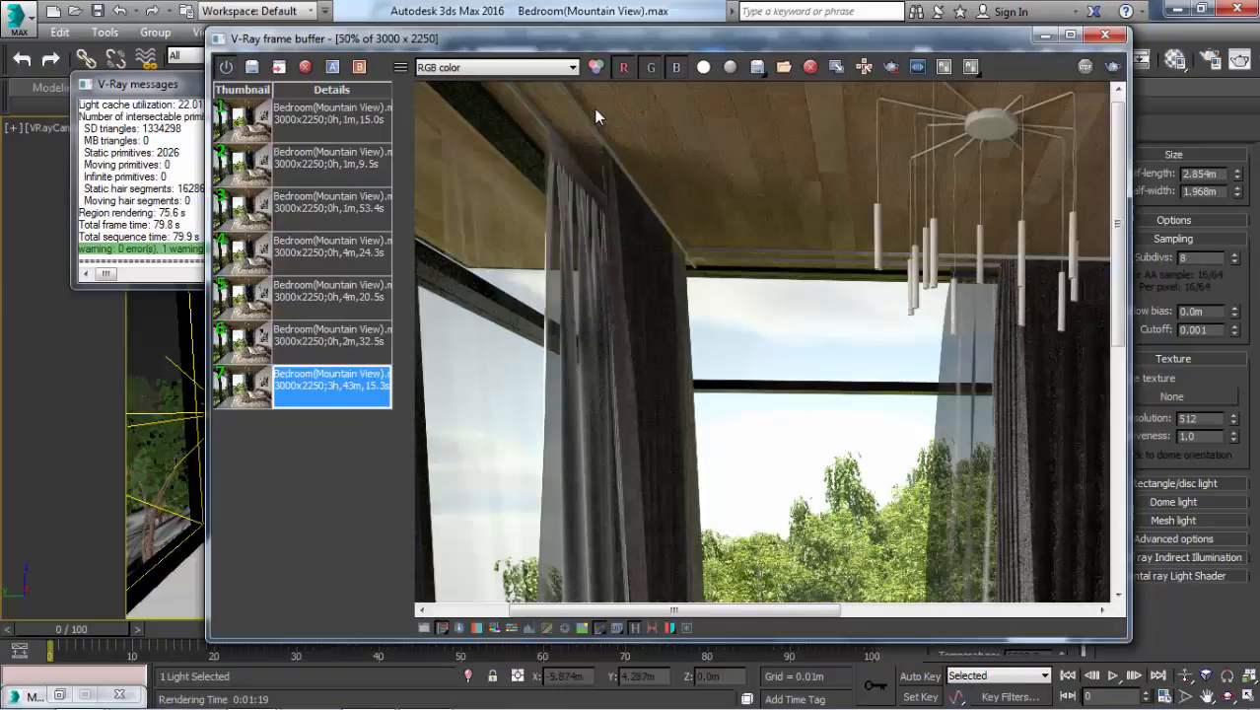
{"action": "scroll", "coordinate": [594, 116], "scroll_direction": "down", "scroll_amount": 4}
{"action": "scroll", "coordinate": [1040, 158], "scroll_direction": "up", "scroll_amount": 2}
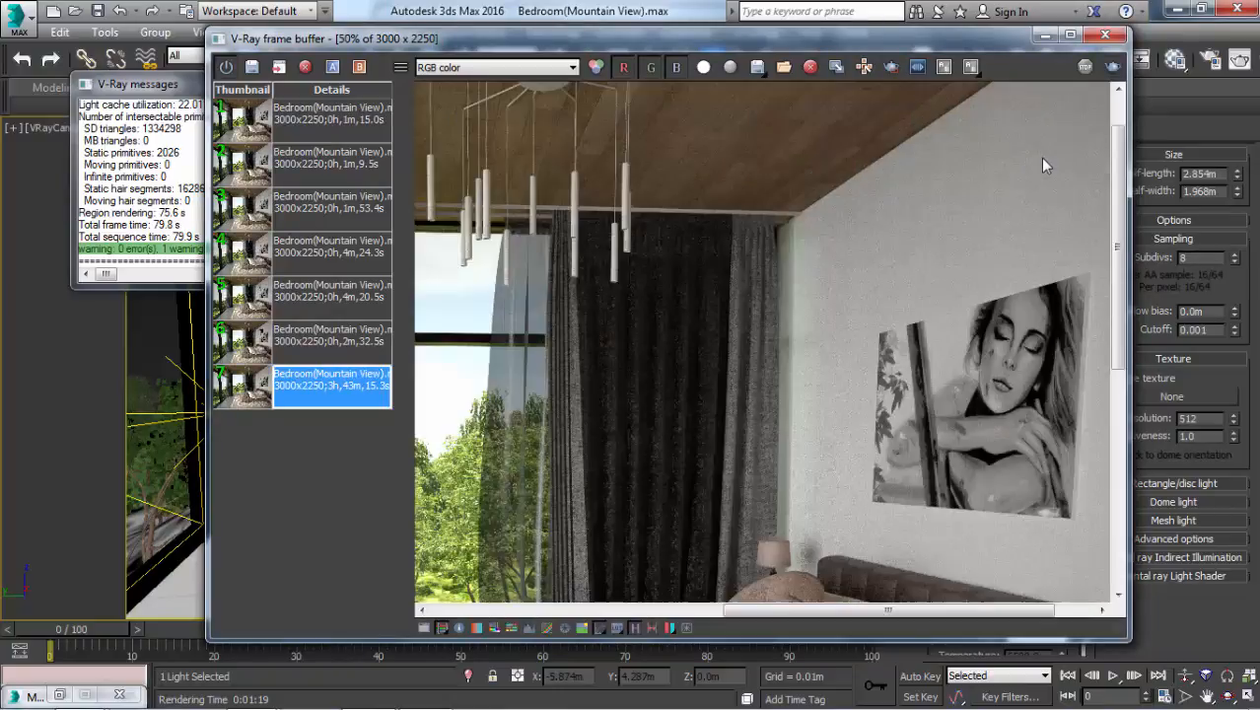
{"action": "middle_click_drag", "start_coordinate": [1041, 158], "coordinate": [834, 219]}
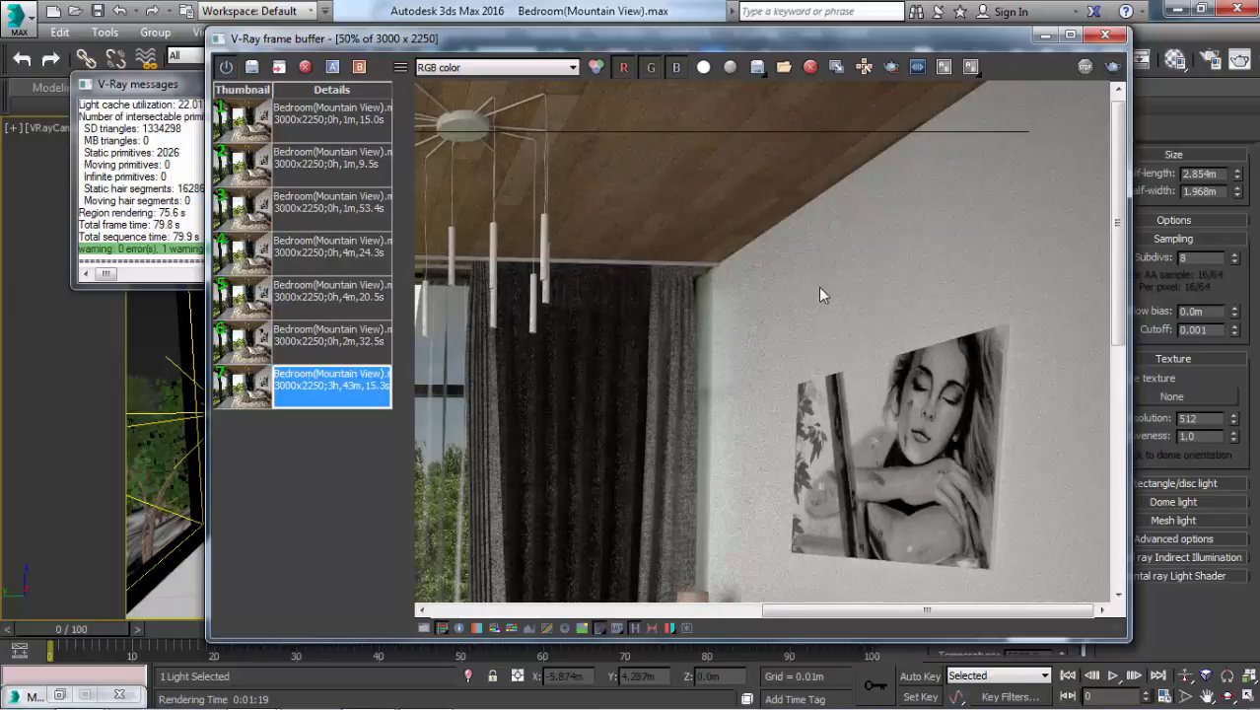
{"action": "scroll", "coordinate": [820, 288], "scroll_direction": "up", "scroll_amount": 2}
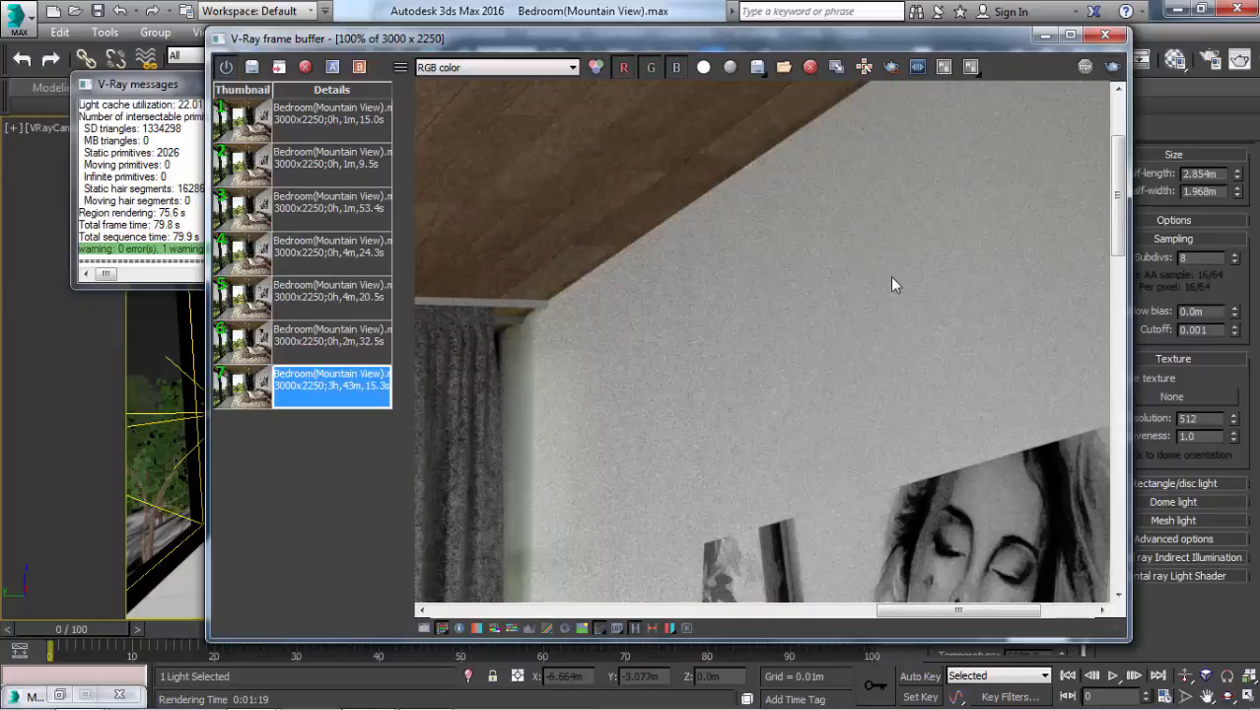
{"action": "scroll", "coordinate": [933, 287], "scroll_direction": "down", "scroll_amount": 3}
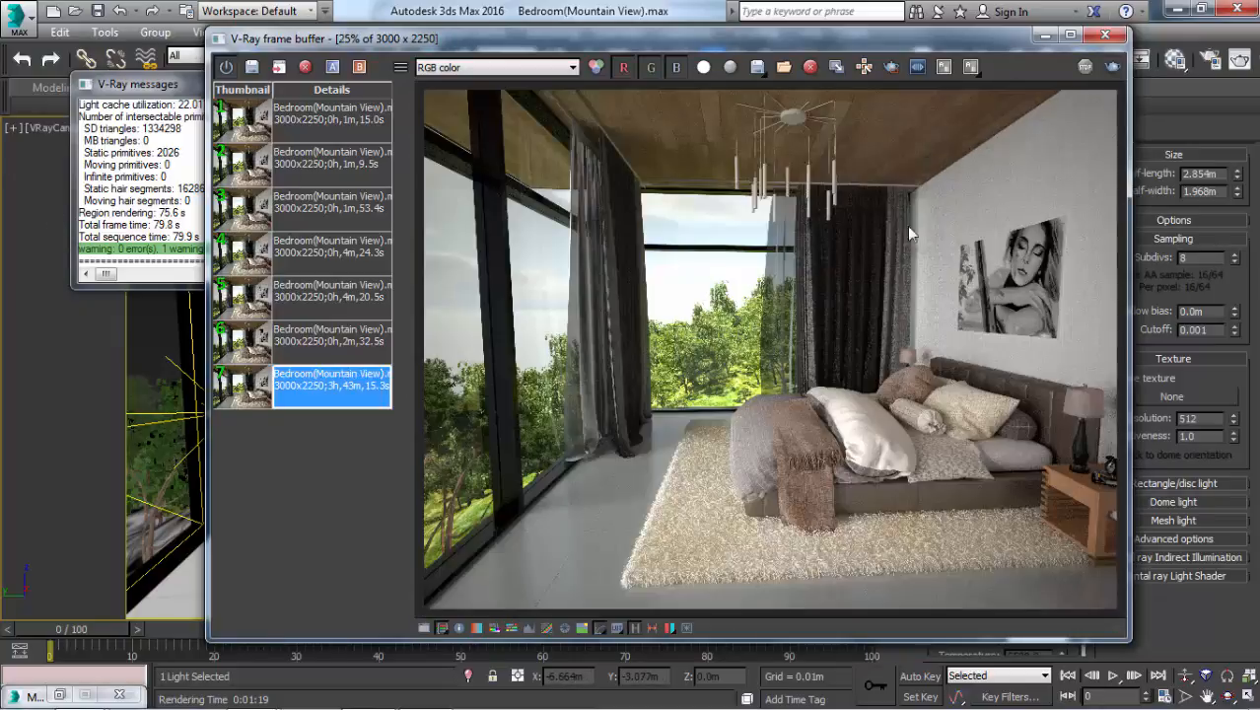
- Start saving the render image and create a folder named Bedroom at the root of drive S3A9988D004 as its location
{"action": "left_click", "coordinate": [758, 68]}
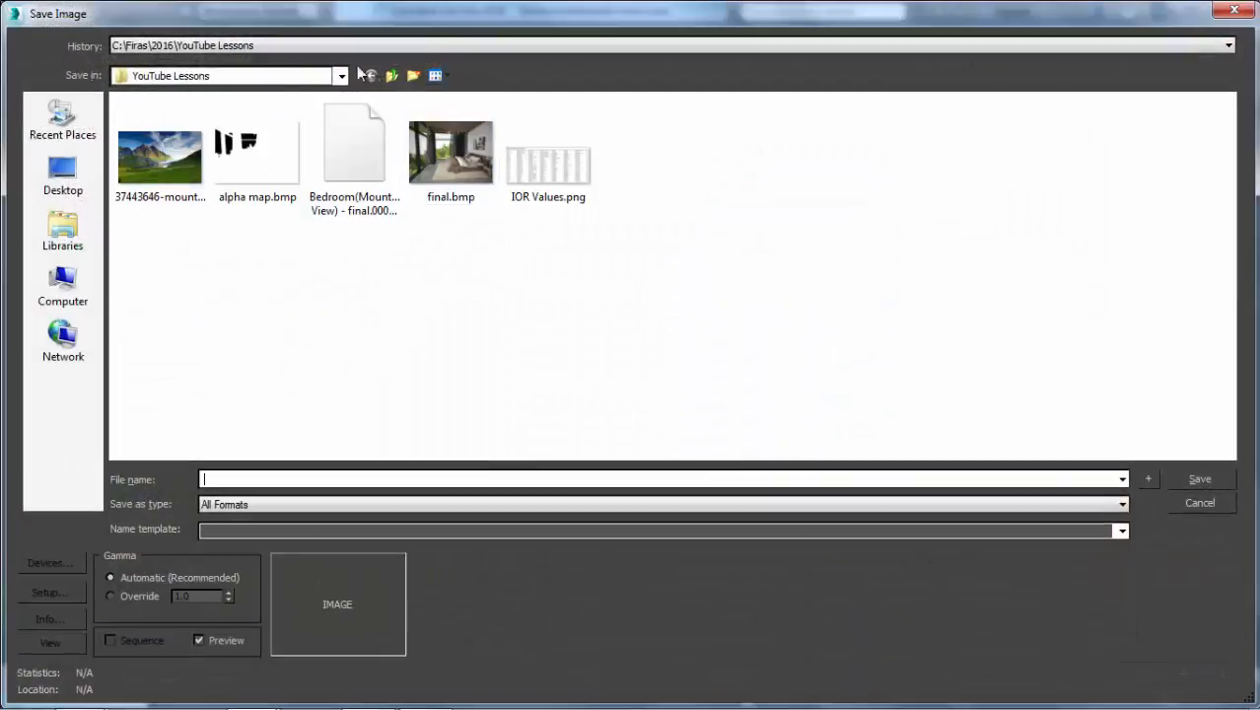
{"action": "left_click", "coordinate": [392, 75]}
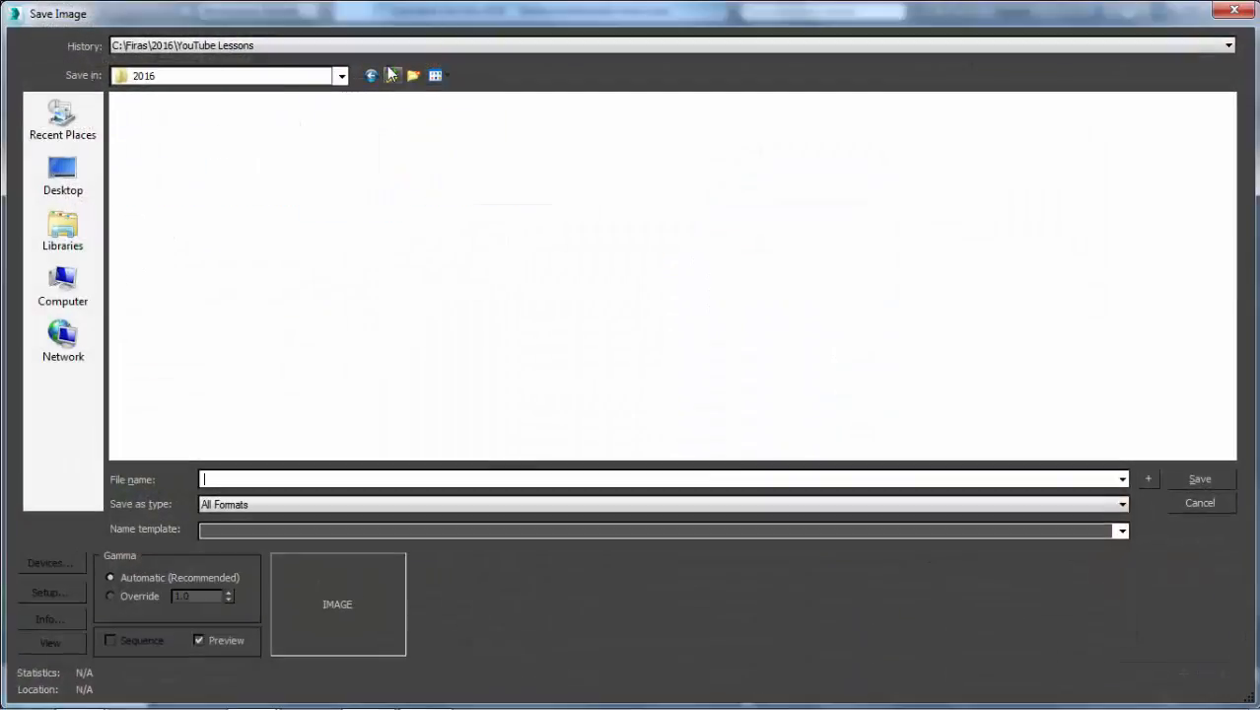
{"action": "left_click", "coordinate": [392, 75]}
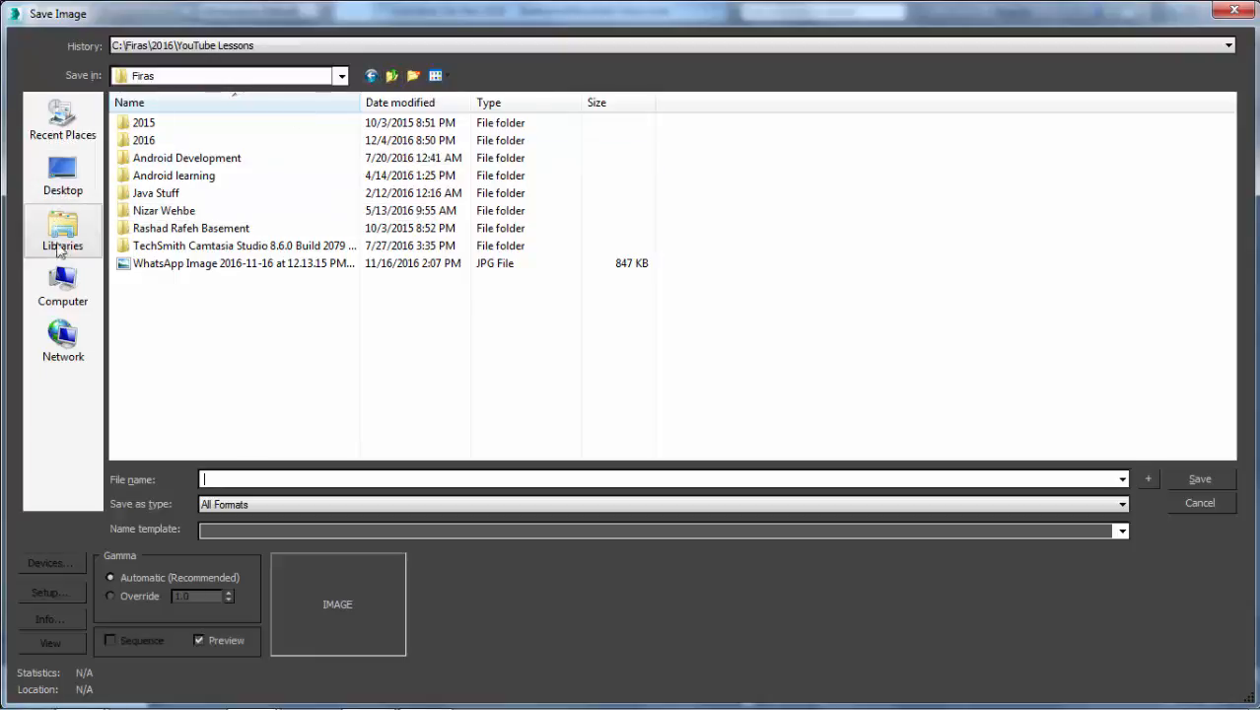
{"action": "left_click", "coordinate": [64, 286]}
{"action": "double_click", "coordinate": [182, 158]}
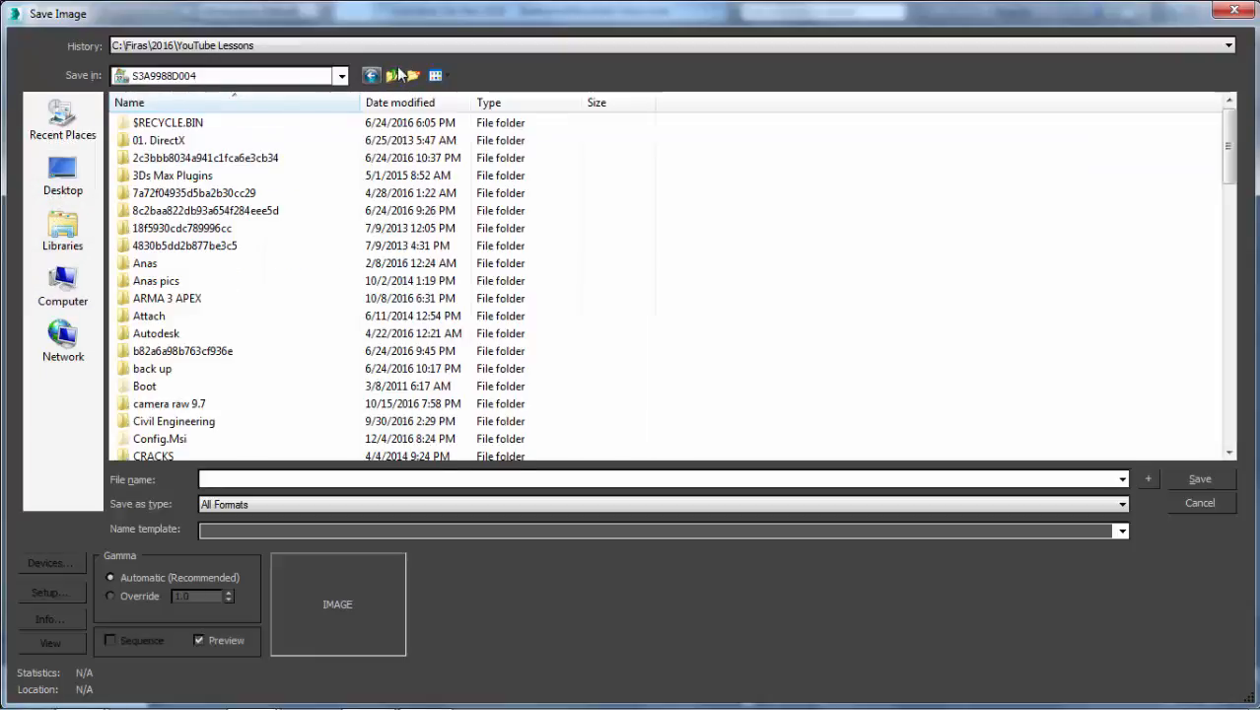
{"action": "left_click", "coordinate": [413, 75]}
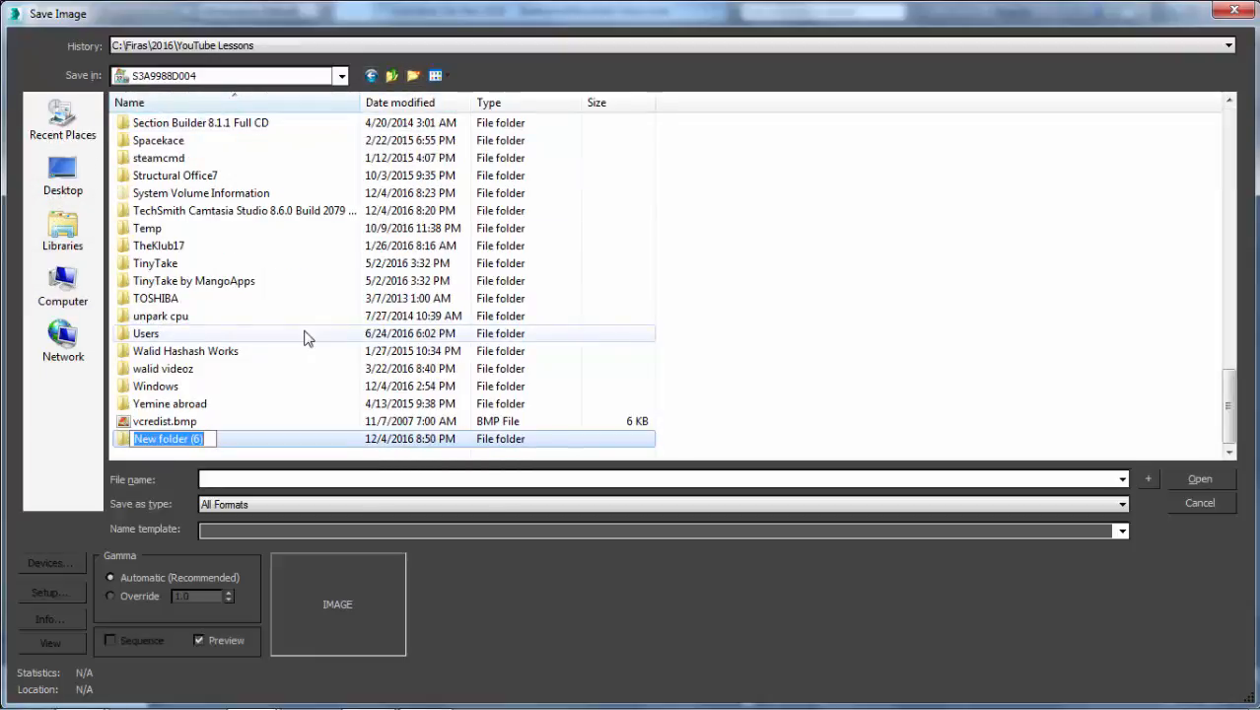
{"action": "type", "text": "Bedroom"}
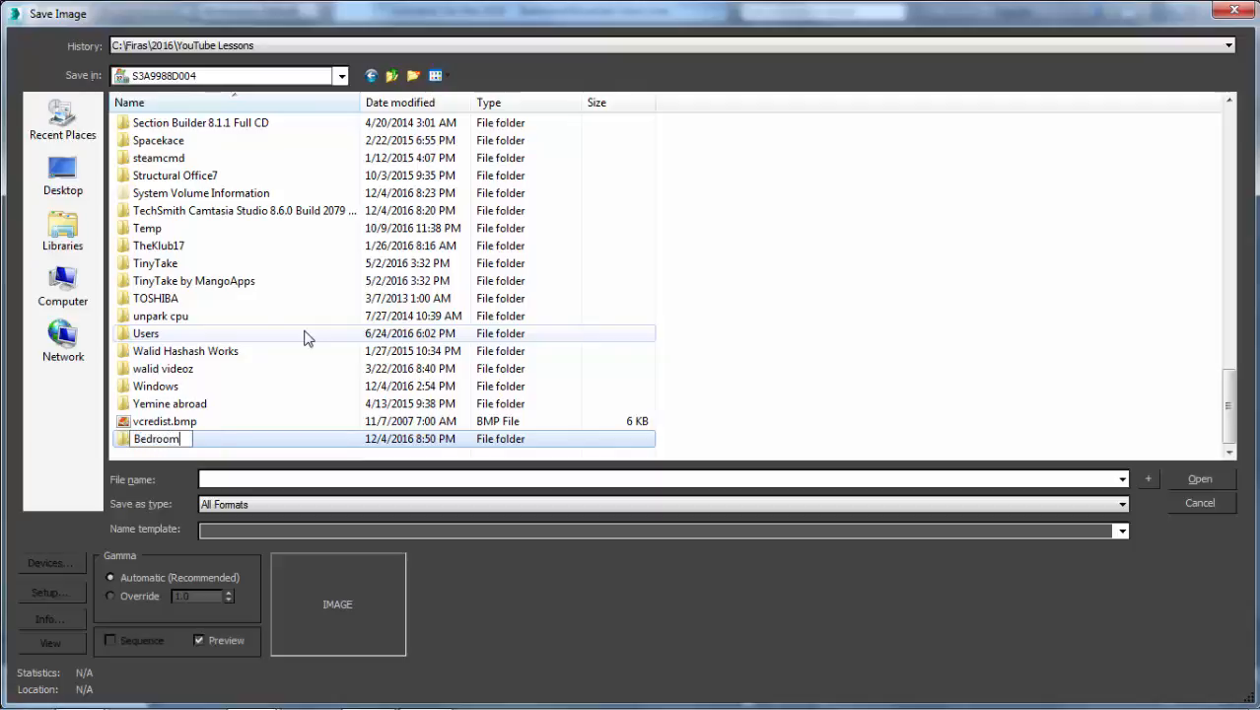
{"action": "key", "text": "Return"}
{"action": "key", "text": "Return"}
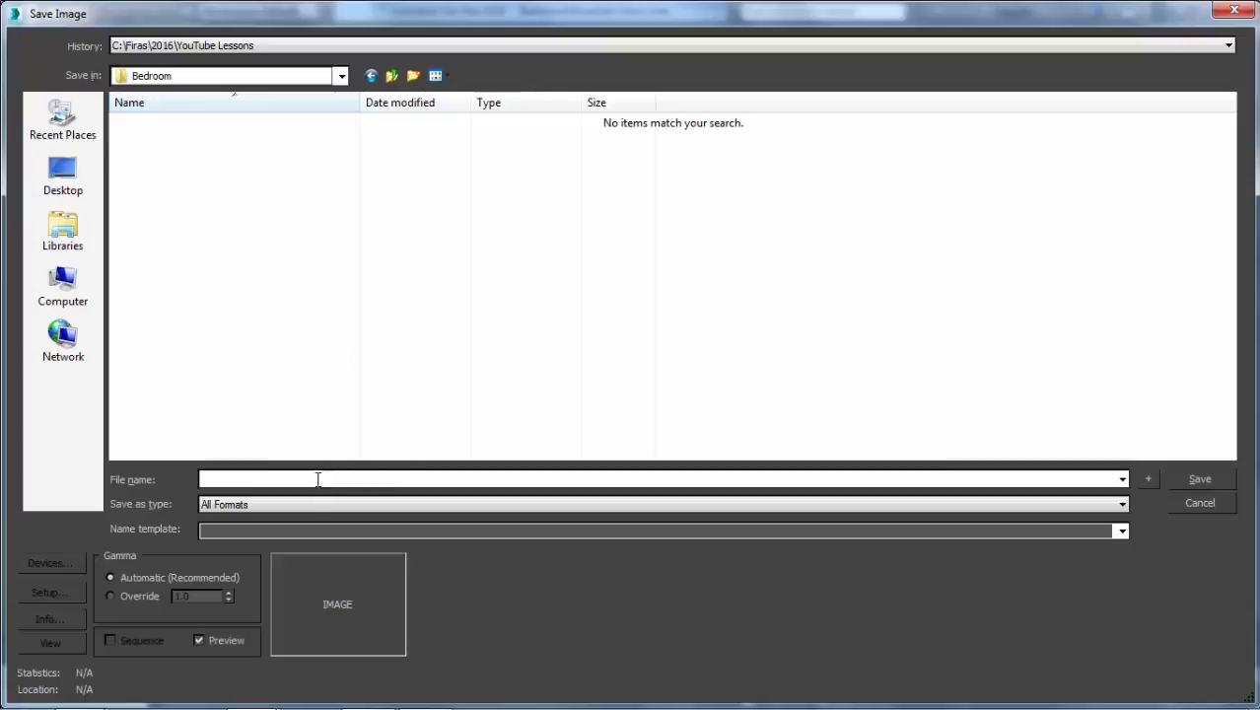
- Save the render in the Bedroom folder as a BMP image named final with RGB 24 bit colours
{"action": "left_click", "coordinate": [271, 476]}
{"action": "left_click", "coordinate": [240, 504]}
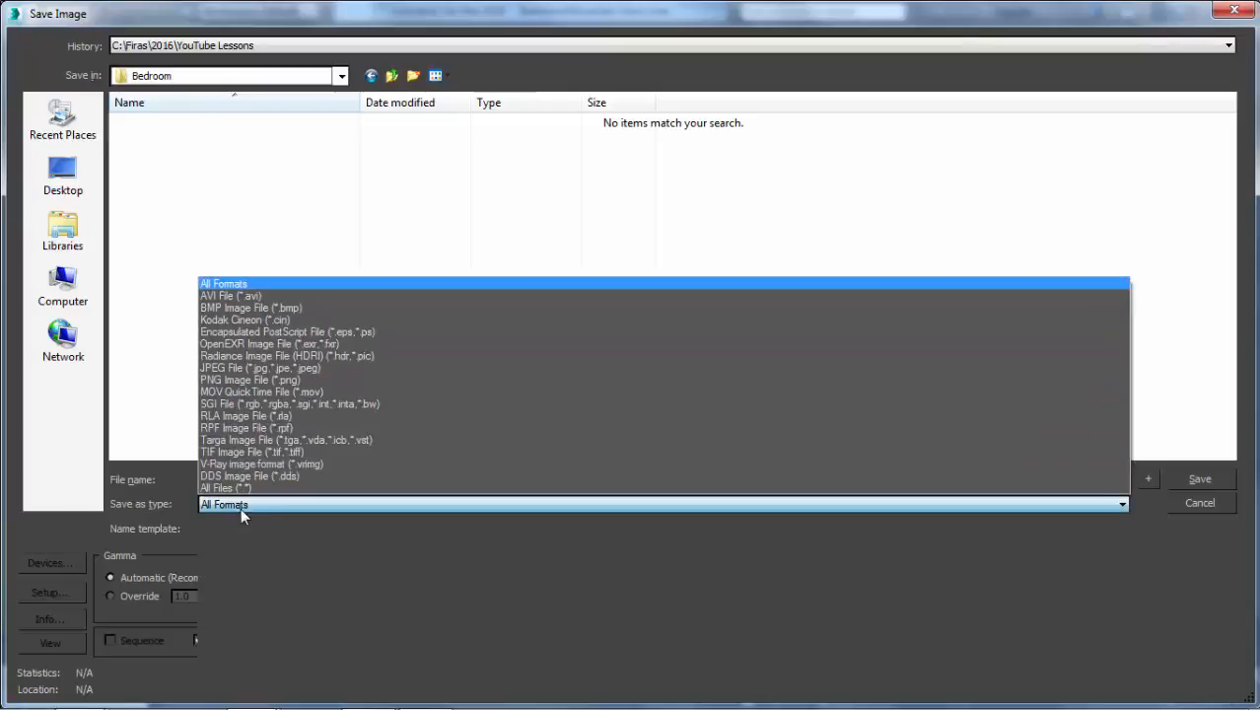
{"action": "left_click", "coordinate": [266, 308]}
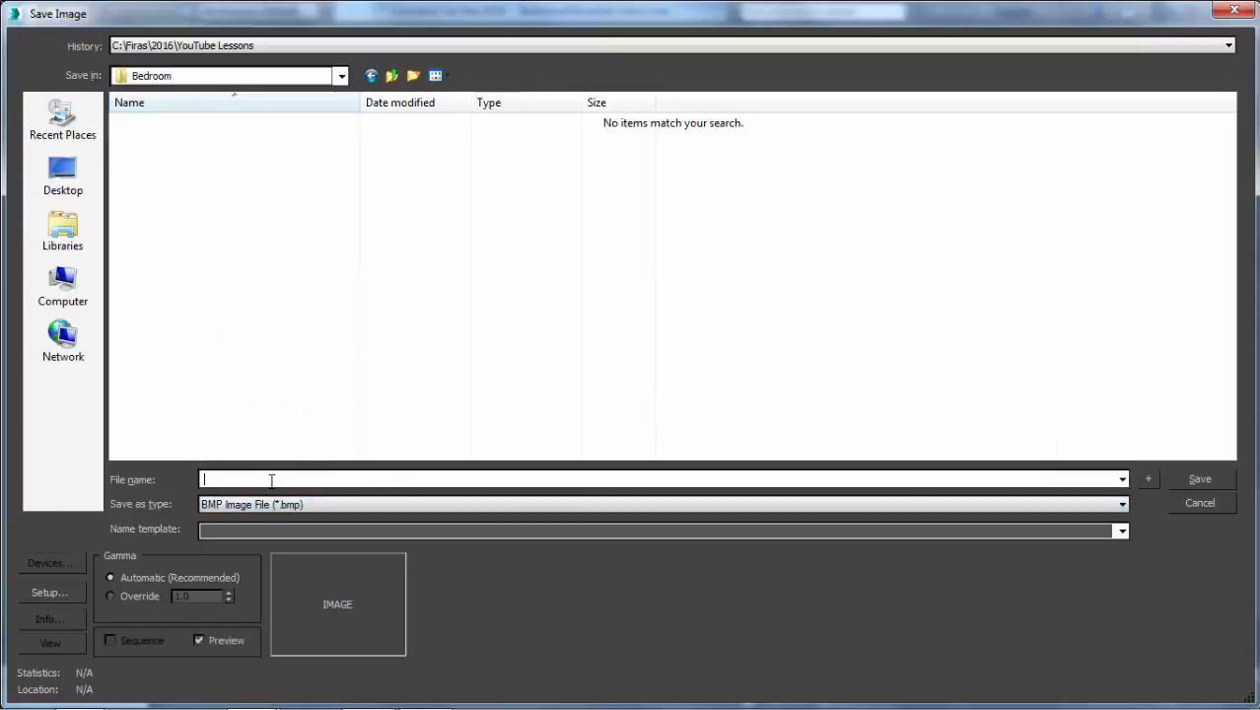
{"action": "key", "text": "Return"}
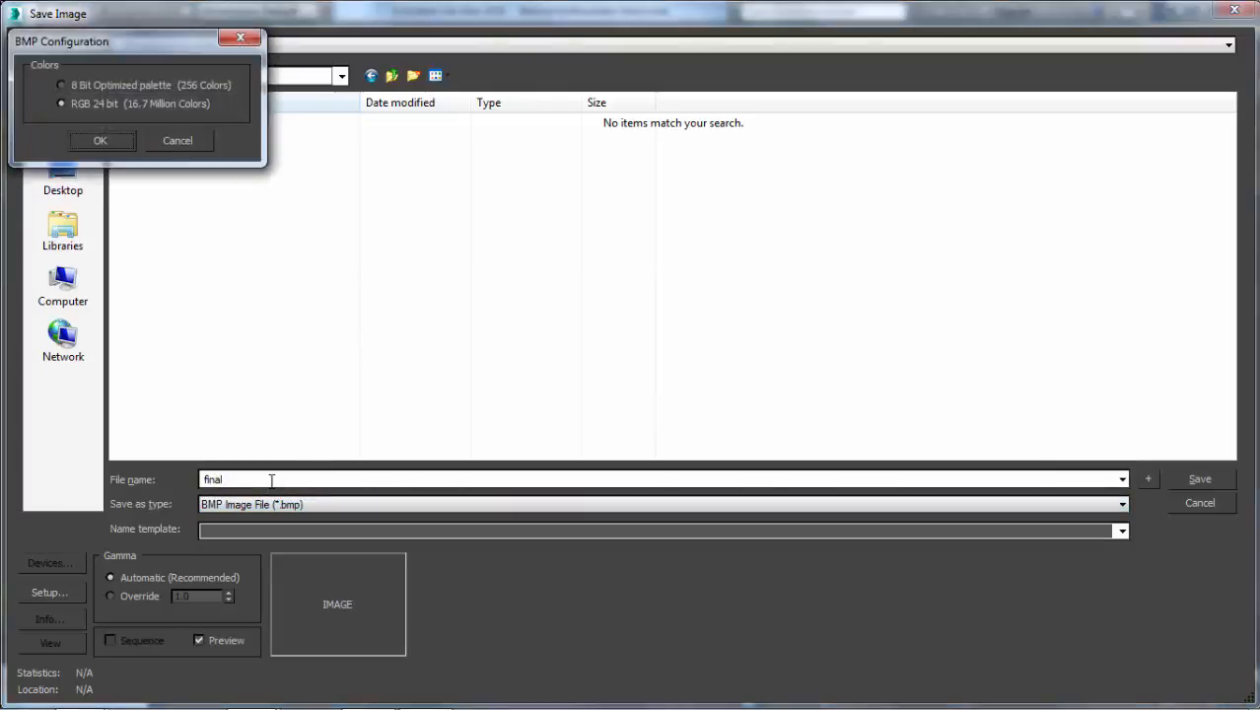
{"action": "key", "text": "Return"}
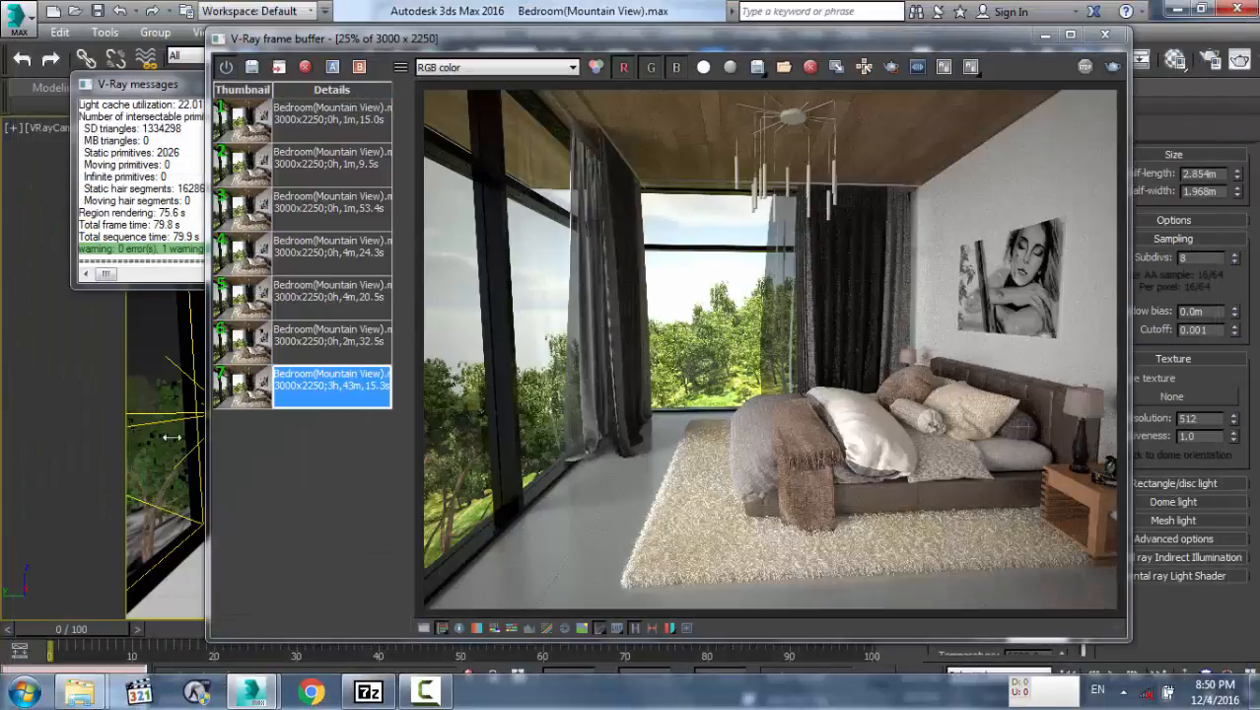
- Find final.bmp in the Bedroom folder in Windows Explorer and open it in Photoshop
{"action": "key", "text": "super+e"}
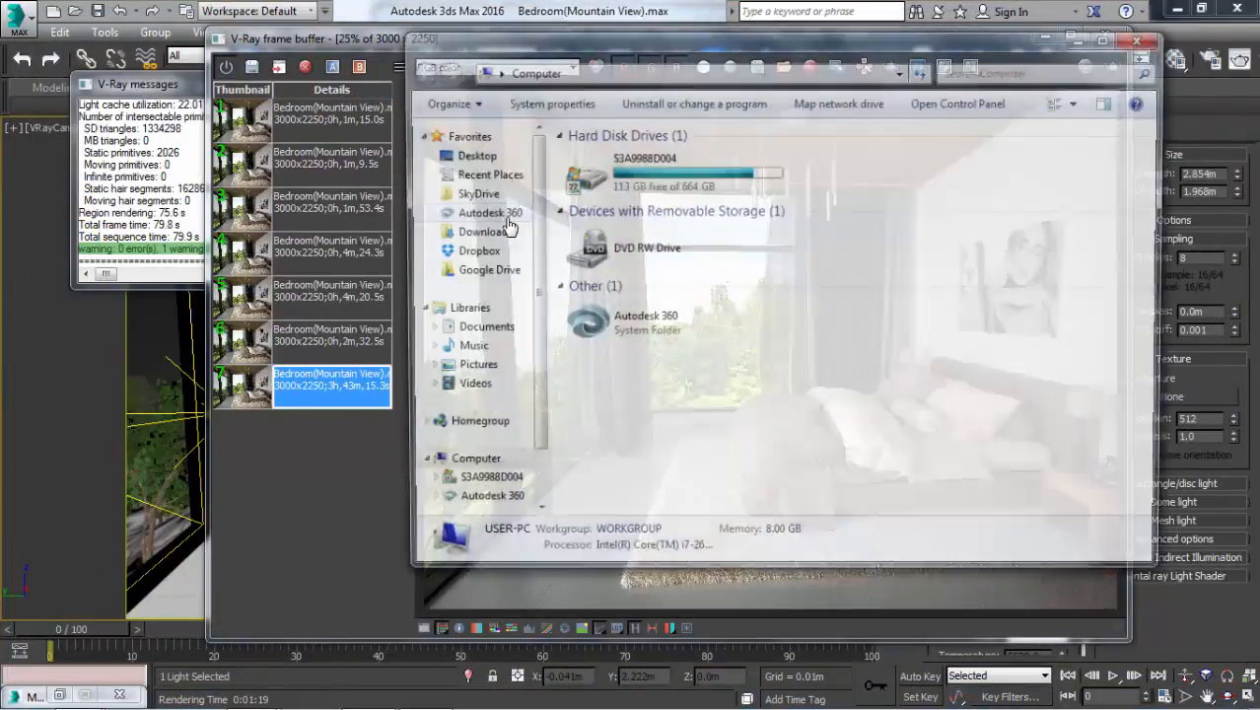
{"action": "double_click", "coordinate": [618, 159]}
{"action": "key", "text": "b"}
{"action": "key", "text": "b"}
{"action": "key", "text": "b"}
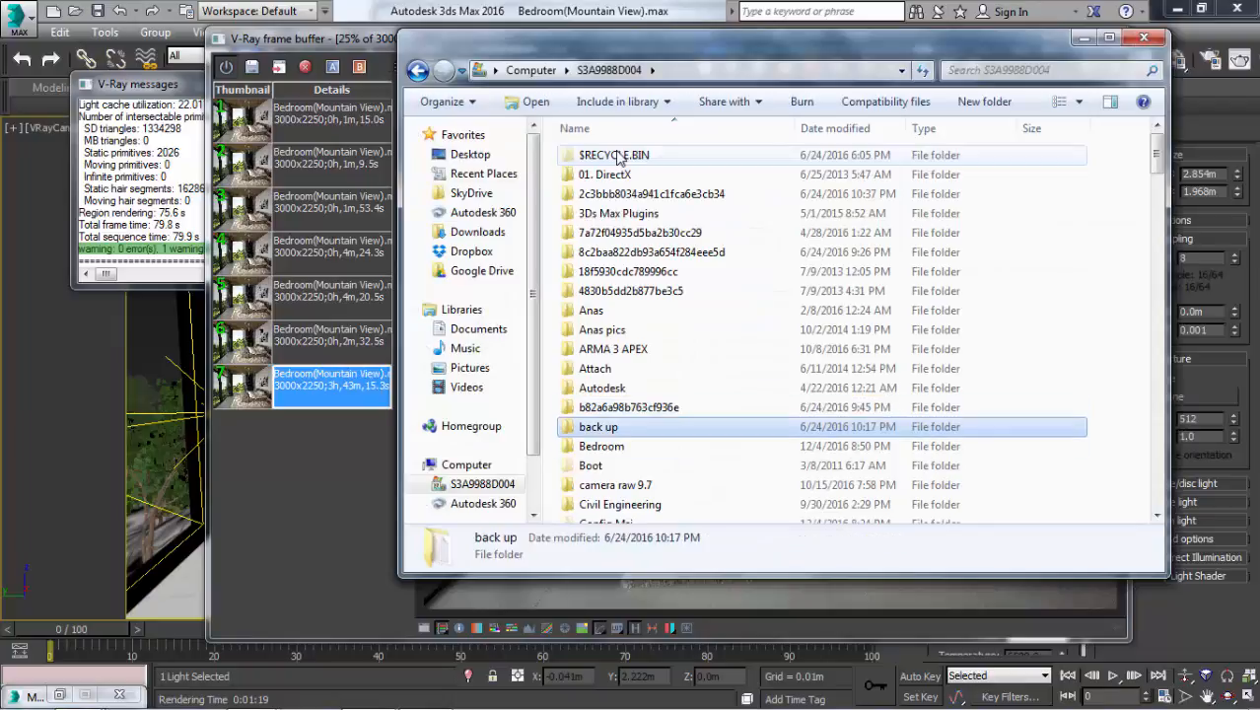
{"action": "key", "text": "Return"}
{"action": "left_click", "coordinate": [615, 150]}
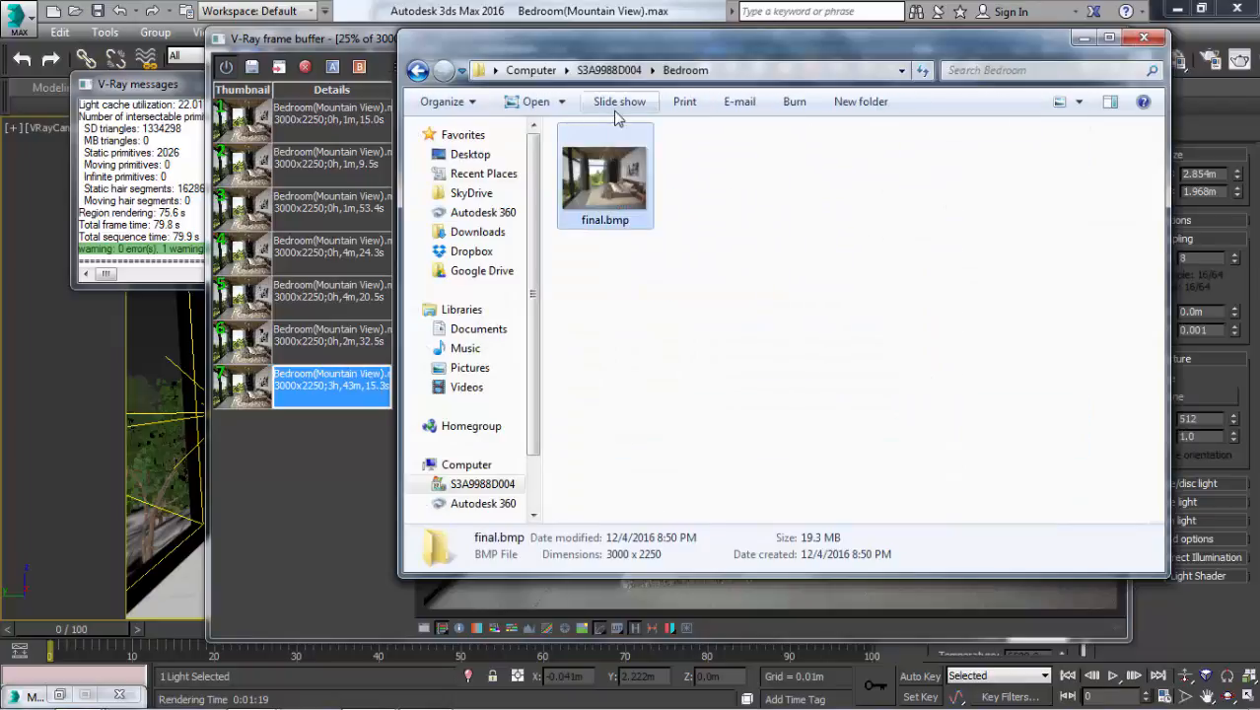
{"action": "left_click", "coordinate": [561, 102]}
{"action": "left_click", "coordinate": [552, 167]}
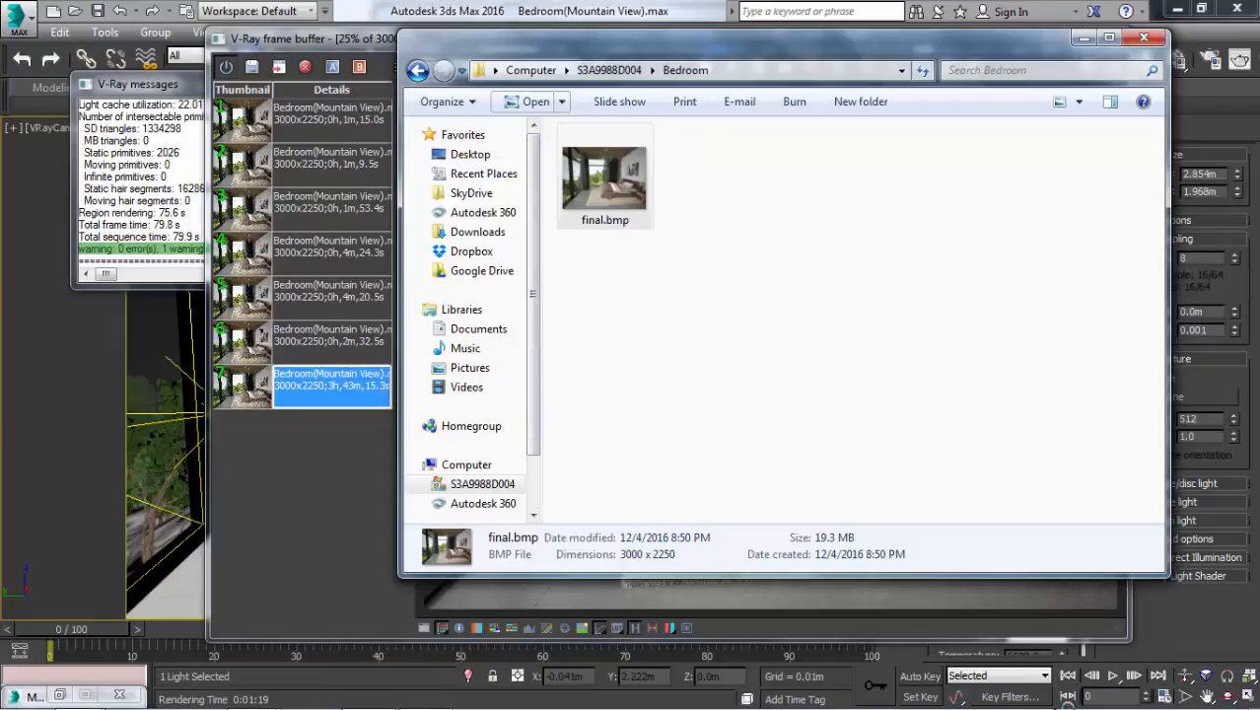
{"action": "key", "text": "super"}
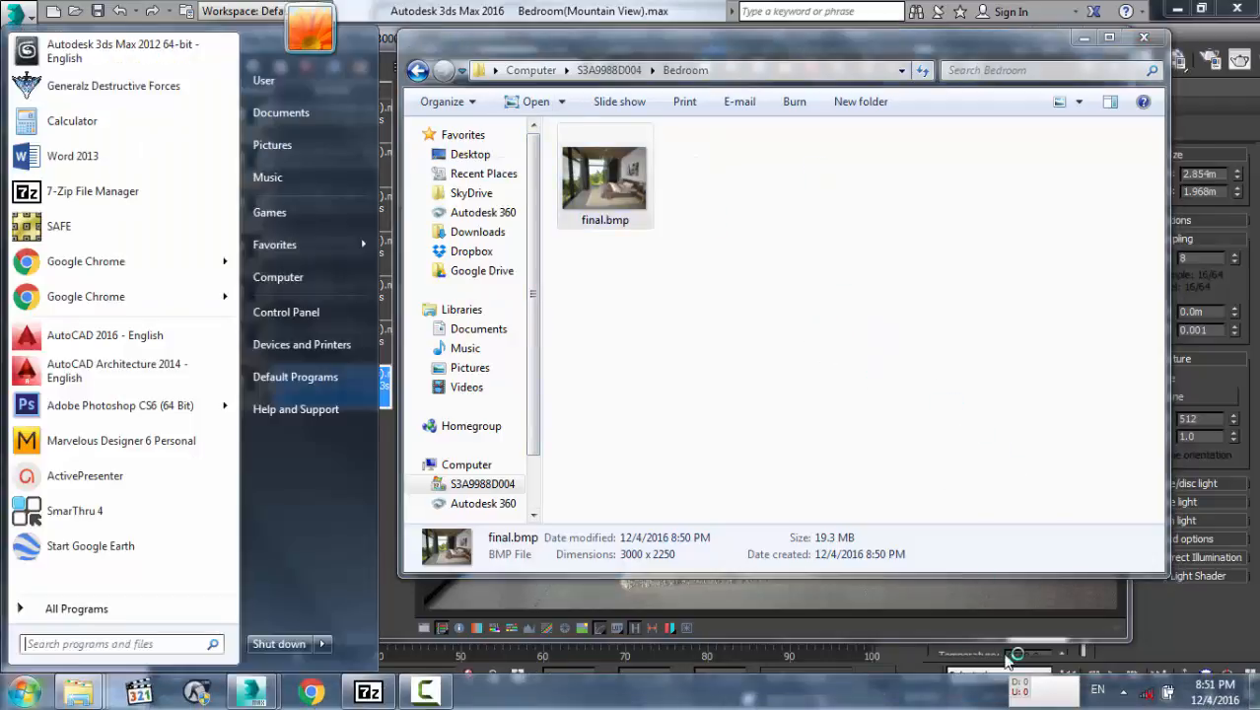
{"action": "left_click", "coordinate": [1123, 692]}
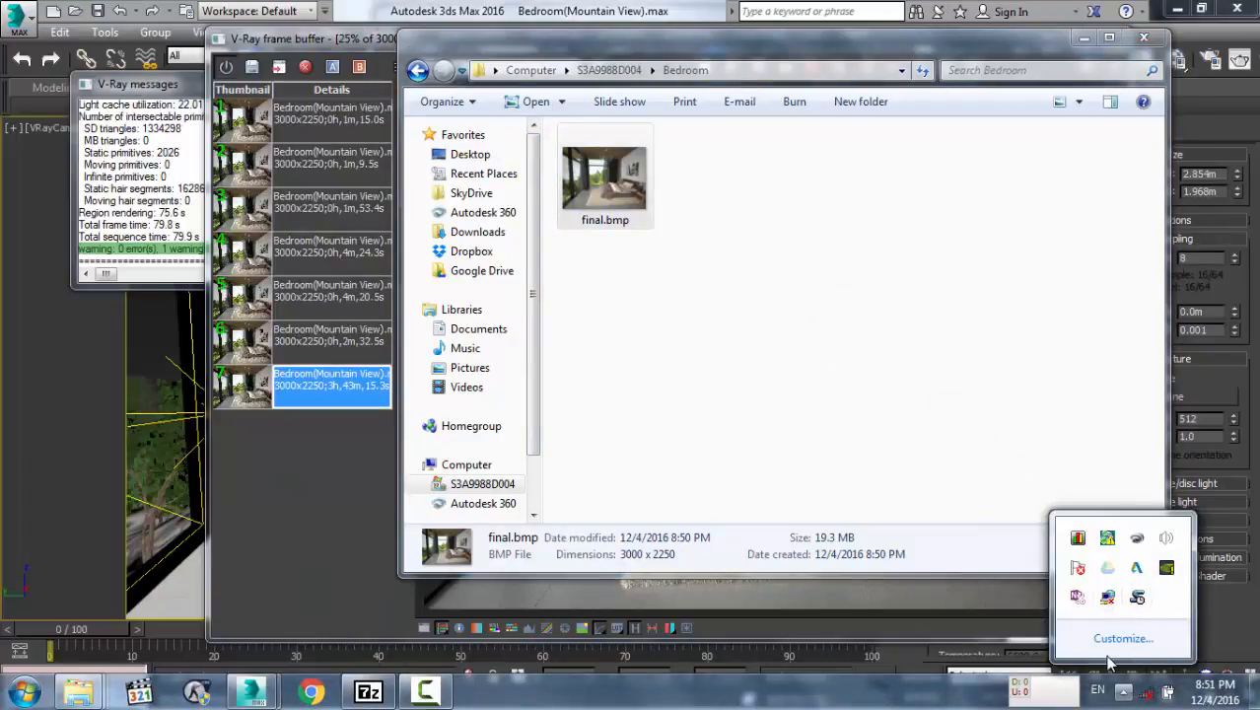
{"action": "left_click", "coordinate": [436, 697]}
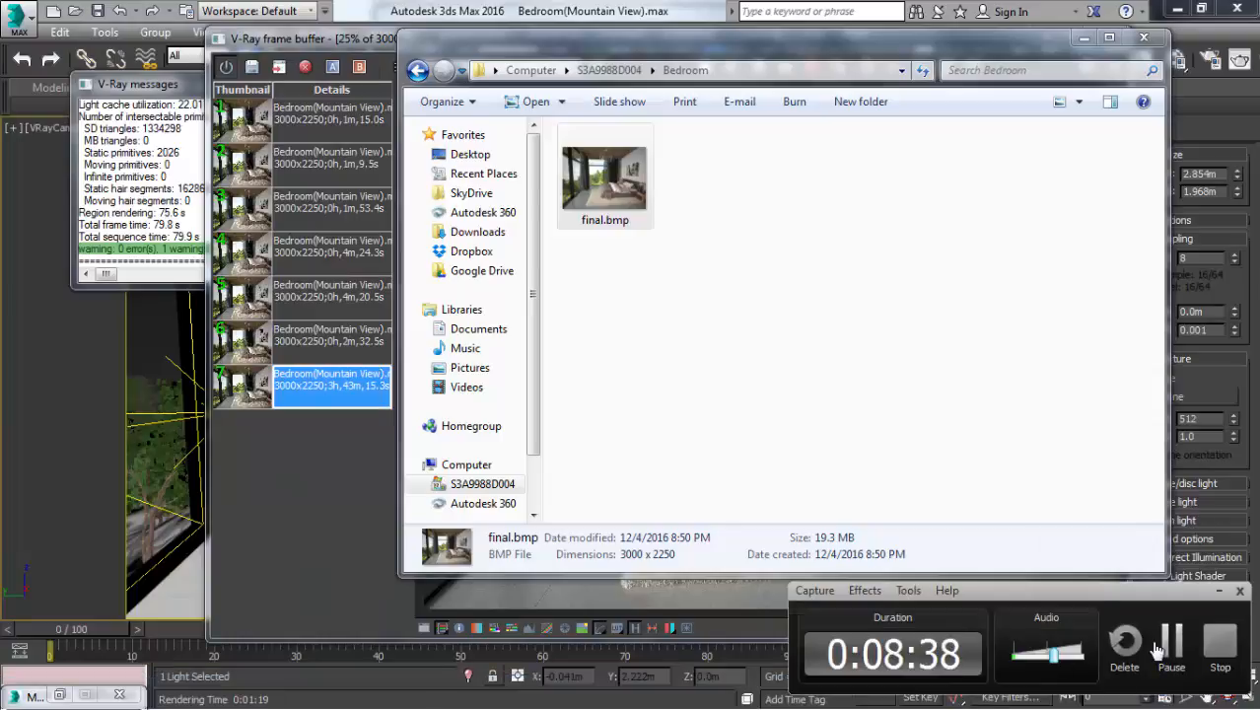
{"action": "left_click", "coordinate": [1157, 646]}
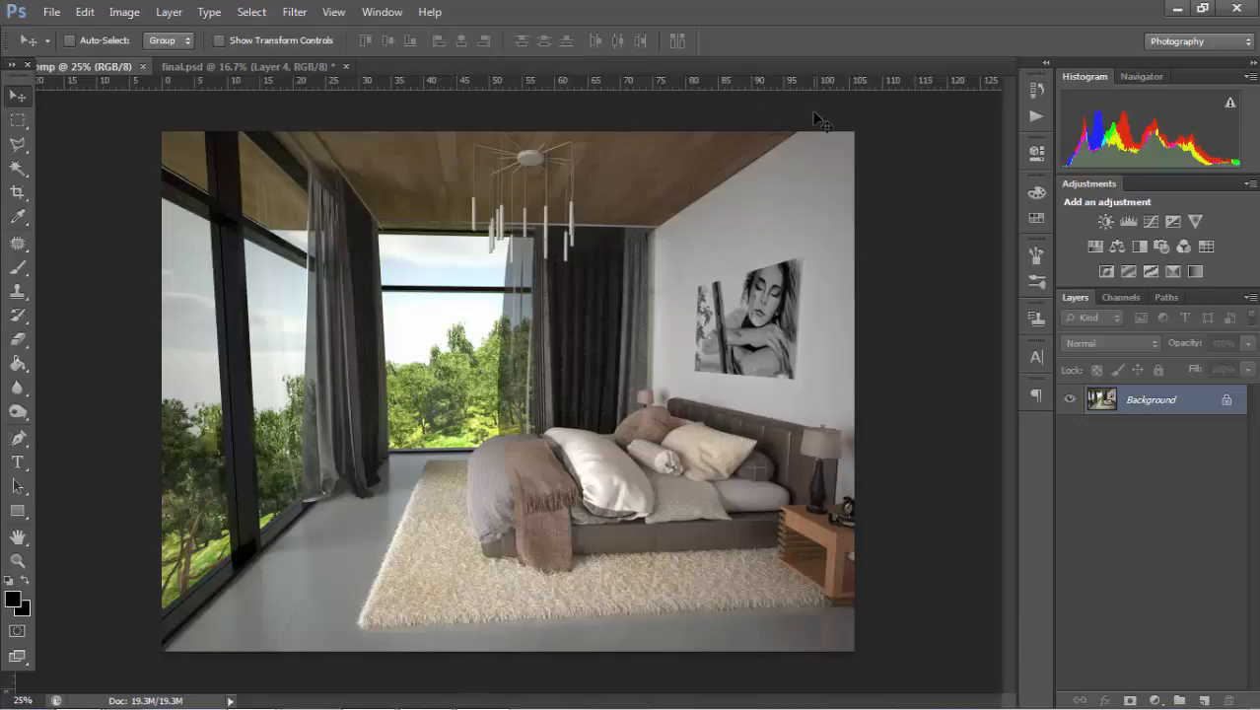
- Close final.psd in Photoshop without saving its changes and switch back to 3ds Max
{"action": "left_click", "coordinate": [346, 67]}
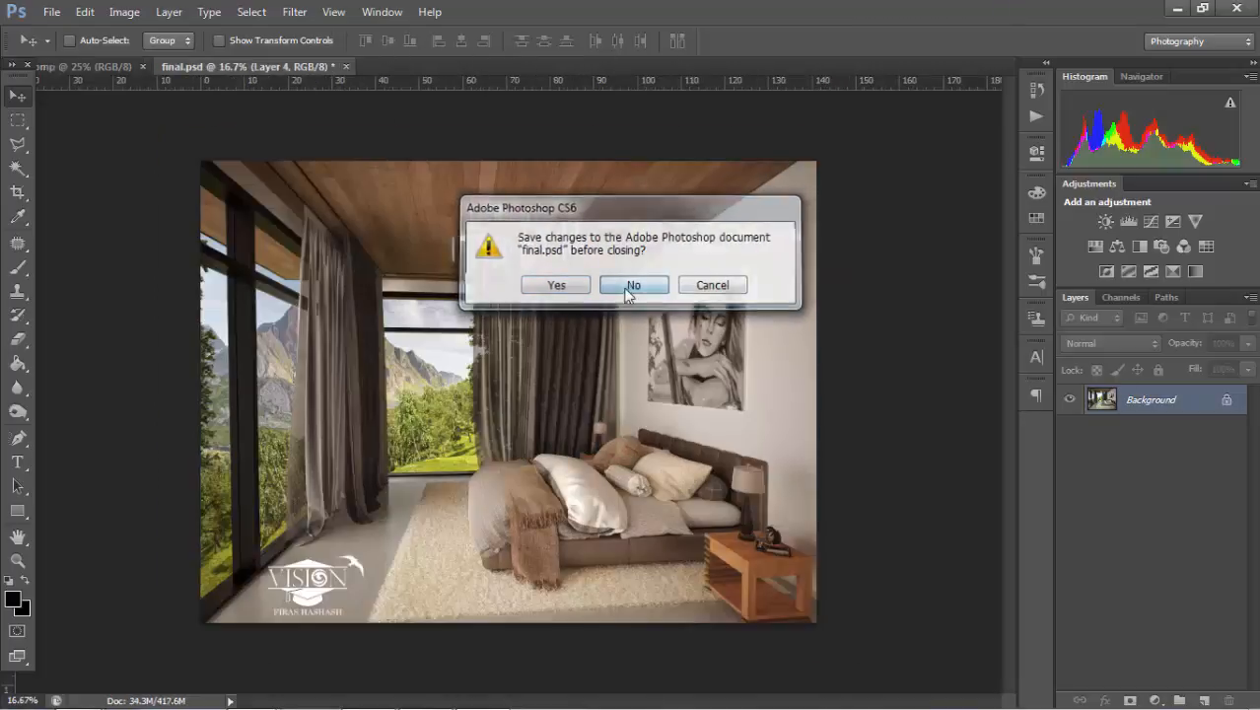
{"action": "left_click", "coordinate": [633, 284]}
{"action": "key", "text": "alt+Tab"}
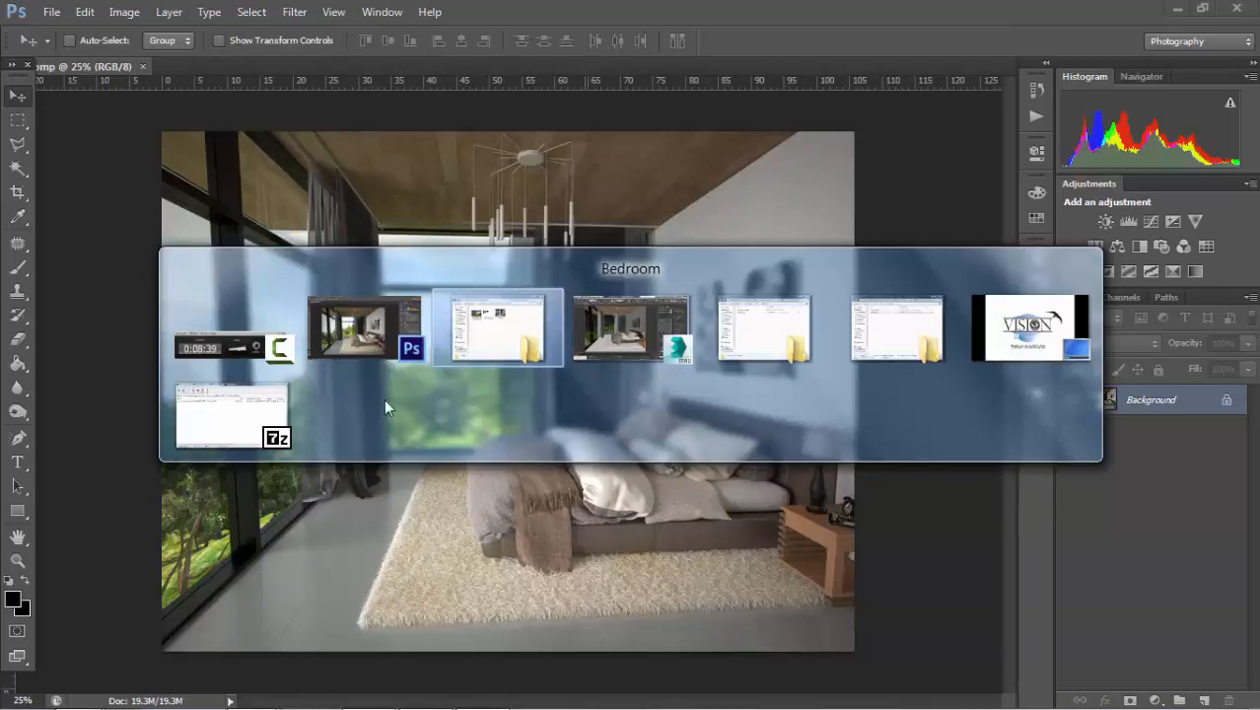
{"action": "key", "text": "alt+Tab"}
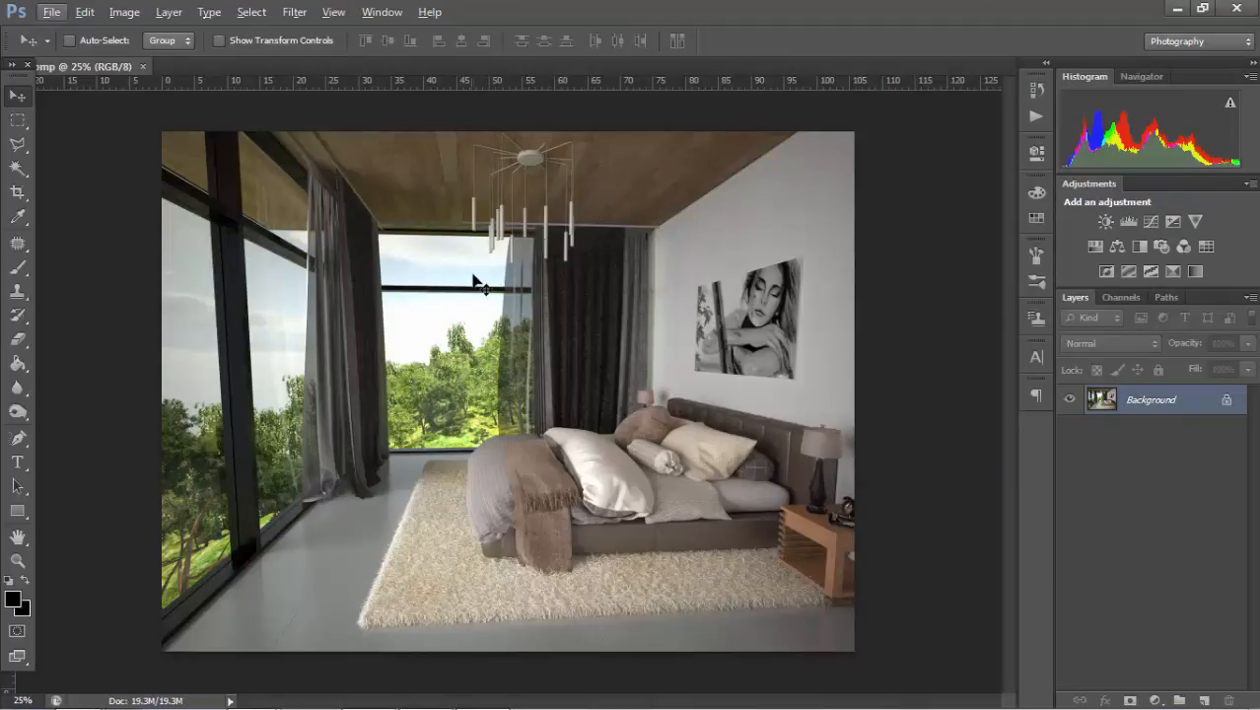
{"action": "key", "text": "alt+Tab"}
{"action": "key", "text": "Tab"}
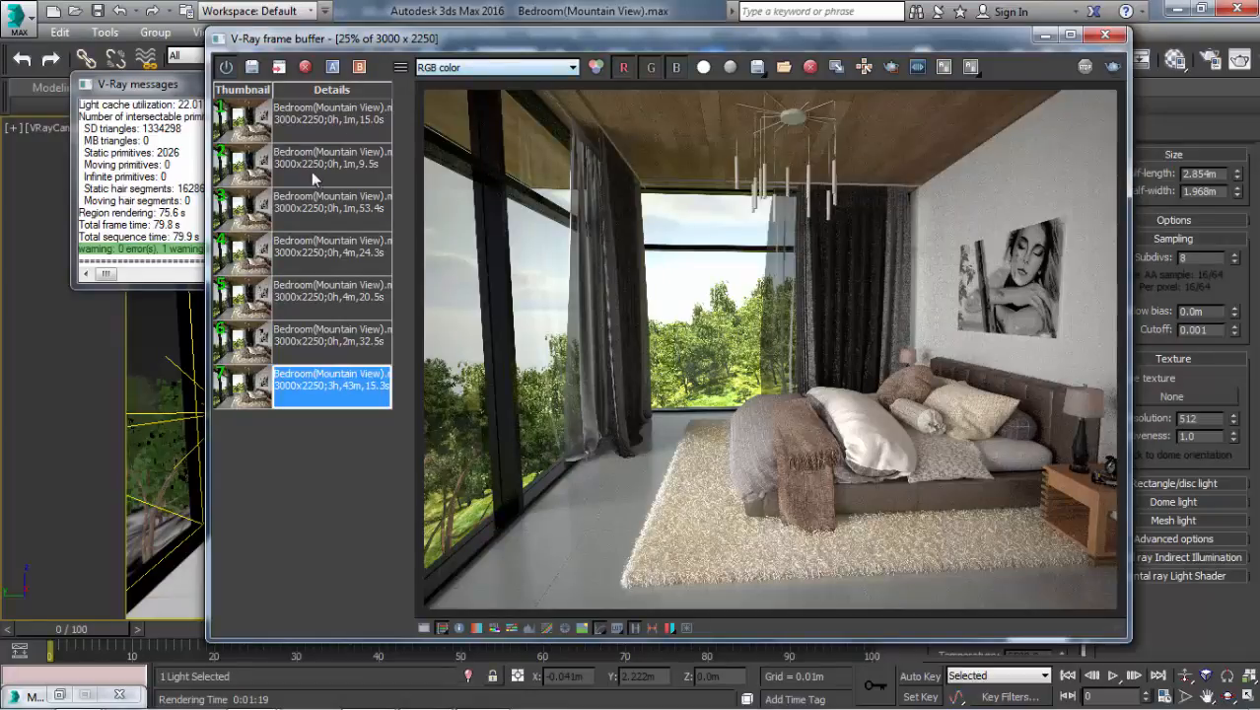
- View the Alpha channel of the loaded render in the frame buffer and return to RGB color
{"action": "left_click", "coordinate": [459, 68]}
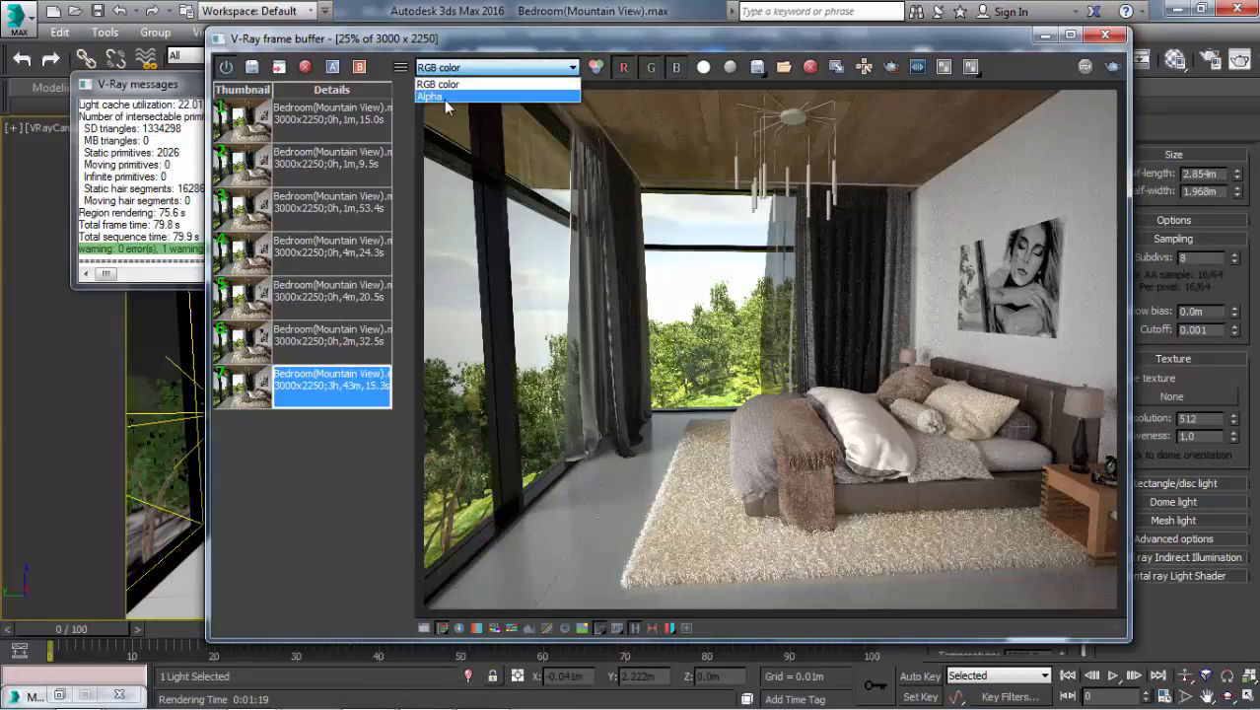
{"action": "left_click", "coordinate": [443, 97]}
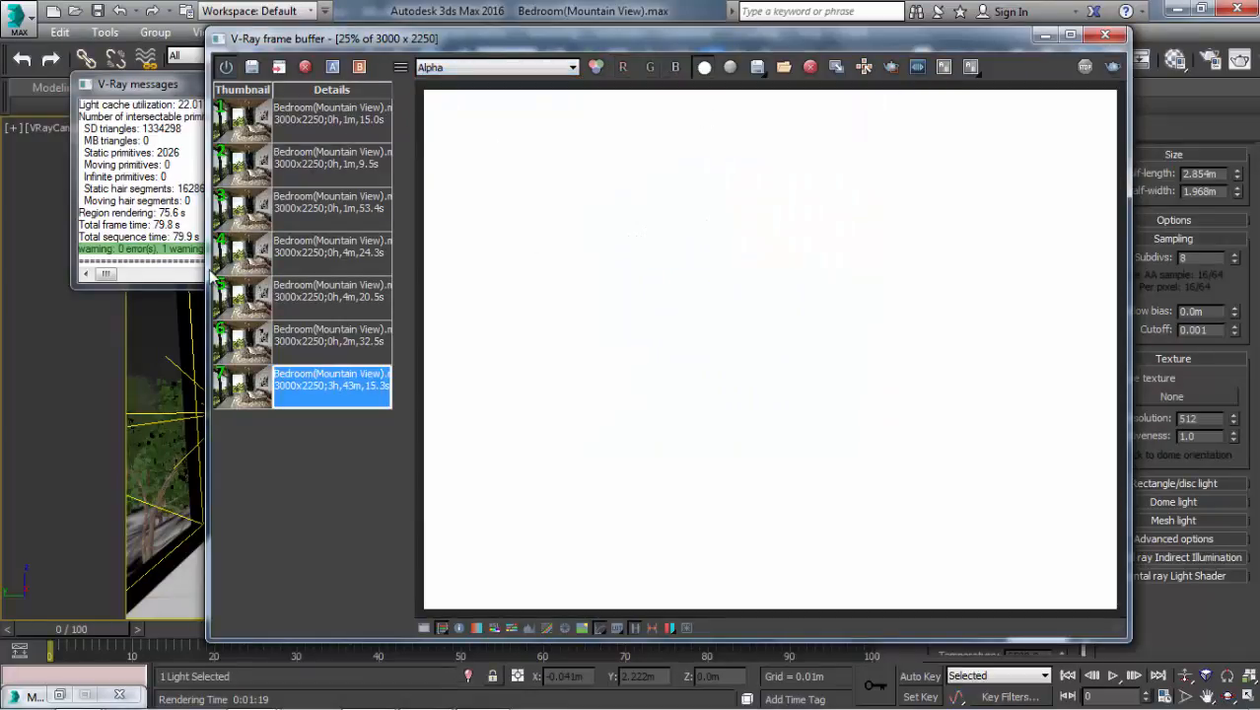
{"action": "left_click", "coordinate": [498, 71]}
{"action": "left_click", "coordinate": [498, 83]}
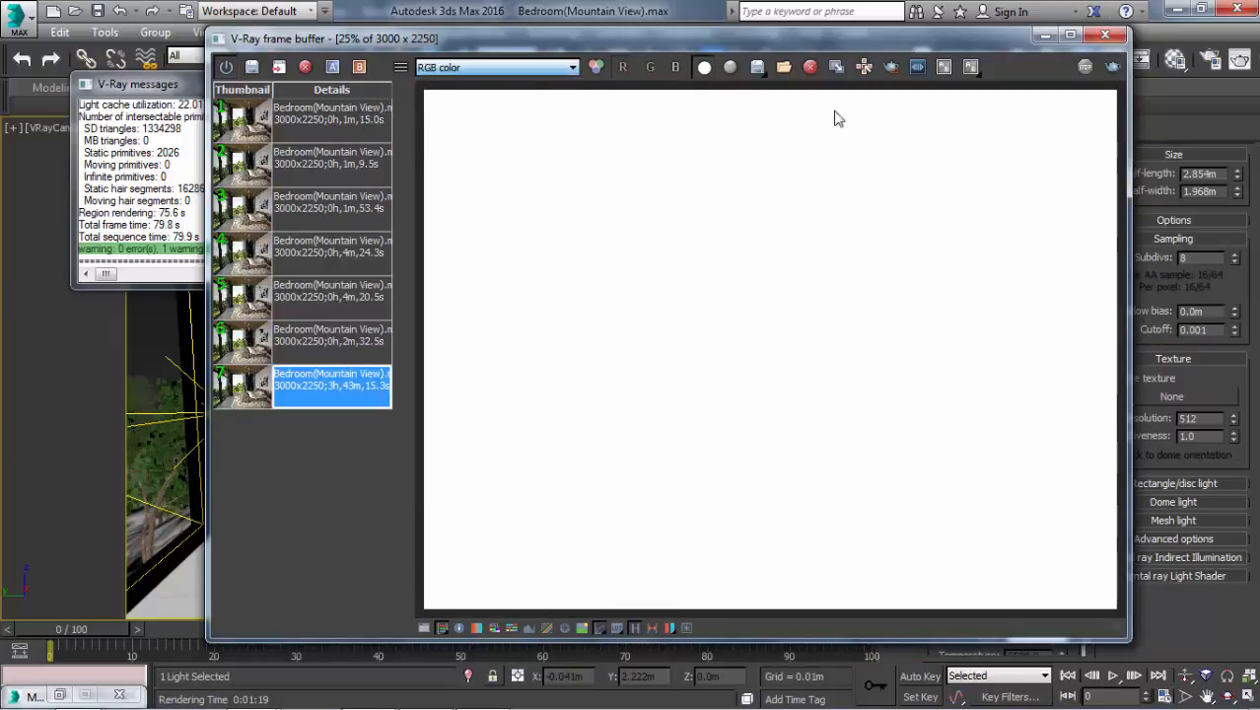
- Clear the V-Ray message and frame buffer windows off the viewport and select Box002 in the back window opening
{"action": "left_click", "coordinate": [156, 104]}
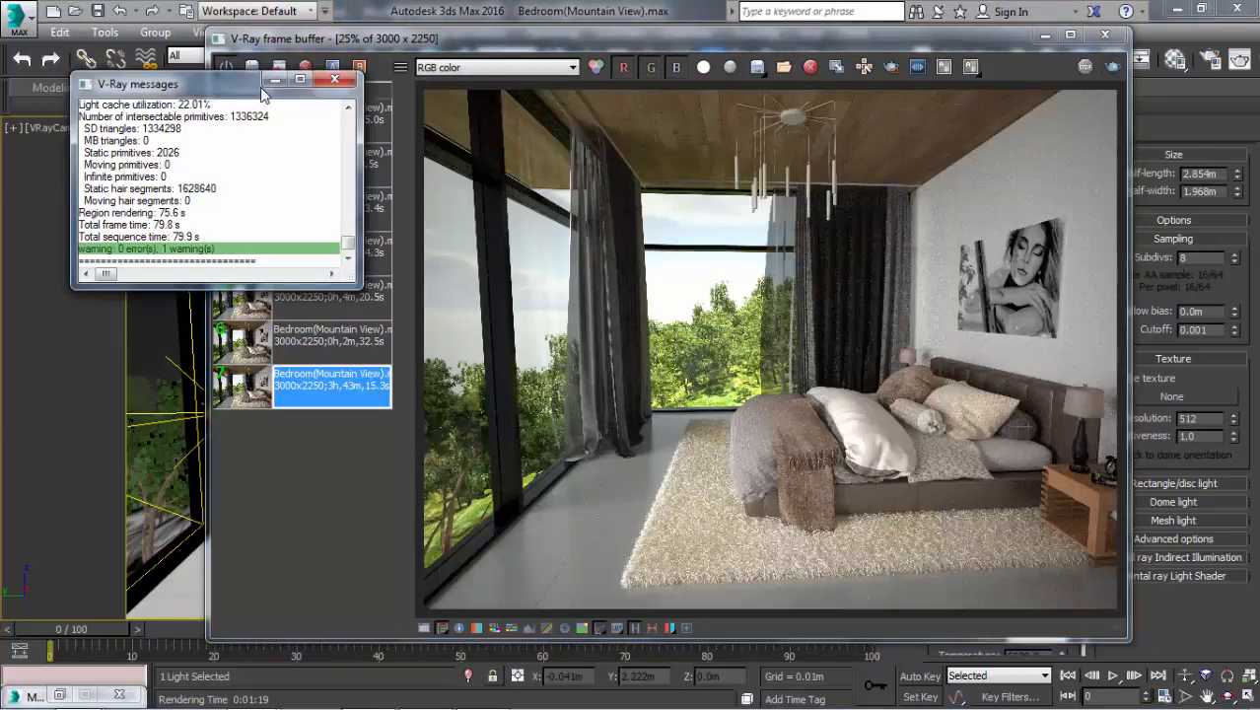
{"action": "left_click", "coordinate": [332, 81]}
{"action": "left_click", "coordinate": [1045, 35]}
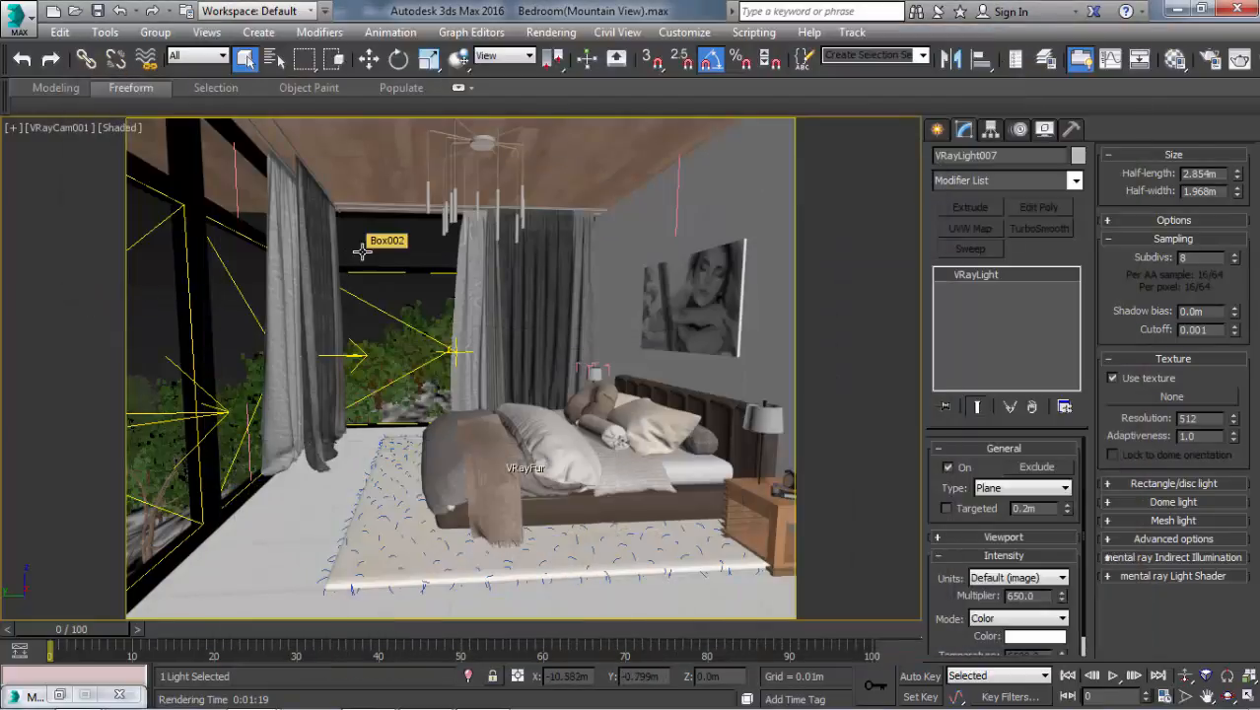
{"action": "left_click", "coordinate": [378, 234]}
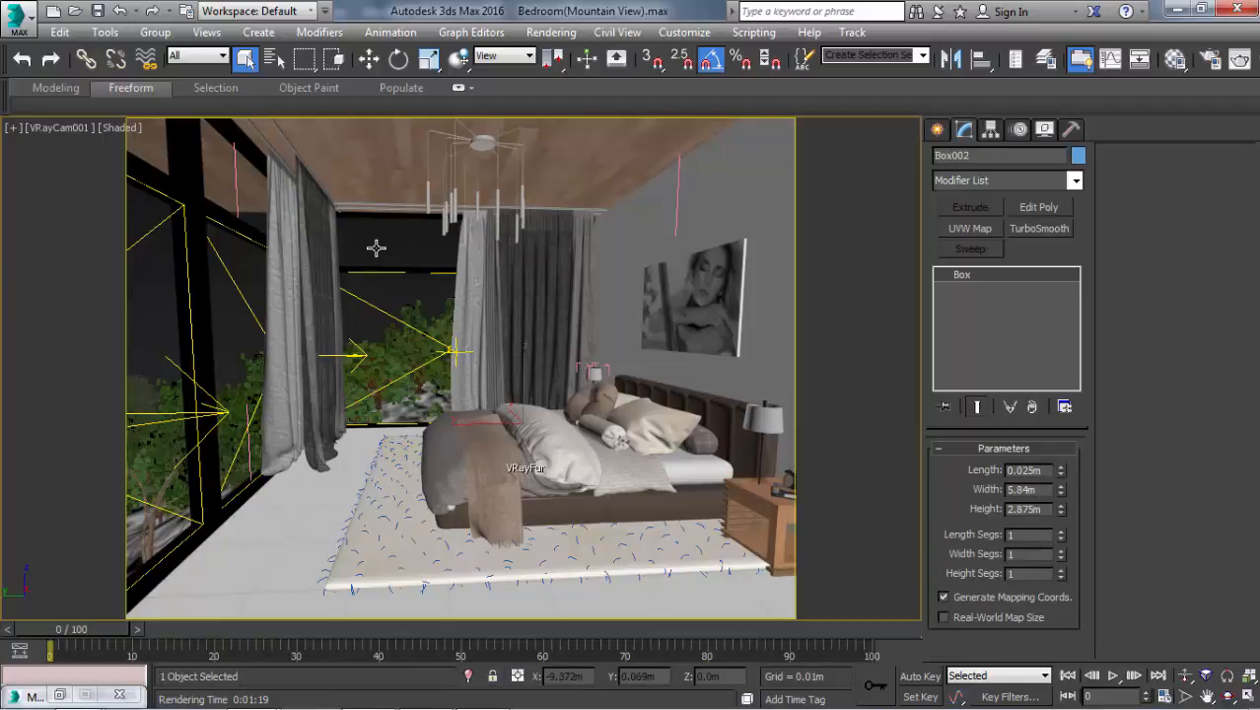
- Add the side window's glass box to the Box002 selection and hide both objects
{"action": "key", "text": "F3"}
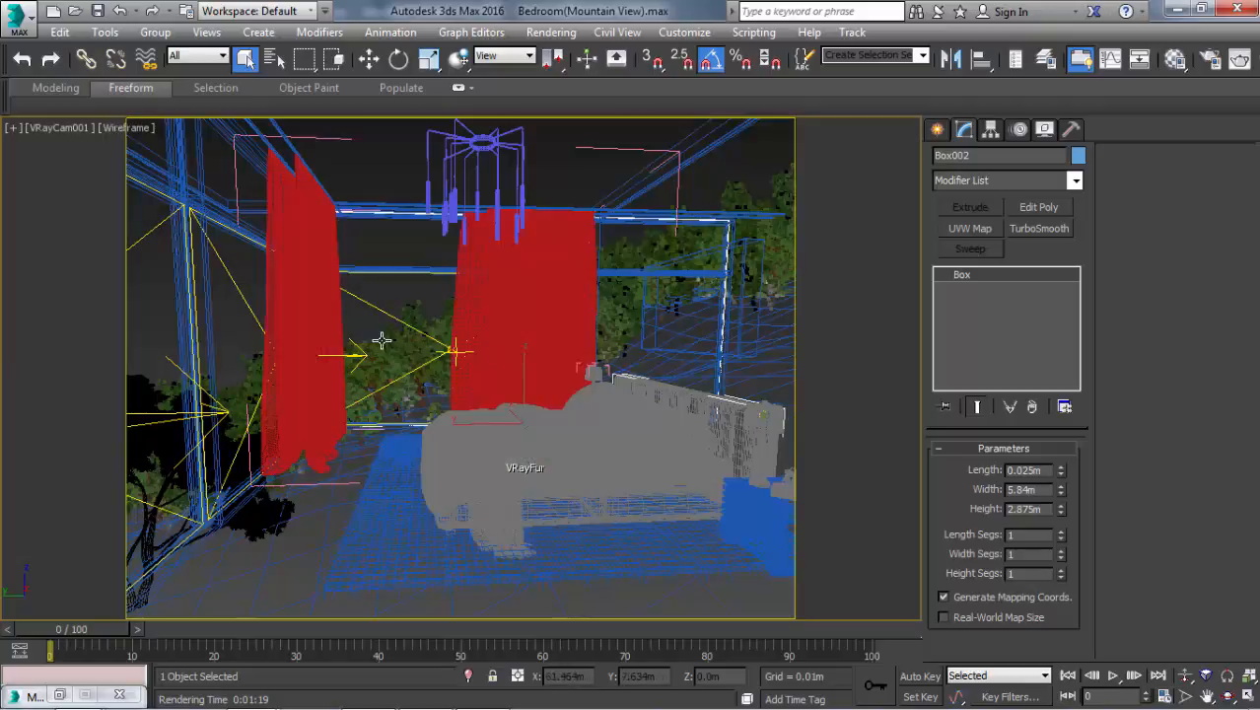
{"action": "key", "text": "F3"}
{"action": "left_click", "coordinate": [256, 265], "text": "ctrl"}
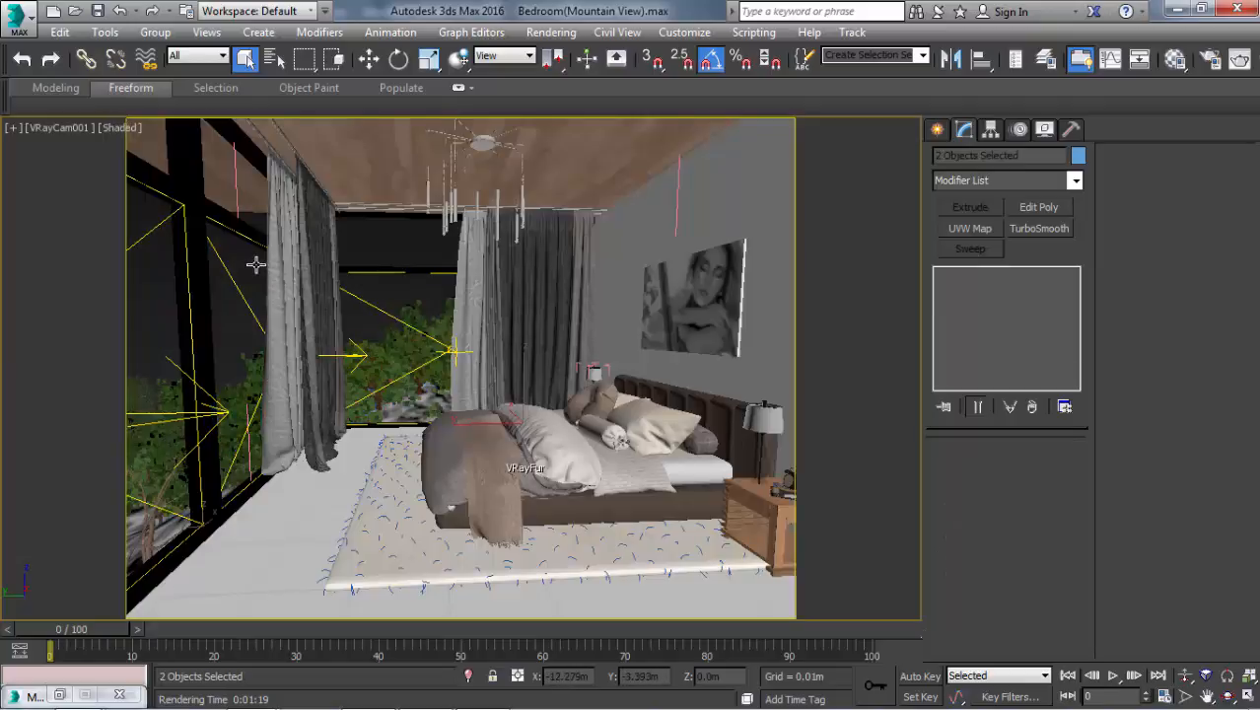
{"action": "right_click", "coordinate": [485, 338]}
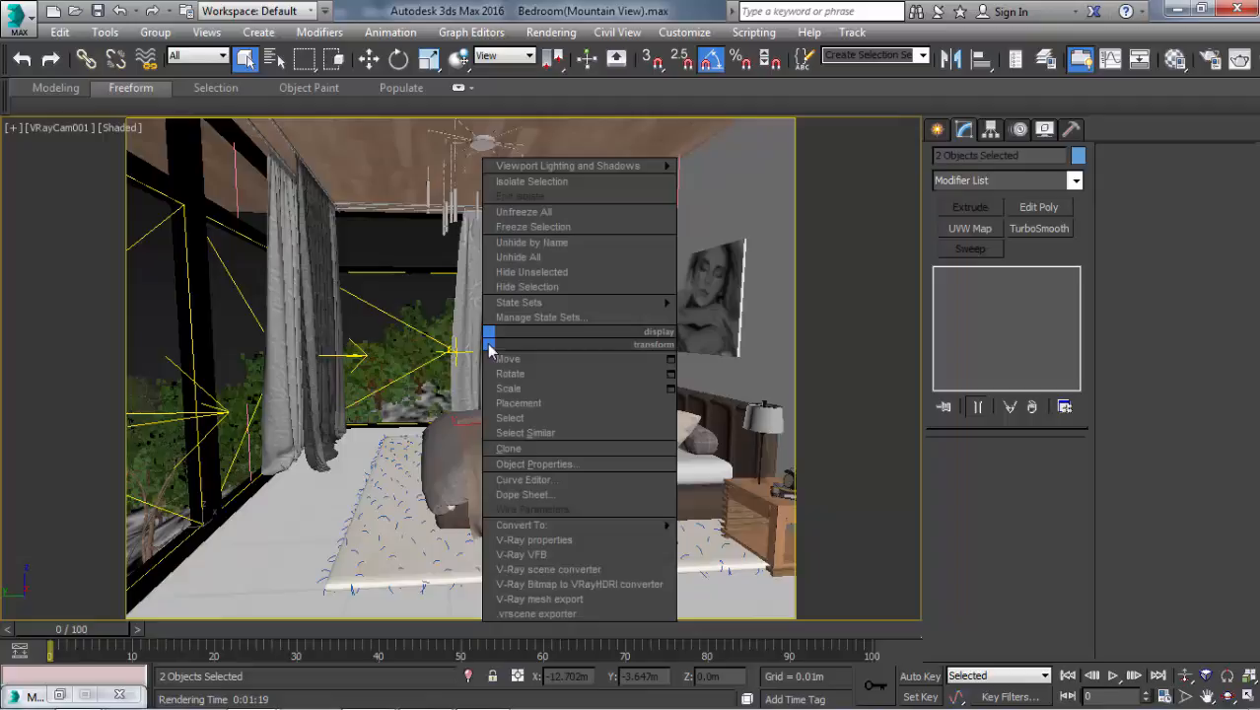
{"action": "left_click", "coordinate": [524, 286]}
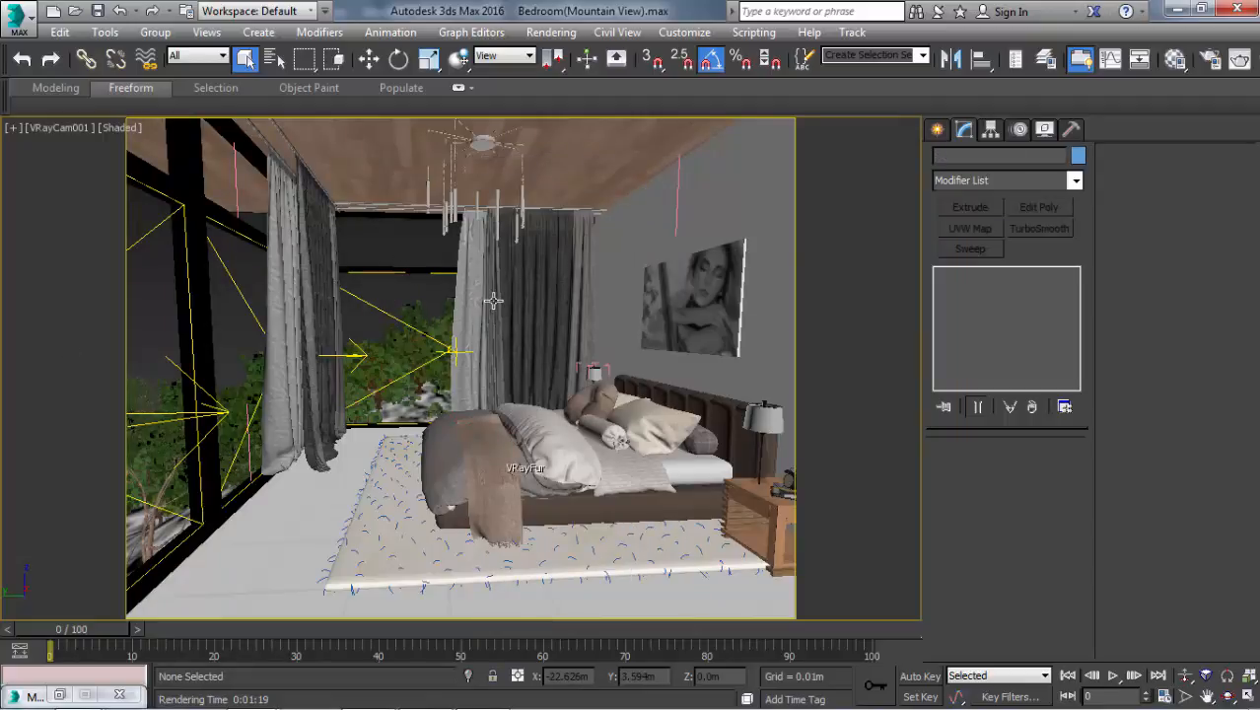
- Open Render Setup, expand the V-Ray Frame buffer settings and bring up the V-Ray frame buffer window
{"action": "key", "text": "F10"}
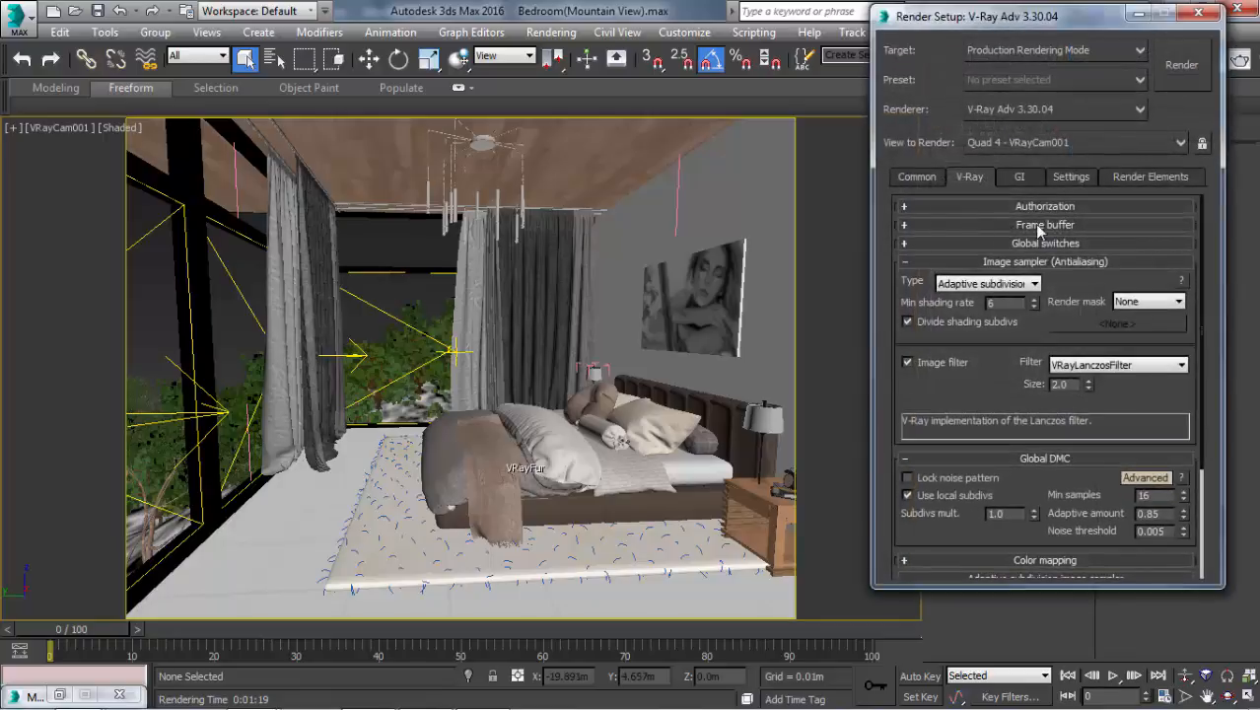
{"action": "left_click", "coordinate": [1039, 226]}
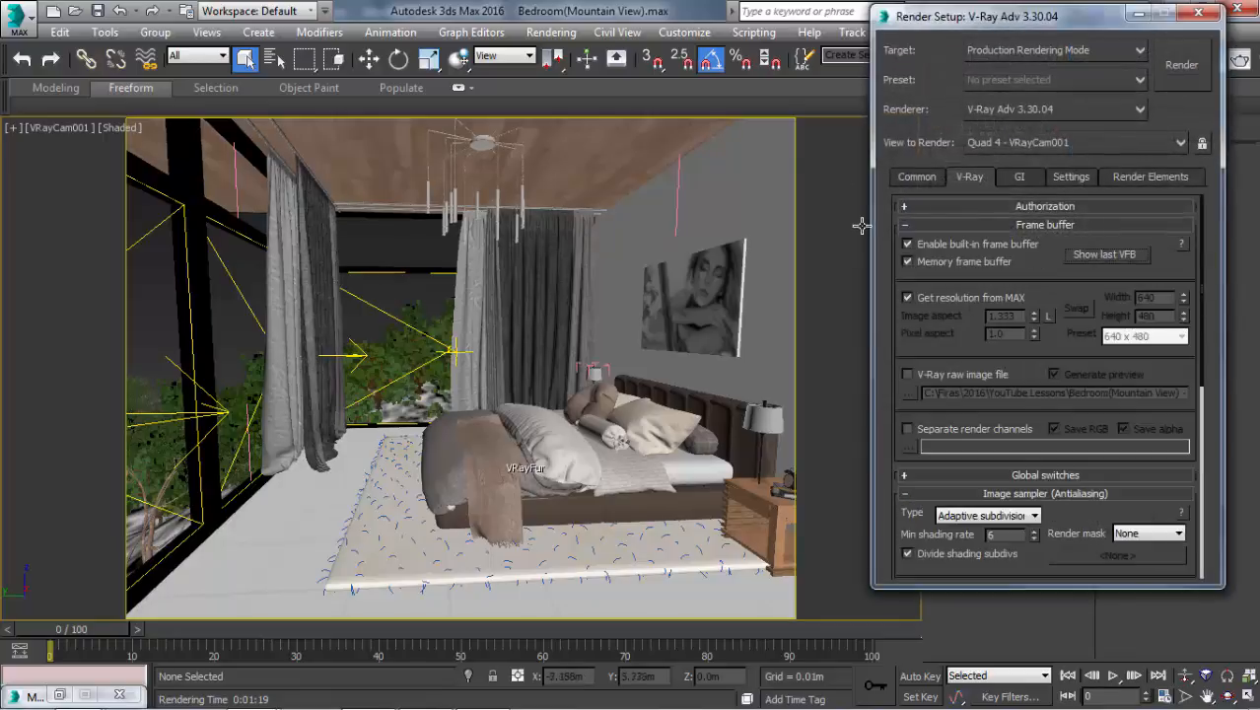
{"action": "mouse_move", "coordinate": [251, 690]}
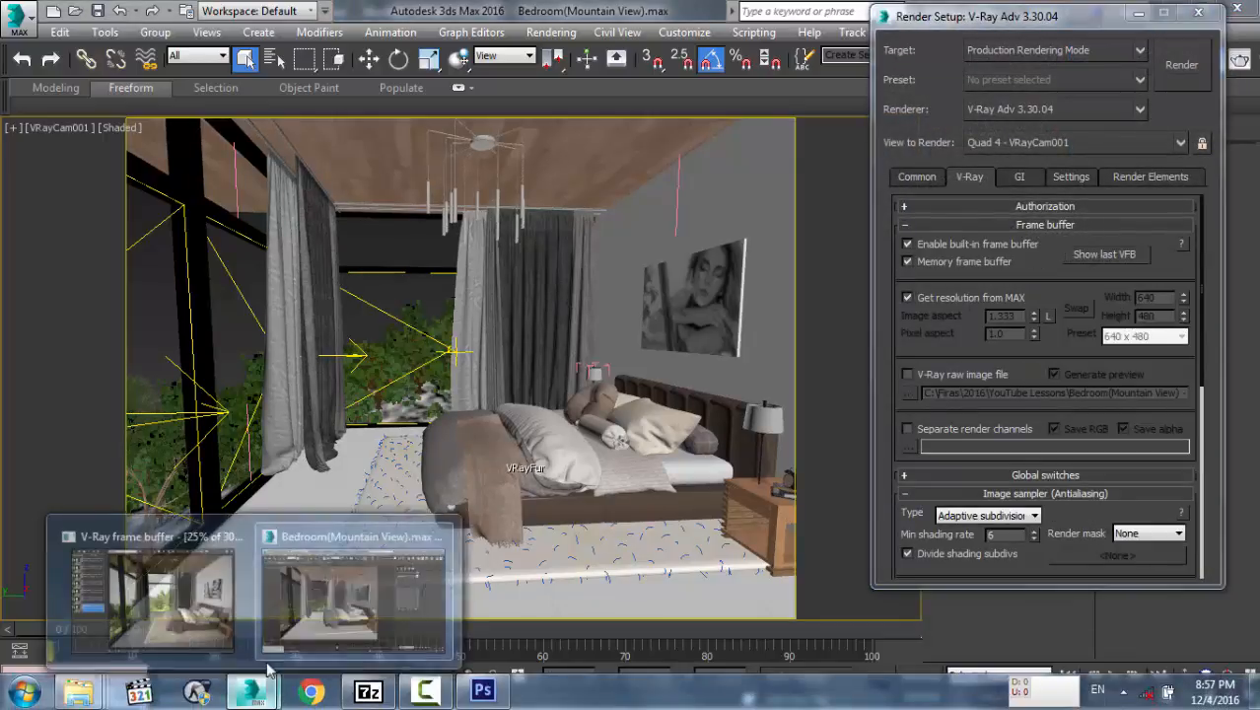
{"action": "left_click", "coordinate": [182, 596]}
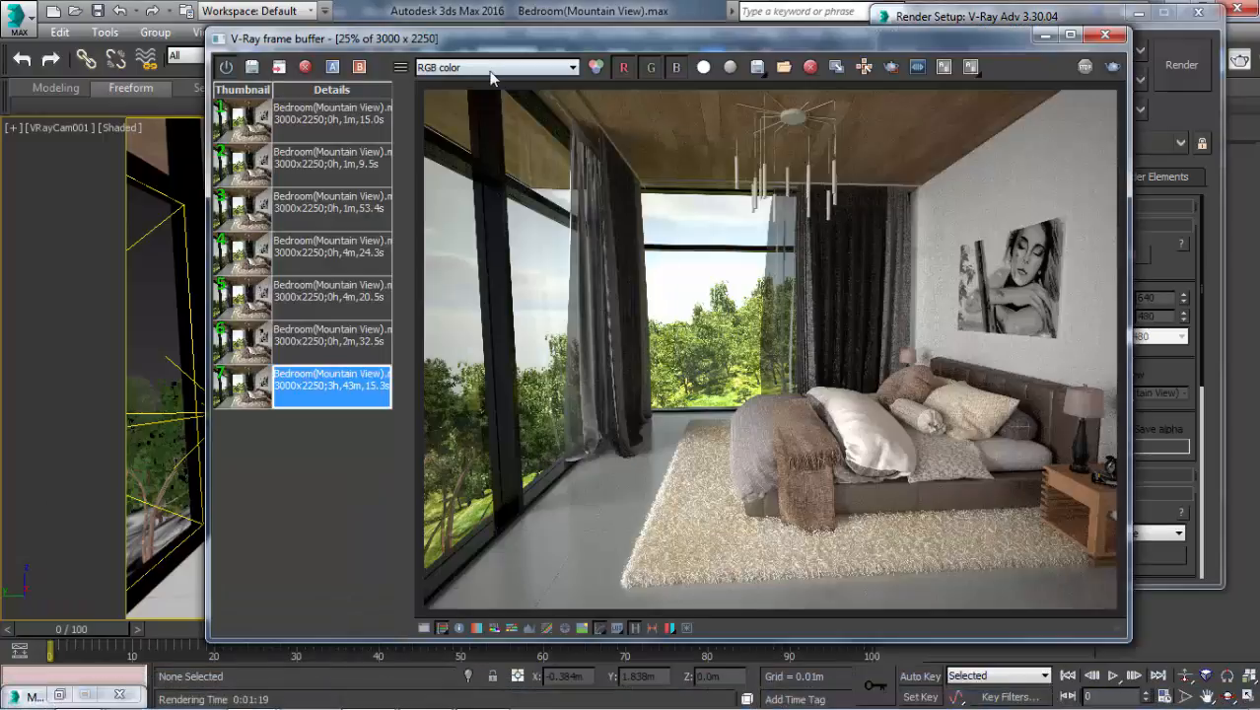
- Enable region rendering and outline a region over the back window, replacing it with one over the upper side windows
{"action": "left_click", "coordinate": [493, 69]}
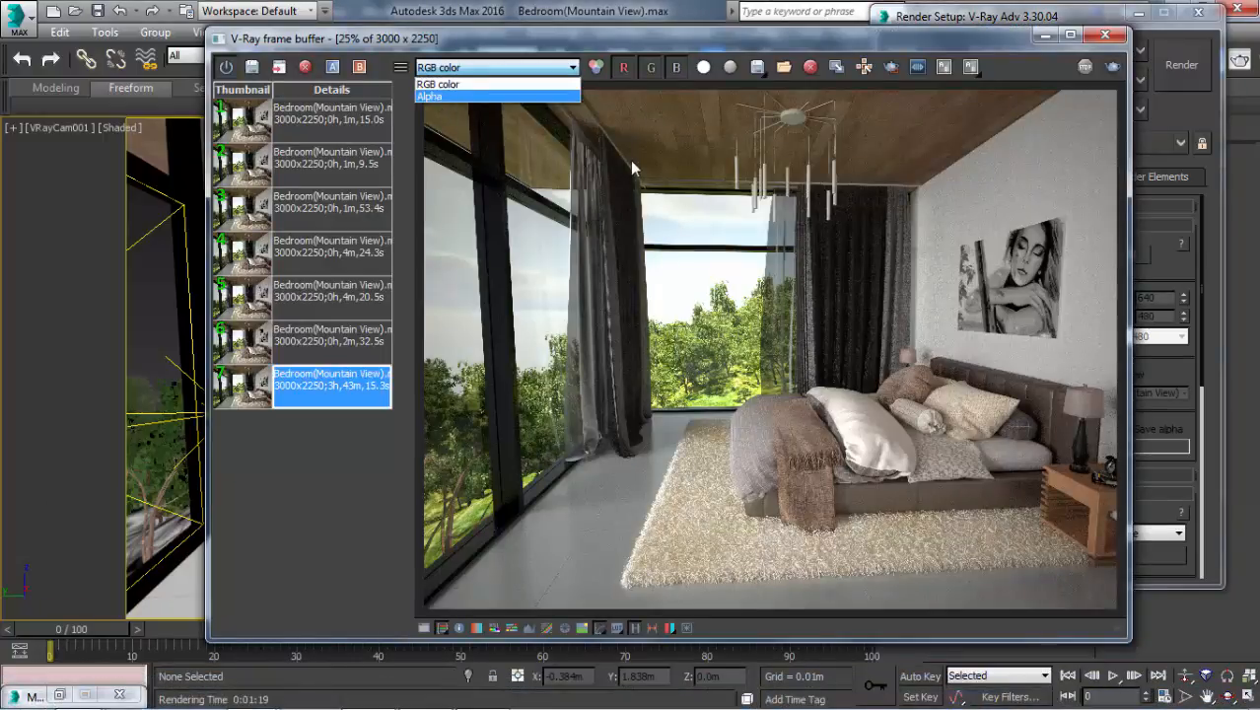
{"action": "left_click", "coordinate": [891, 74]}
{"action": "left_click", "coordinate": [891, 66]}
{"action": "mouse_move", "coordinate": [632, 163]}
{"action": "left_mouse_down"}
{"action": "mouse_move", "coordinate": [645, 256]}
{"action": "mouse_move", "coordinate": [806, 352]}
{"action": "left_mouse_up"}
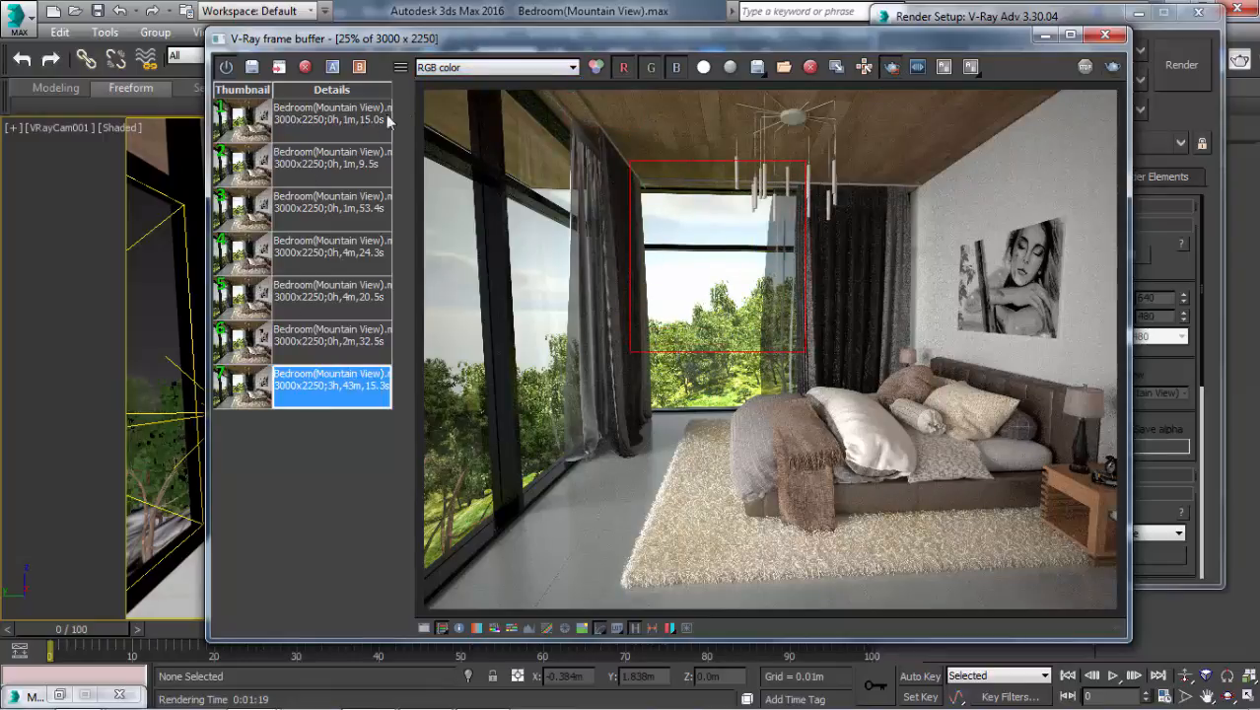
{"action": "left_click_drag", "start_coordinate": [425, 91], "coordinate": [592, 418]}
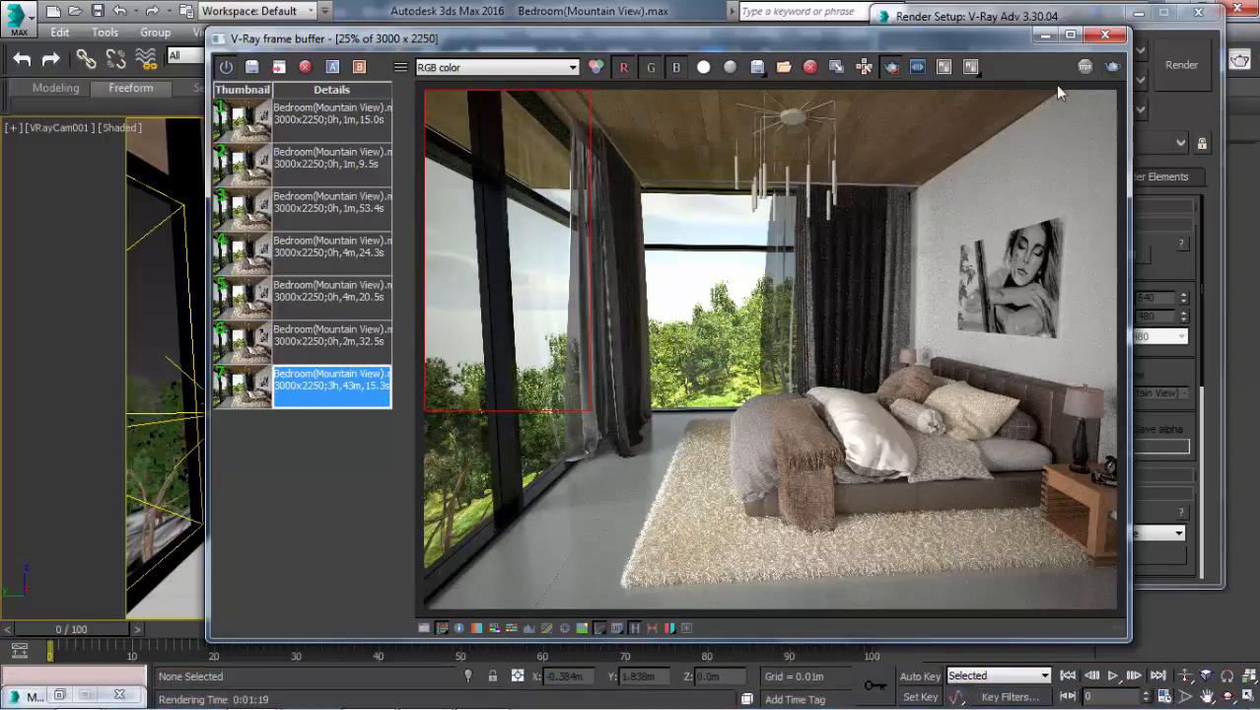
- Switch the frame buffer to the Alpha channel and return it to RGB color
{"action": "left_click", "coordinate": [460, 70]}
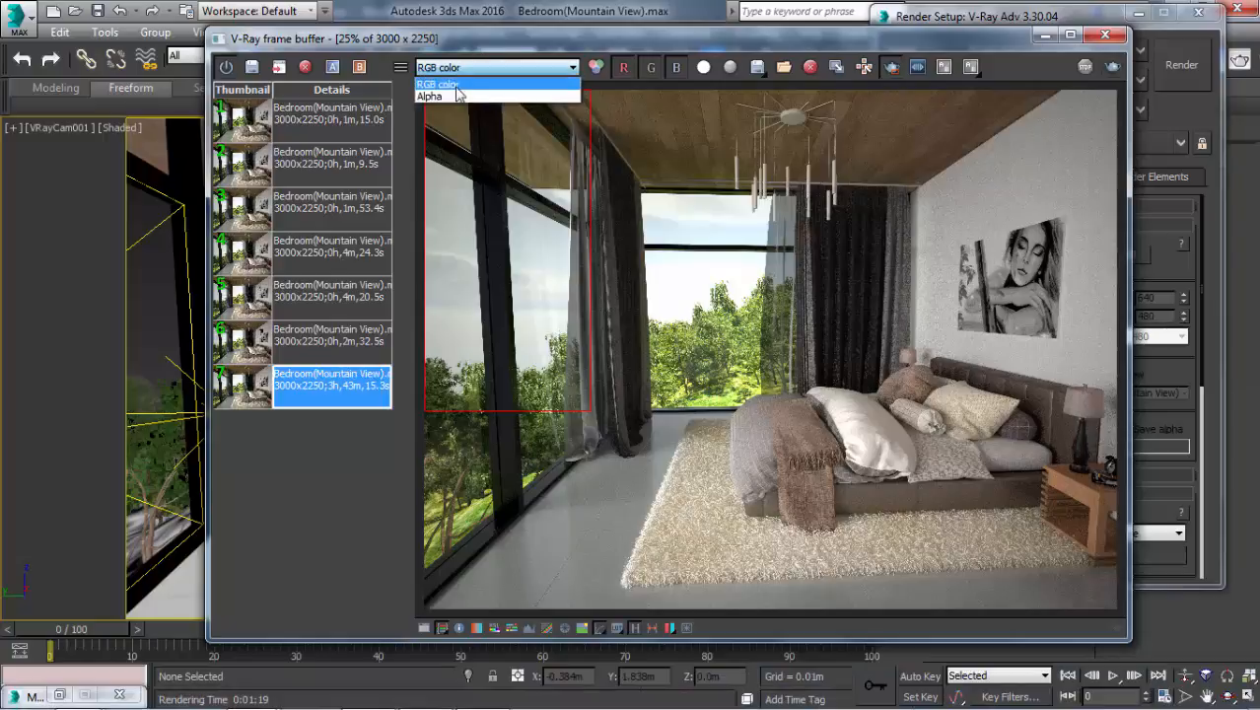
{"action": "left_click", "coordinate": [434, 96]}
{"action": "left_click", "coordinate": [459, 69]}
{"action": "left_click", "coordinate": [455, 85]}
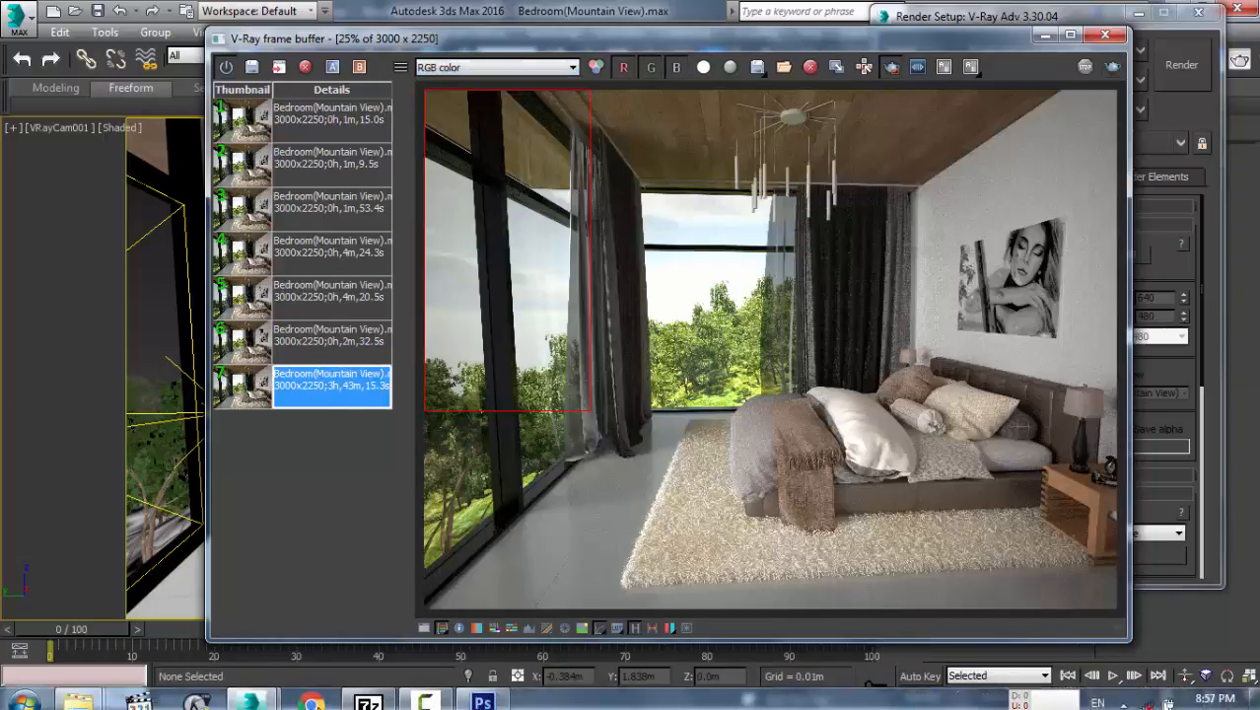
- Open alpha map.bmp from the Bedroom folder, examine the window and tree edges up close, and close the viewer
{"action": "mouse_move", "coordinate": [79, 690]}
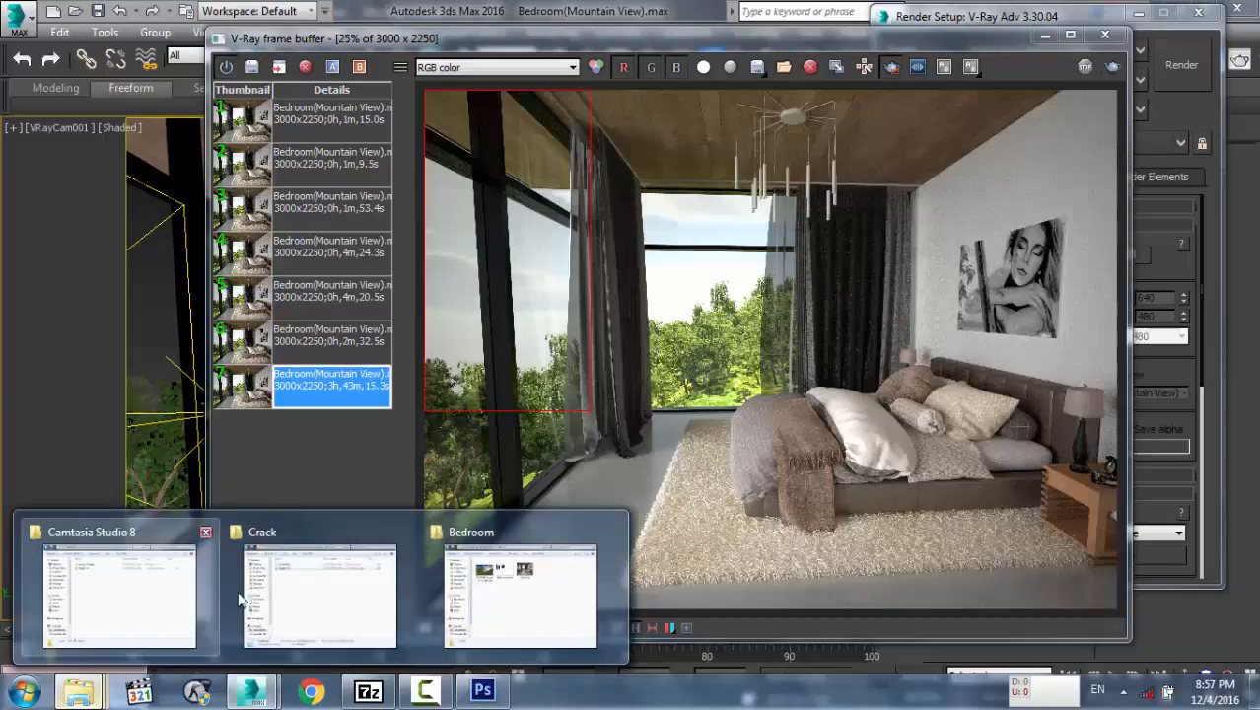
{"action": "left_click", "coordinate": [505, 576]}
{"action": "double_click", "coordinate": [738, 219]}
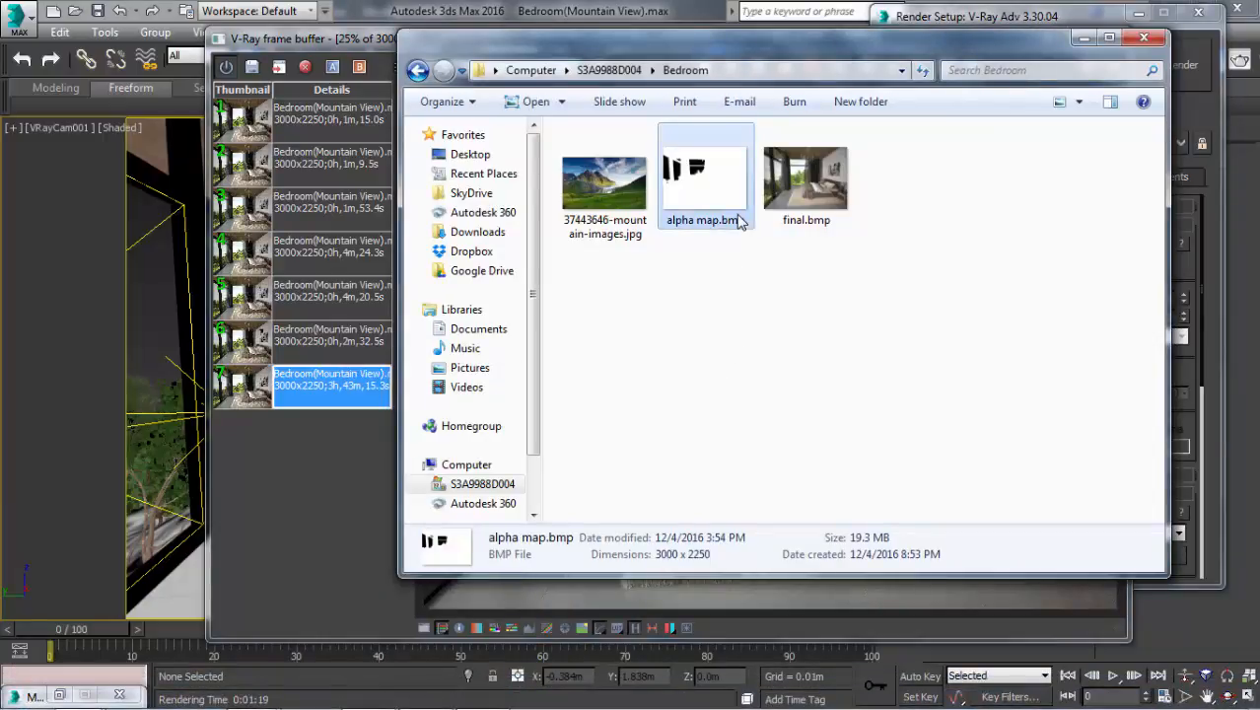
{"action": "scroll", "coordinate": [585, 258], "scroll_direction": "up", "scroll_amount": 4}
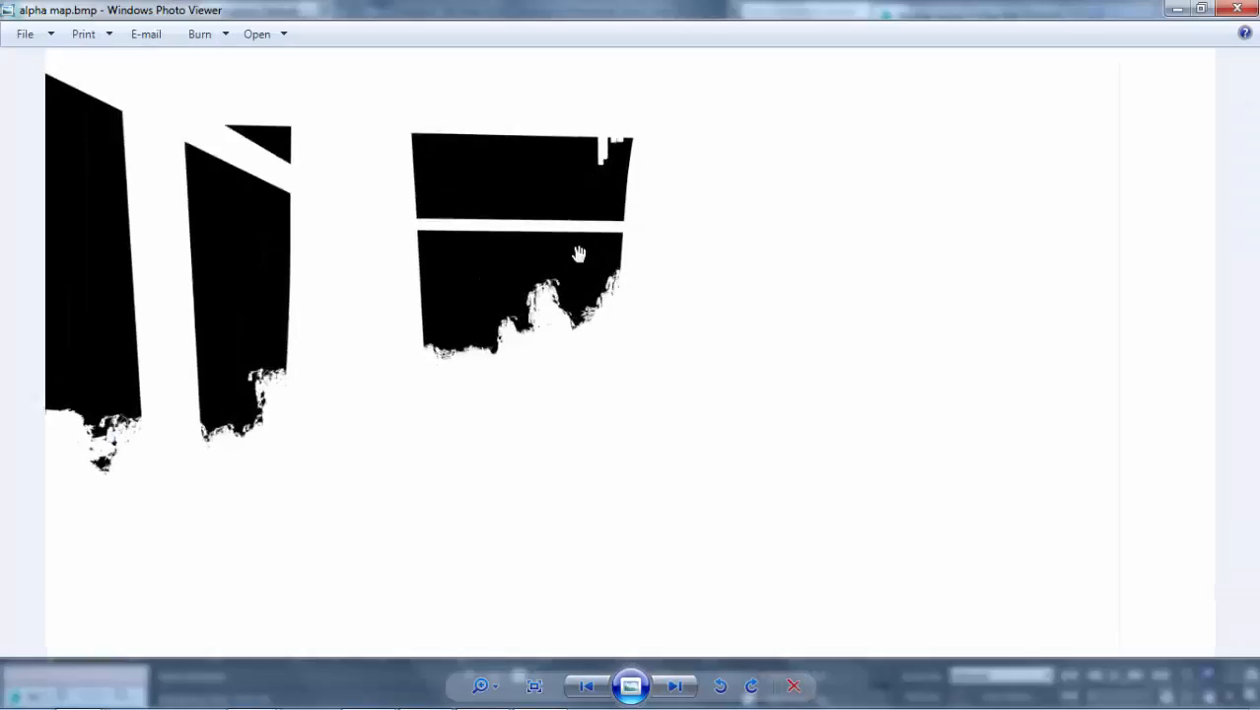
{"action": "scroll", "coordinate": [542, 274], "scroll_direction": "down", "scroll_amount": 2}
{"action": "scroll", "coordinate": [542, 274], "scroll_direction": "up", "scroll_amount": 3}
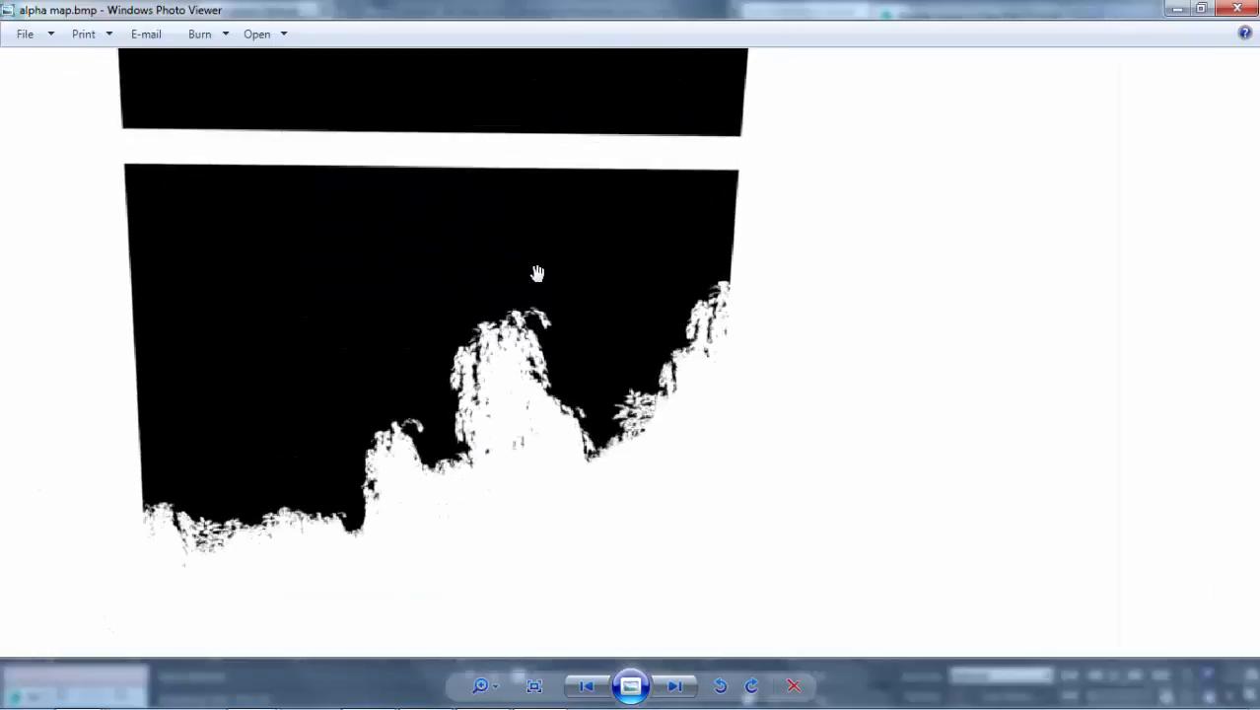
{"action": "scroll", "coordinate": [700, 245], "scroll_direction": "down", "scroll_amount": 2}
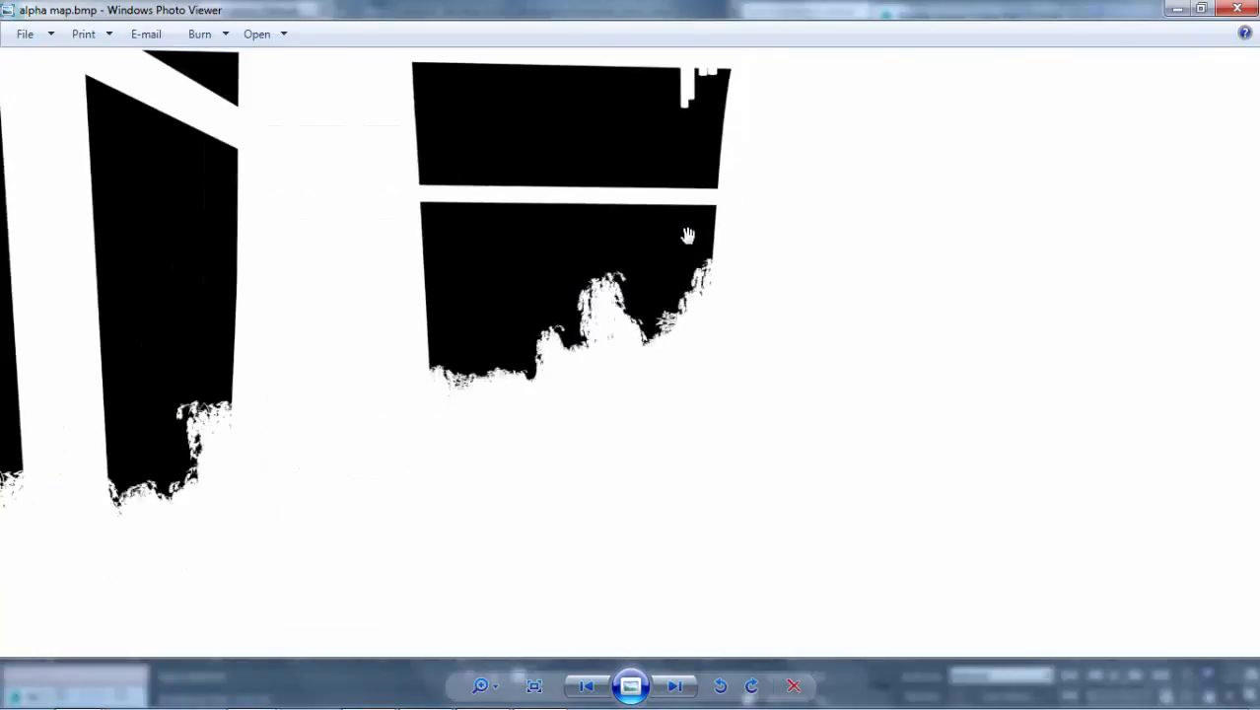
{"action": "left_click_drag", "start_coordinate": [669, 173], "coordinate": [785, 143]}
{"action": "scroll", "coordinate": [351, 225], "scroll_direction": "down", "scroll_amount": 1}
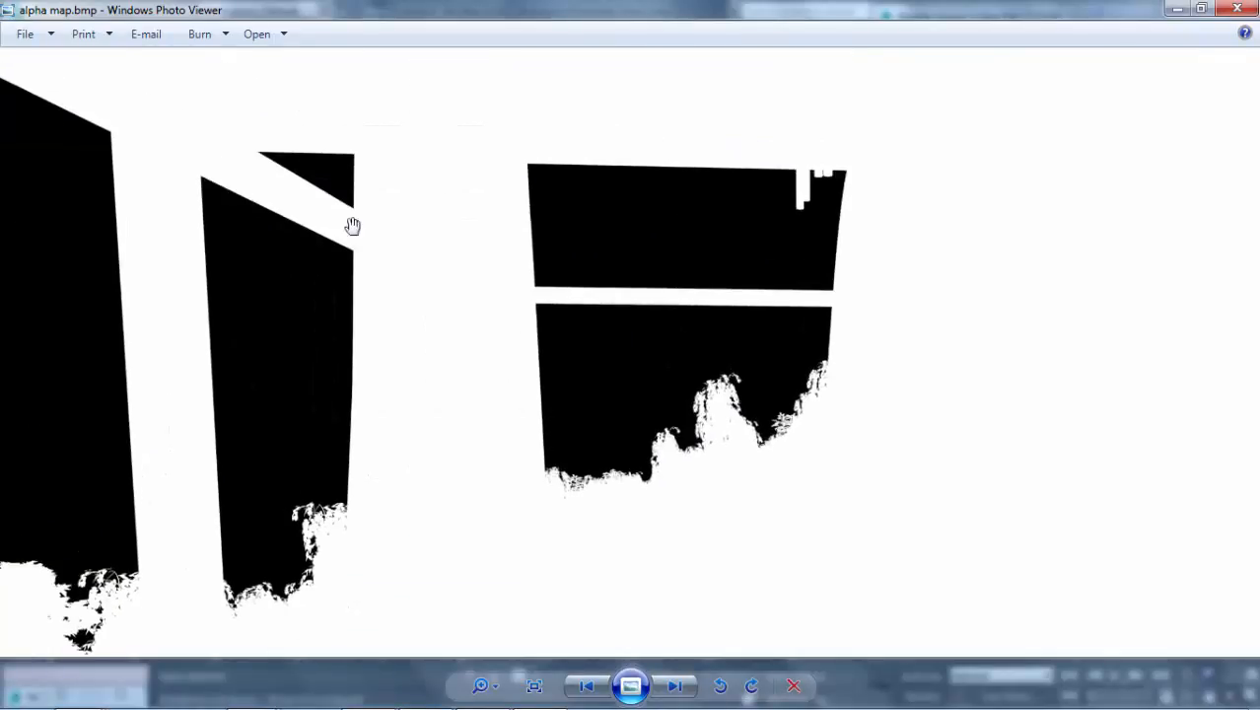
{"action": "scroll", "coordinate": [299, 162], "scroll_direction": "down", "scroll_amount": 1}
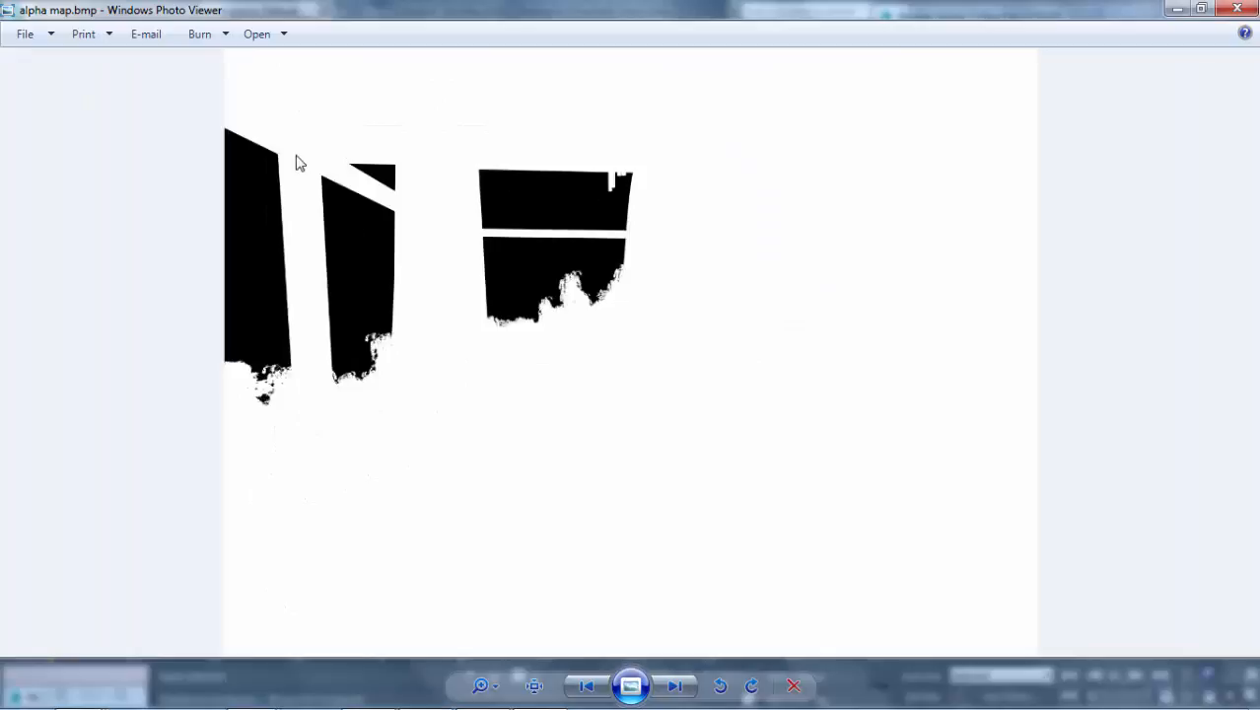
{"action": "left_click", "coordinate": [1245, 20]}
- Place alpha map.bmp from the Bedroom folder into the final.bmp document in Photoshop at 100% scale
{"action": "left_click", "coordinate": [763, 316]}
{"action": "left_click", "coordinate": [711, 224]}
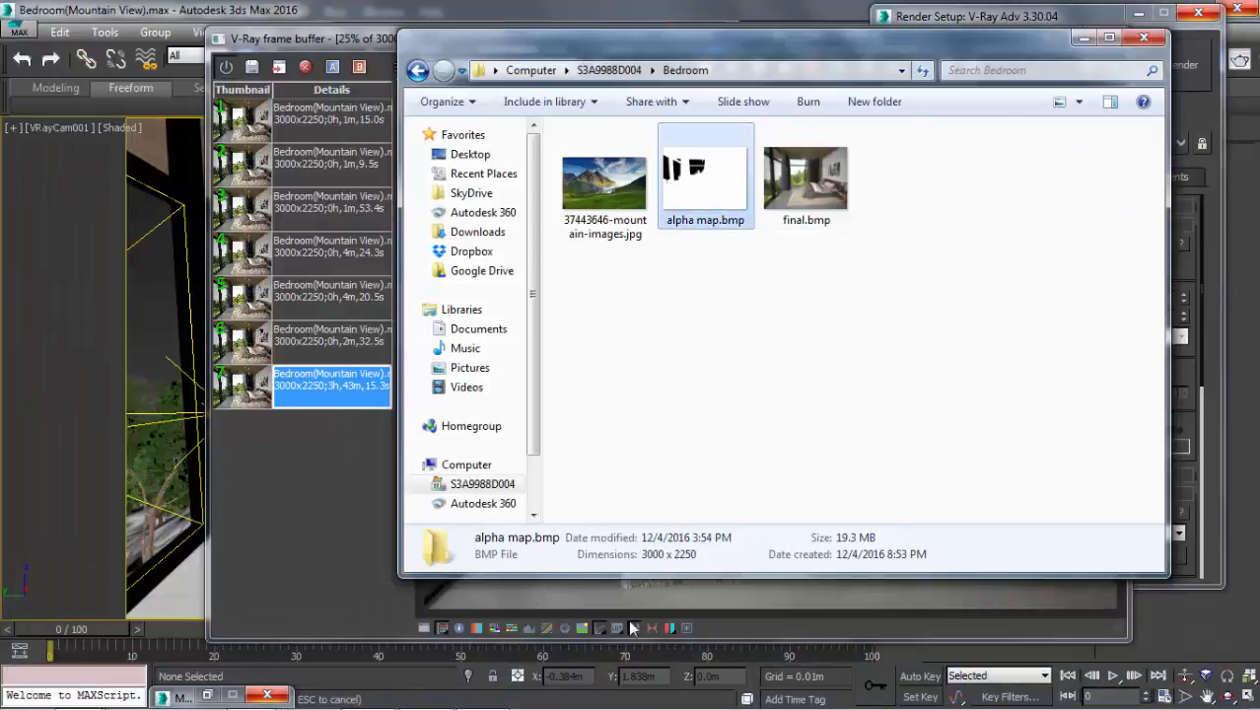
{"action": "left_click_drag", "start_coordinate": [705, 183], "coordinate": [456, 458]}
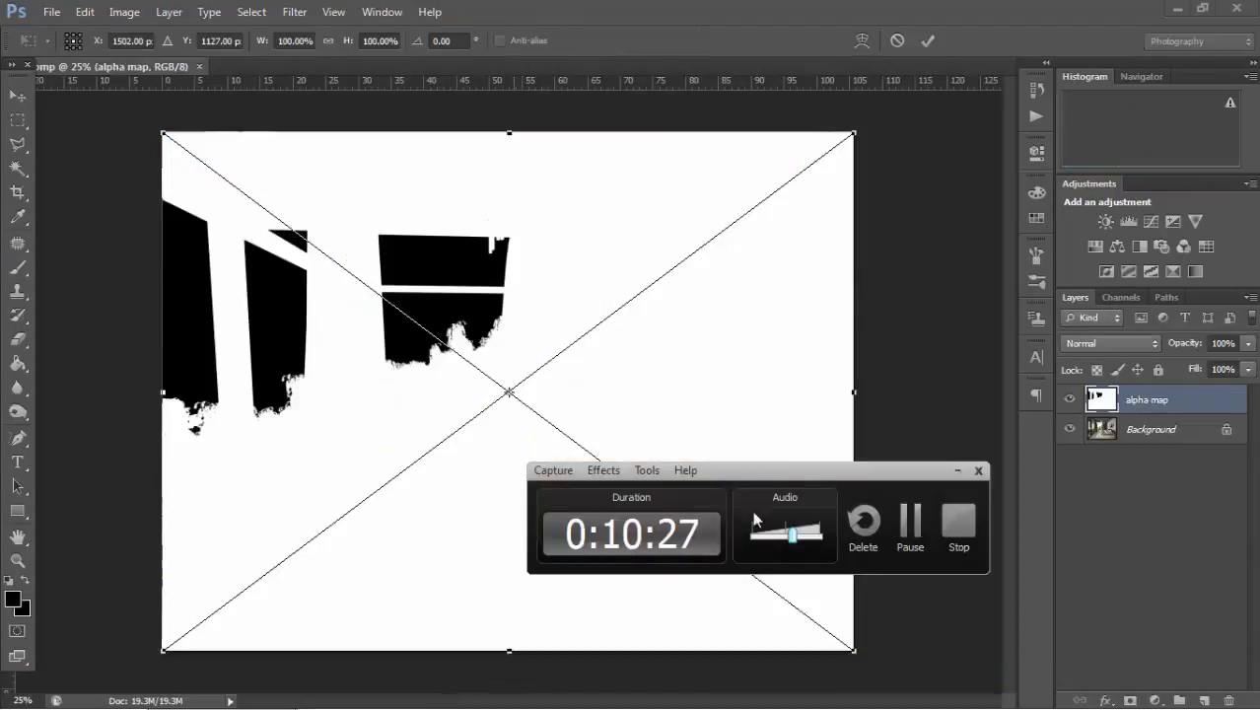
{"action": "left_click_drag", "start_coordinate": [814, 476], "coordinate": [1082, 620]}
{"action": "left_click", "coordinate": [1226, 616]}
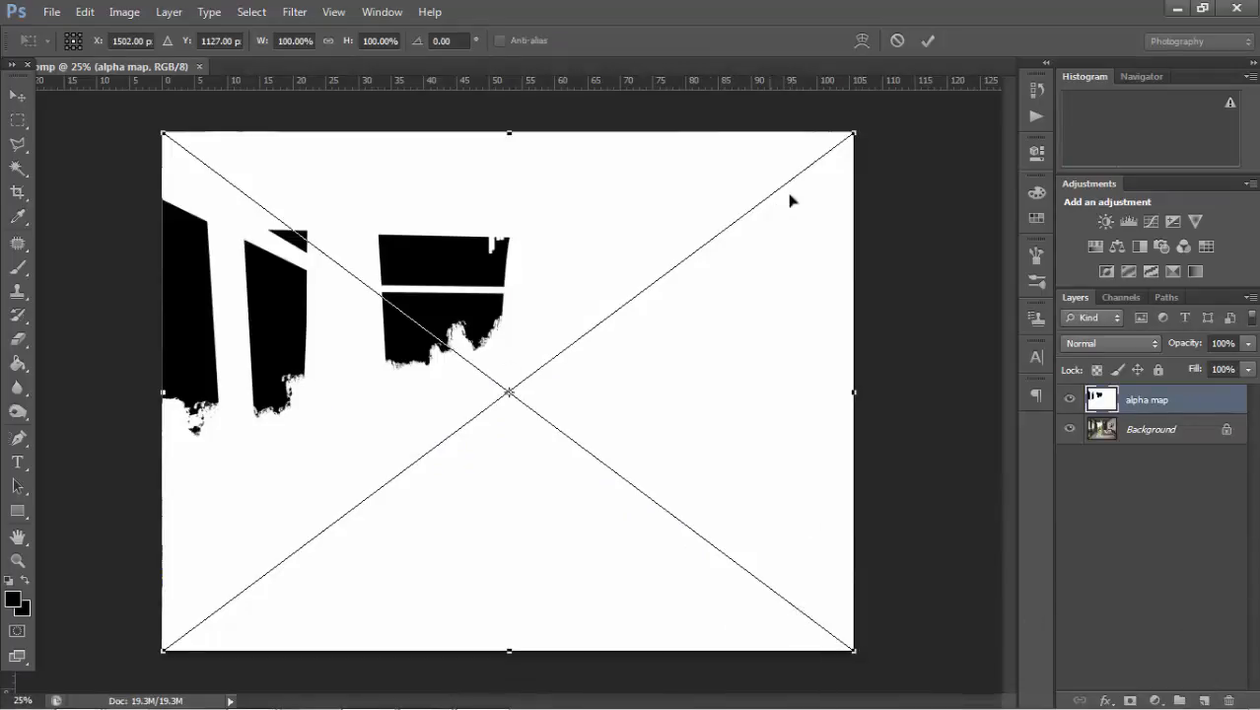
{"action": "key", "text": "Return"}
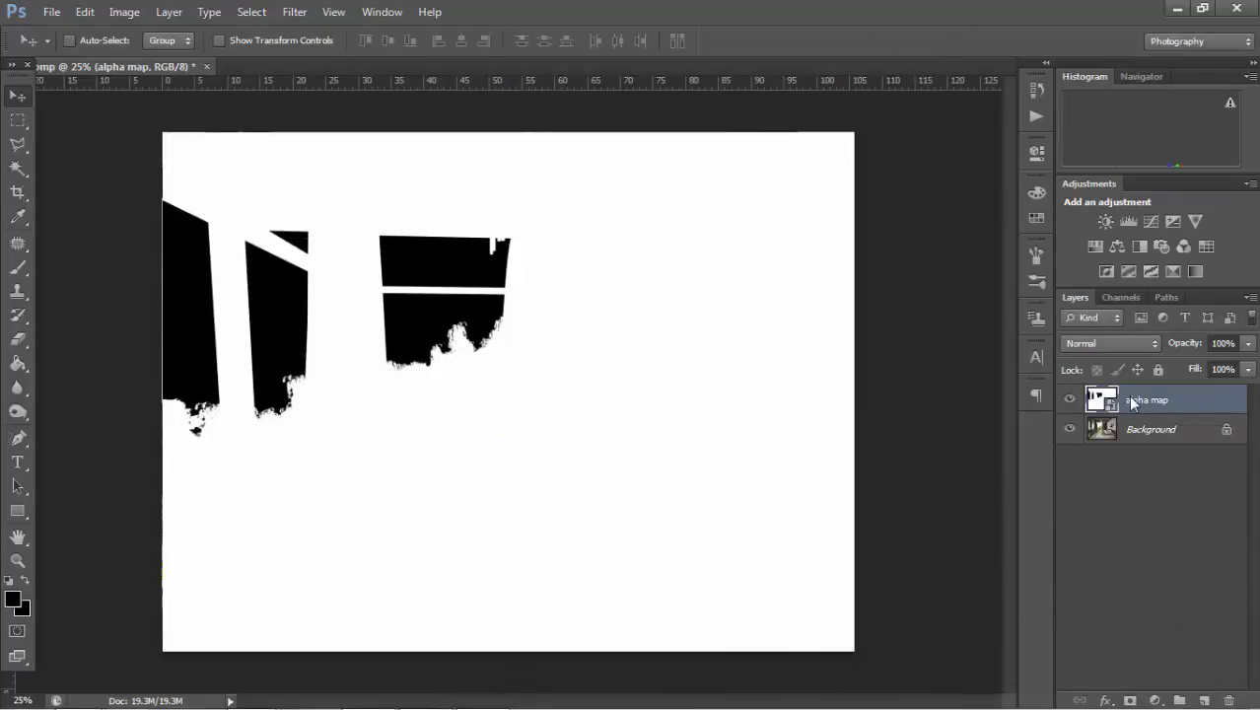
- Rasterize the alpha map layer and align it with the canvas edges over the Background render
{"action": "right_click", "coordinate": [1133, 400]}
{"action": "left_click", "coordinate": [985, 253]}
{"action": "left_click_drag", "start_coordinate": [309, 239], "coordinate": [381, 323]}
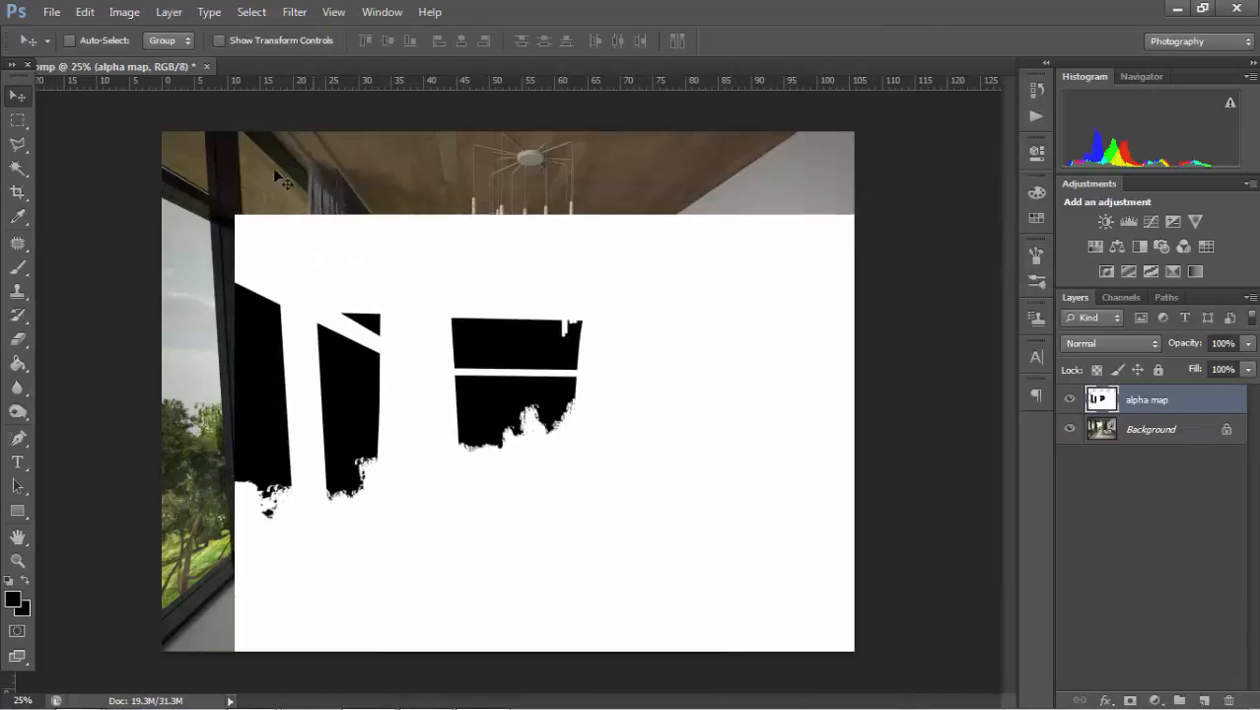
{"action": "left_click_drag", "start_coordinate": [338, 234], "coordinate": [281, 162]}
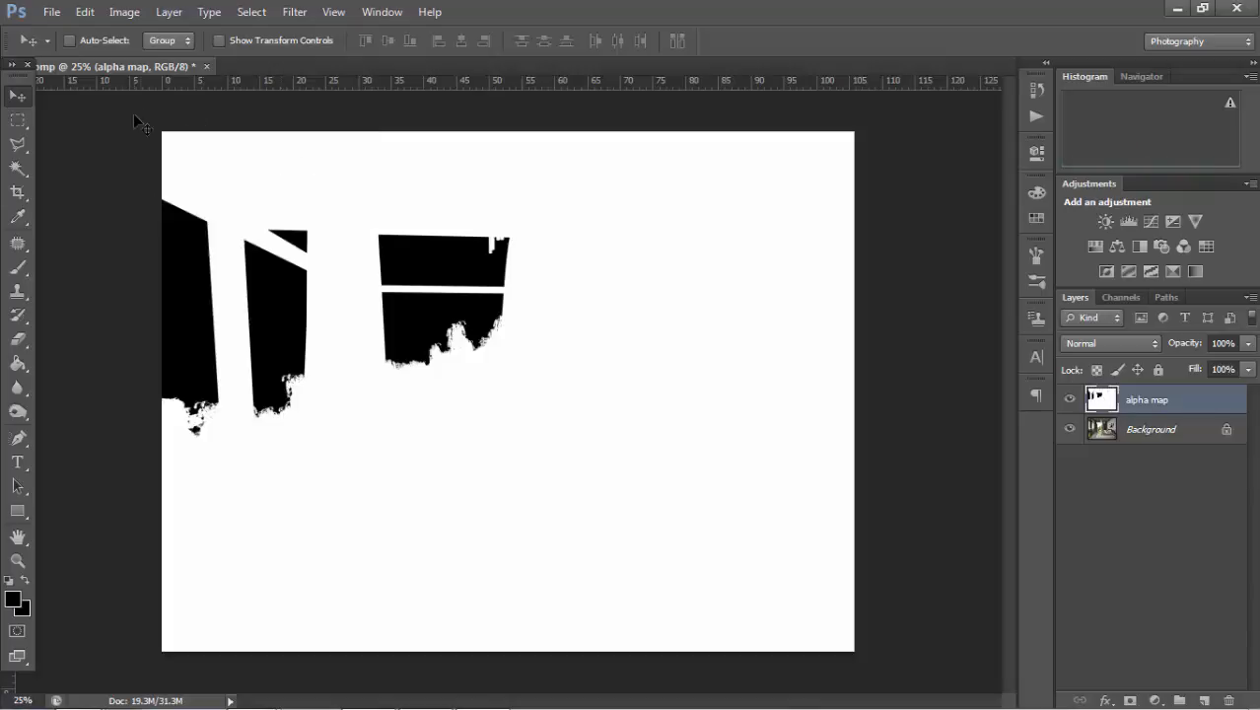
{"action": "scroll", "coordinate": [133, 114], "scroll_direction": "up", "scroll_amount": 5, "text": "alt"}
{"action": "scroll", "coordinate": [496, 178], "scroll_direction": "down", "scroll_amount": 3, "text": "alt"}
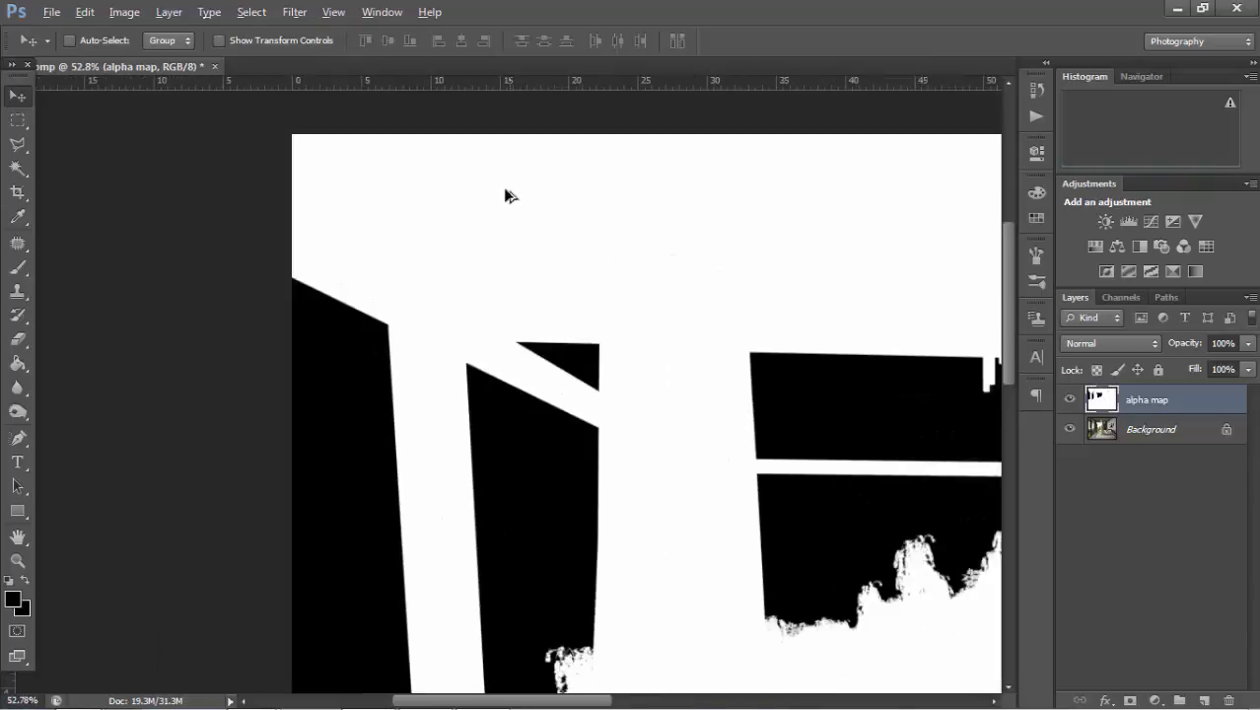
- Duplicate the Background layer under the default copy name and hide the original
{"action": "left_click", "coordinate": [1154, 430]}
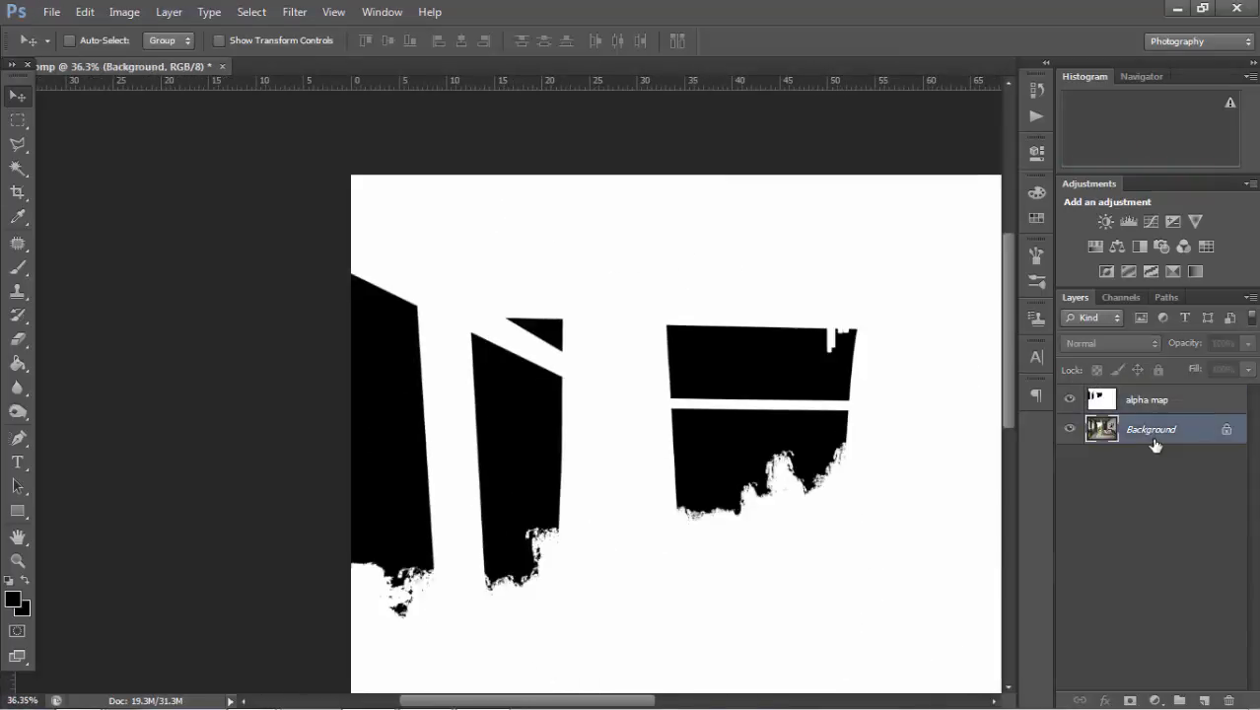
{"action": "right_click", "coordinate": [1171, 438]}
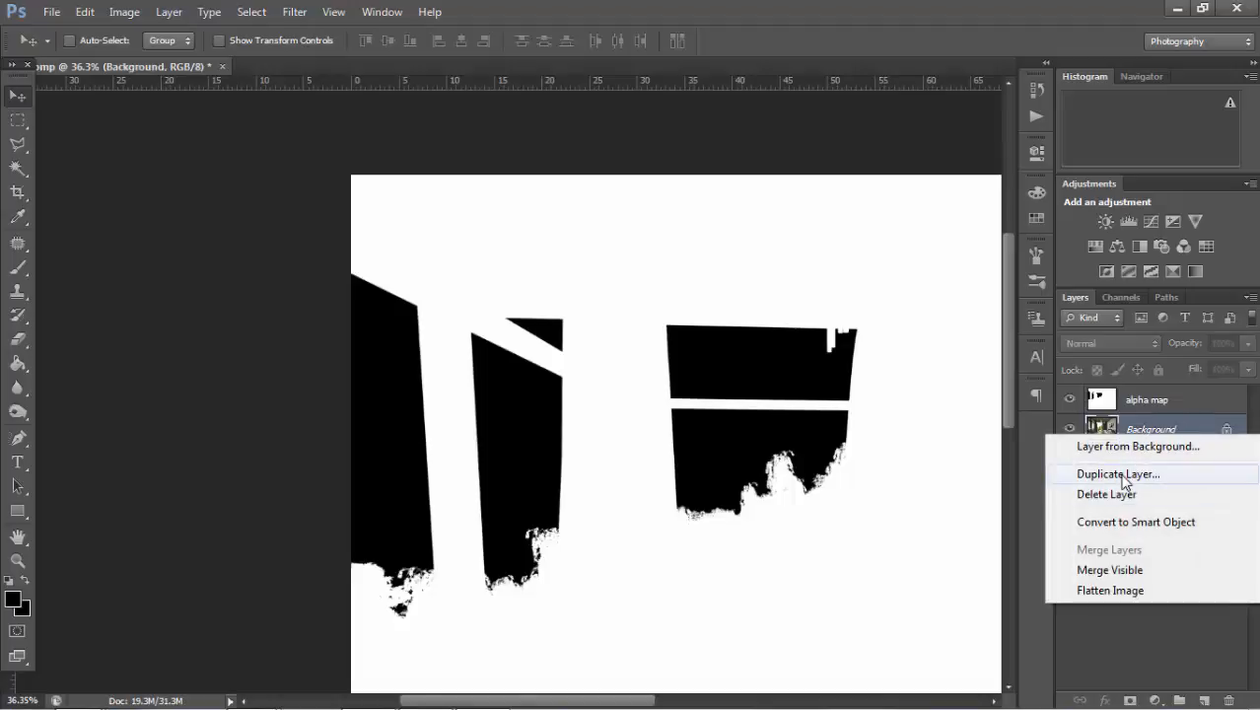
{"action": "left_click", "coordinate": [1202, 673]}
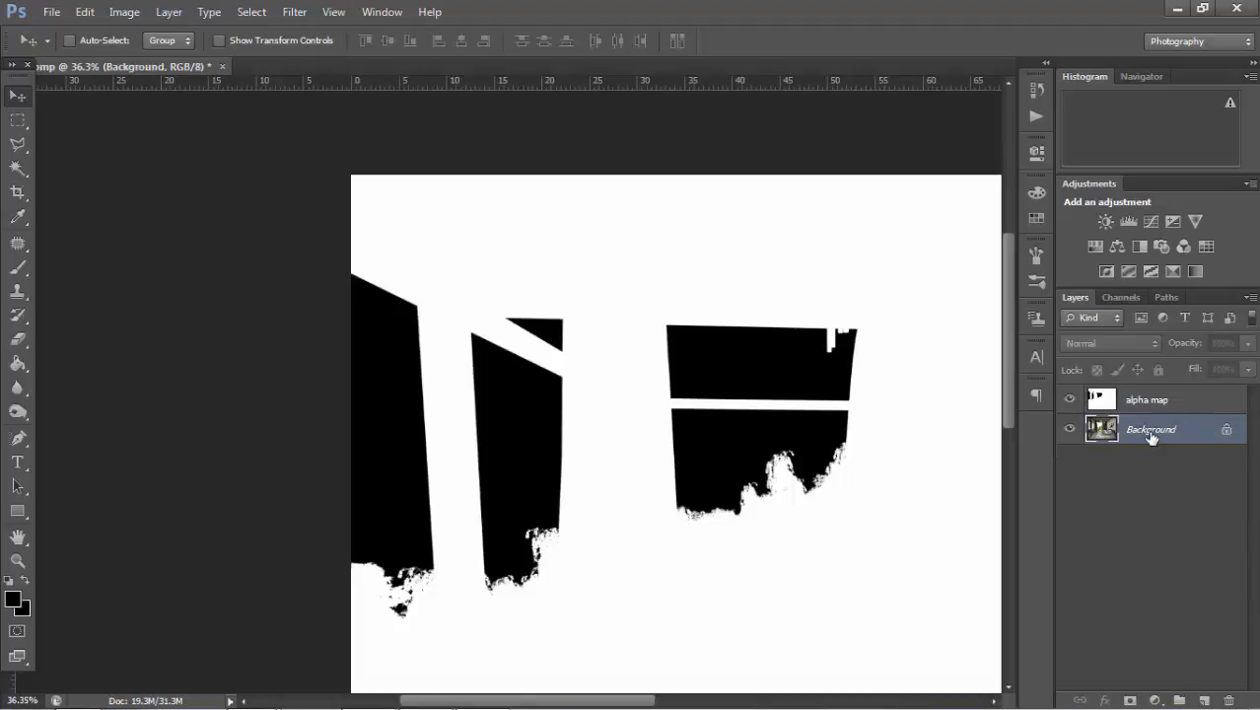
{"action": "right_click", "coordinate": [1152, 437]}
{"action": "left_click", "coordinate": [1077, 472]}
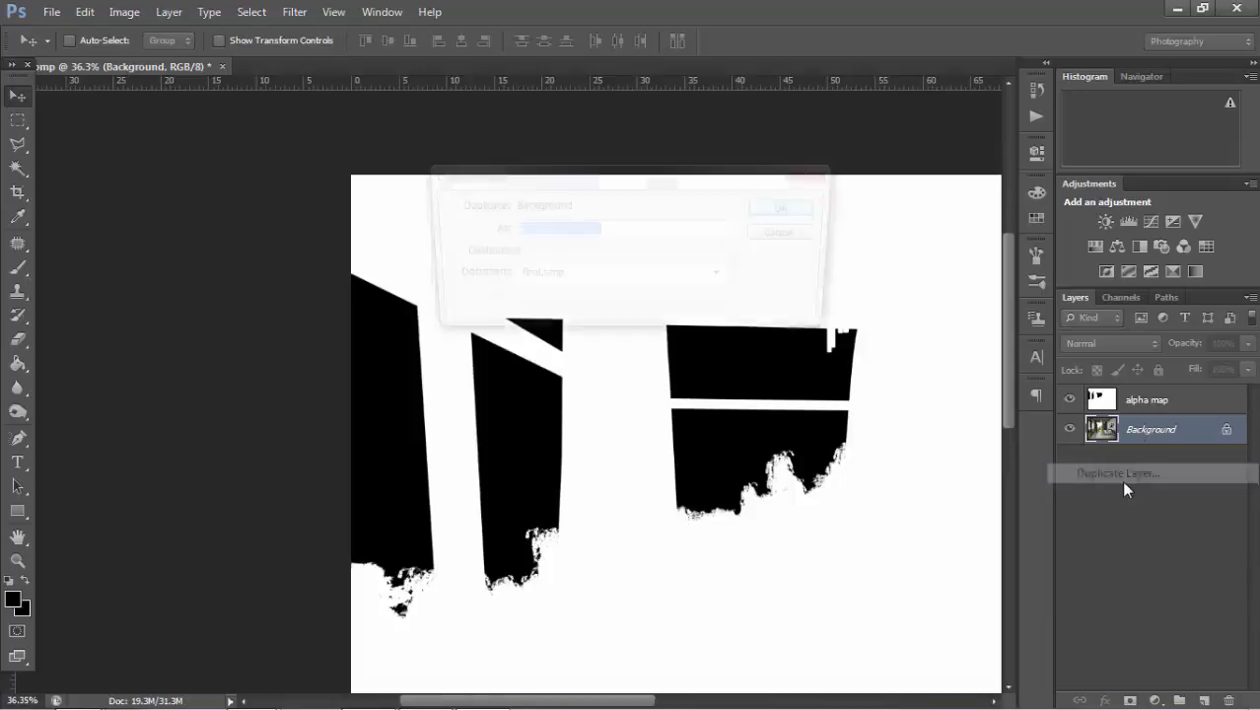
{"action": "left_click", "coordinate": [805, 213]}
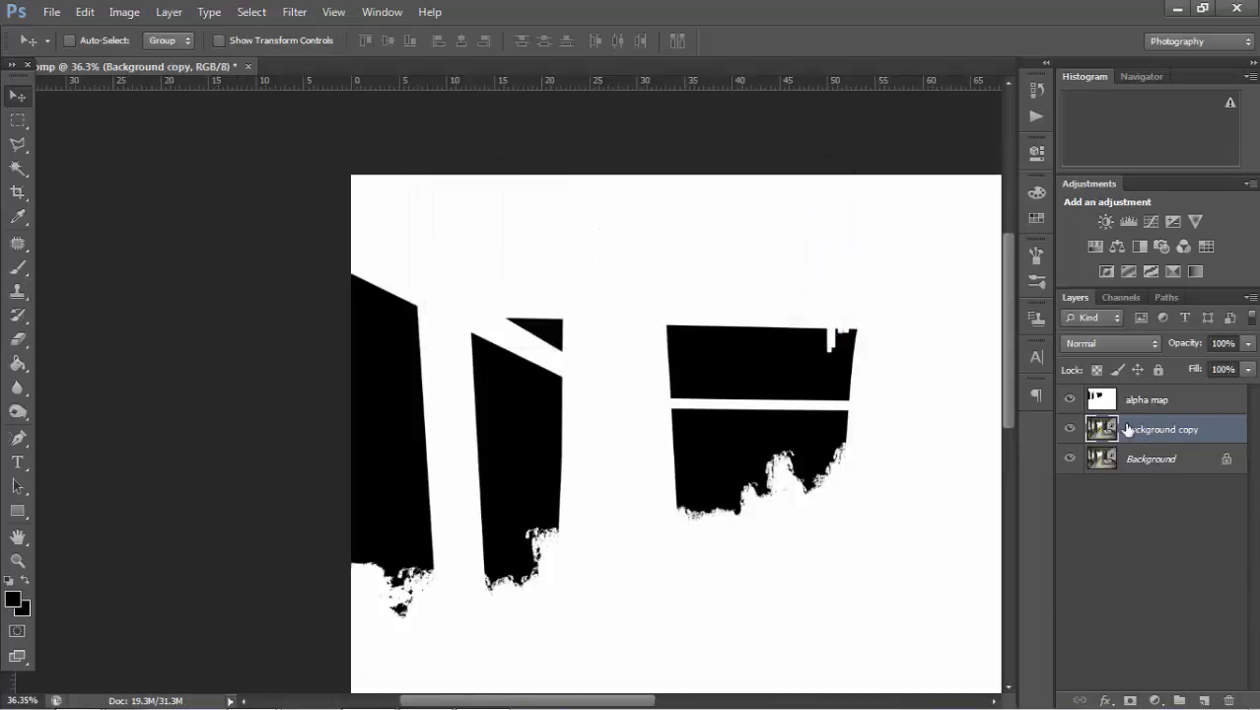
{"action": "scroll", "coordinate": [900, 361], "scroll_direction": "down", "scroll_amount": 2}
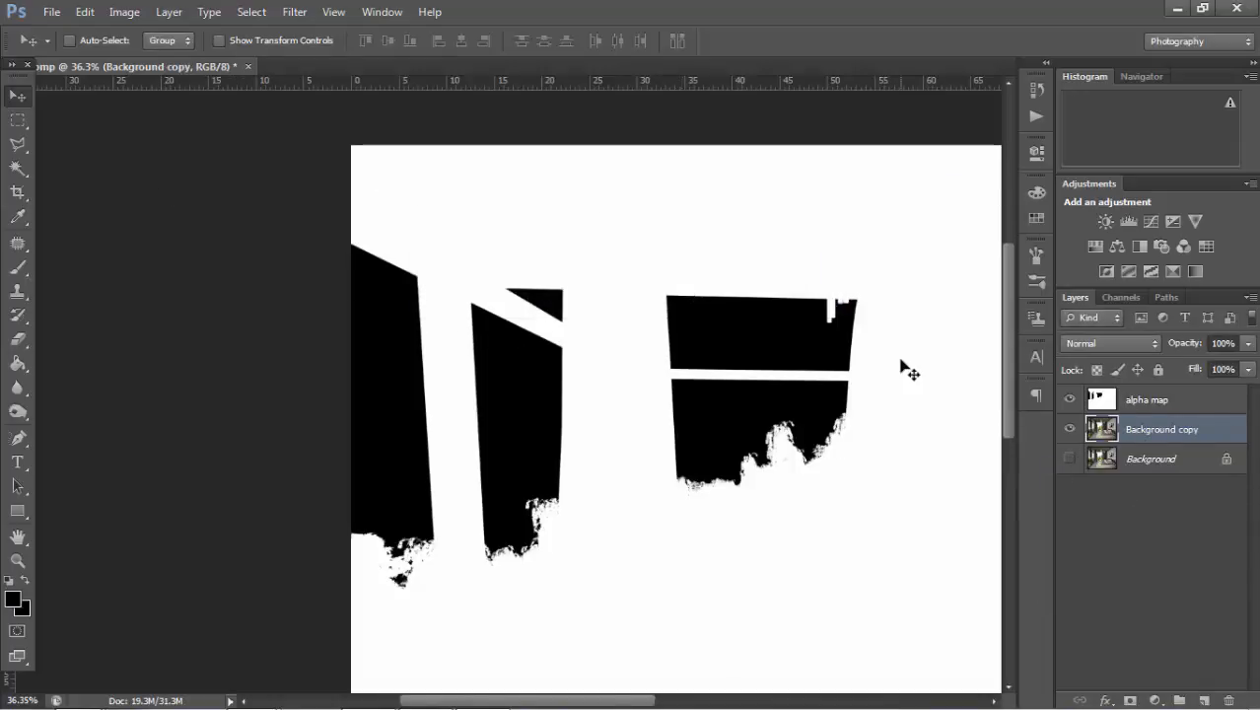
- Select the alpha map's black window openings with Color Range and hide the alpha map layer
{"action": "left_click", "coordinate": [294, 12]}
{"action": "mouse_move", "coordinate": [252, 12]}
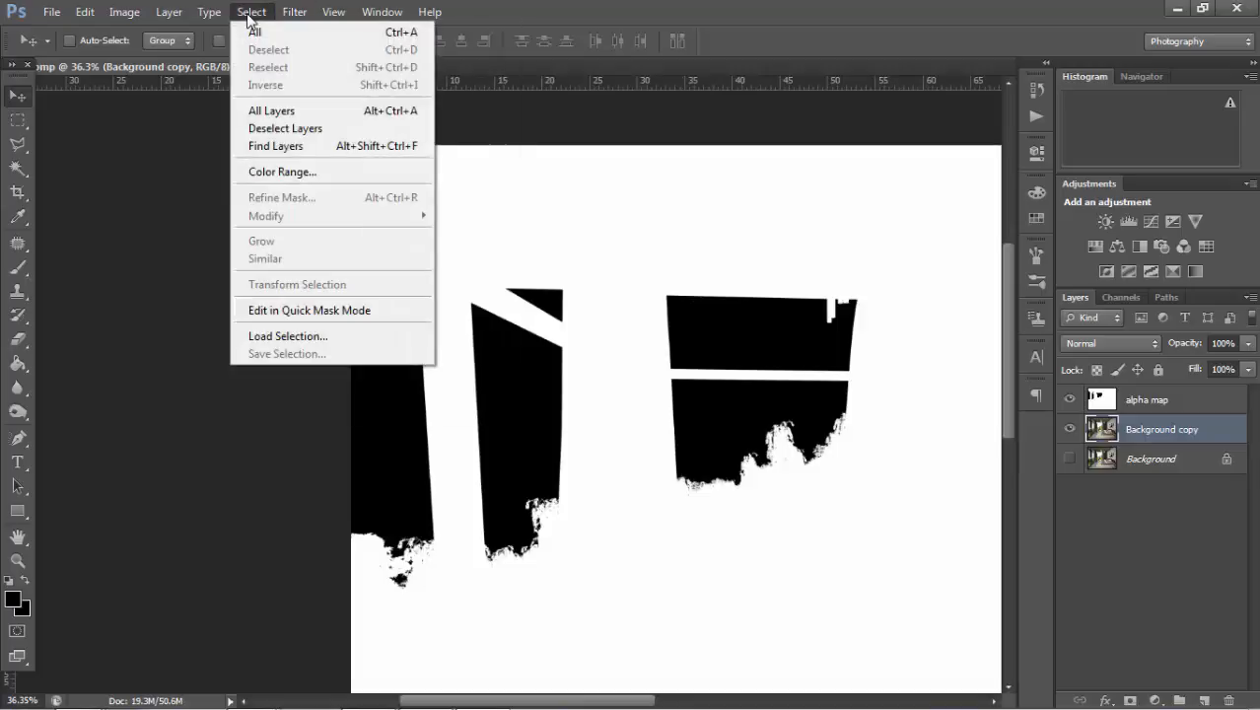
{"action": "left_click", "coordinate": [288, 173]}
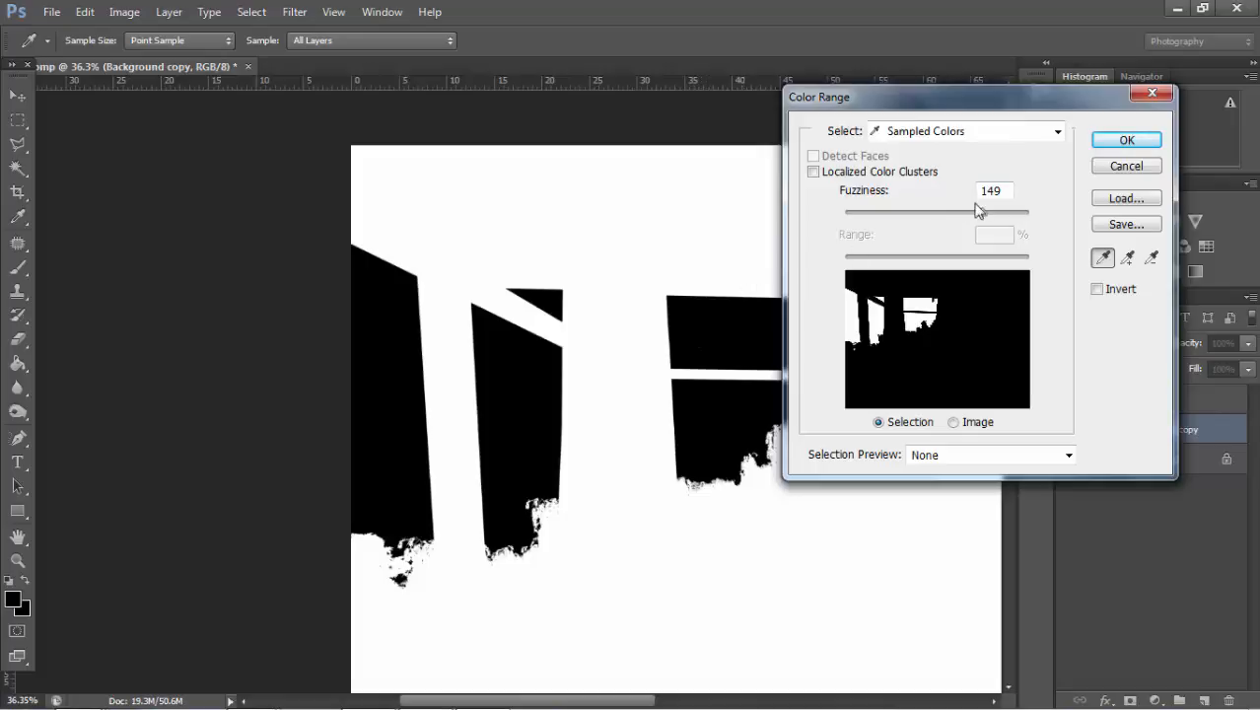
{"action": "mouse_move", "coordinate": [939, 217]}
{"action": "left_mouse_down"}
{"action": "mouse_move", "coordinate": [977, 211]}
{"action": "mouse_move", "coordinate": [937, 212]}
{"action": "left_mouse_up"}
{"action": "left_click", "coordinate": [1124, 141]}
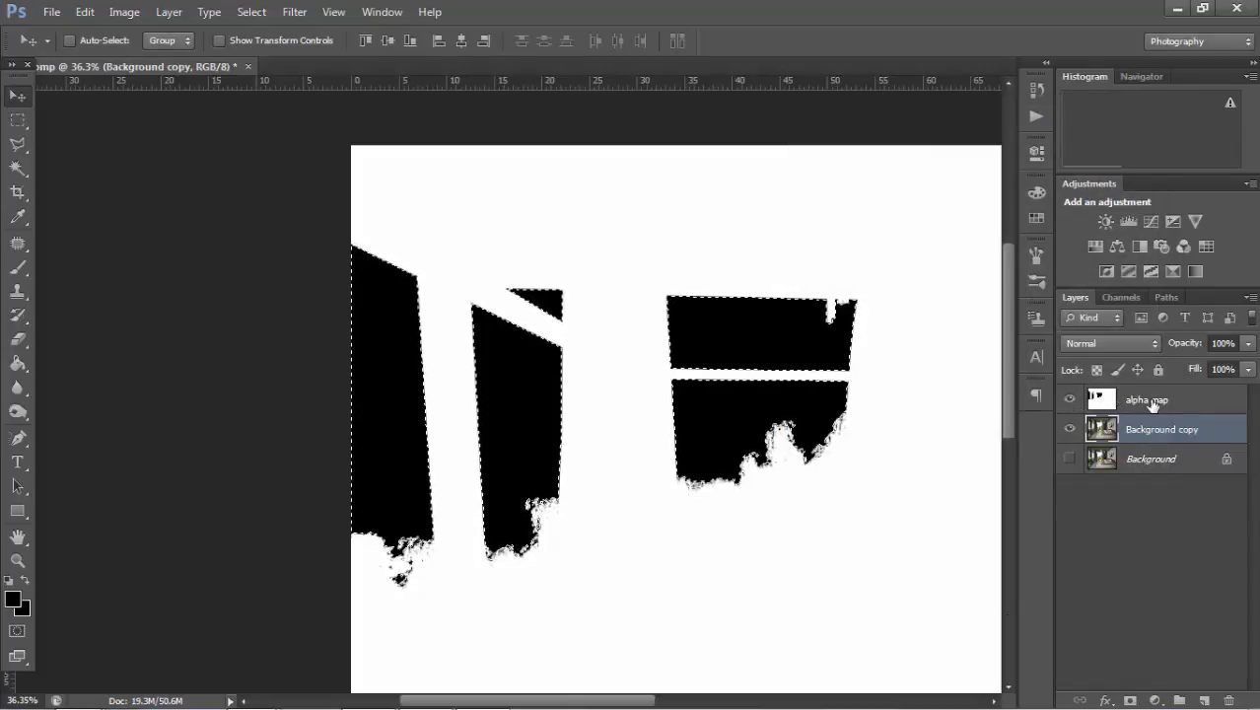
{"action": "left_click", "coordinate": [1069, 398]}
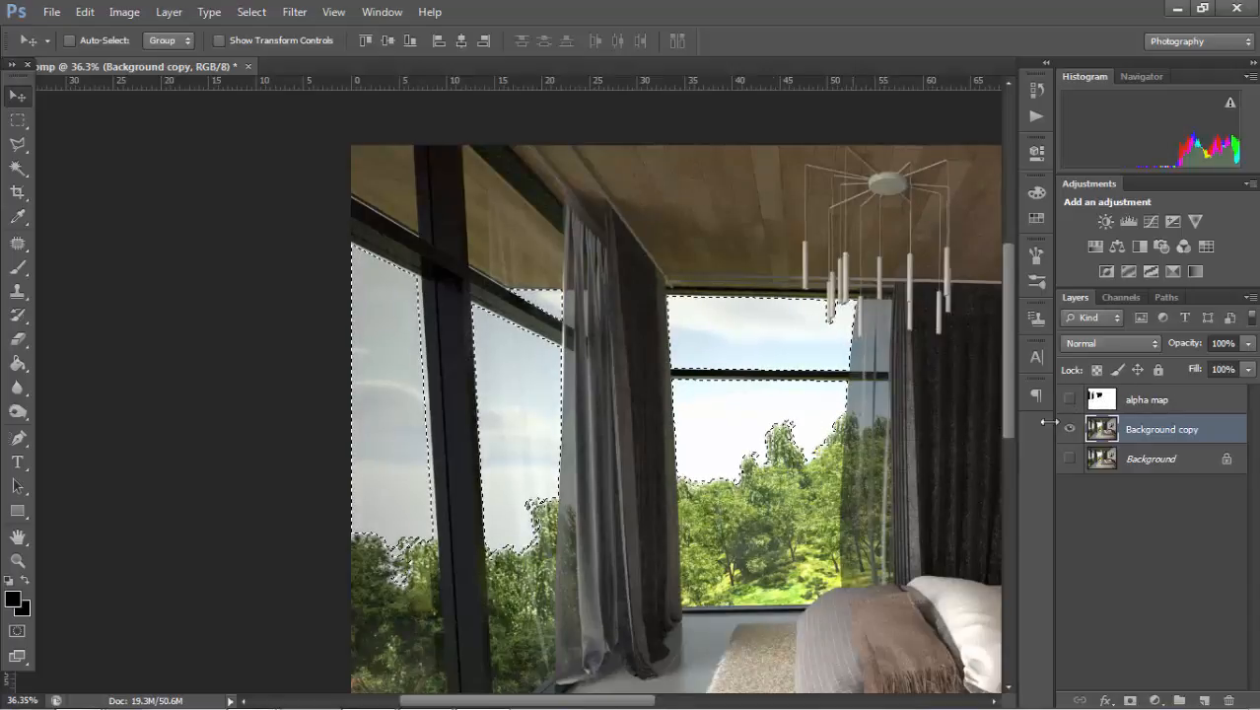
- Add the missed strips of sky along the left window post to the selection with the Magic Wand
{"action": "scroll", "coordinate": [391, 283], "scroll_direction": "up", "scroll_amount": 10, "text": "alt"}
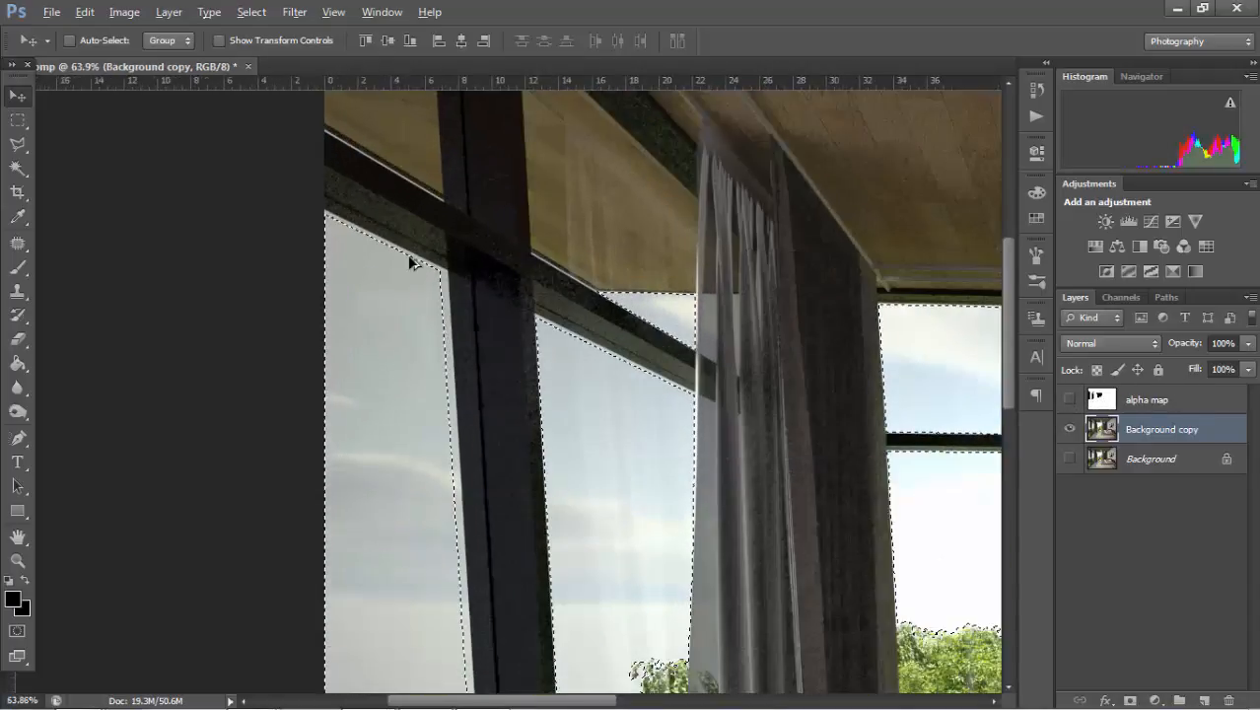
{"action": "scroll", "coordinate": [476, 281], "scroll_direction": "up", "scroll_amount": 3, "text": "alt"}
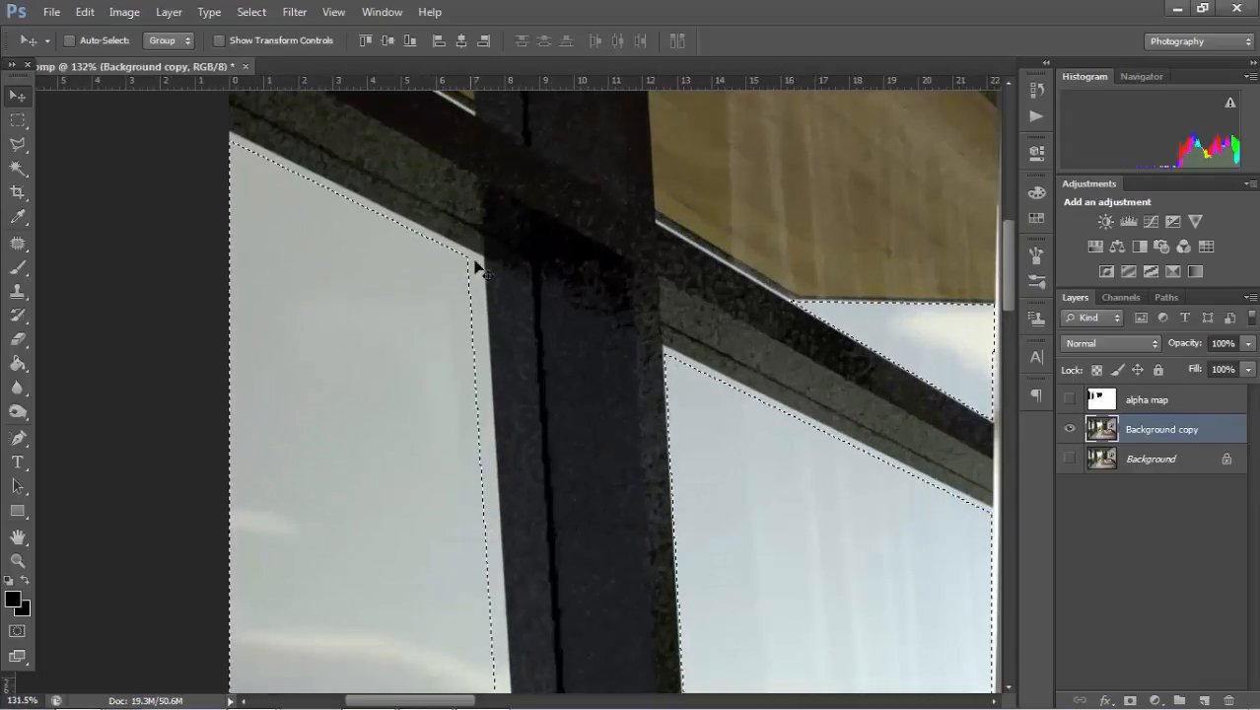
{"action": "scroll", "coordinate": [483, 301], "scroll_direction": "down", "scroll_amount": 5, "text": "alt"}
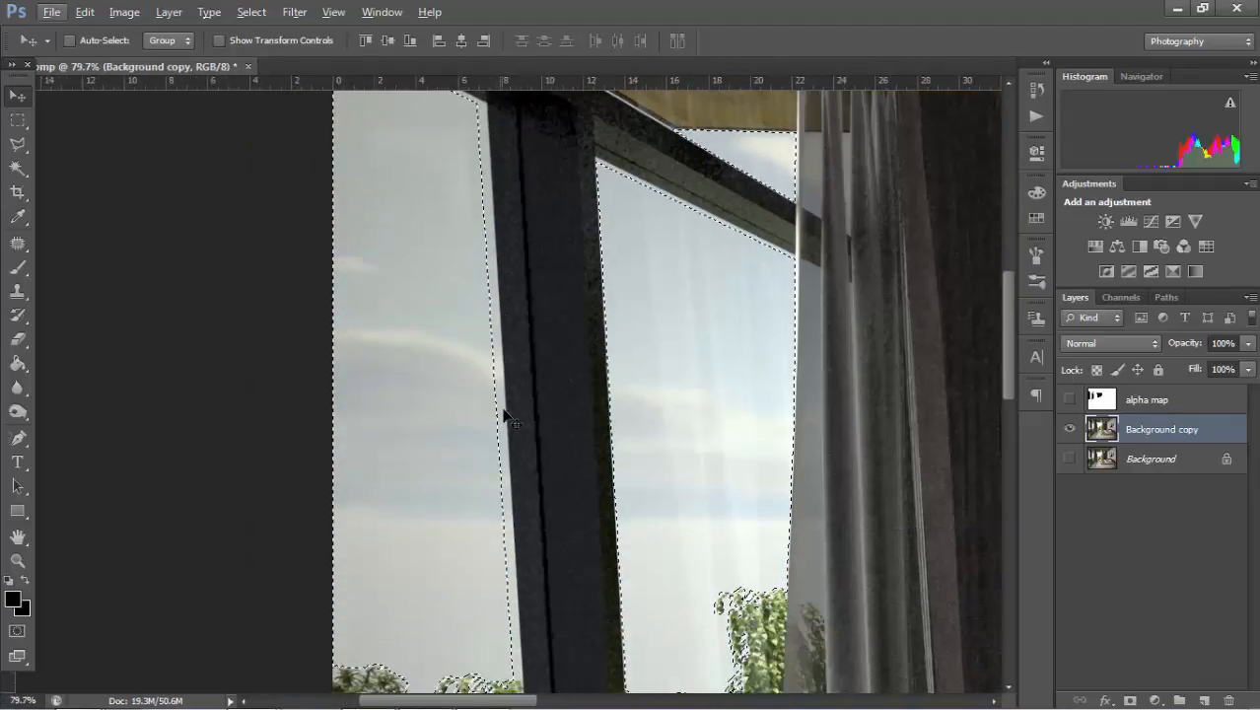
{"action": "key", "text": "w"}
{"action": "key", "text": "alt+w"}
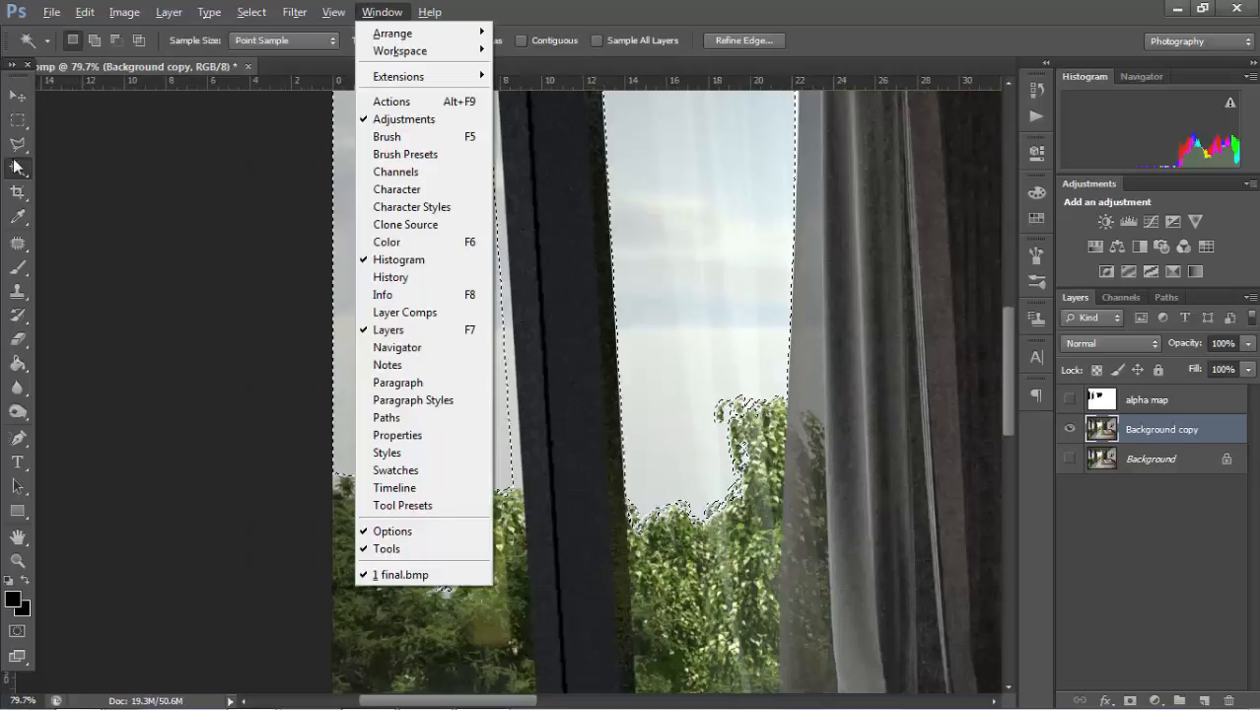
{"action": "key", "text": "Escape"}
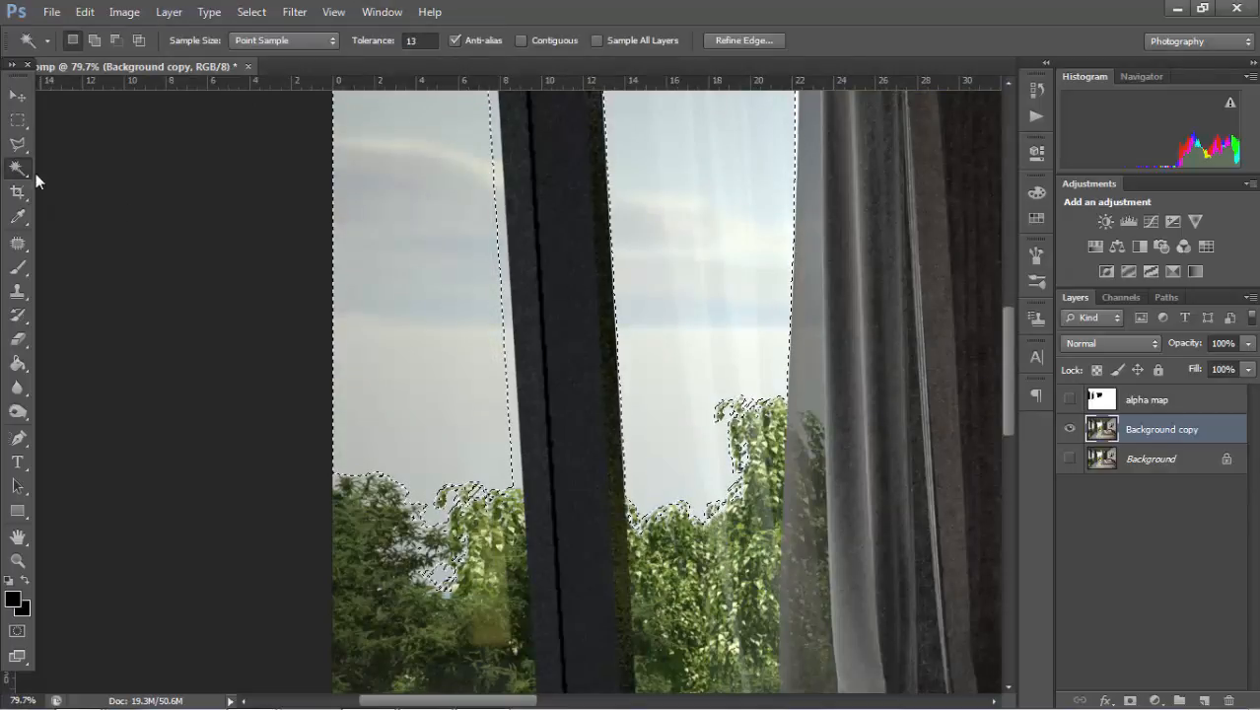
{"action": "left_click", "coordinate": [505, 271]}
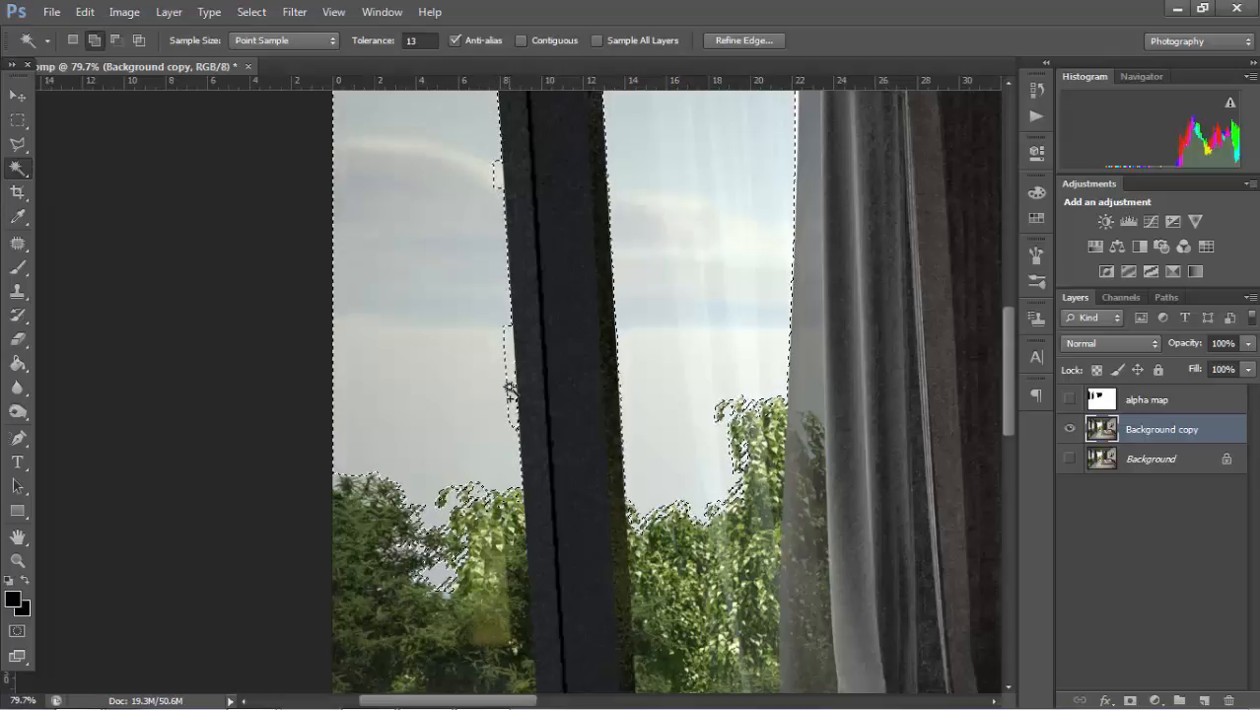
{"action": "scroll", "coordinate": [509, 219], "scroll_direction": "up", "scroll_amount": 5}
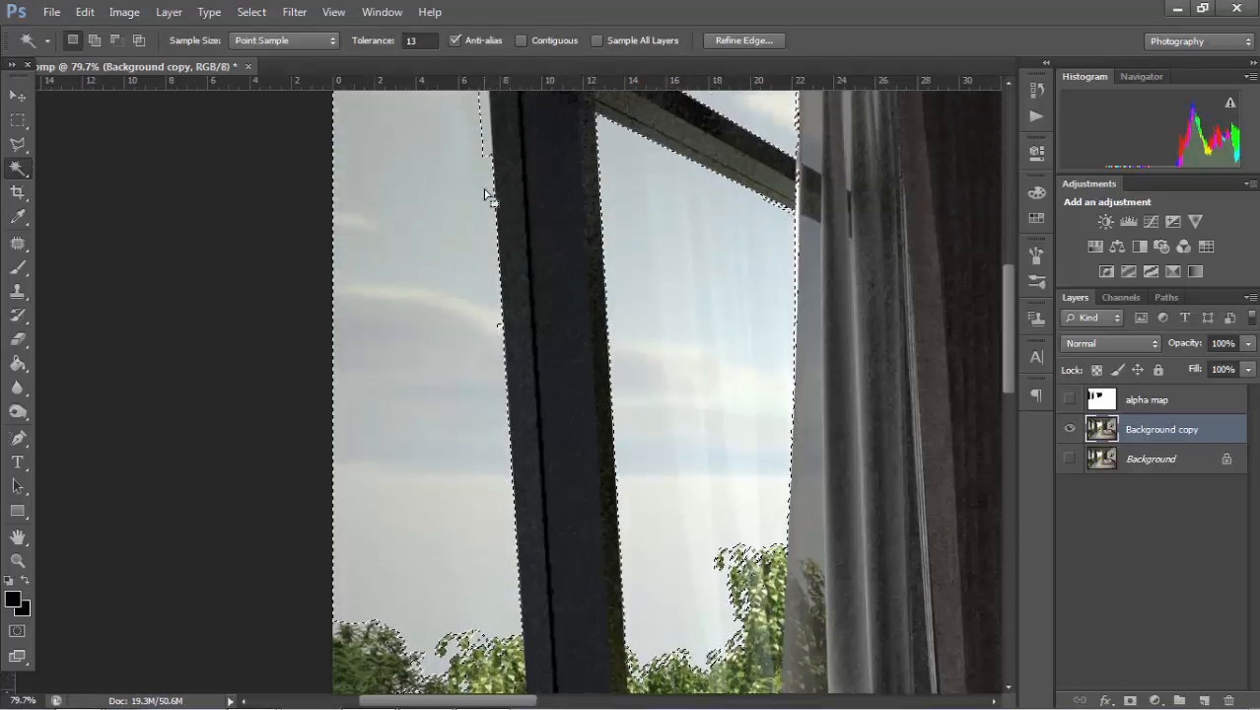
{"action": "left_click", "coordinate": [482, 258], "text": "shift"}
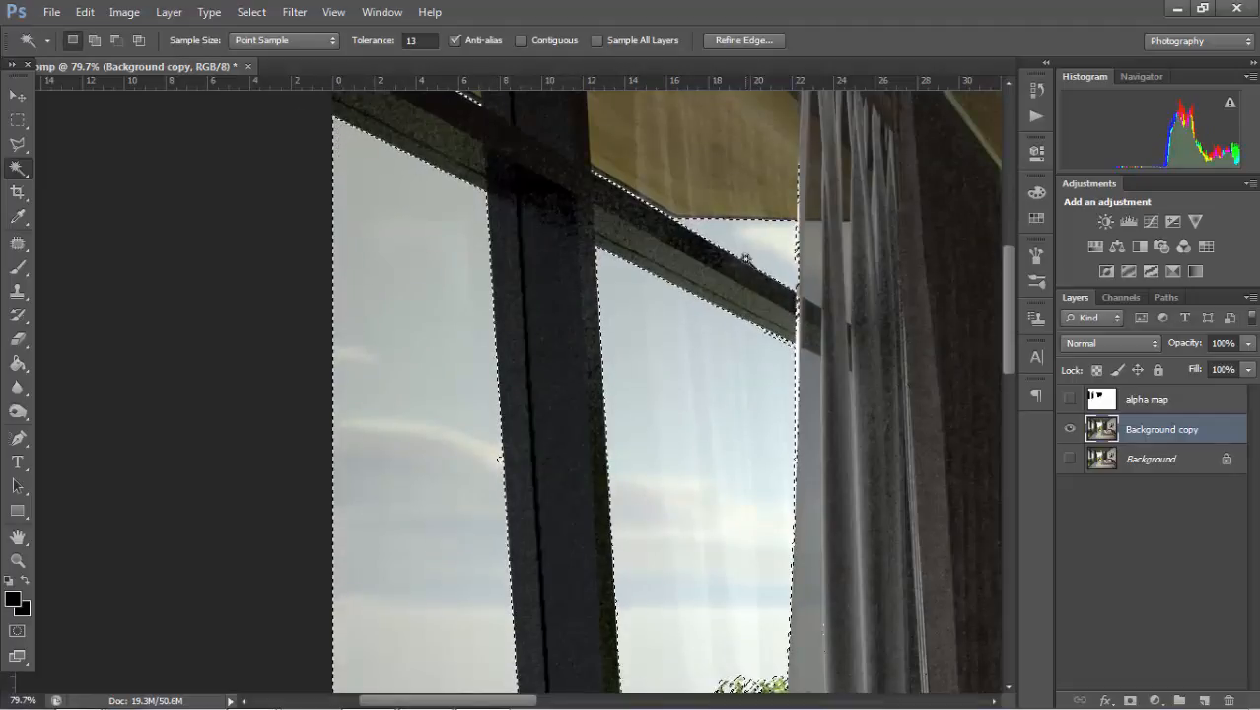
{"action": "scroll", "coordinate": [742, 250], "scroll_direction": "up", "scroll_amount": 2}
- Subtract the parts of the pendant lamps above the back window's top edge from the selection with the Rectangular Marquee
{"action": "scroll", "coordinate": [834, 361], "scroll_direction": "down", "scroll_amount": 5, "text": "alt"}
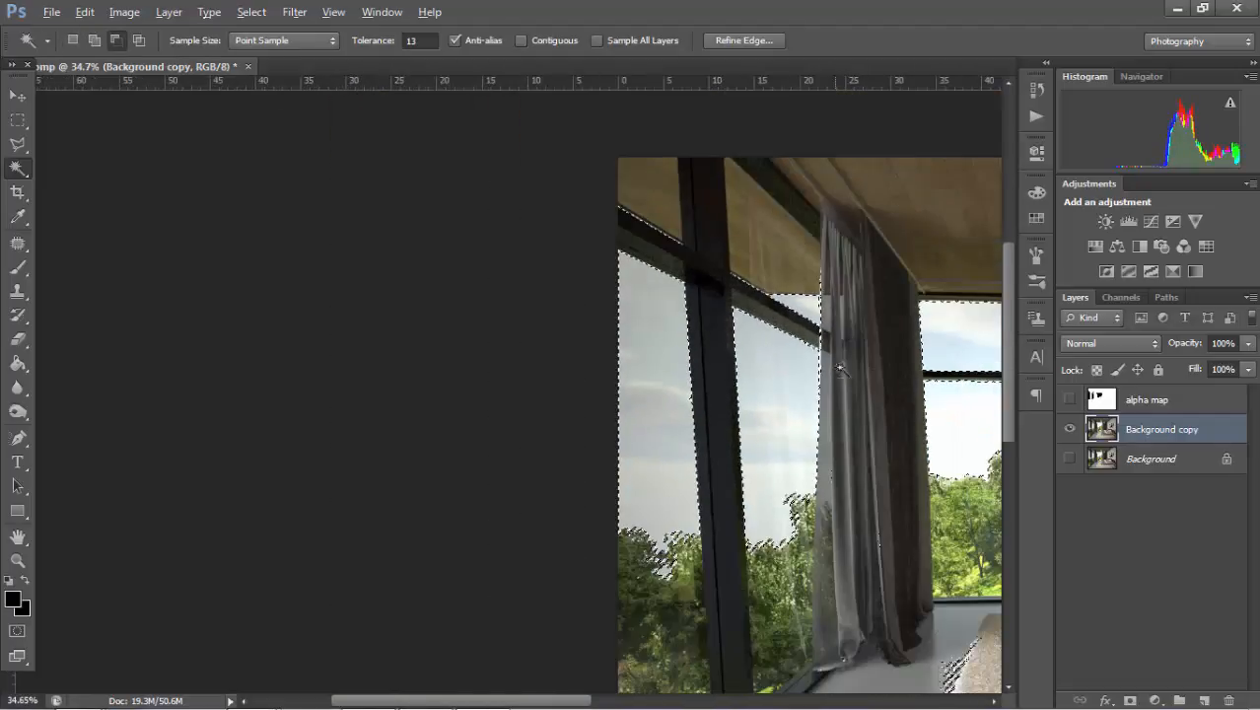
{"action": "scroll", "coordinate": [960, 343], "scroll_direction": "up", "scroll_amount": 3, "text": "alt"}
{"action": "key", "text": "h"}
{"action": "left_click_drag", "start_coordinate": [960, 343], "coordinate": [605, 269]}
{"action": "key", "text": "v"}
{"action": "scroll", "coordinate": [707, 240], "scroll_direction": "up", "scroll_amount": 2, "text": "alt"}
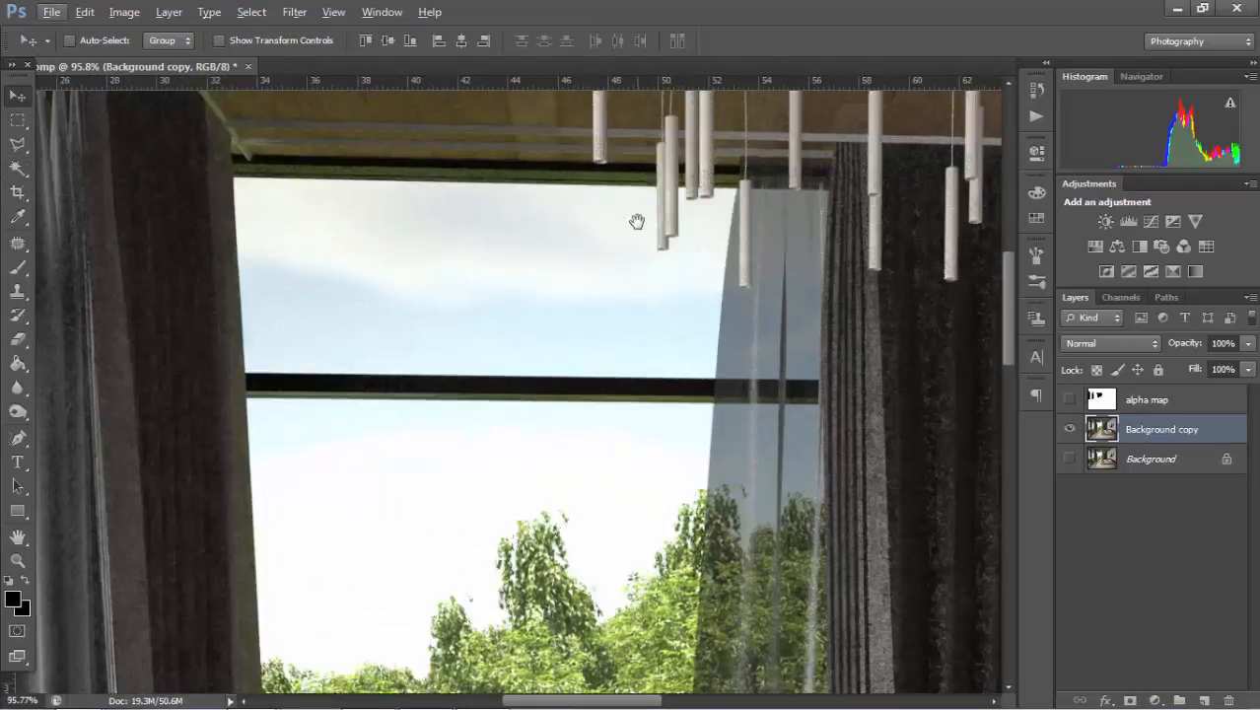
{"action": "scroll", "coordinate": [245, 160], "scroll_direction": "up", "scroll_amount": 3}
{"action": "left_click", "coordinate": [17, 119]}
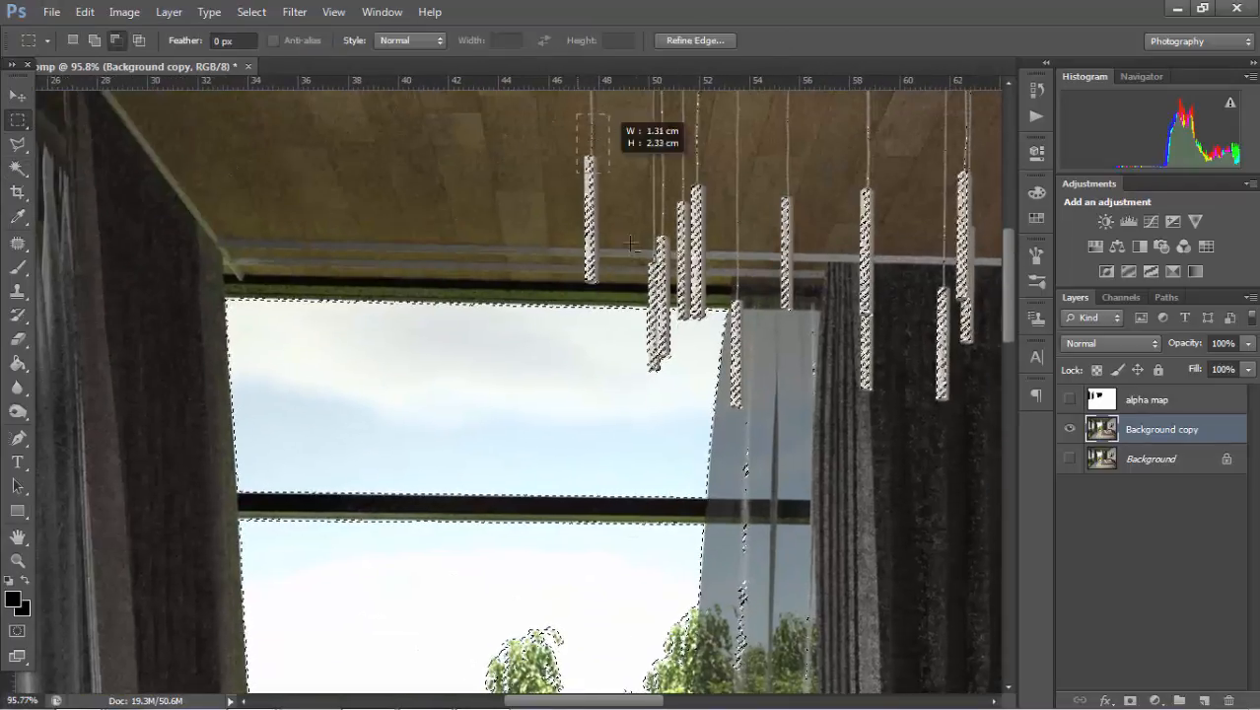
{"action": "left_click_drag", "start_coordinate": [552, 120], "coordinate": [620, 300]}
{"action": "left_click_drag", "start_coordinate": [620, 102], "coordinate": [825, 307]}
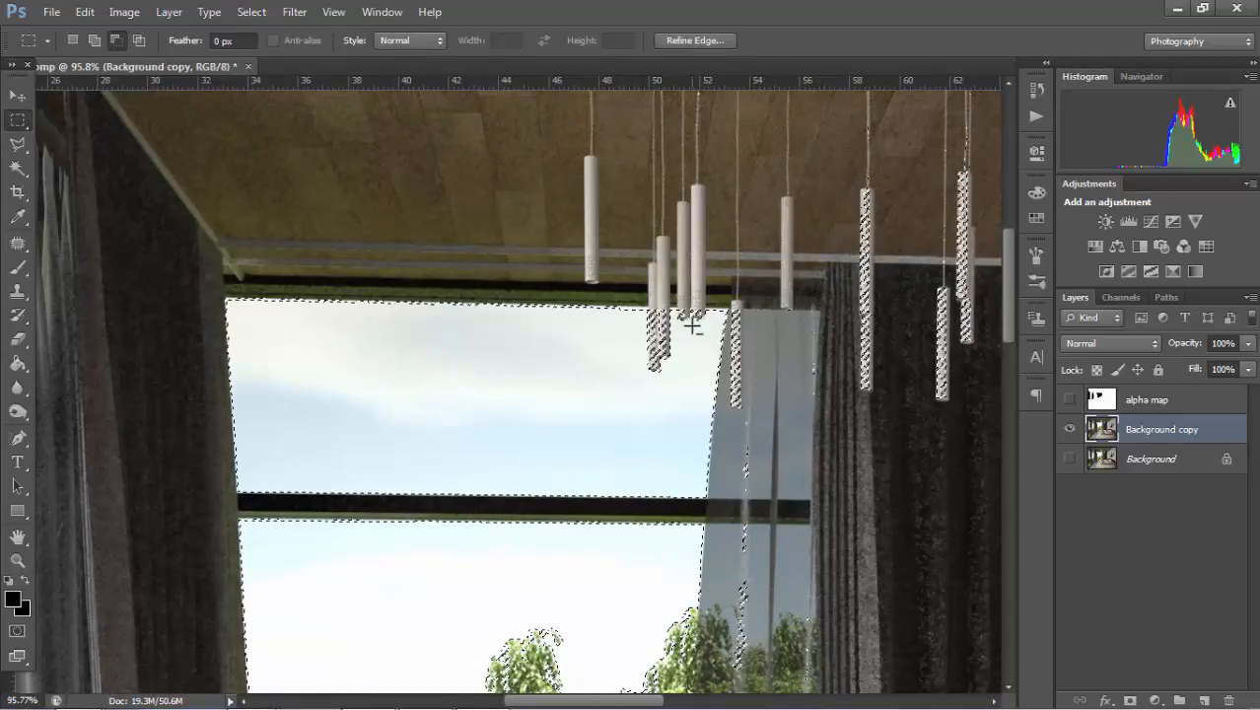
- Subtract the pendant lamp ends overlapping the back window's sky and sheer curtain from the selection
{"action": "scroll", "coordinate": [677, 414], "scroll_direction": "up", "scroll_amount": 3, "text": "alt"}
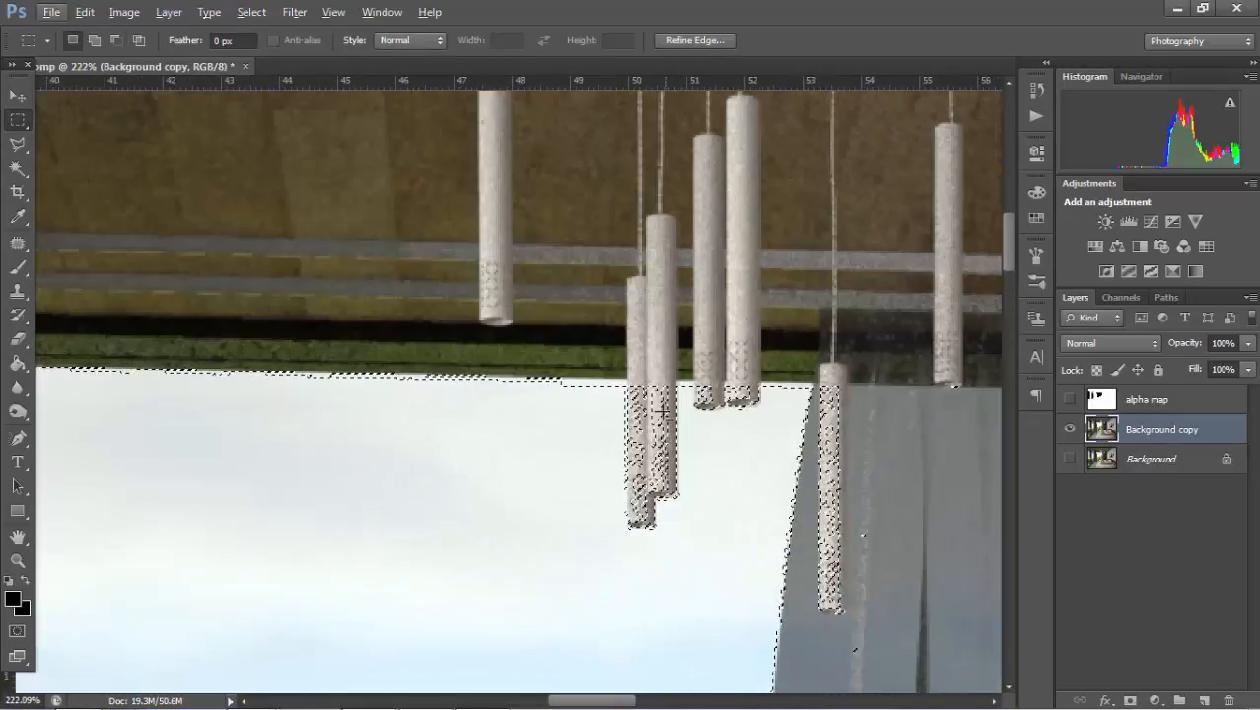
{"action": "left_click_drag", "start_coordinate": [628, 365], "coordinate": [629, 369]}
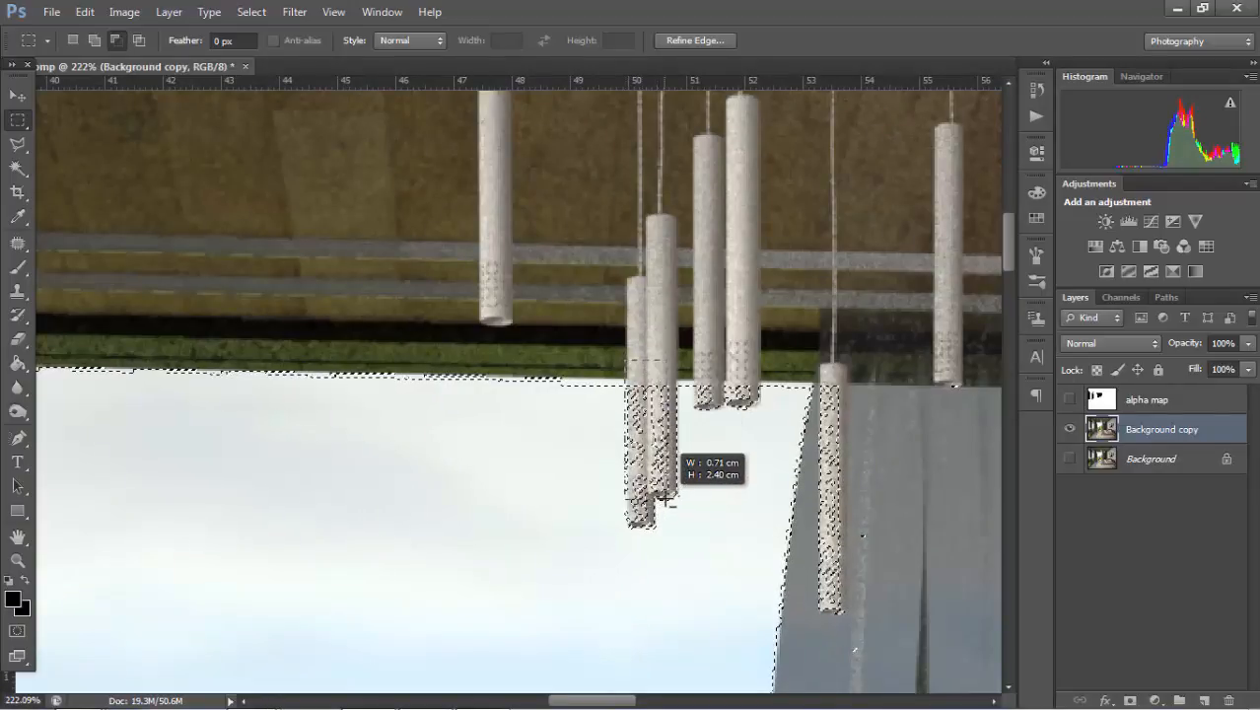
{"action": "left_click_drag", "start_coordinate": [667, 500], "coordinate": [627, 519]}
{"action": "left_click_drag", "start_coordinate": [580, 454], "coordinate": [625, 563], "text": "shift"}
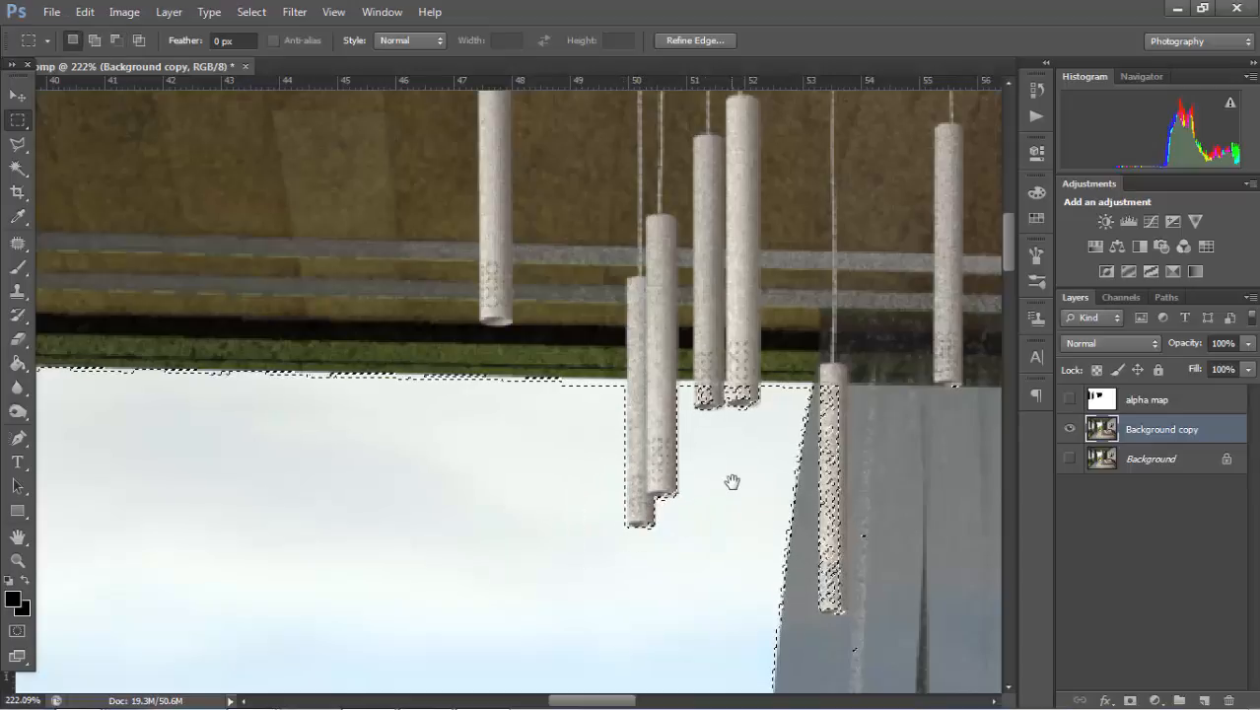
{"action": "left_click_drag", "start_coordinate": [732, 484], "coordinate": [537, 450]}
{"action": "mouse_move", "coordinate": [741, 293]}
{"action": "left_mouse_down", "text": "alt"}
{"action": "mouse_move", "coordinate": [646, 592]}
{"action": "mouse_move", "coordinate": [626, 613]}
{"action": "left_mouse_up", "text": "alt"}
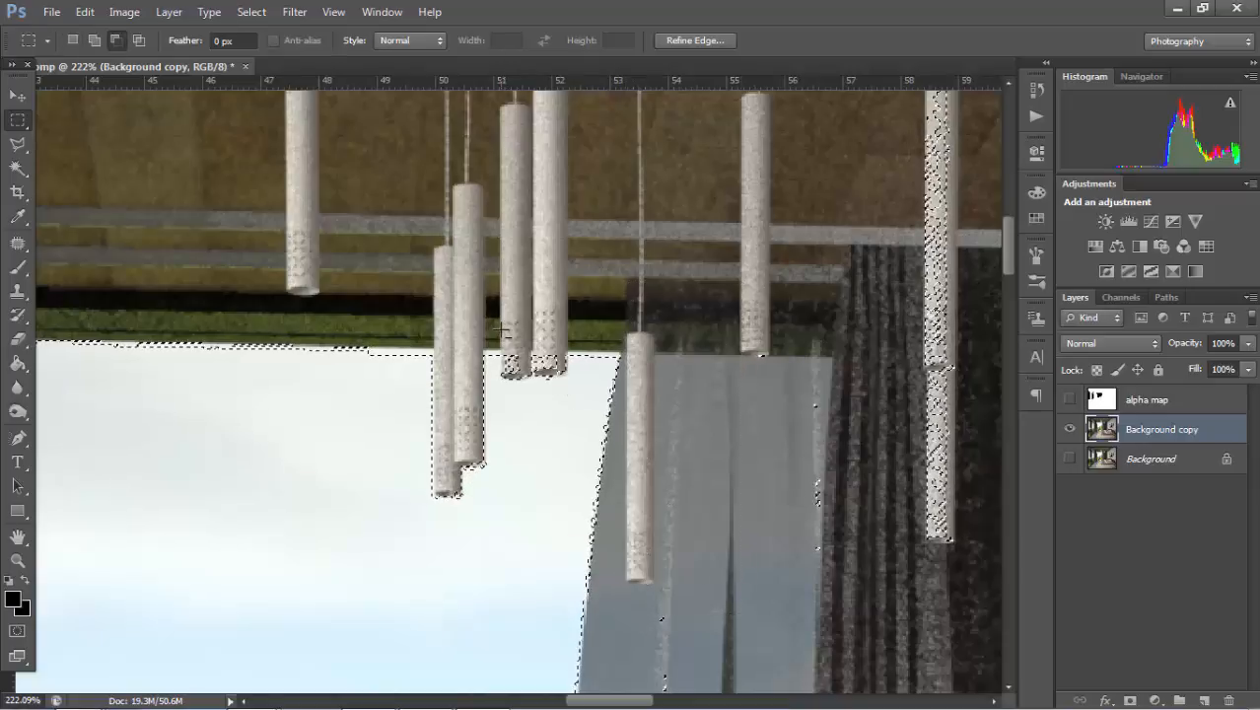
{"action": "left_click_drag", "start_coordinate": [504, 328], "coordinate": [564, 376], "text": "alt"}
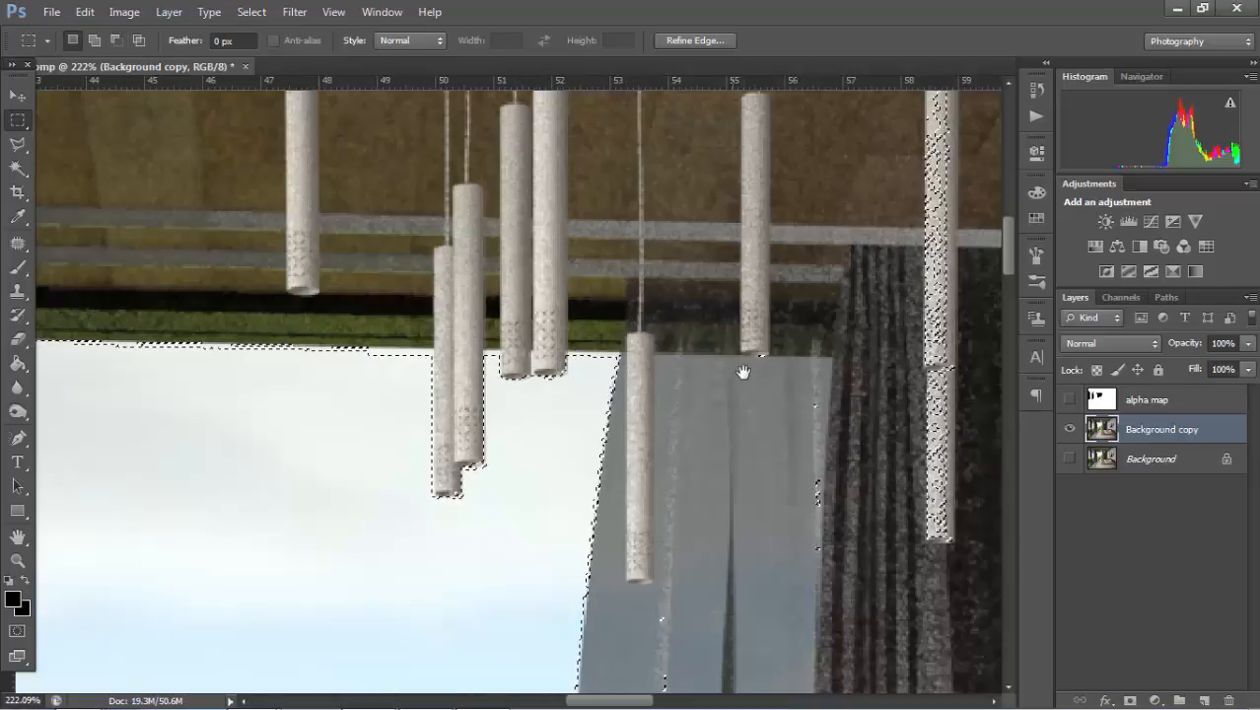
- Subtract the pendant lamps in front of the dark curtain and the stray specks on the sheer curtain from the selection
{"action": "scroll", "coordinate": [533, 325], "scroll_direction": "down", "scroll_amount": 4, "text": "alt"}
{"action": "scroll", "coordinate": [550, 283], "scroll_direction": "down", "scroll_amount": 4, "text": "alt"}
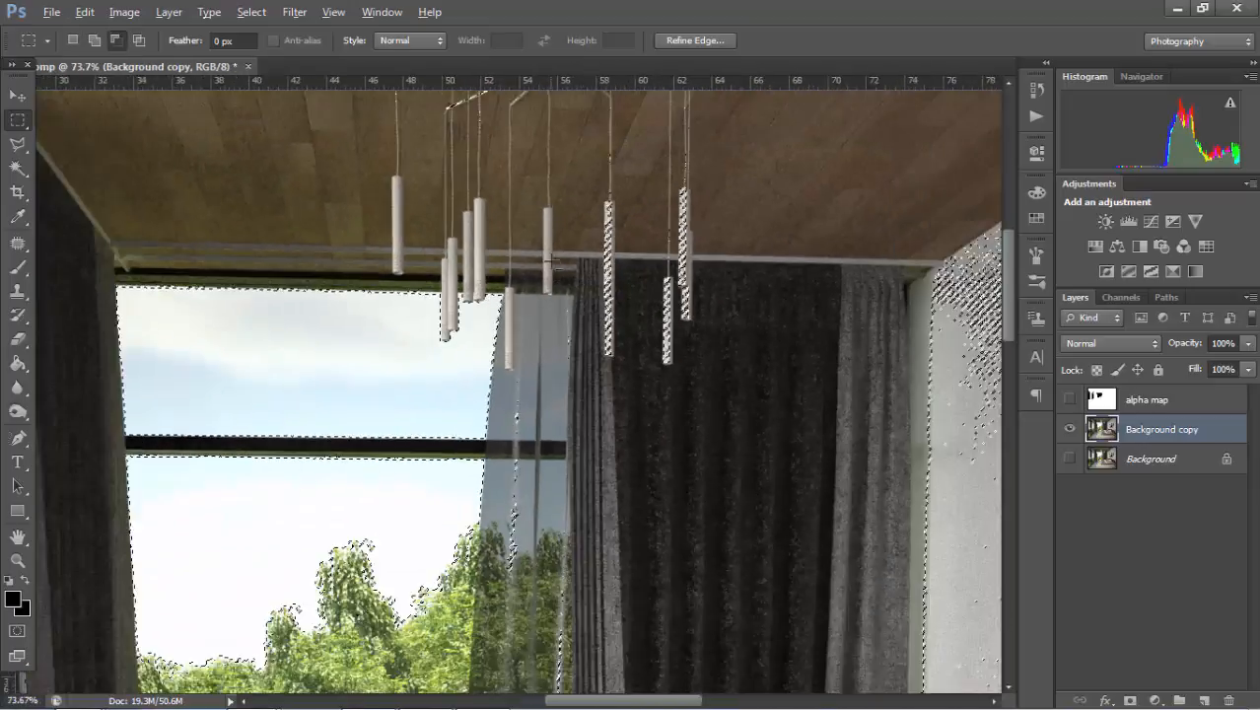
{"action": "left_click_drag", "start_coordinate": [545, 169], "coordinate": [824, 416], "text": "alt"}
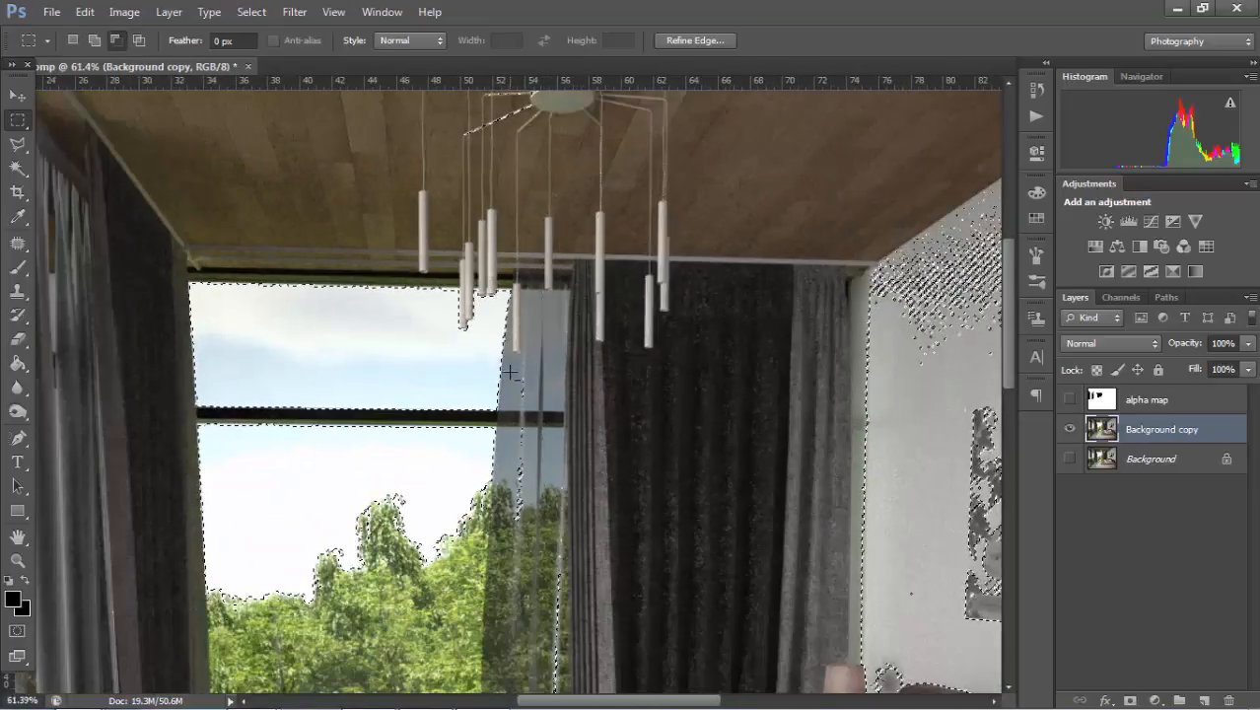
{"action": "left_click_drag", "start_coordinate": [509, 356], "coordinate": [725, 707], "text": "alt"}
{"action": "scroll", "coordinate": [645, 511], "scroll_direction": "down", "scroll_amount": 2}
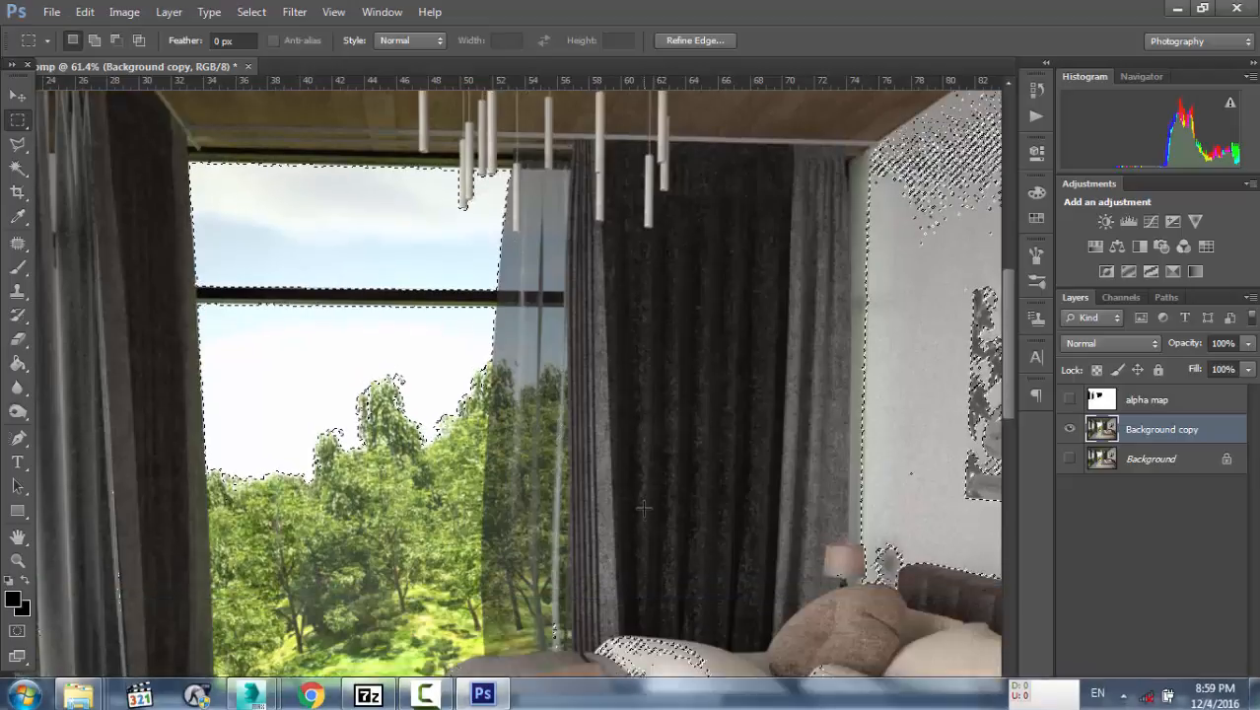
{"action": "left_click_drag", "start_coordinate": [550, 488], "coordinate": [870, 666], "text": "alt"}
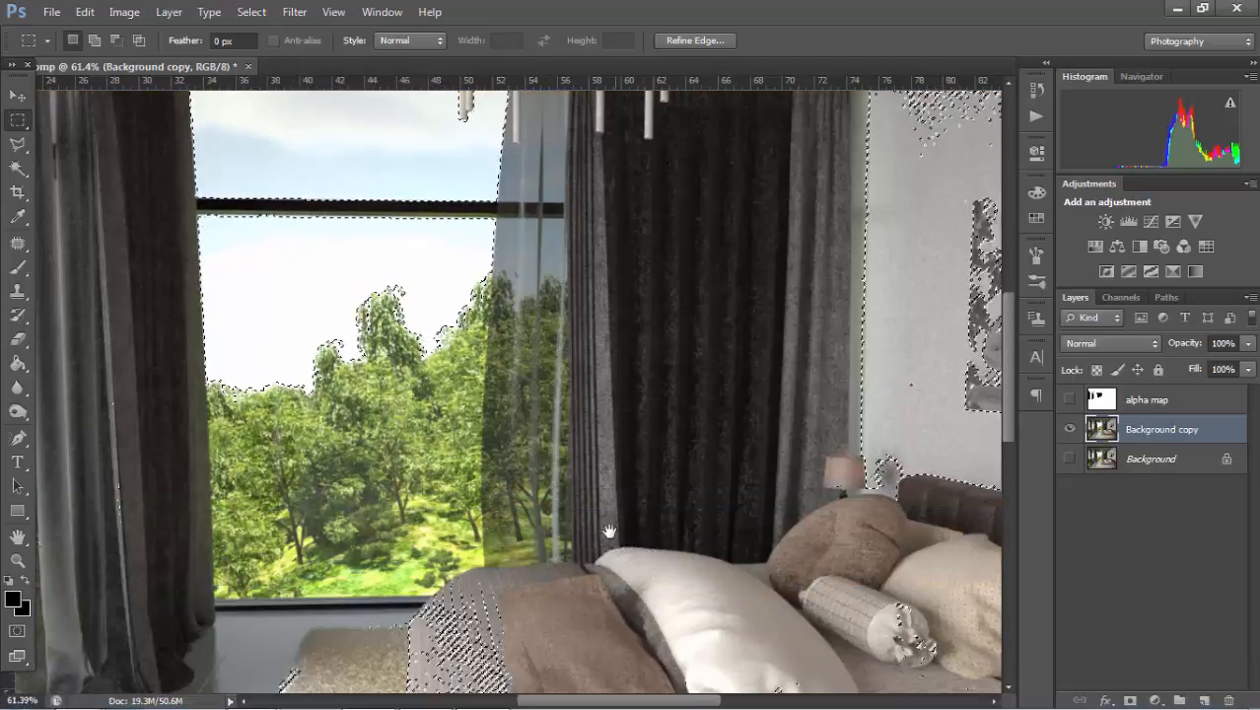
- Subtract the stray selected areas on the bed, rug, floor and right wall, leaving the window sky selected
{"action": "scroll", "coordinate": [721, 603], "scroll_direction": "down", "scroll_amount": 2}
{"action": "left_click_drag", "start_coordinate": [437, 639], "coordinate": [622, 344], "text": "alt"}
{"action": "scroll", "coordinate": [577, 307], "scroll_direction": "down", "scroll_amount": 3}
{"action": "scroll", "coordinate": [577, 306], "scroll_direction": "left", "scroll_amount": 2}
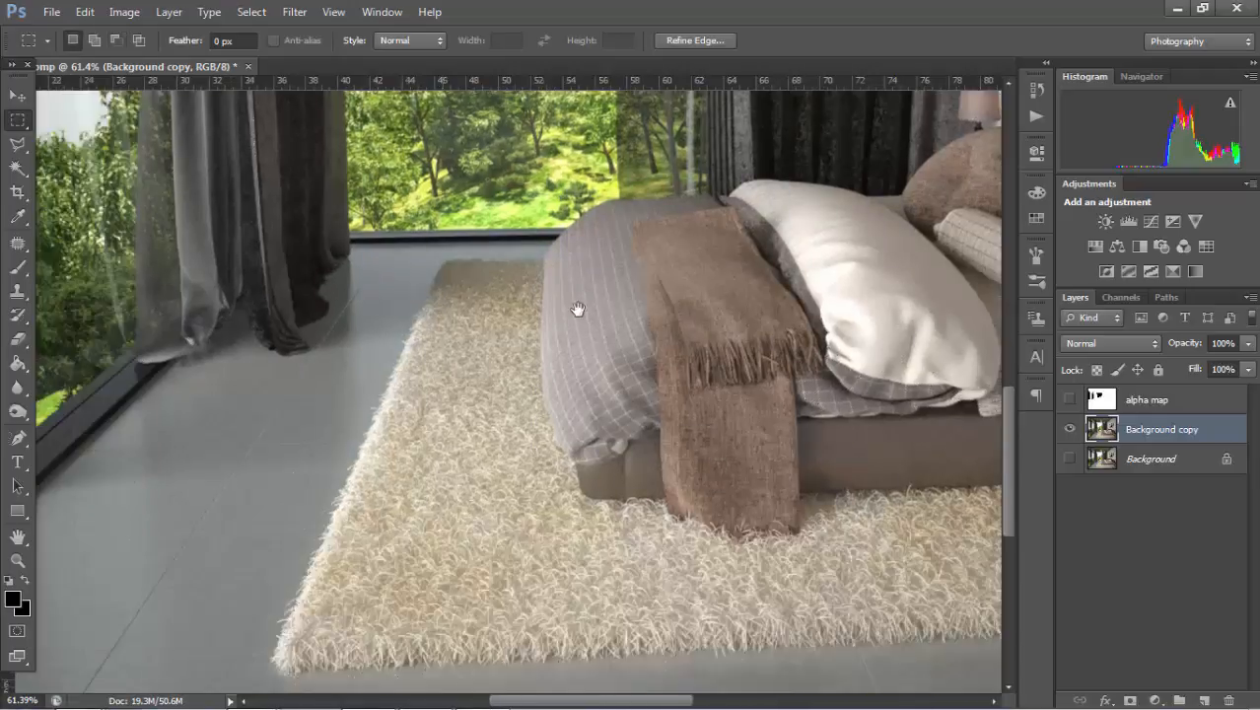
{"action": "left_click_drag", "start_coordinate": [138, 333], "coordinate": [924, 659], "text": "alt"}
{"action": "left_click_drag", "start_coordinate": [774, 580], "coordinate": [458, 575]}
{"action": "left_click_drag", "start_coordinate": [536, 503], "coordinate": [760, 704], "text": "alt"}
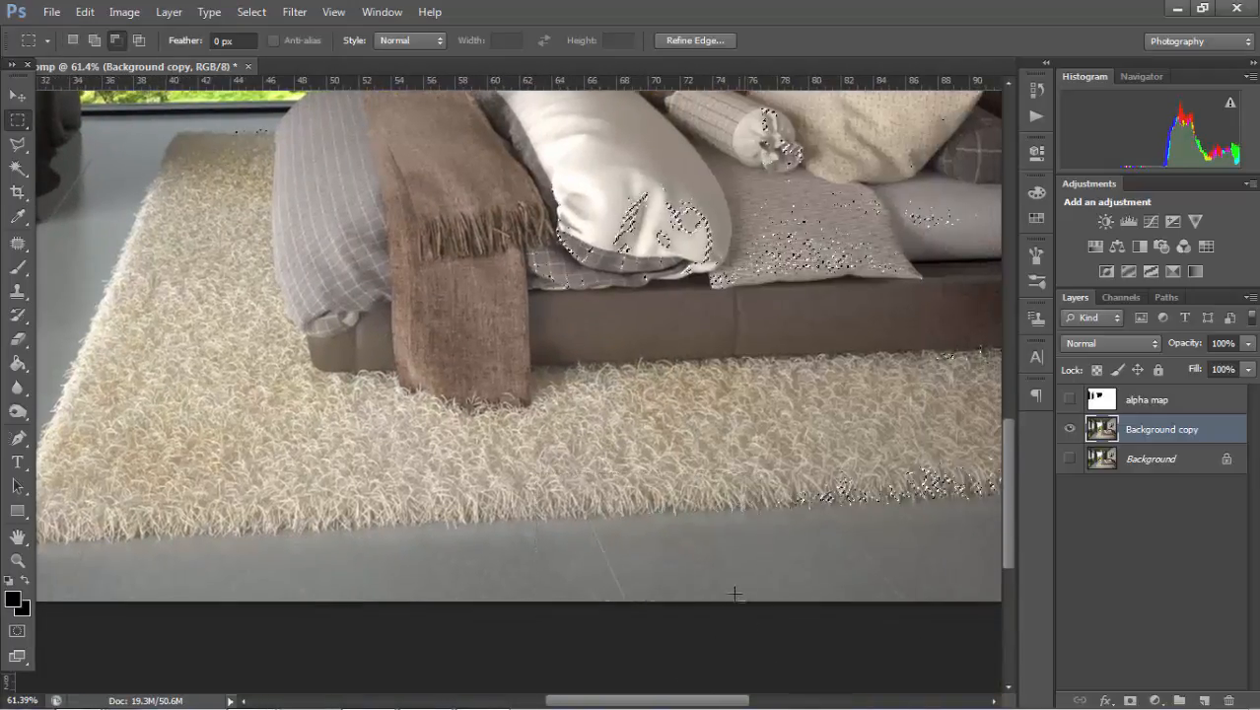
{"action": "scroll", "coordinate": [737, 590], "scroll_direction": "down", "scroll_amount": 10, "text": "alt"}
{"action": "left_click_drag", "start_coordinate": [541, 629], "coordinate": [891, 155], "text": "alt"}
{"action": "key", "text": "v"}
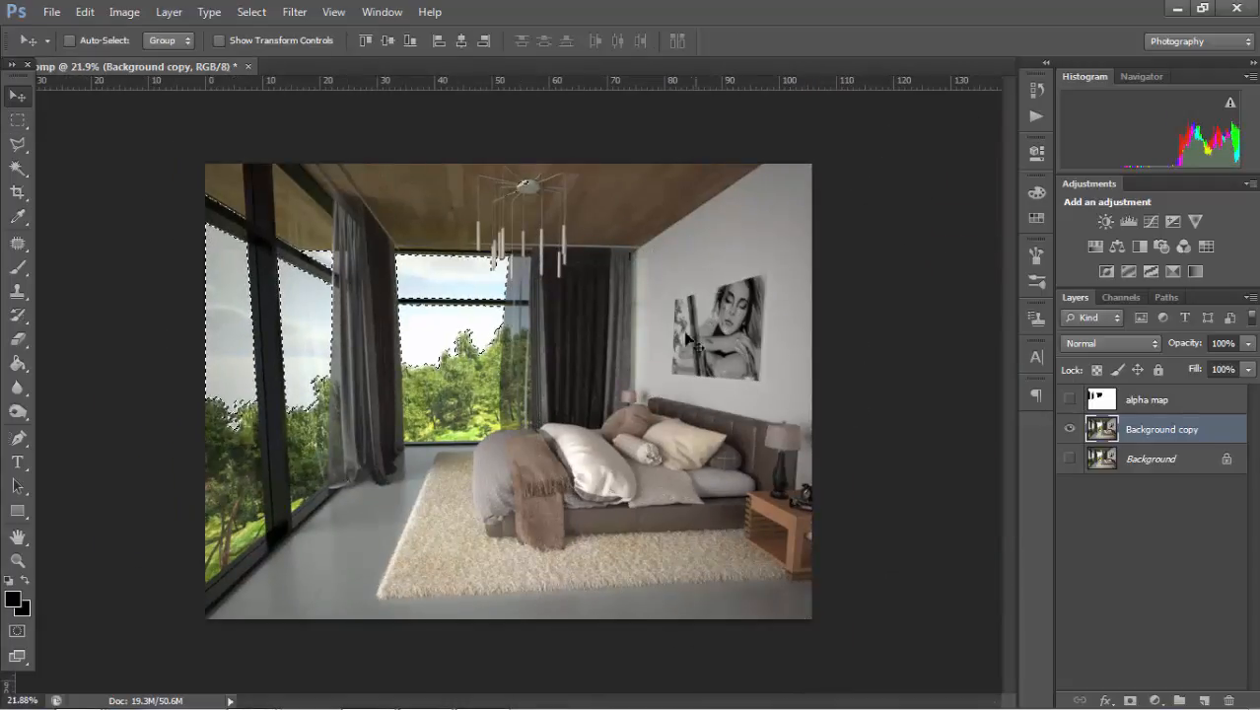
- Save the sky selection as a new channel named background in final.bmp
{"action": "left_click", "coordinate": [254, 13]}
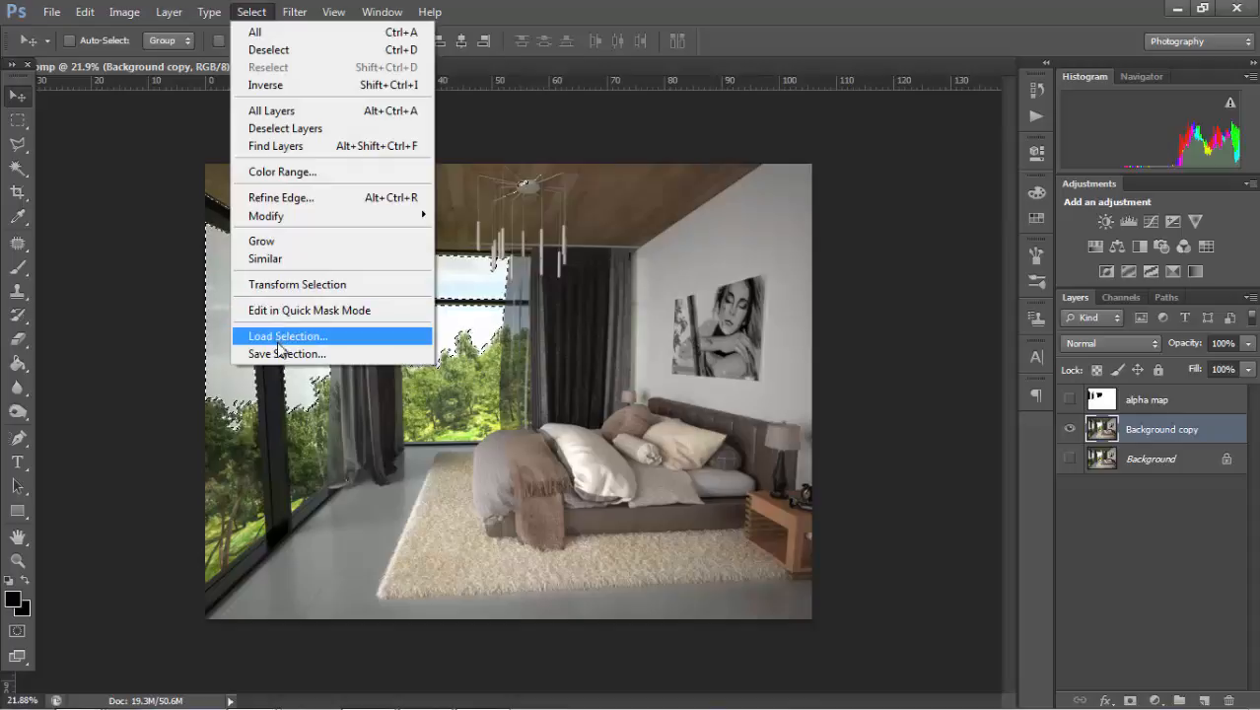
{"action": "left_click", "coordinate": [284, 353]}
{"action": "type", "text": "bac"}
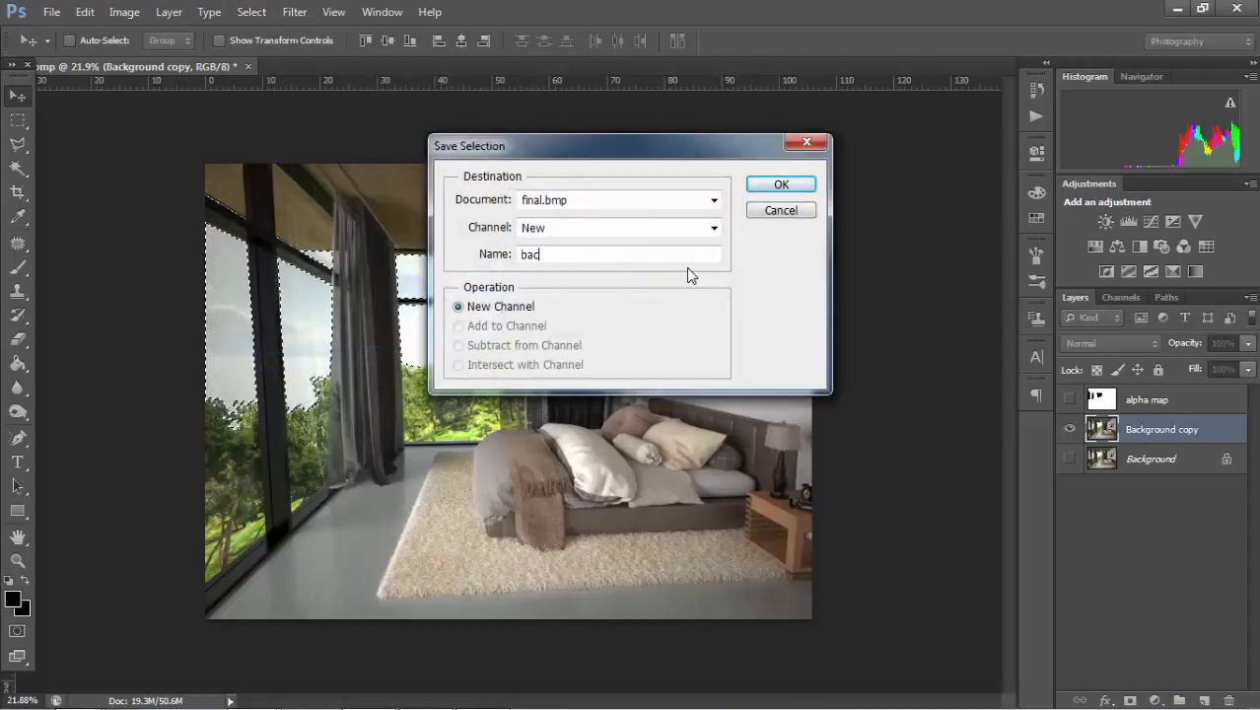
{"action": "type", "text": "kground"}
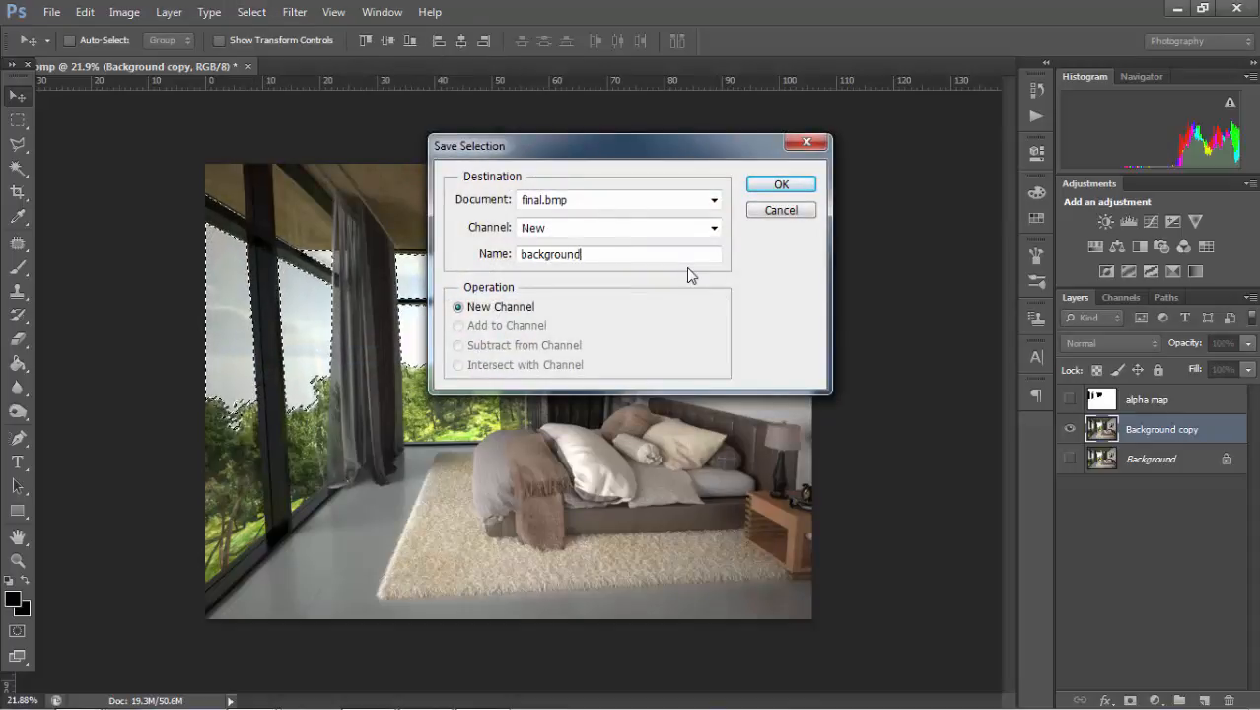
{"action": "key", "text": "Return"}
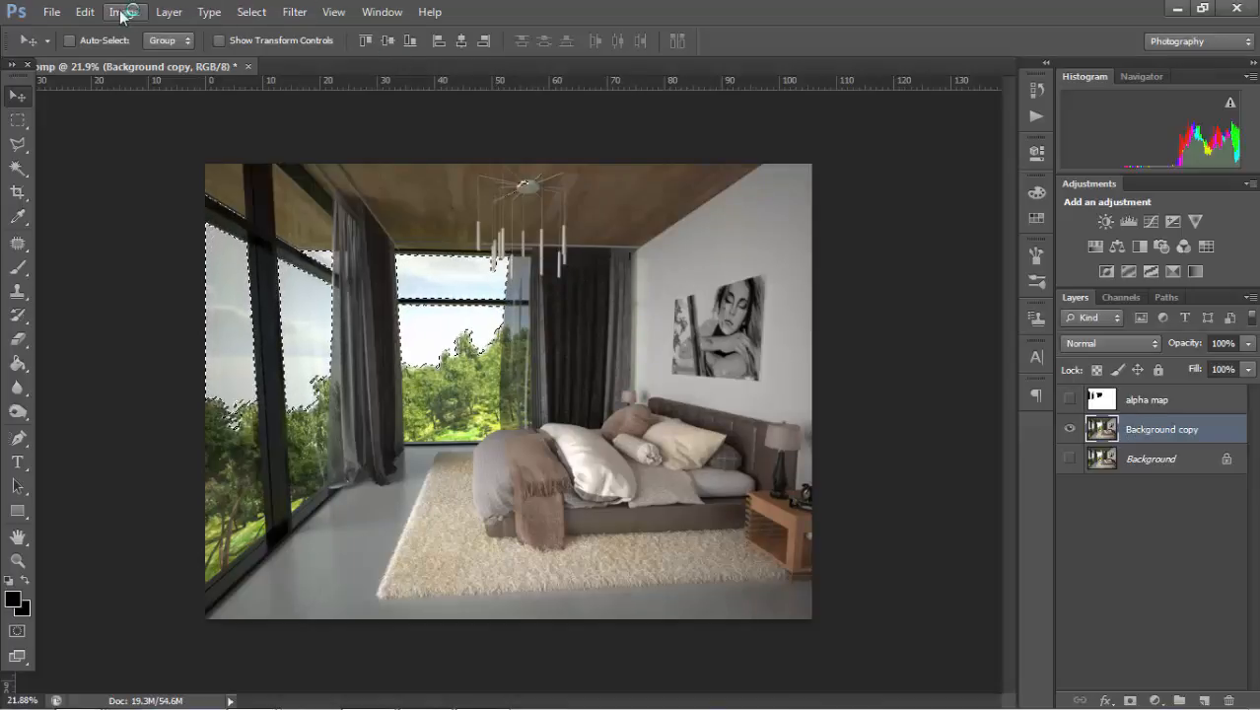
- Copy the selected sky from the Background copy layer and add a new empty layer above it
{"action": "left_click", "coordinate": [85, 12]}
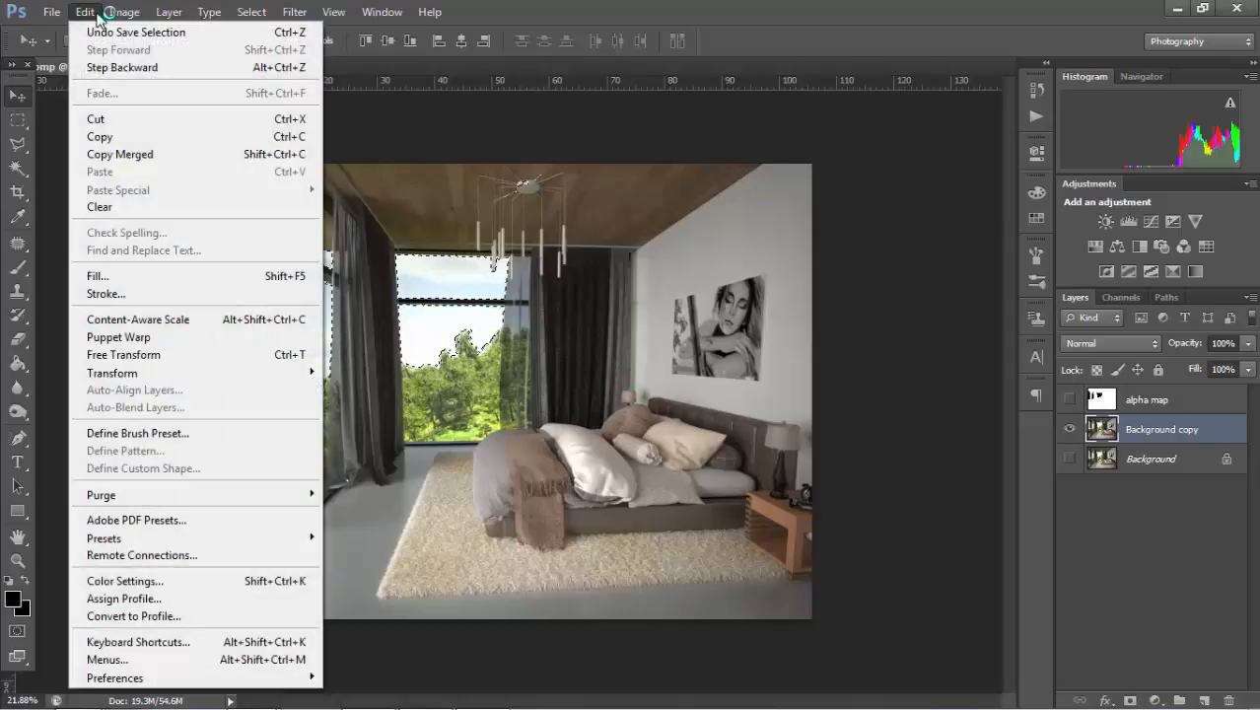
{"action": "left_click", "coordinate": [127, 138]}
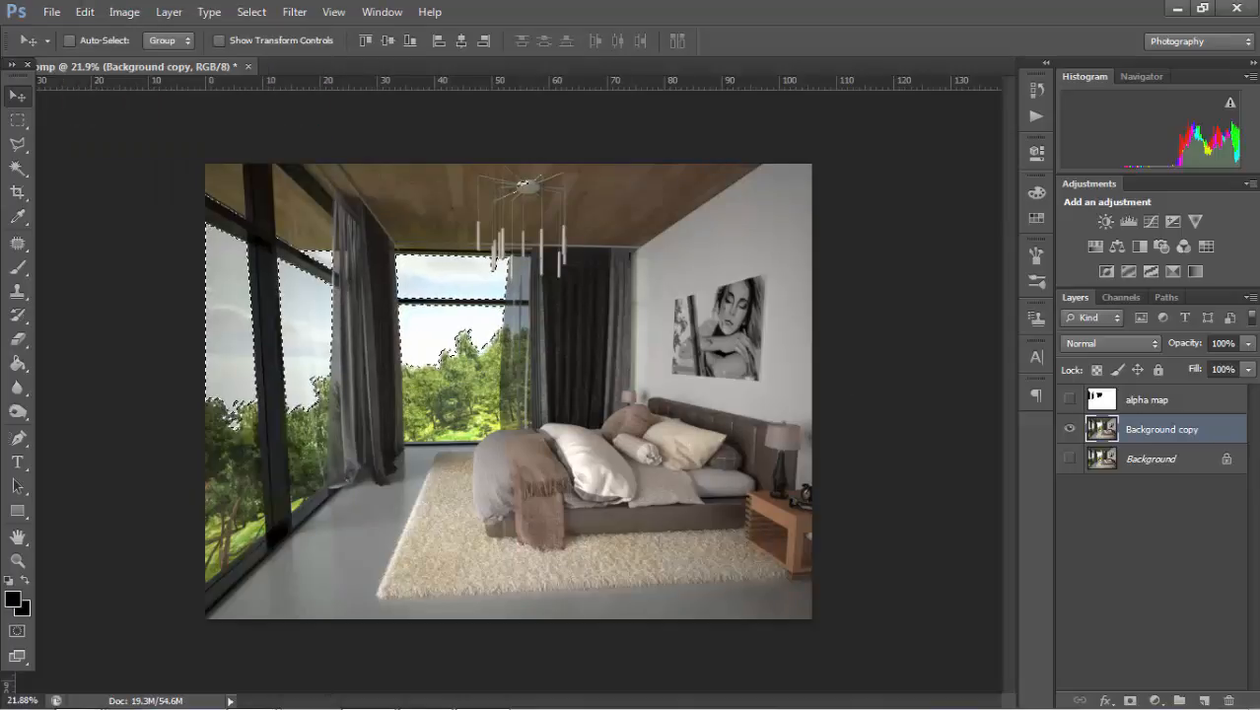
{"action": "left_click", "coordinate": [1201, 701]}
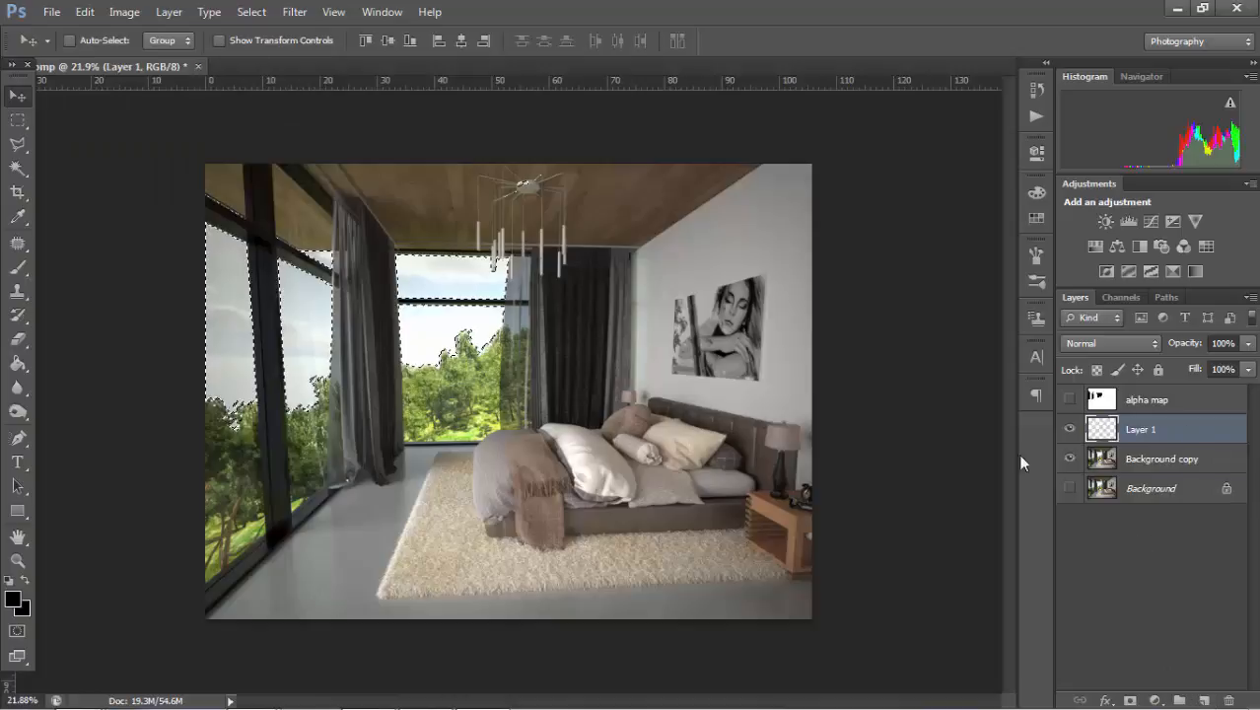
- Paste the copied sky into Layer 1 and inspect it on its own by temporarily hiding the Background copy layer
{"action": "key", "text": "ctrl+v"}
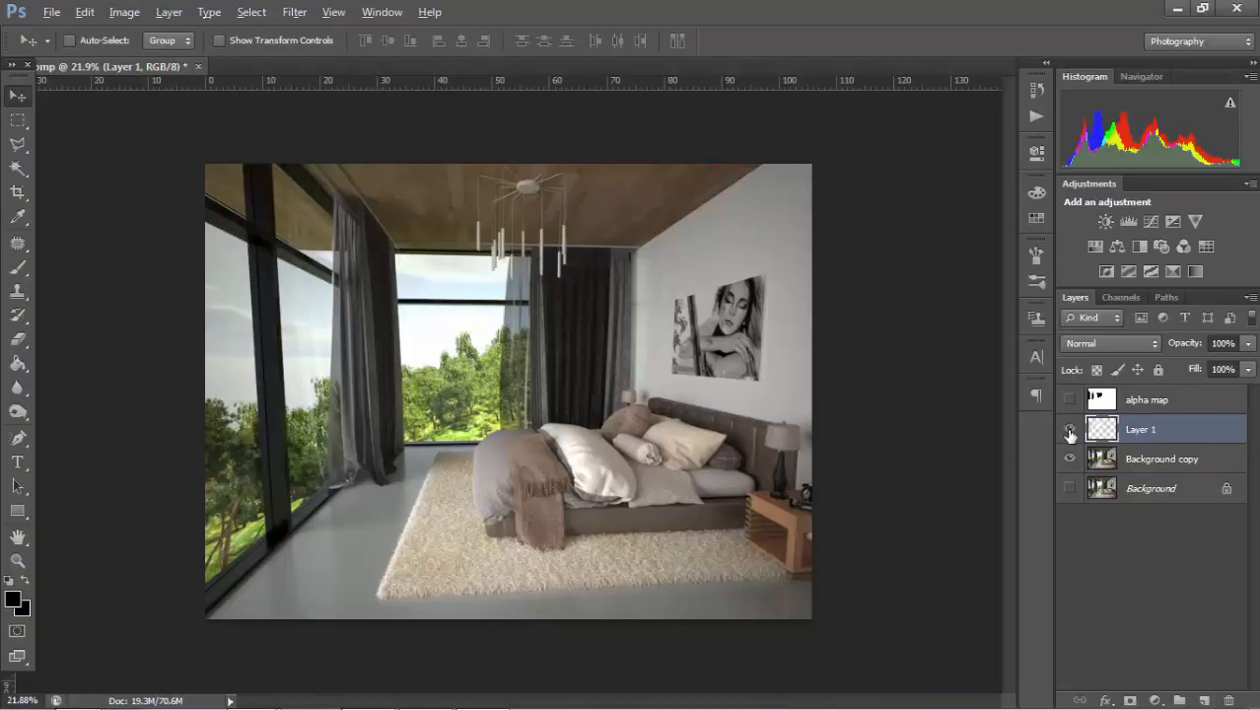
{"action": "left_click", "coordinate": [1070, 465]}
{"action": "scroll", "coordinate": [247, 248], "scroll_direction": "up", "scroll_amount": 4, "text": "alt"}
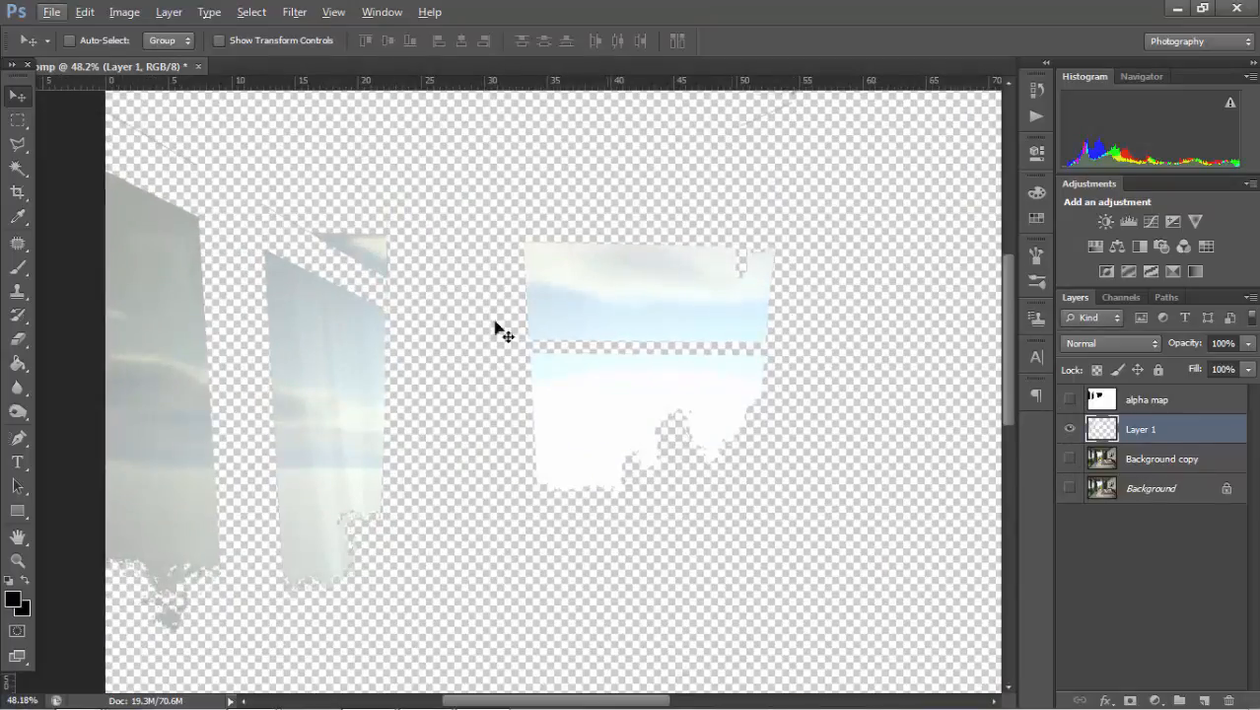
{"action": "scroll", "coordinate": [717, 398], "scroll_direction": "down", "scroll_amount": 2, "text": "alt"}
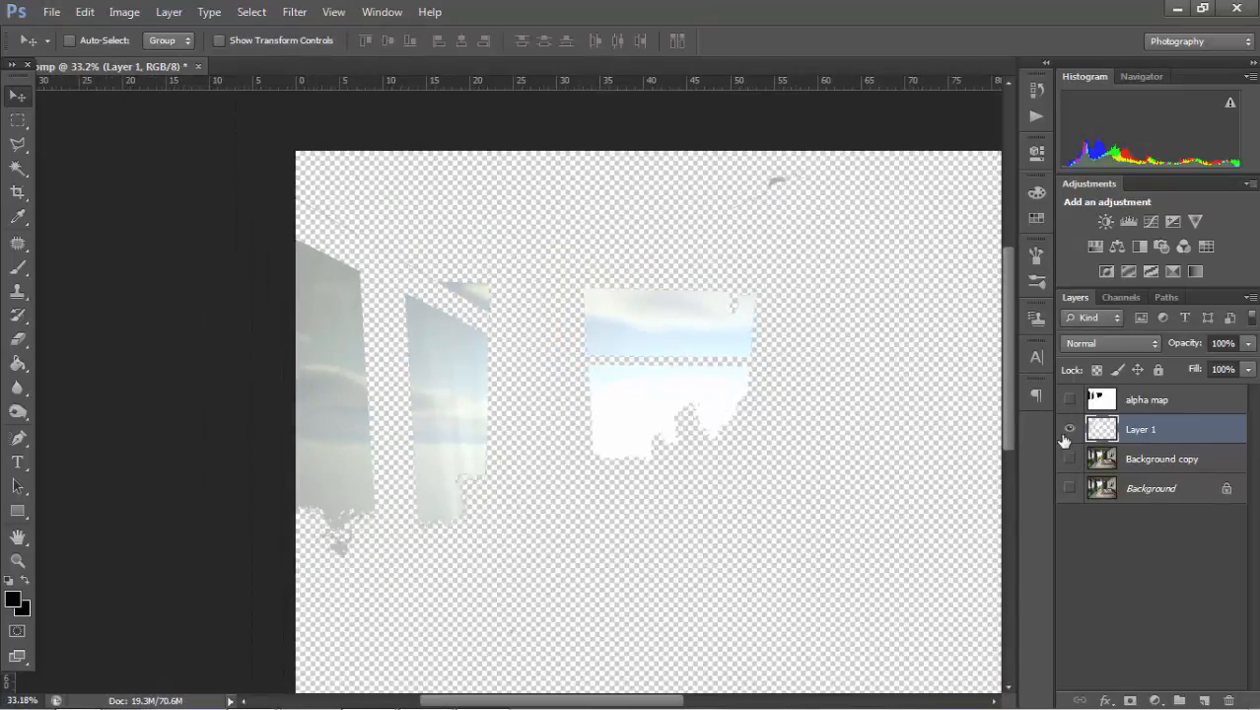
{"action": "left_click", "coordinate": [1070, 459]}
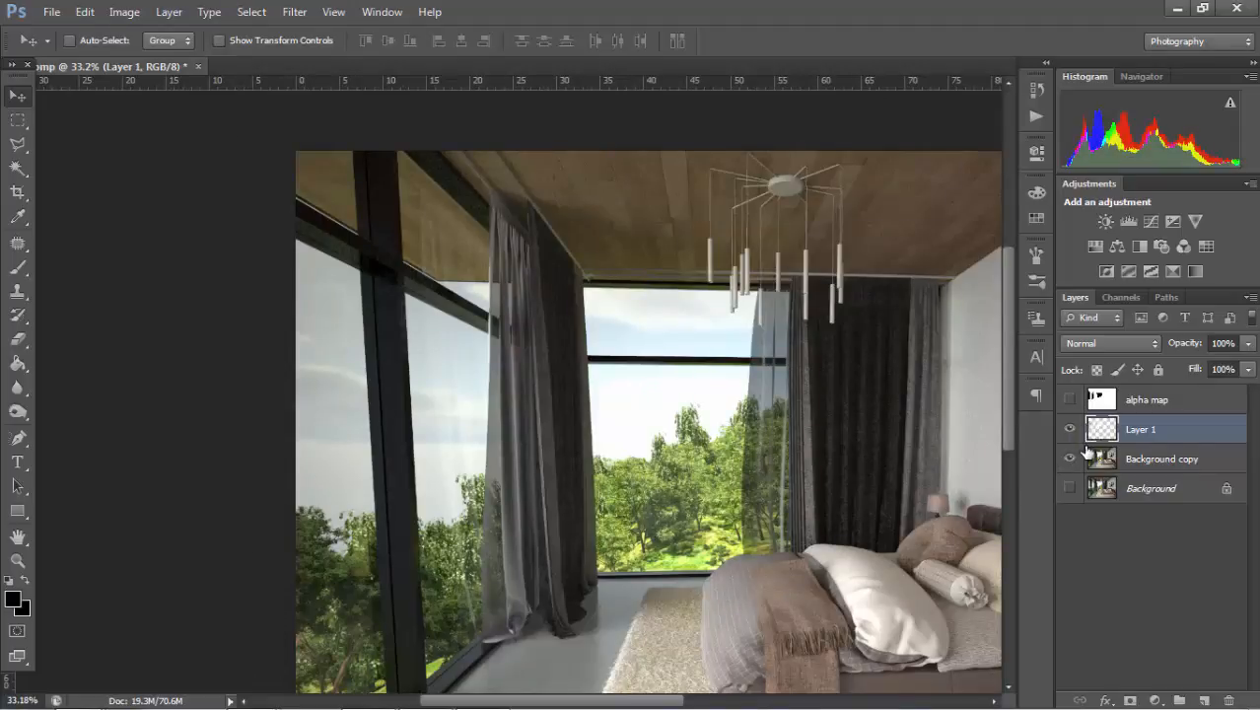
- Load the background channel of final.bmp as a new selection and delete the sky inside it from the Background copy layer
{"action": "left_click", "coordinate": [1134, 460]}
{"action": "left_click", "coordinate": [1113, 441]}
{"action": "left_click", "coordinate": [1123, 461]}
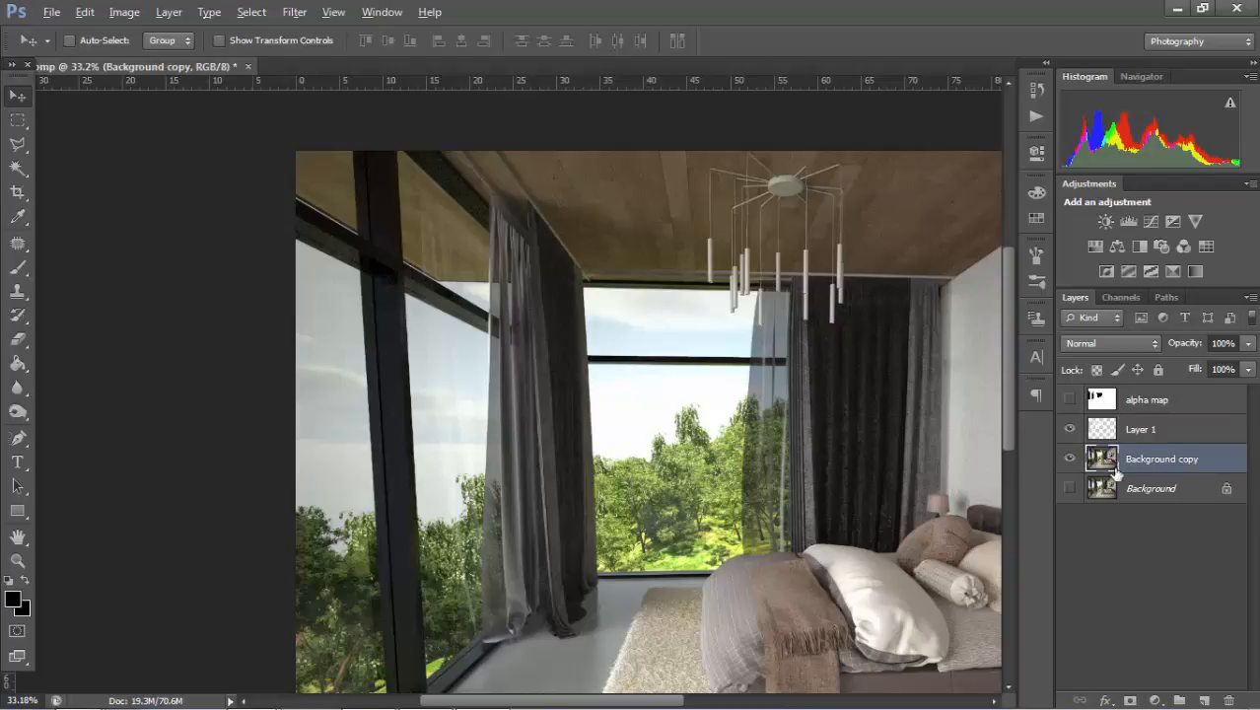
{"action": "key", "text": "ctrl+0"}
{"action": "left_click", "coordinate": [252, 11]}
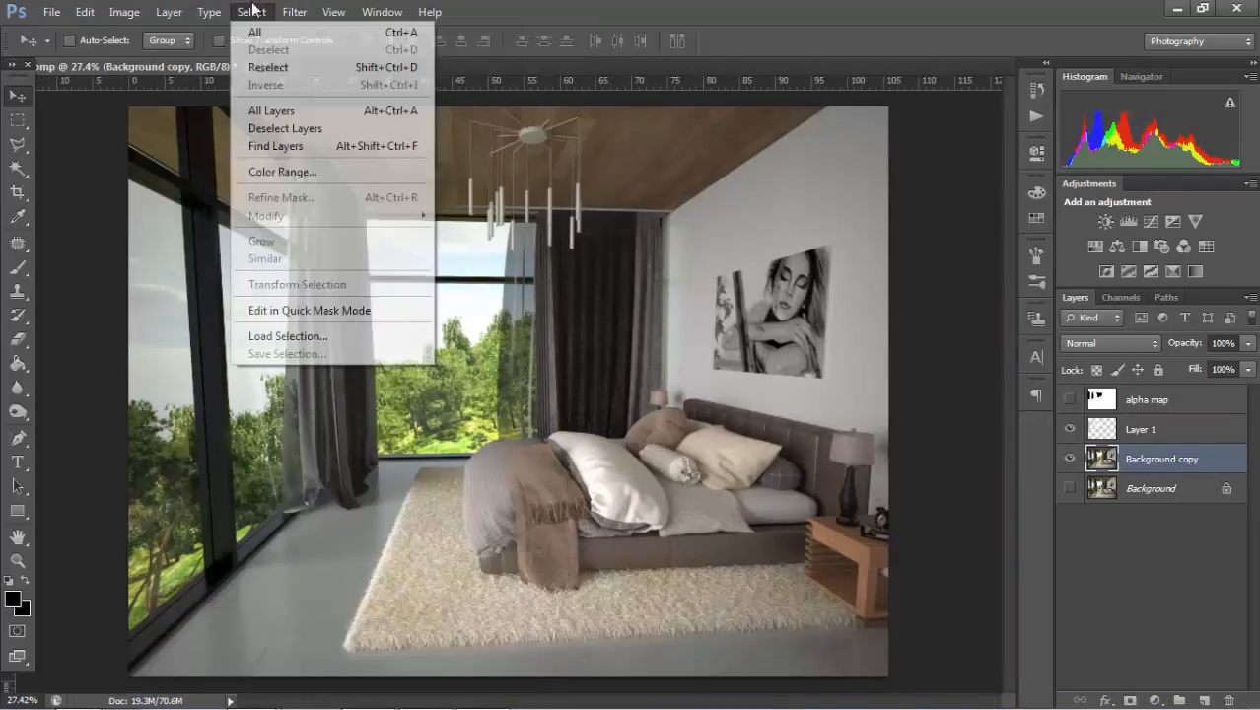
{"action": "left_click", "coordinate": [268, 333]}
{"action": "left_click", "coordinate": [613, 204]}
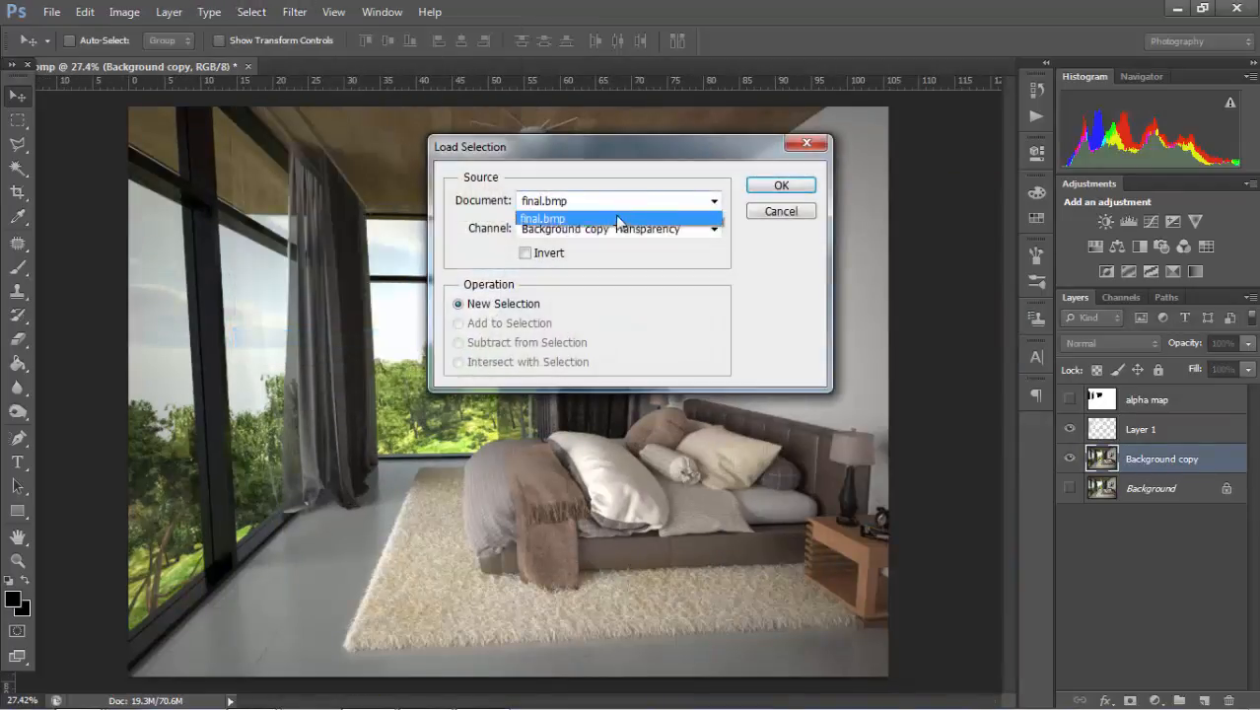
{"action": "left_click", "coordinate": [578, 199]}
{"action": "left_click", "coordinate": [561, 233]}
{"action": "left_click", "coordinate": [567, 277]}
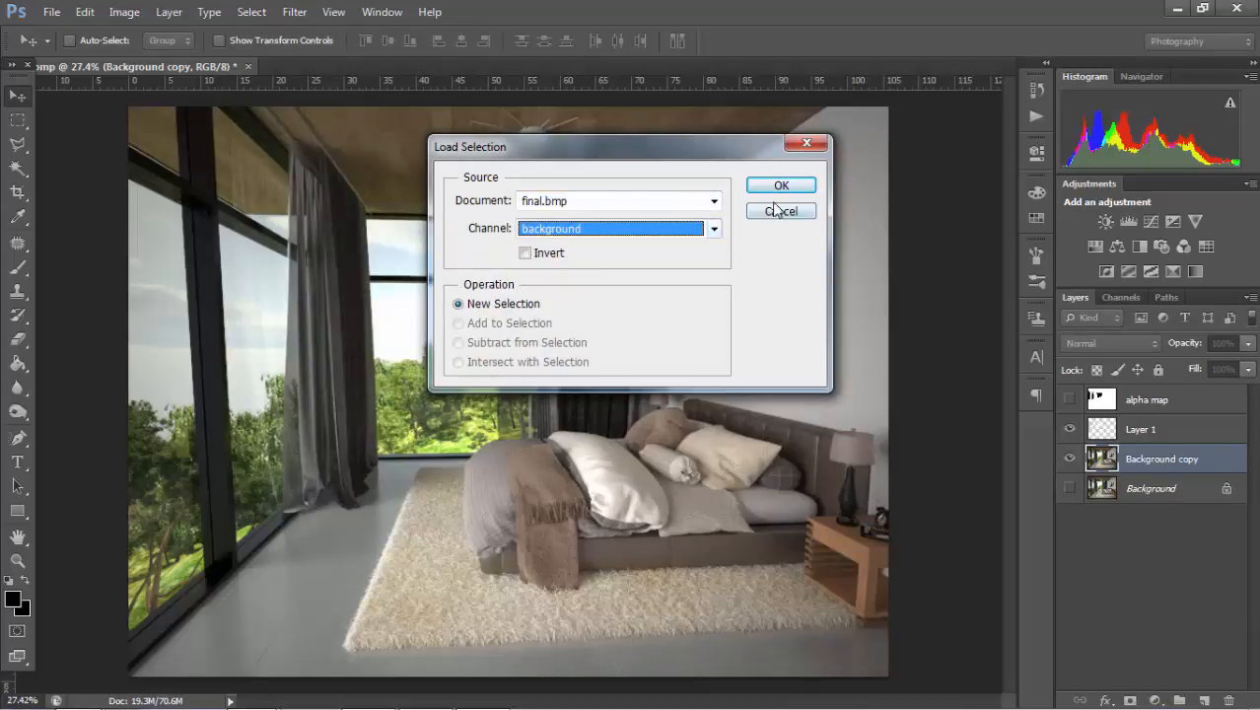
{"action": "left_click", "coordinate": [779, 188]}
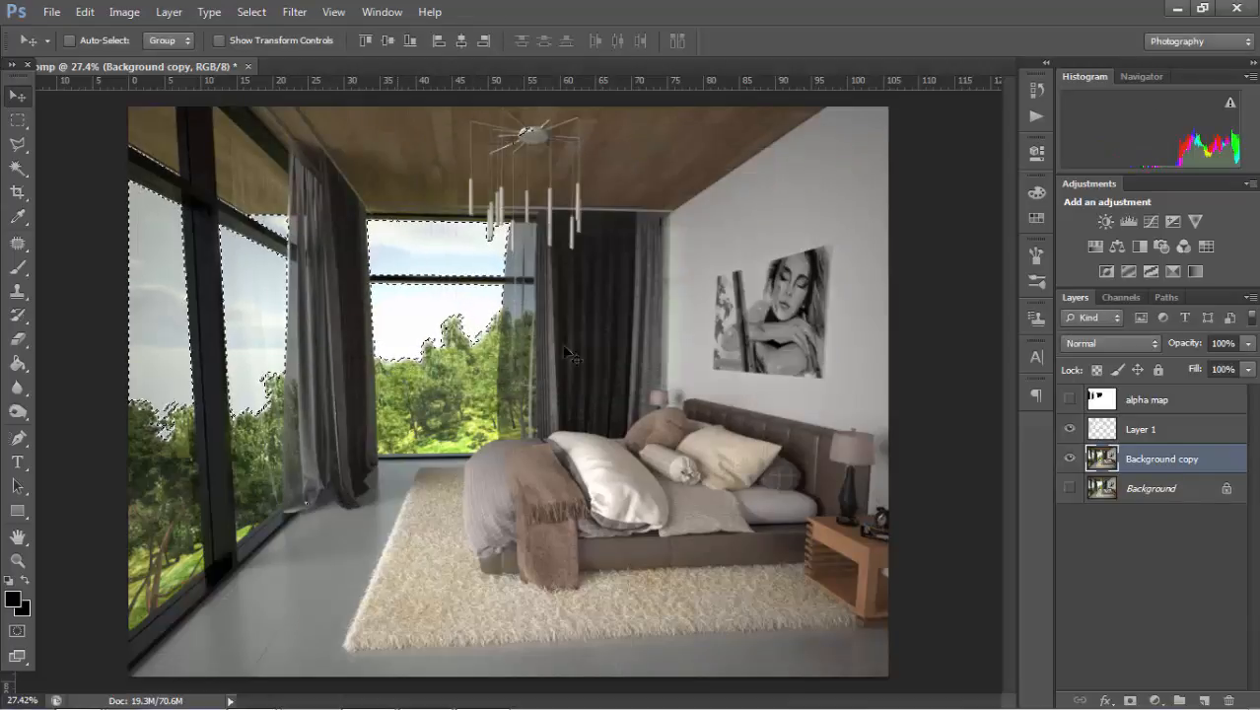
{"action": "key", "text": "Delete"}
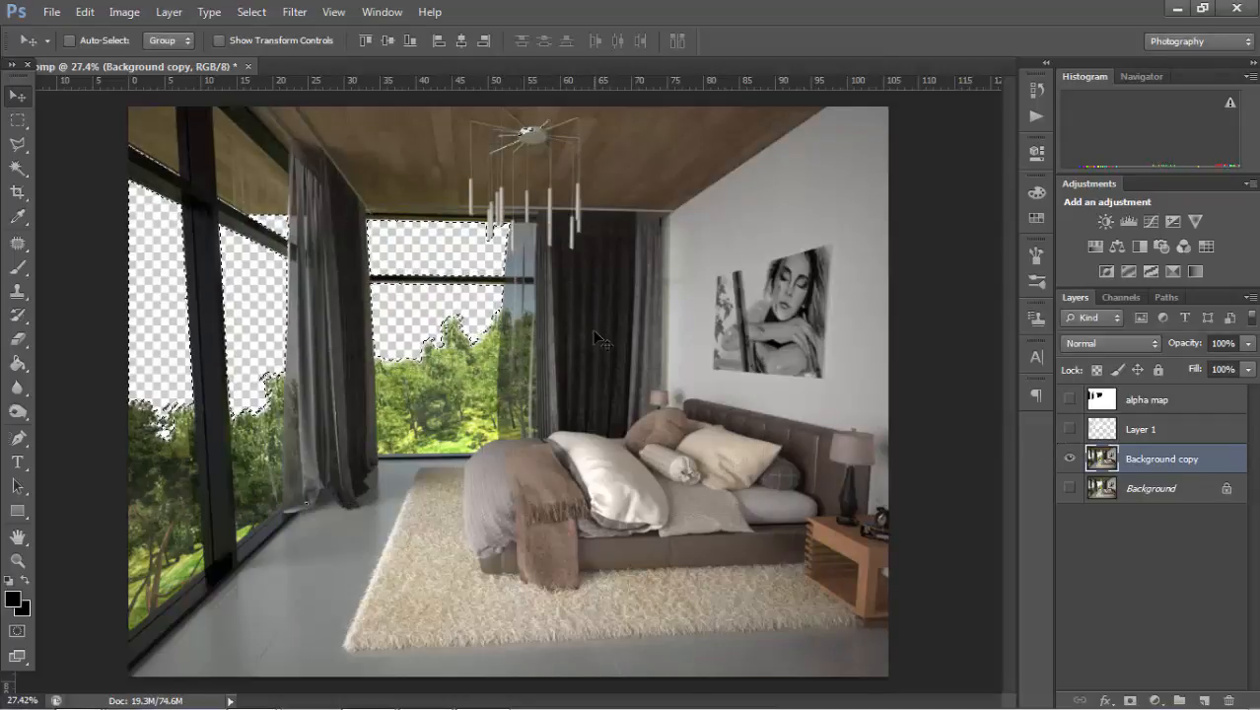
- Switch to the Bedroom folder in Windows Explorer and preview 37443646-mountain-images.jpg up close
{"action": "mouse_move", "coordinate": [484, 707]}
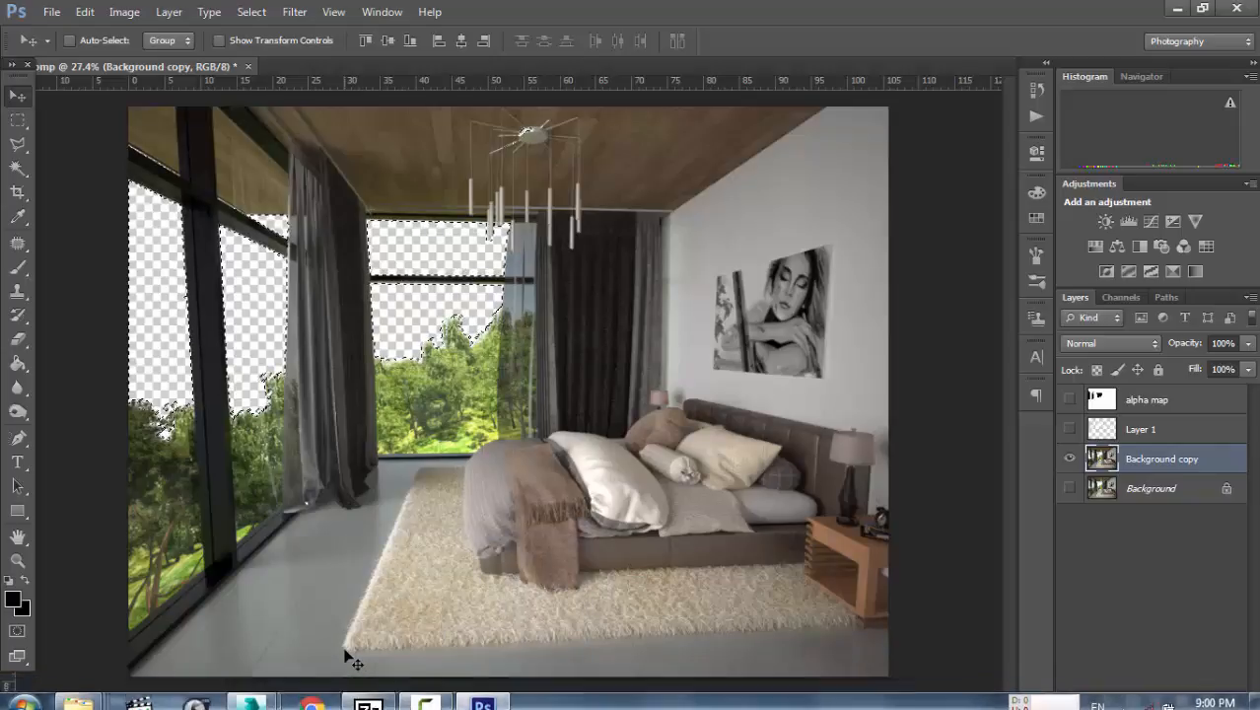
{"action": "mouse_move", "coordinate": [95, 698]}
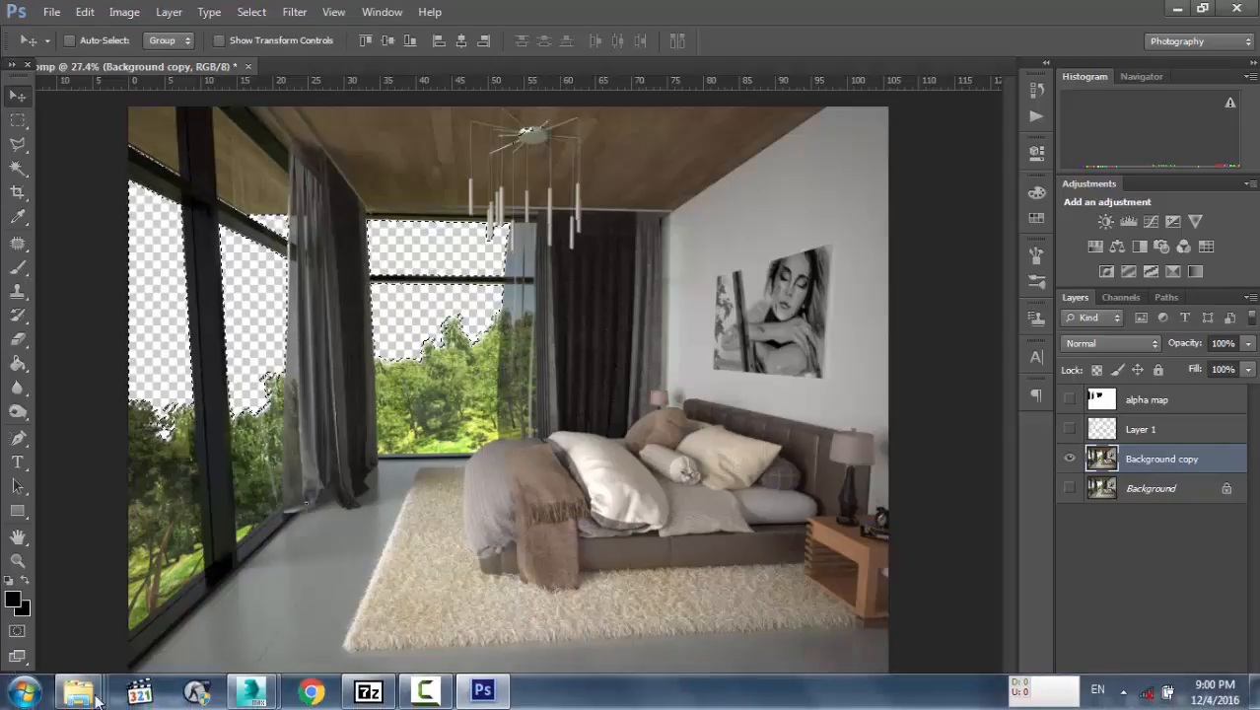
{"action": "left_click", "coordinate": [459, 591]}
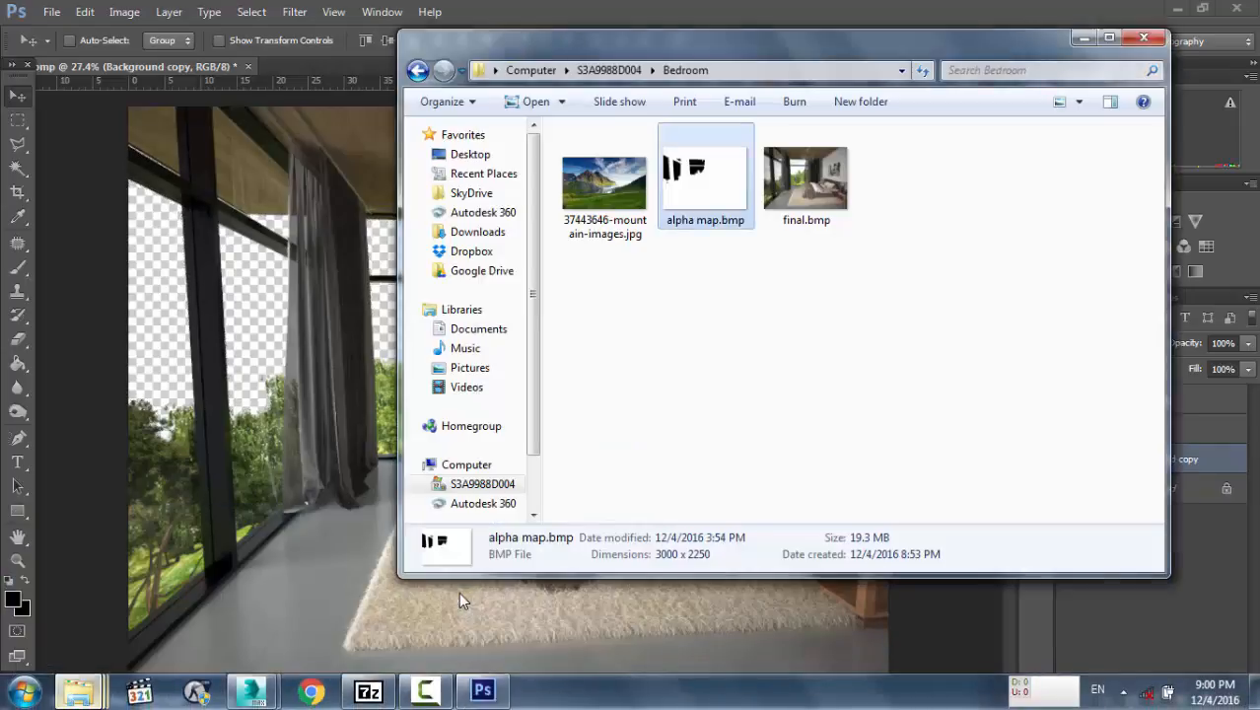
{"action": "double_click", "coordinate": [628, 195]}
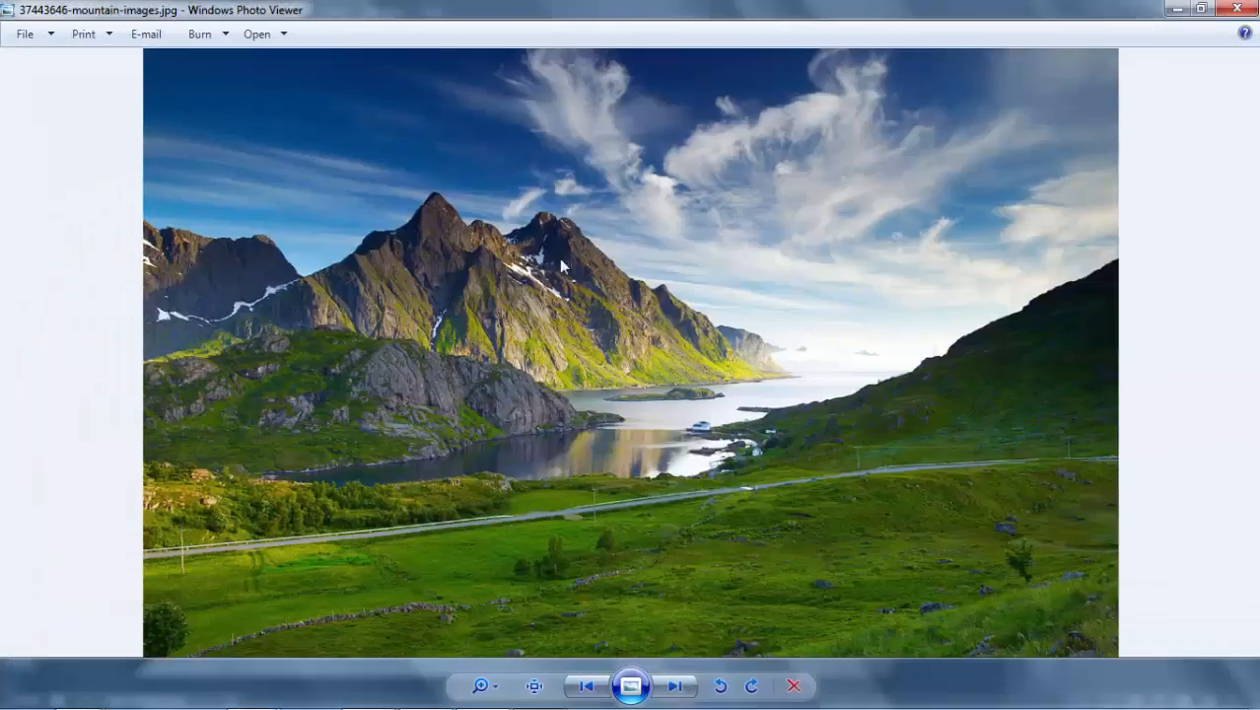
{"action": "scroll", "coordinate": [449, 179], "scroll_direction": "up", "scroll_amount": 2}
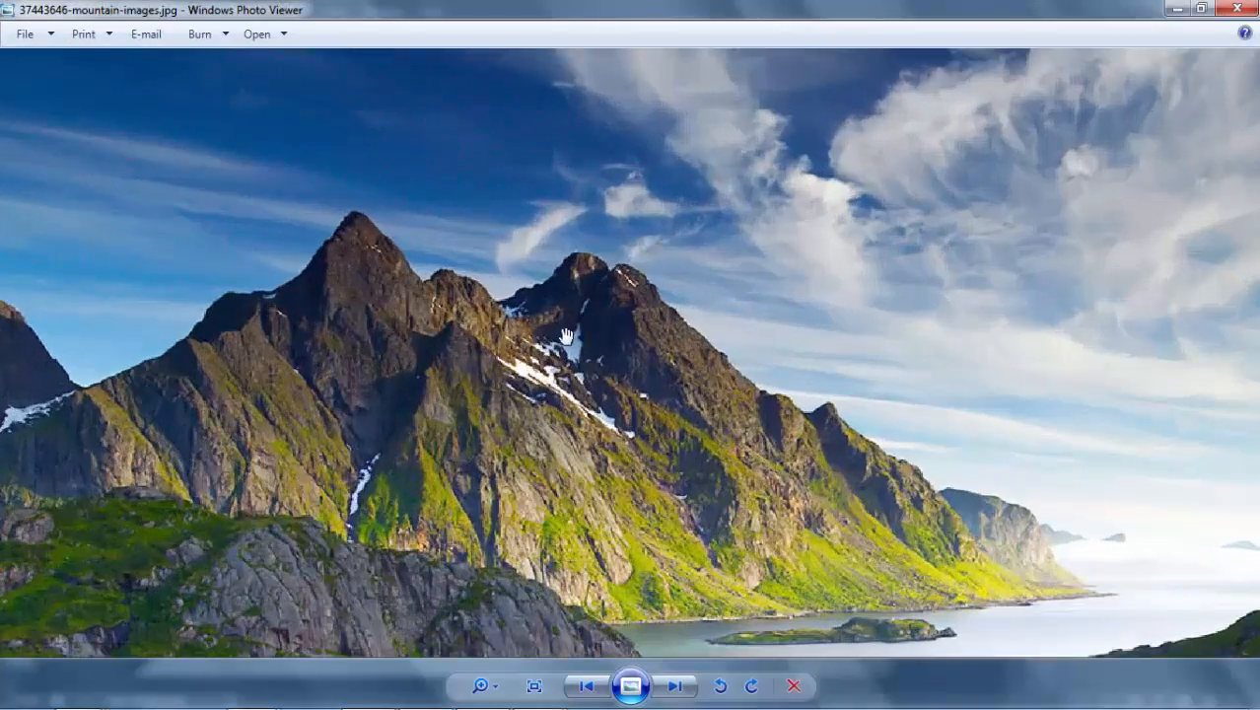
{"action": "scroll", "coordinate": [568, 336], "scroll_direction": "down", "scroll_amount": 3}
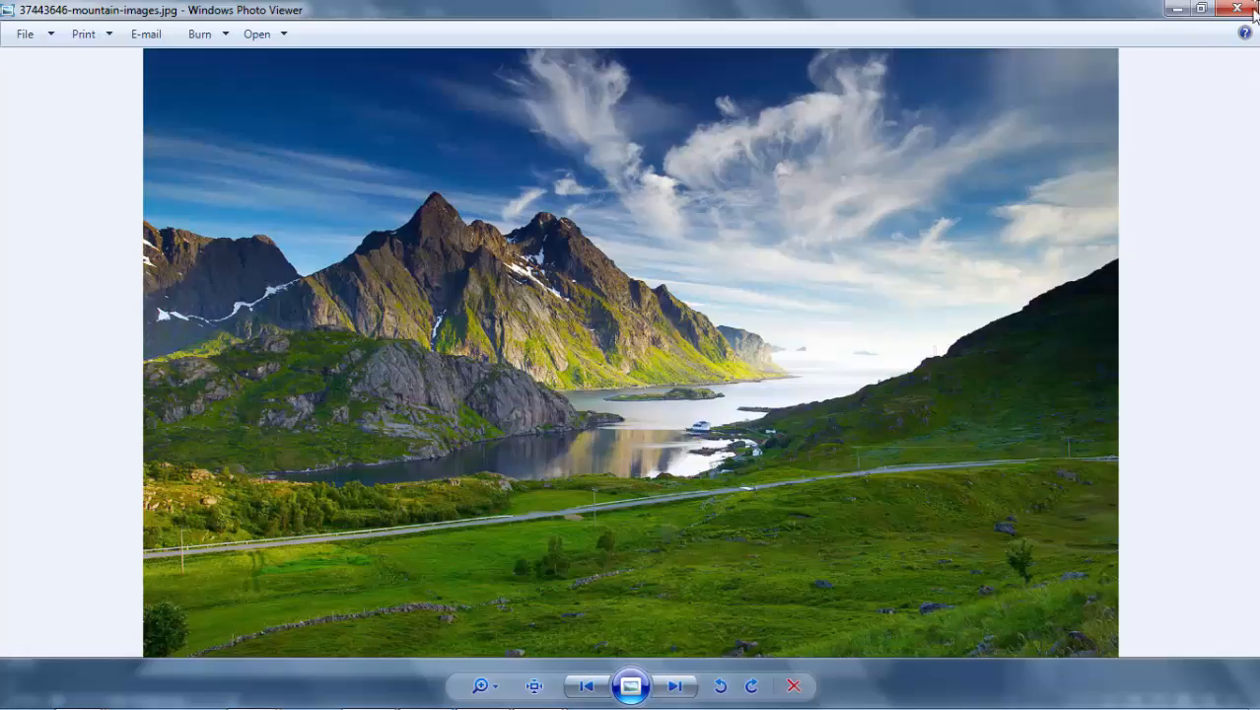
{"action": "left_click", "coordinate": [1237, 9]}
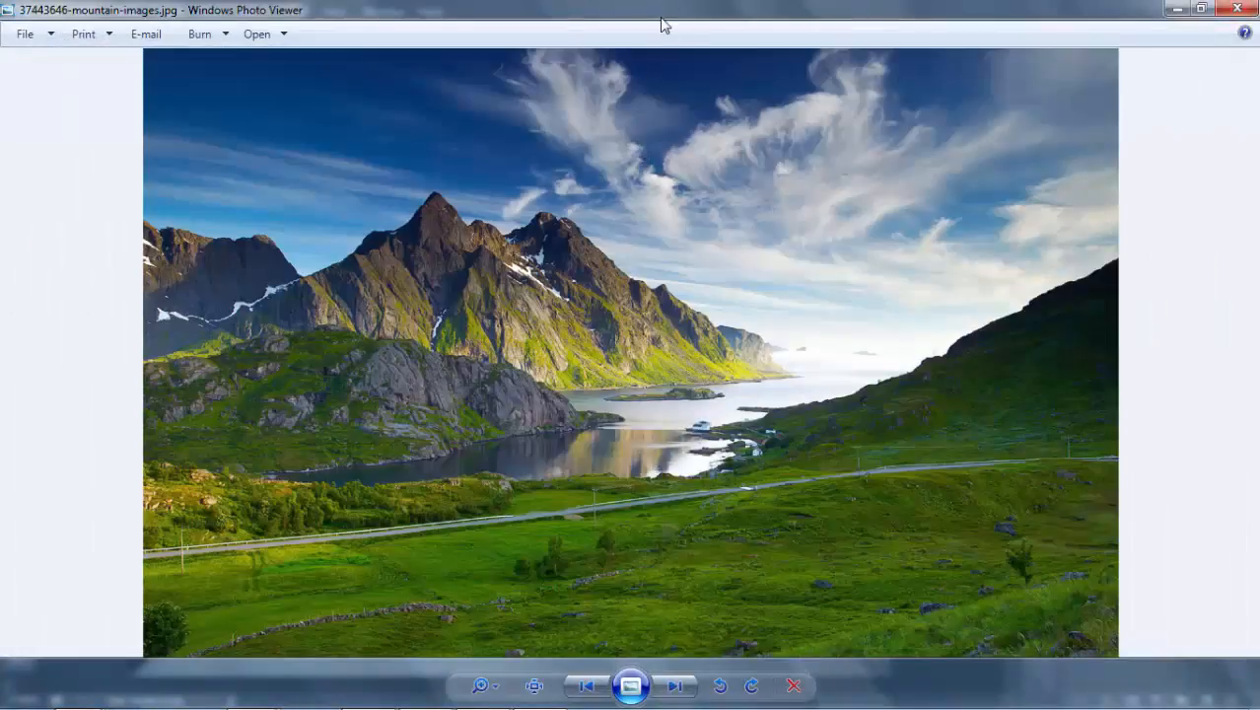
{"action": "double_click", "coordinate": [663, 24]}
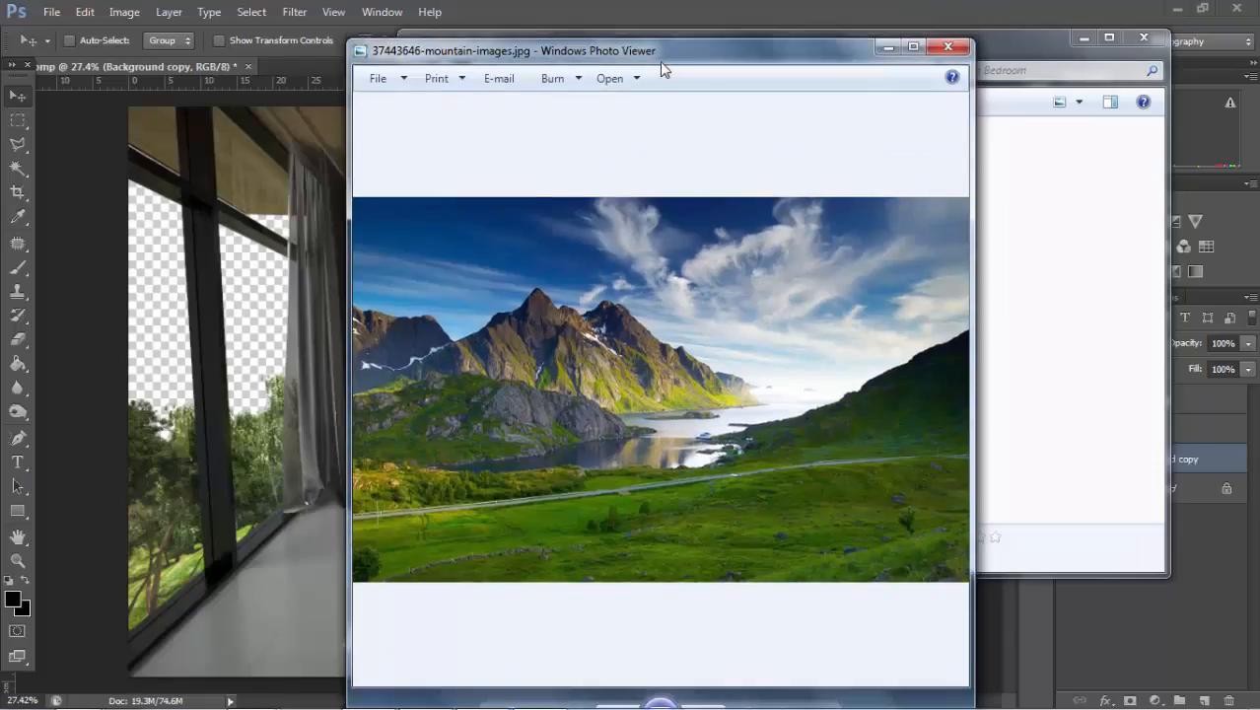
{"action": "left_click_drag", "start_coordinate": [642, 62], "coordinate": [855, 60]}
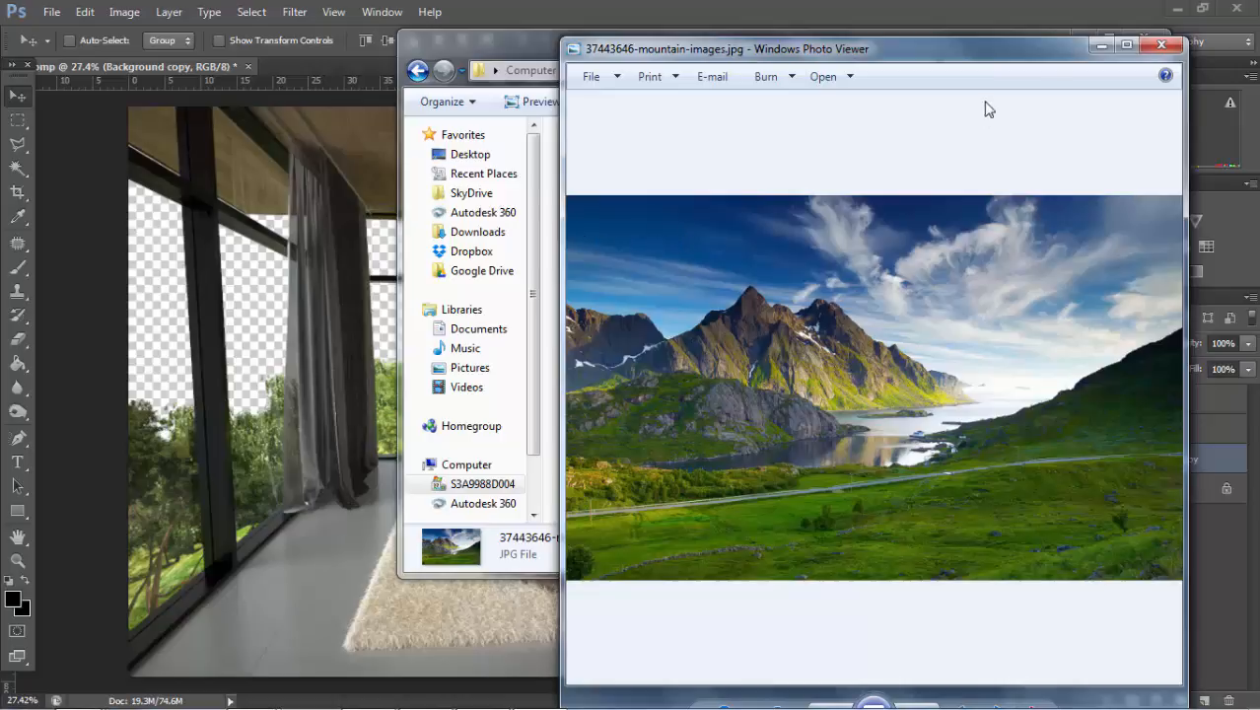
{"action": "left_click", "coordinate": [1162, 44]}
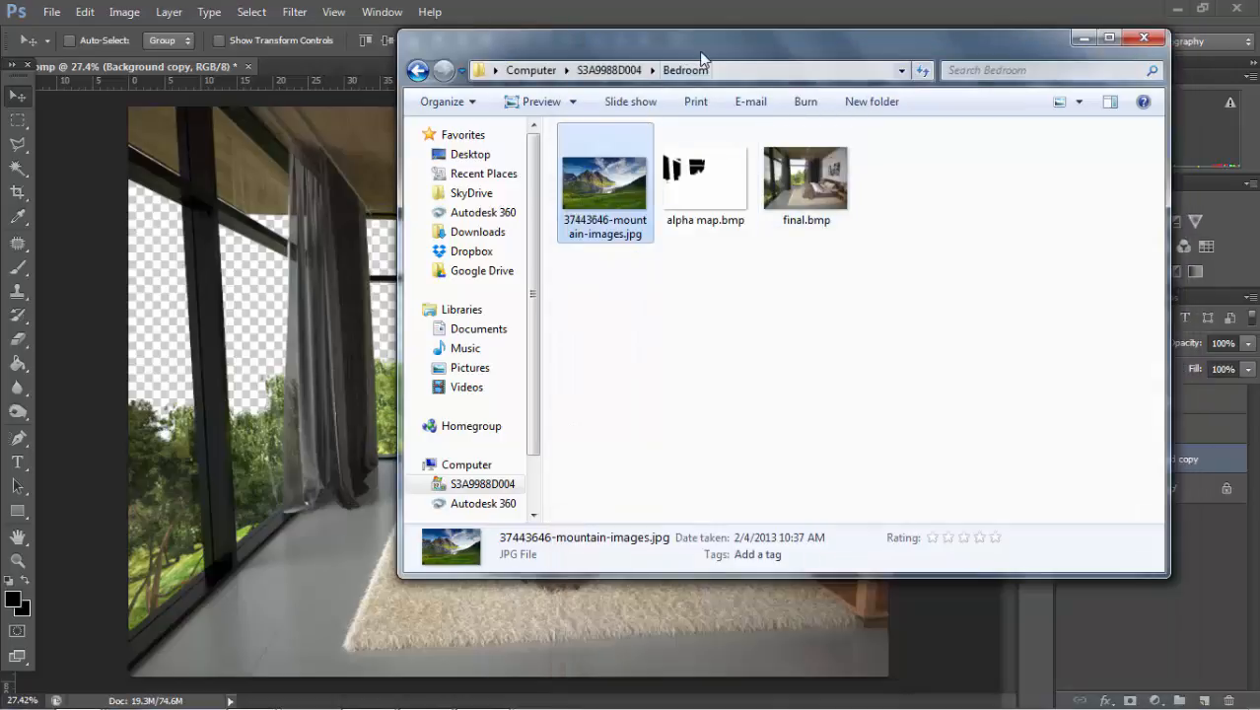
- Place 37443646-mountain-images.jpg from the Bedroom folder into the bedroom document in Photoshop and rasterize its layer
{"action": "left_click_drag", "start_coordinate": [703, 45], "coordinate": [994, 62]}
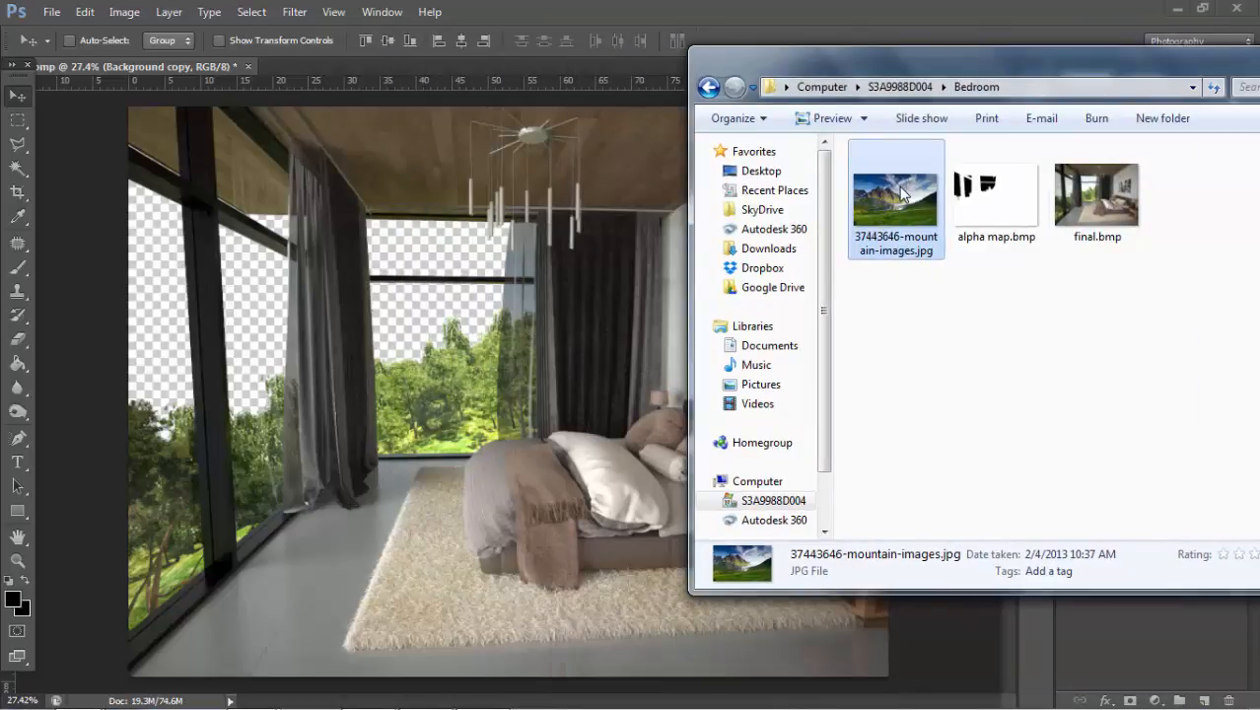
{"action": "left_click_drag", "start_coordinate": [598, 259], "coordinate": [570, 322]}
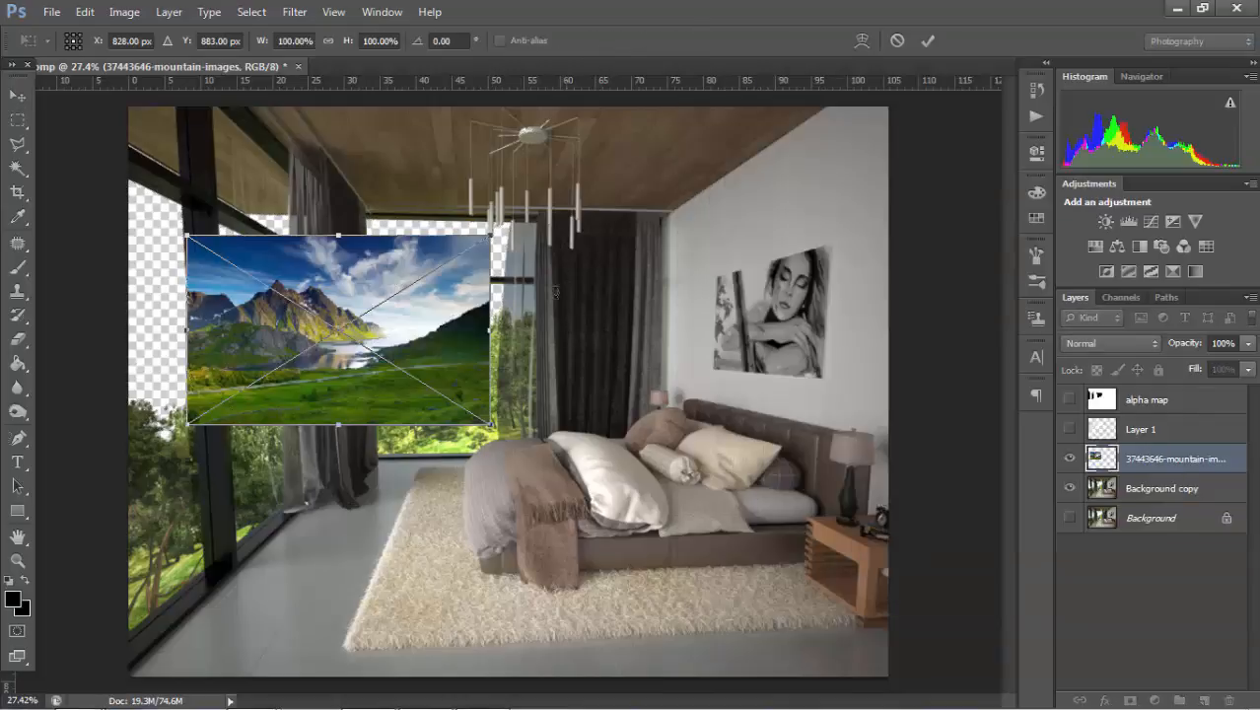
{"action": "key", "text": "Return"}
{"action": "right_click", "coordinate": [1154, 459]}
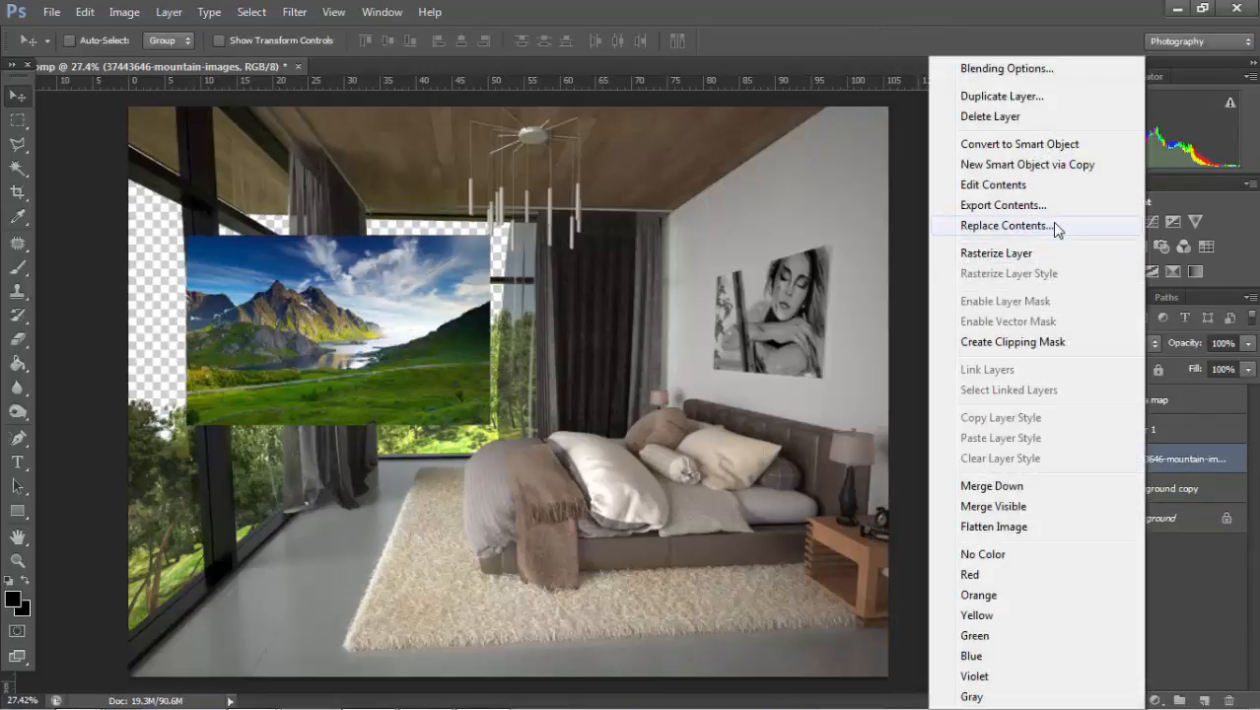
{"action": "left_click", "coordinate": [1050, 255]}
- Enlarge the mountain image to about 231% and position it so that it covers the whole window area
{"action": "key", "text": "ctrl+t"}
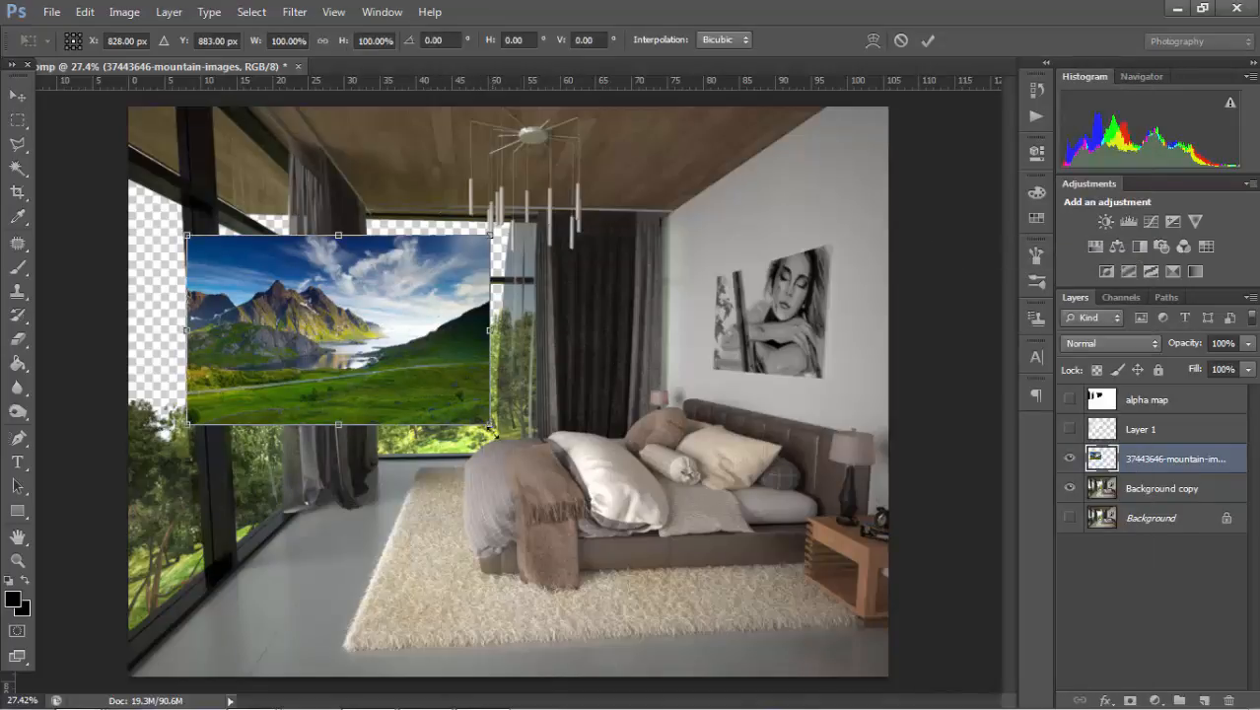
{"action": "left_click_drag", "start_coordinate": [492, 431], "coordinate": [746, 584], "text": "shift"}
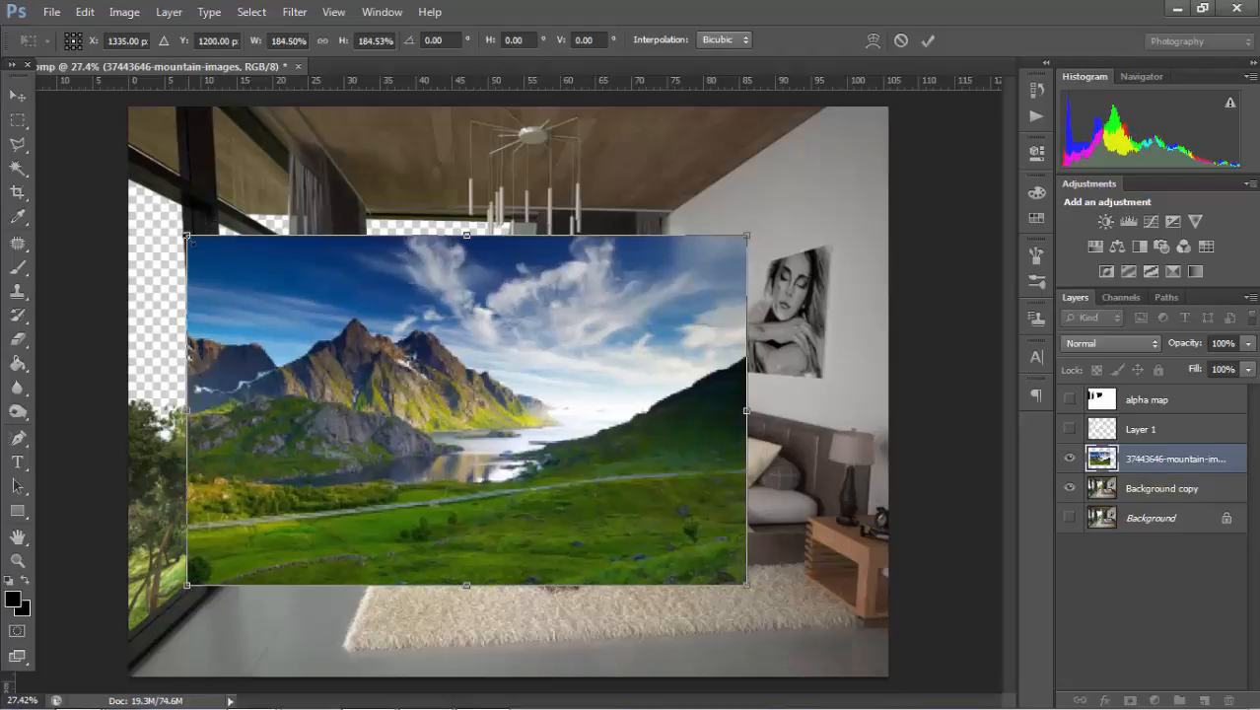
{"action": "left_click_drag", "start_coordinate": [186, 237], "coordinate": [42, 141], "text": "shift"}
{"action": "mouse_move", "coordinate": [184, 283]}
{"action": "left_mouse_down"}
{"action": "mouse_move", "coordinate": [193, 336]}
{"action": "mouse_move", "coordinate": [156, 261]}
{"action": "mouse_move", "coordinate": [169, 273]}
{"action": "left_mouse_up"}
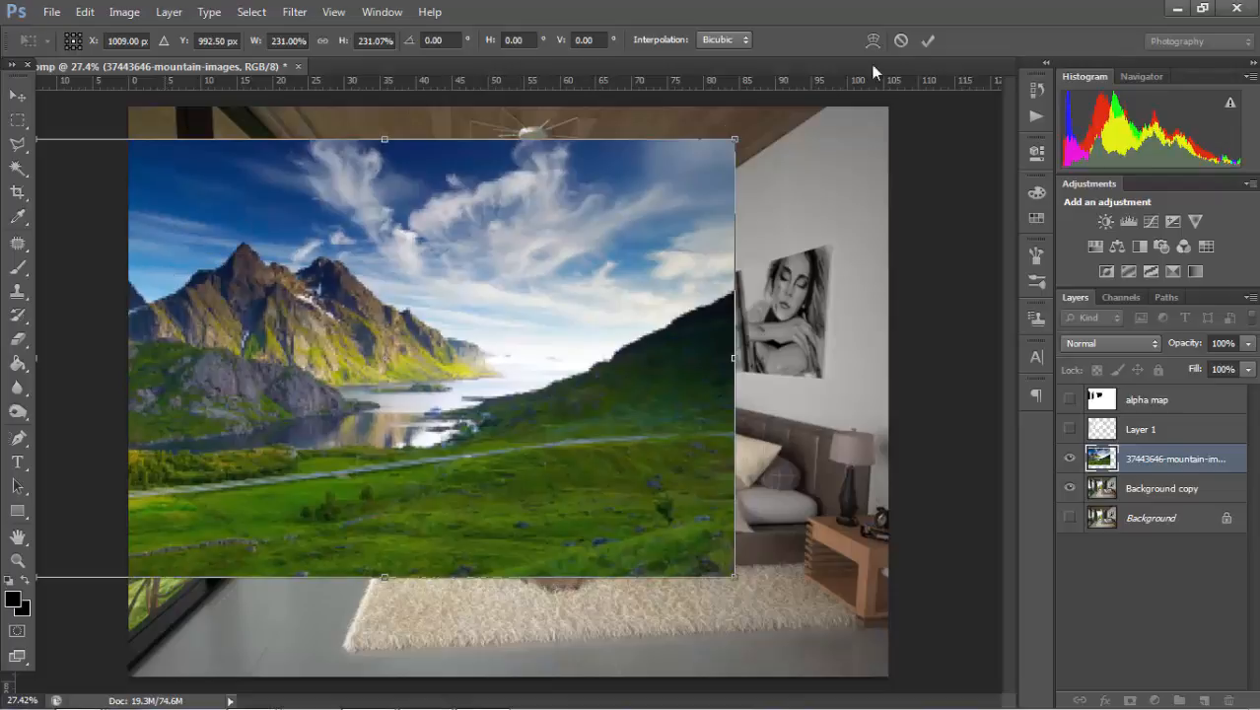
{"action": "left_click", "coordinate": [924, 44]}
- Move the mountain layer below Background copy and shift the image slightly up and left to frame the peaks in the windows
{"action": "left_click_drag", "start_coordinate": [1124, 458], "coordinate": [1065, 498]}
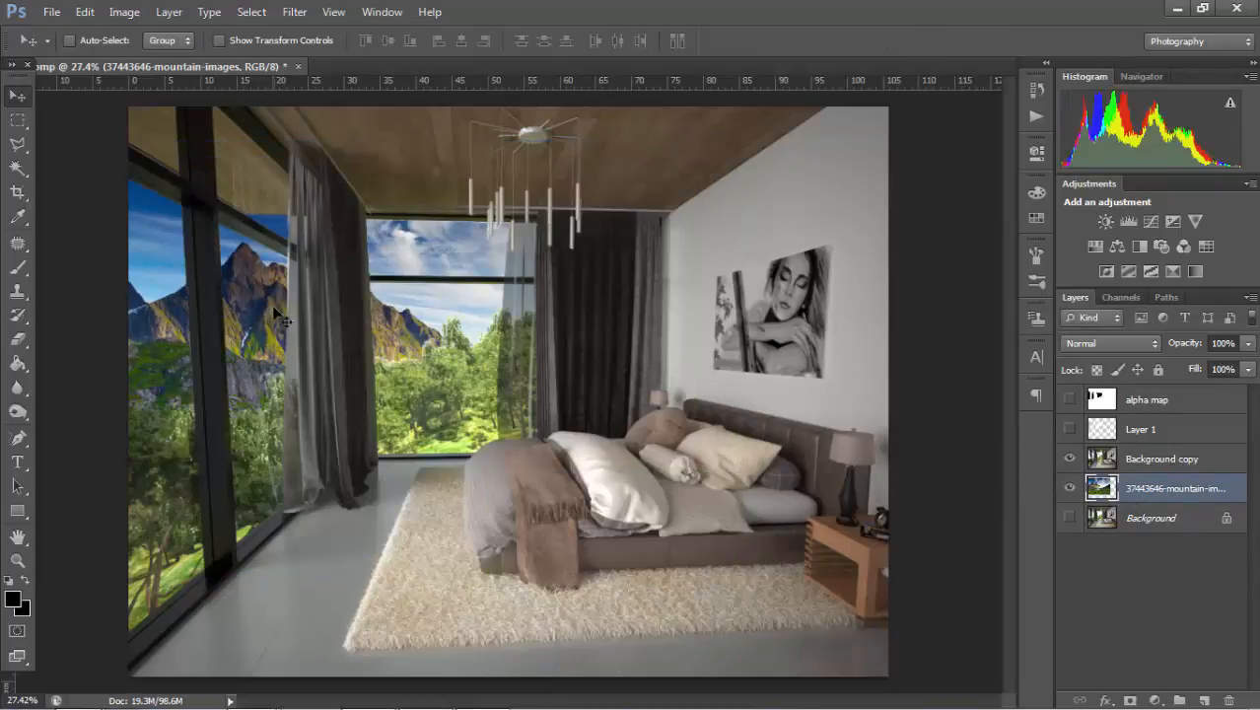
{"action": "left_click_drag", "start_coordinate": [278, 314], "coordinate": [264, 293]}
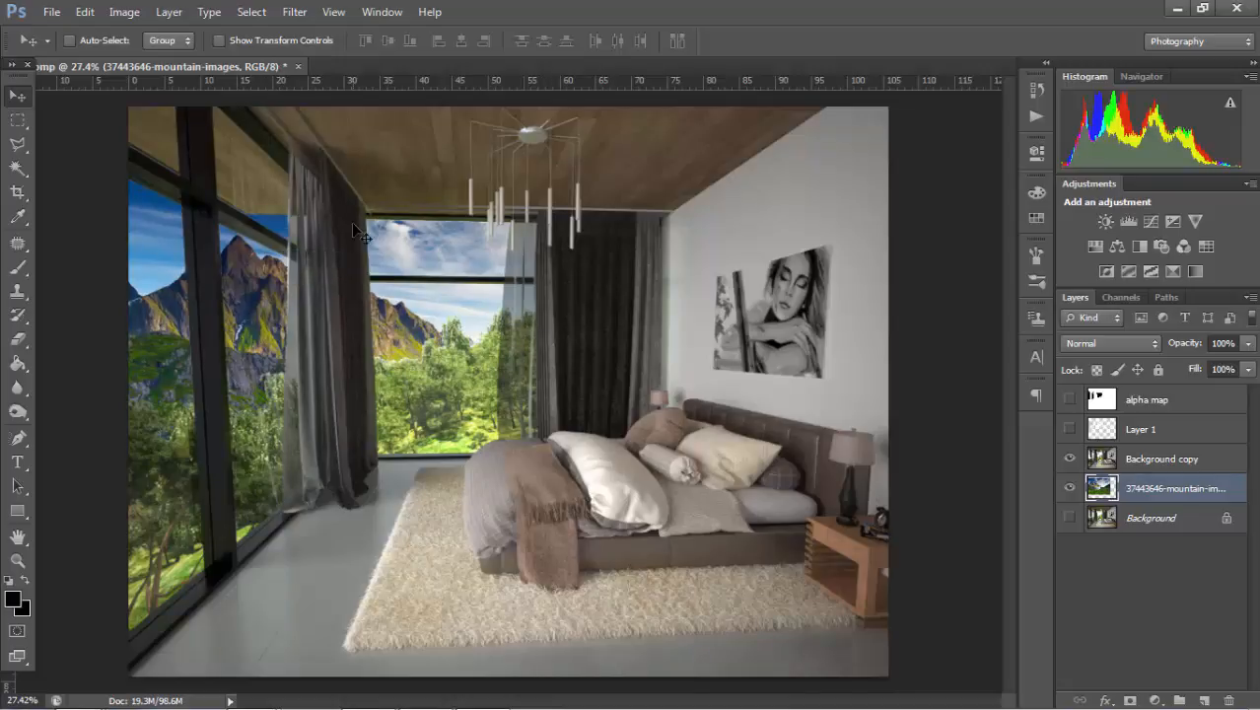
{"action": "scroll", "coordinate": [193, 292], "scroll_direction": "up", "scroll_amount": 1, "text": "alt"}
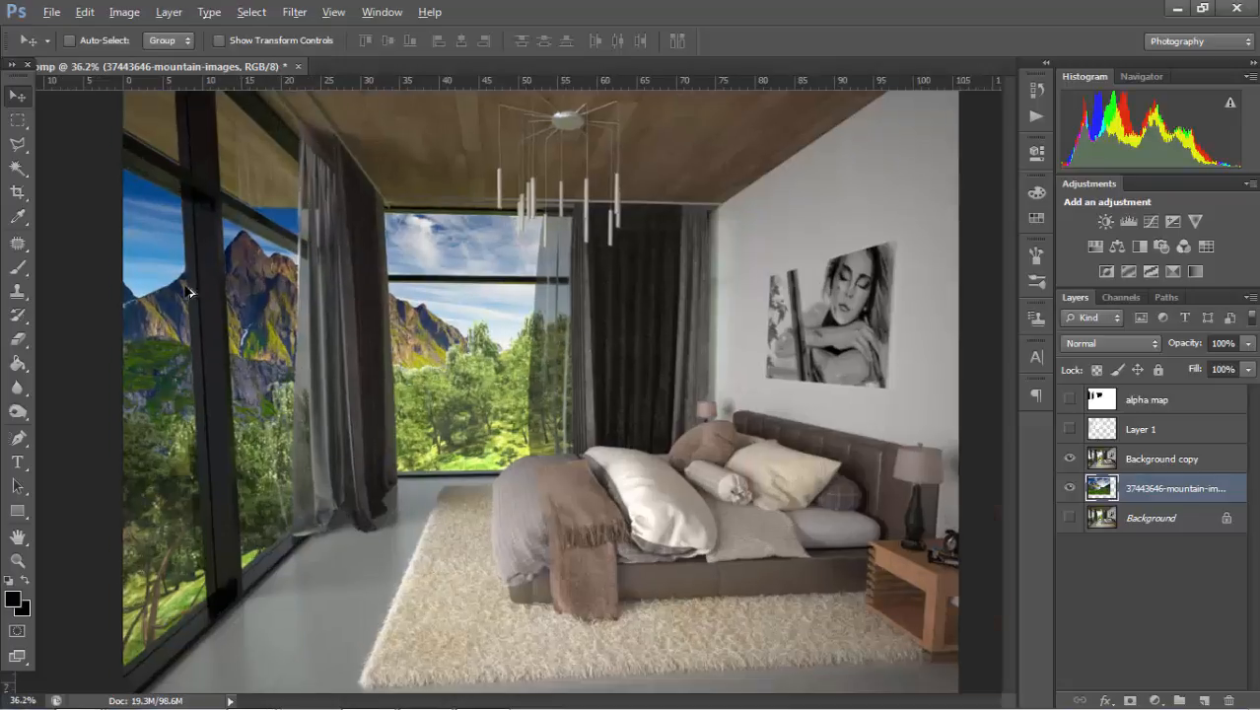
{"action": "scroll", "coordinate": [169, 211], "scroll_direction": "up", "scroll_amount": 2, "text": "alt"}
{"action": "scroll", "coordinate": [112, 175], "scroll_direction": "down", "scroll_amount": 2, "text": "alt"}
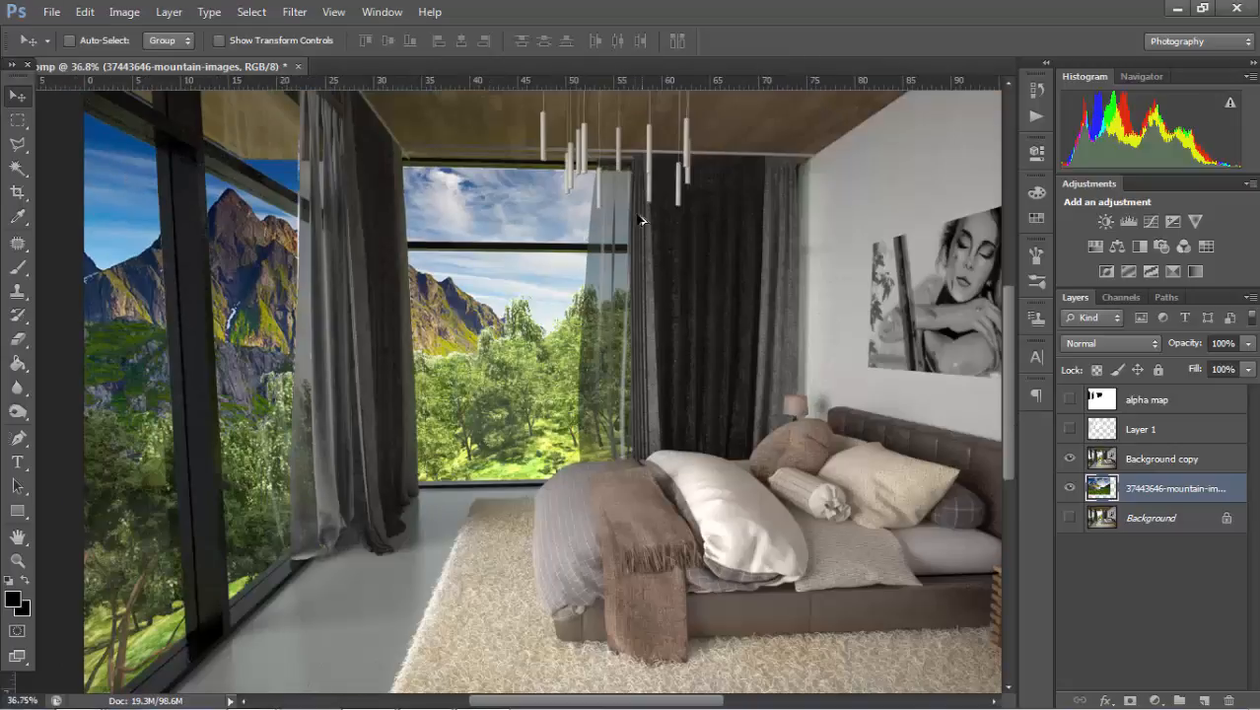
{"action": "scroll", "coordinate": [642, 214], "scroll_direction": "down", "scroll_amount": 2, "text": "alt"}
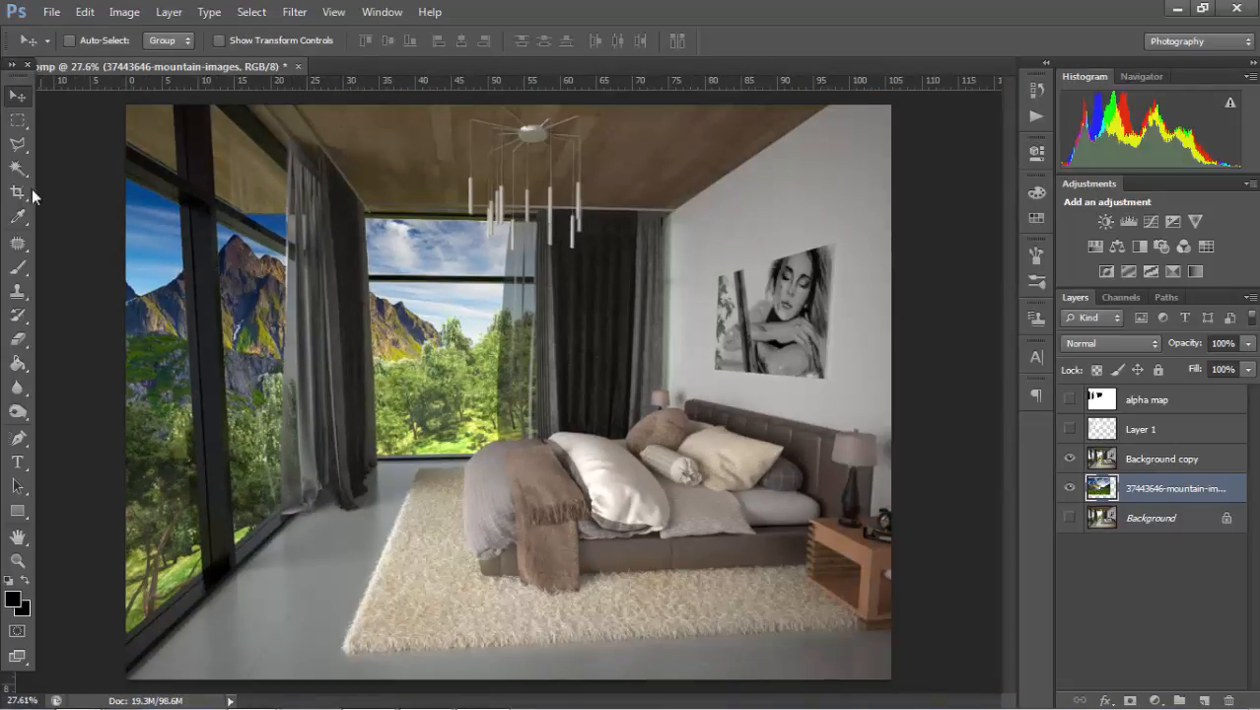
- Tone down the mountain layer's colors with the Vibrance adjustment, setting Vibrance to -24 and Saturation to -25
{"action": "left_click", "coordinate": [126, 12]}
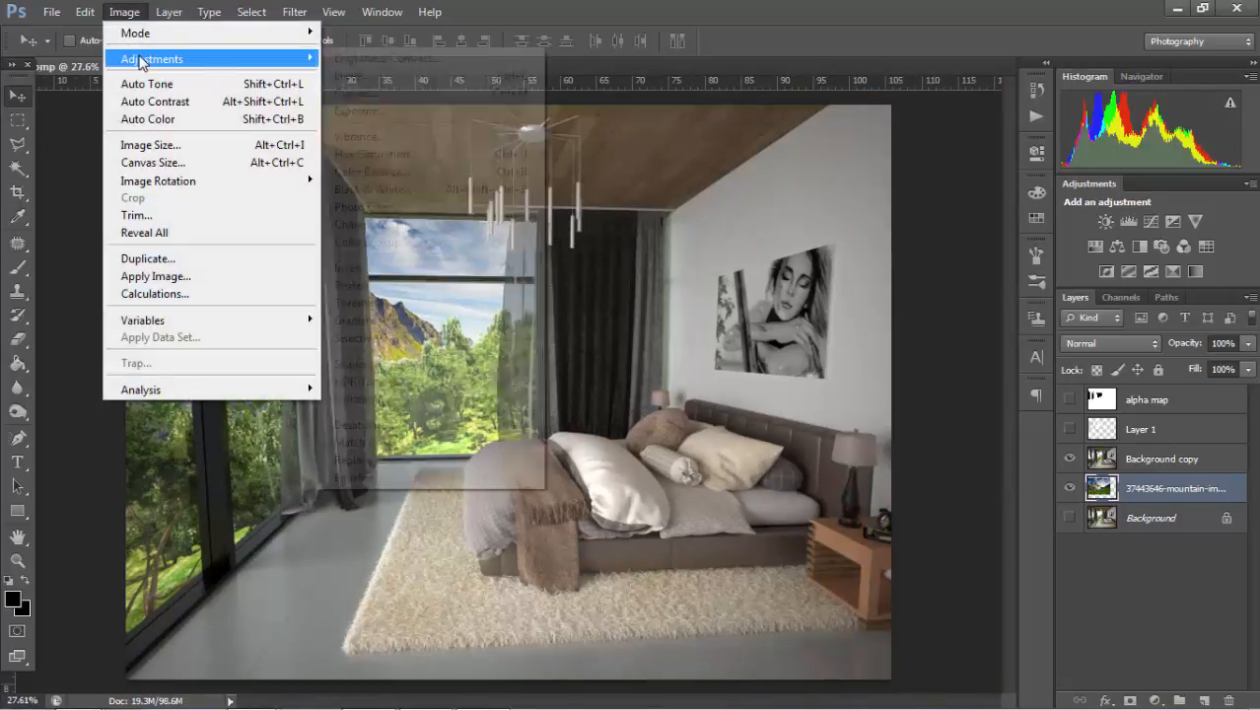
{"action": "mouse_move", "coordinate": [143, 60]}
{"action": "left_click", "coordinate": [372, 138]}
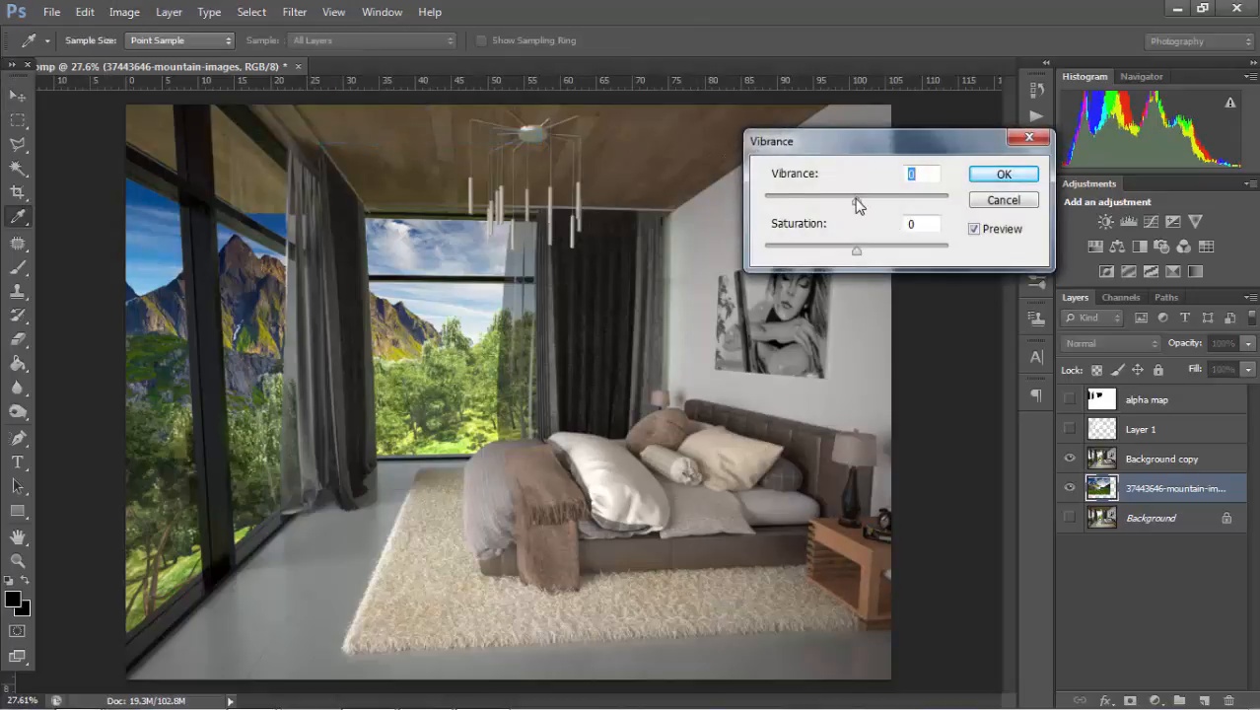
{"action": "left_click_drag", "start_coordinate": [856, 202], "coordinate": [829, 210]}
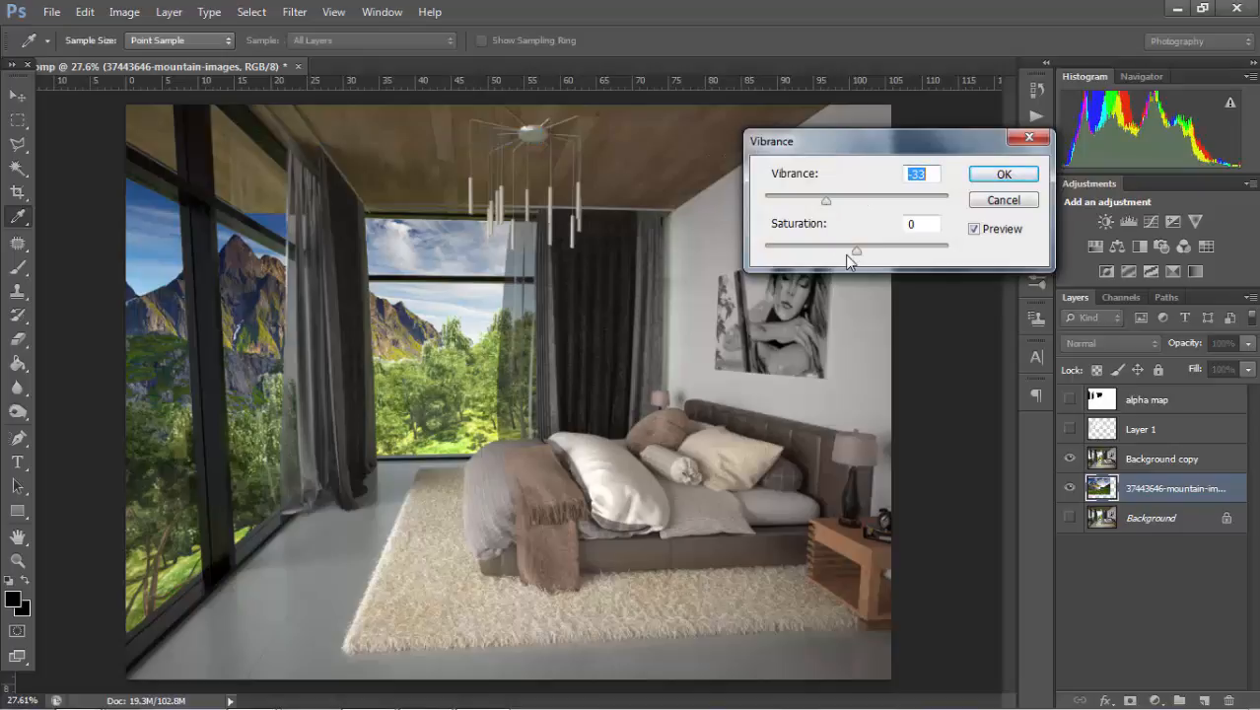
{"action": "left_click_drag", "start_coordinate": [856, 251], "coordinate": [830, 247]}
{"action": "left_click_drag", "start_coordinate": [826, 198], "coordinate": [835, 202]}
{"action": "left_click_drag", "start_coordinate": [831, 252], "coordinate": [834, 252]}
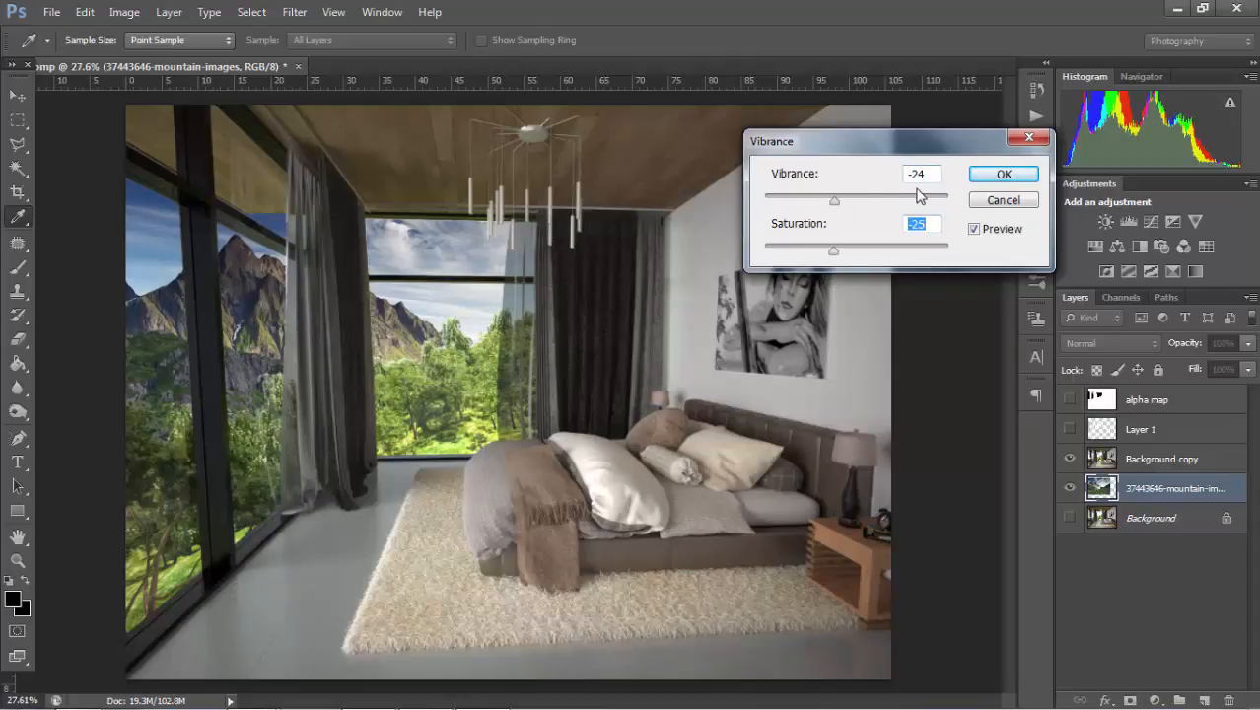
{"action": "left_click", "coordinate": [991, 175]}
{"action": "key", "text": "v"}
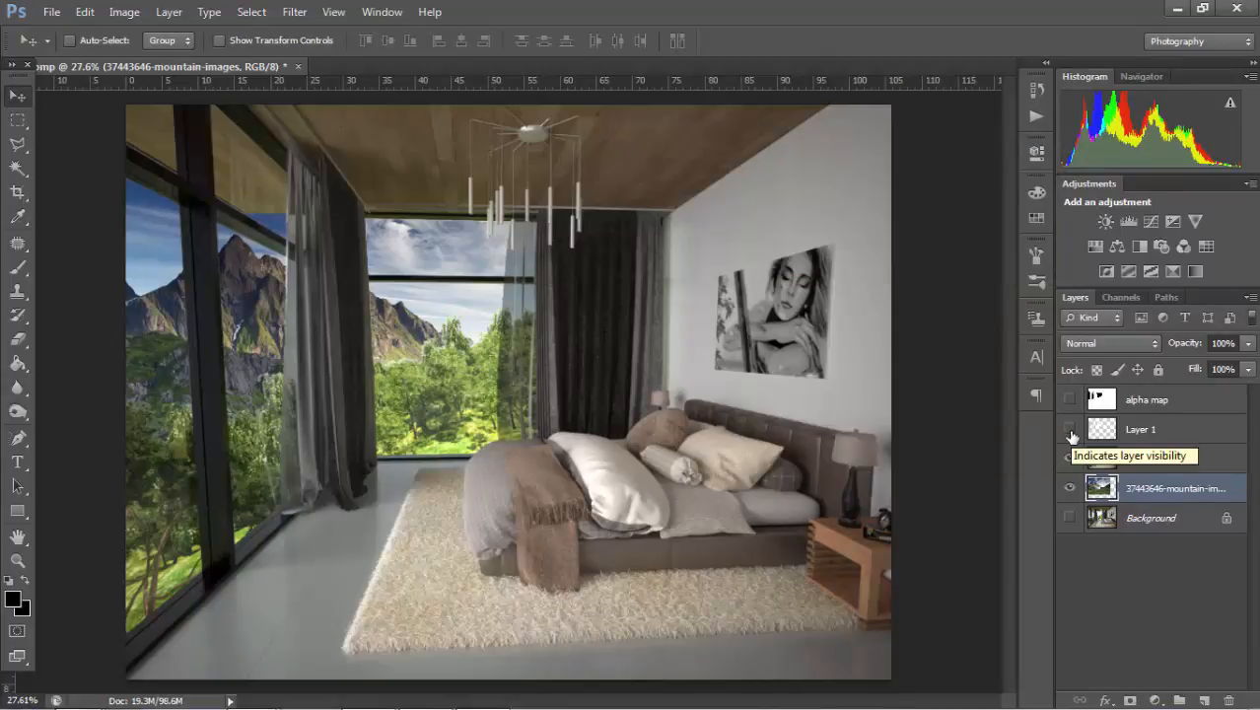
- Show Layer 1 and set its opacity to 28% to haze the mountain view, then inspect the windows up close
{"action": "left_click", "coordinate": [1071, 432]}
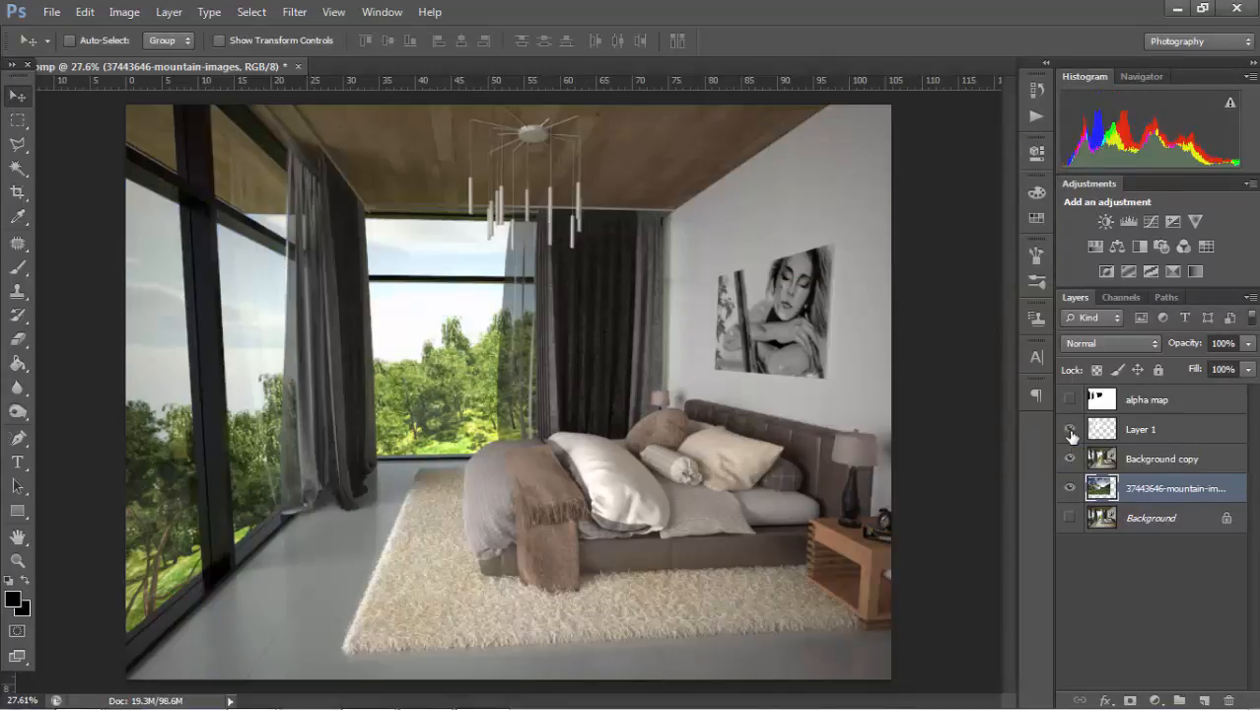
{"action": "left_click", "coordinate": [1147, 429]}
{"action": "left_click_drag", "start_coordinate": [1164, 353], "coordinate": [1121, 347]}
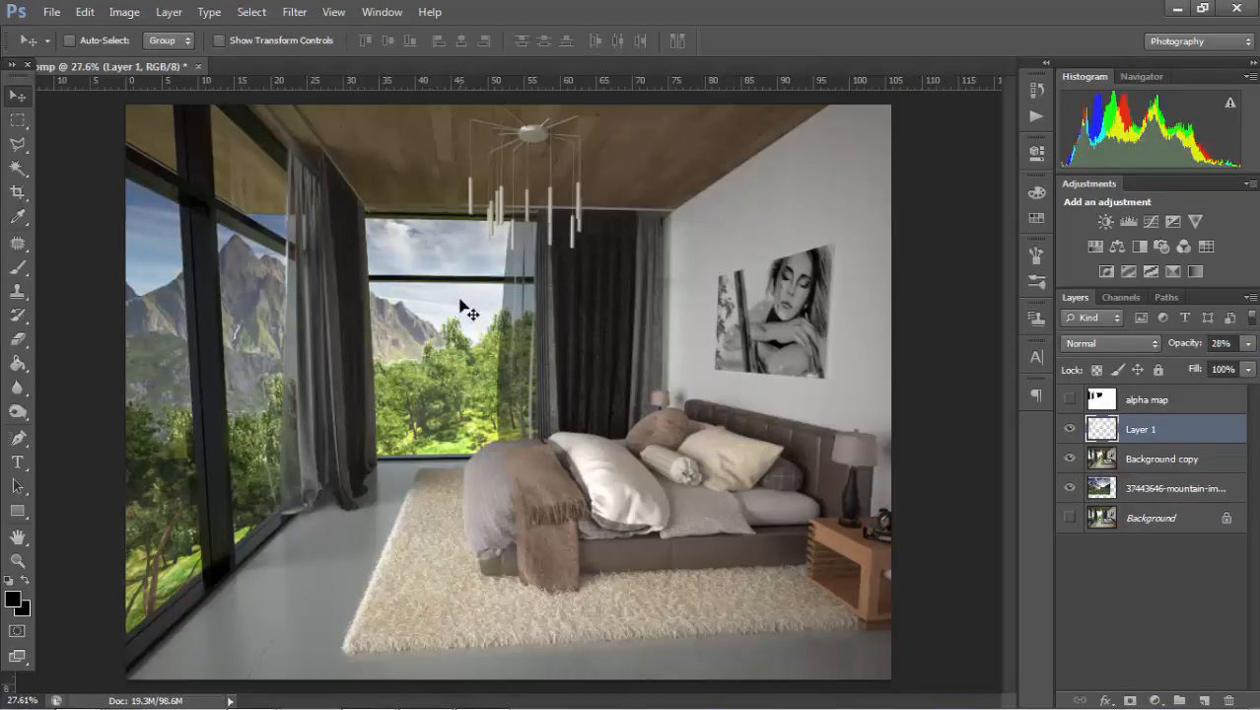
{"action": "scroll", "coordinate": [179, 248], "scroll_direction": "up", "scroll_amount": 6, "text": "alt"}
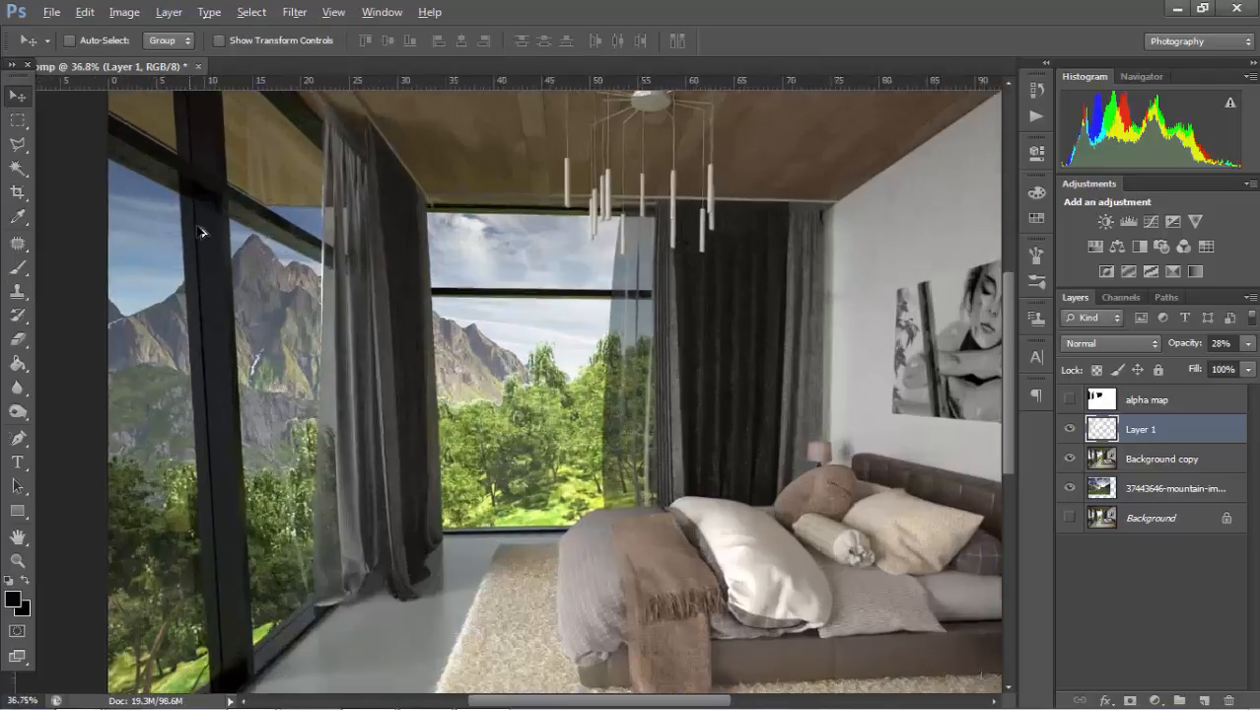
{"action": "scroll", "coordinate": [318, 269], "scroll_direction": "down", "scroll_amount": 4, "text": "alt"}
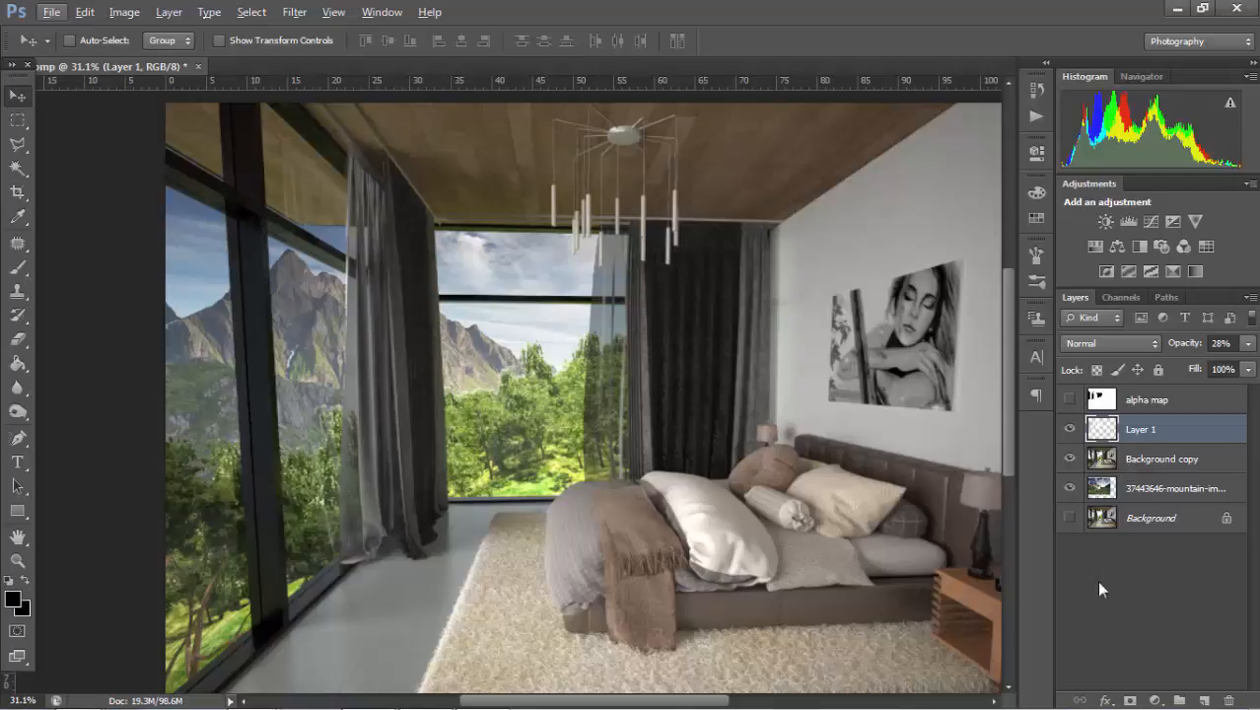
- Delete the alpha map layer and check the mountain image's full extent with Free Transform, leaving its size as is
{"action": "left_click_drag", "start_coordinate": [1129, 404], "coordinate": [1227, 699]}
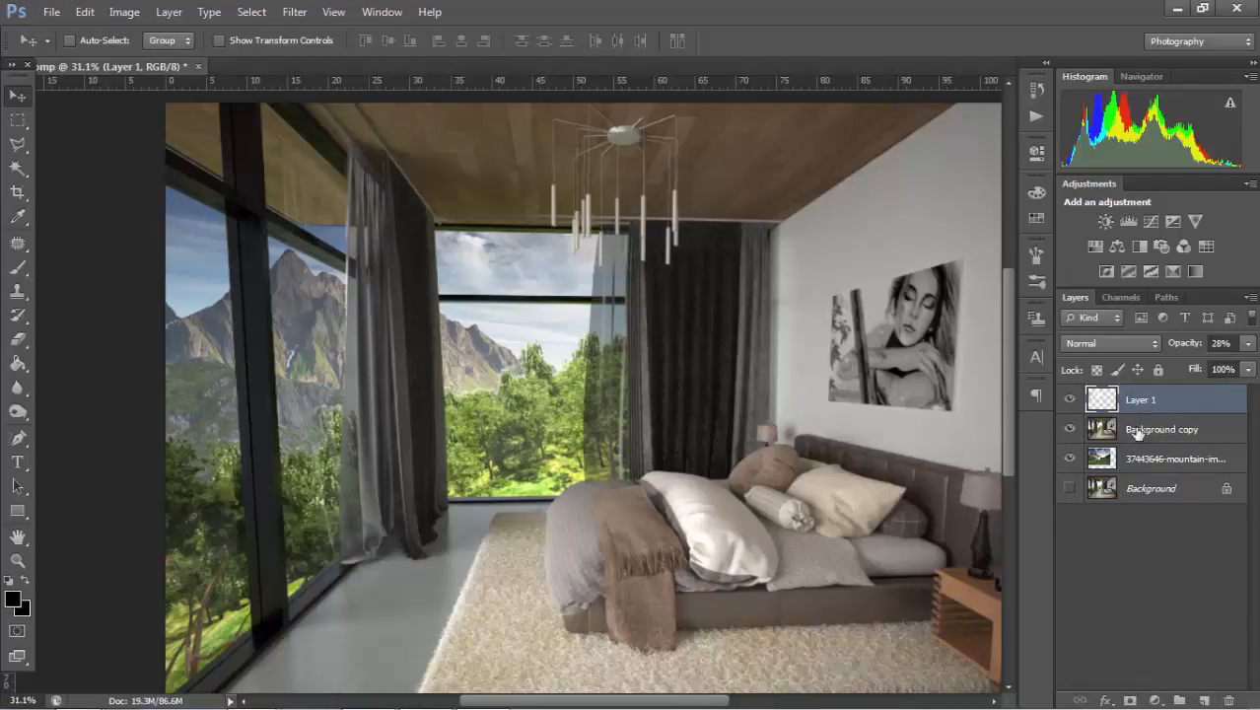
{"action": "left_click", "coordinate": [1141, 461], "text": "shift"}
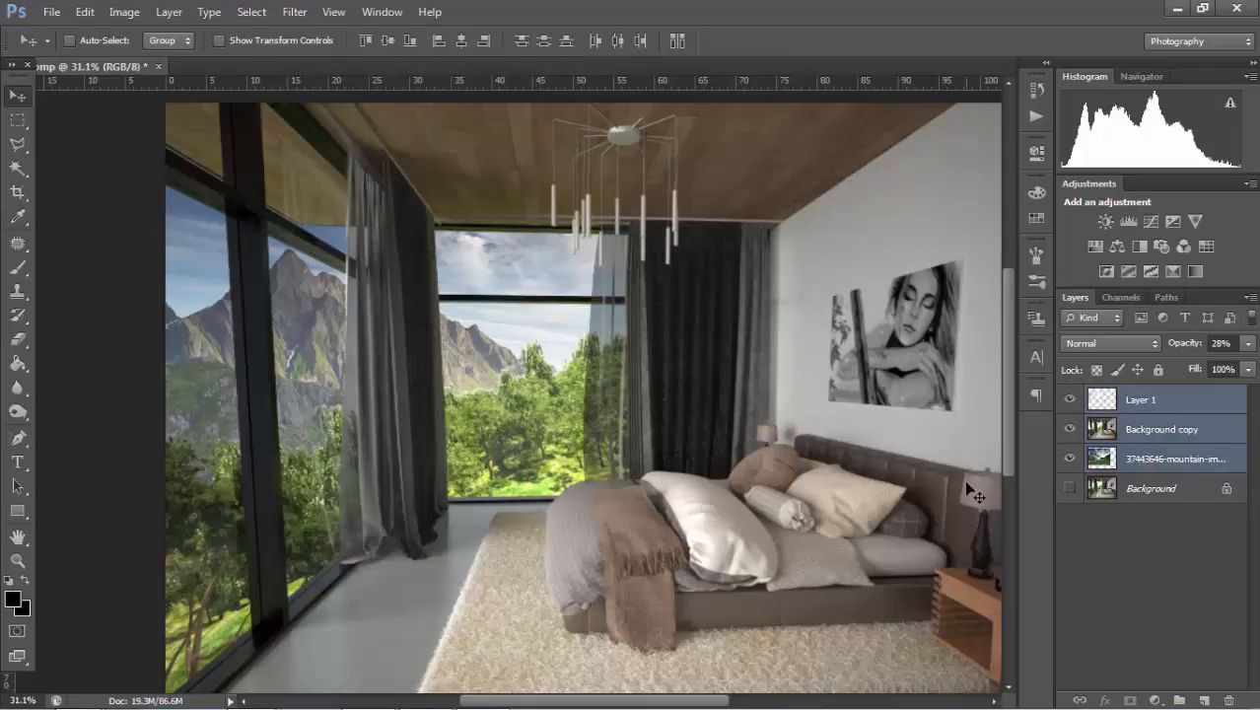
{"action": "left_click", "coordinate": [1134, 460]}
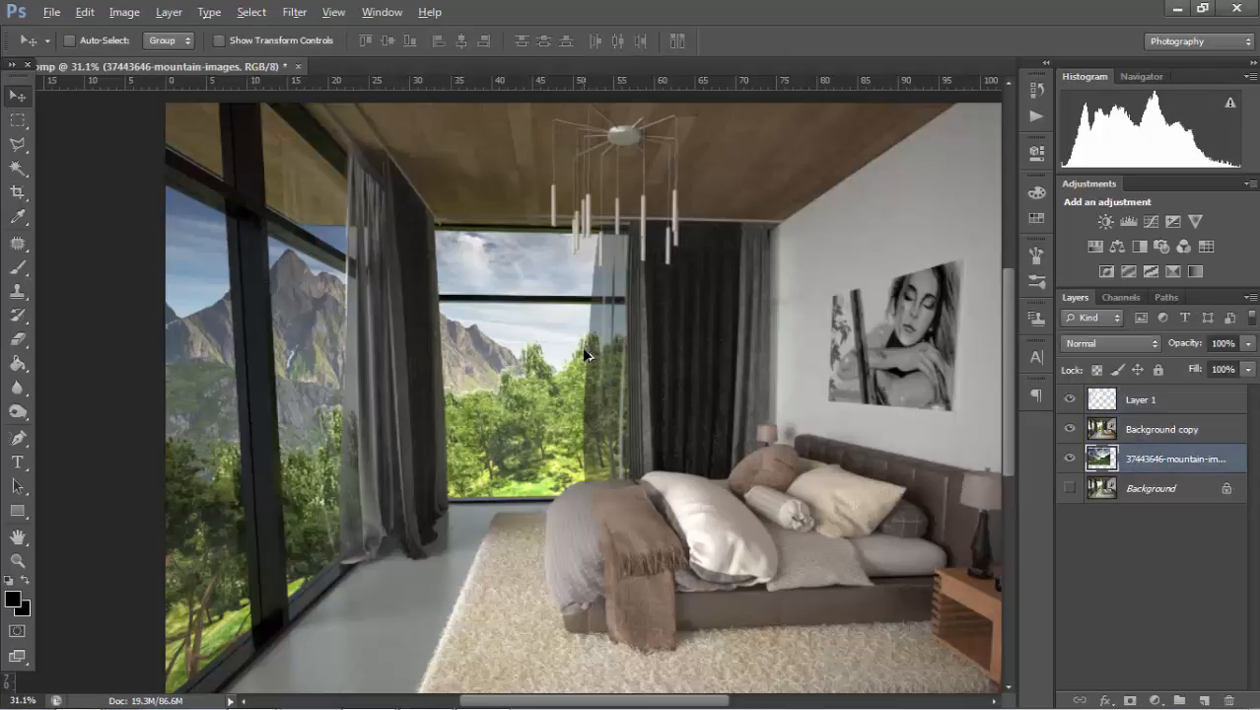
{"action": "scroll", "coordinate": [590, 356], "scroll_direction": "down", "scroll_amount": 2, "text": "alt"}
{"action": "key", "text": "ctrl+t"}
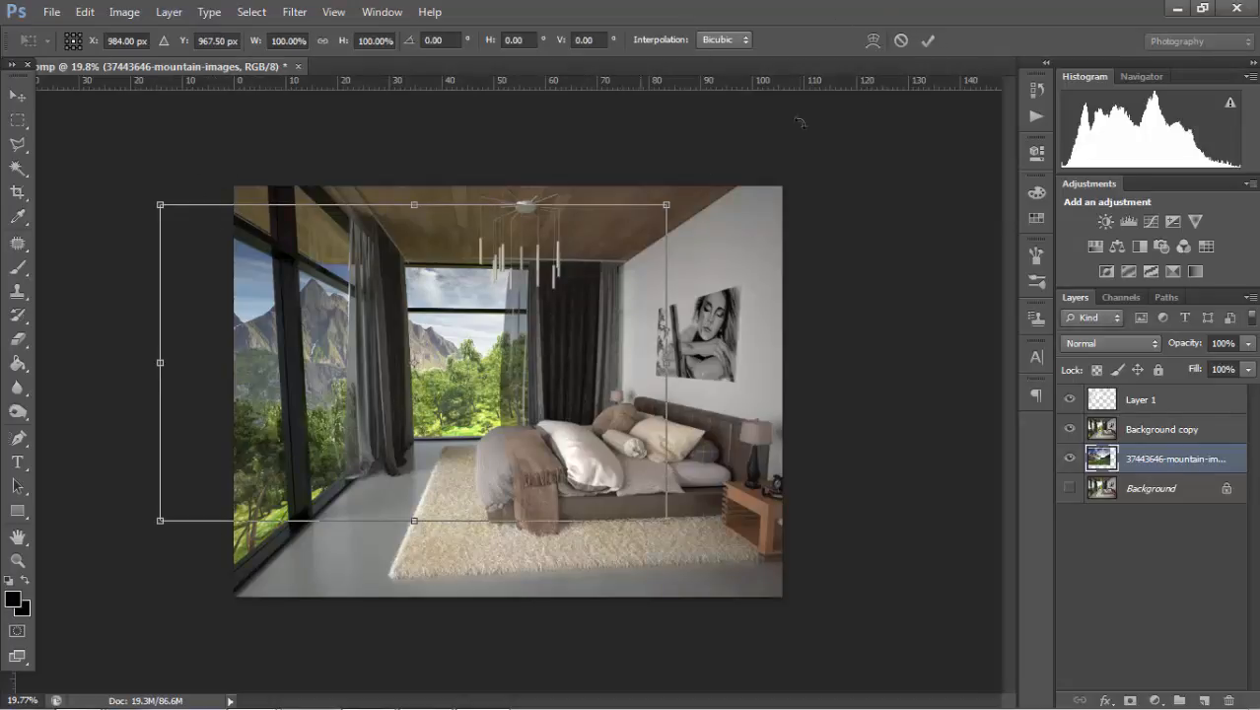
{"action": "left_click", "coordinate": [929, 40]}
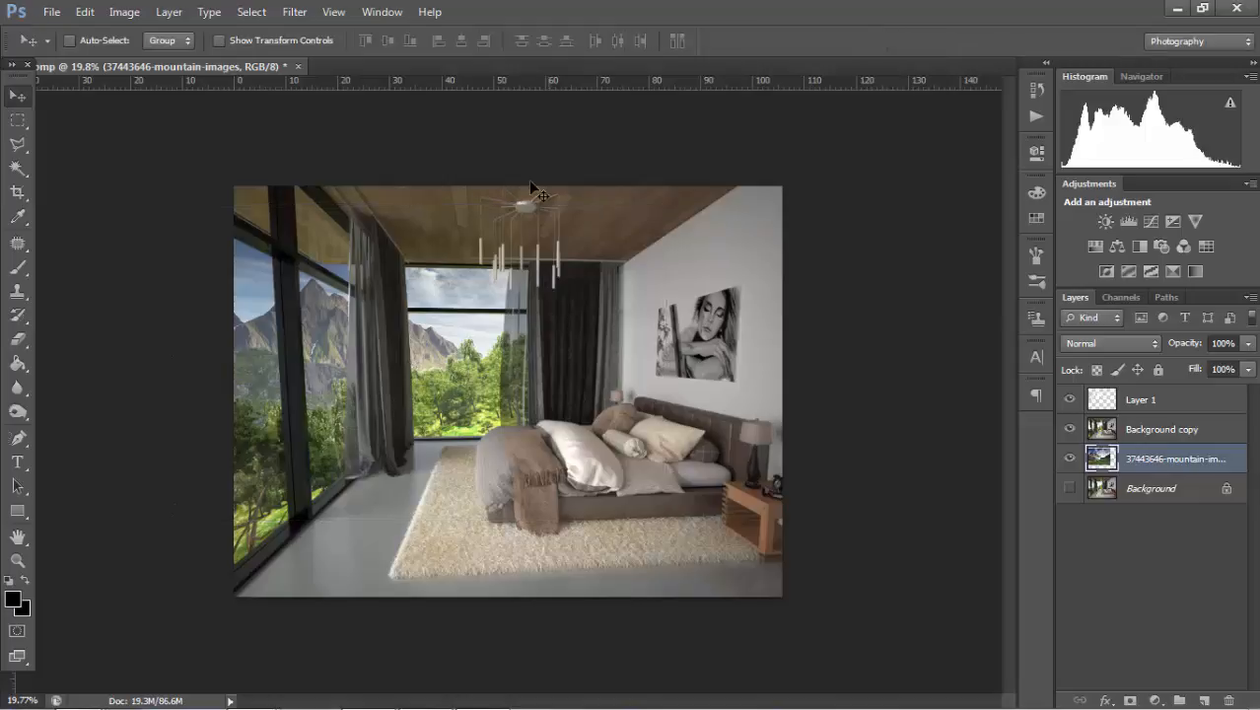
- Shift the three visible layers together to the right and delete the mountain image's overhang outside the room's left edge
{"action": "left_click", "coordinate": [1169, 412], "text": "shift"}
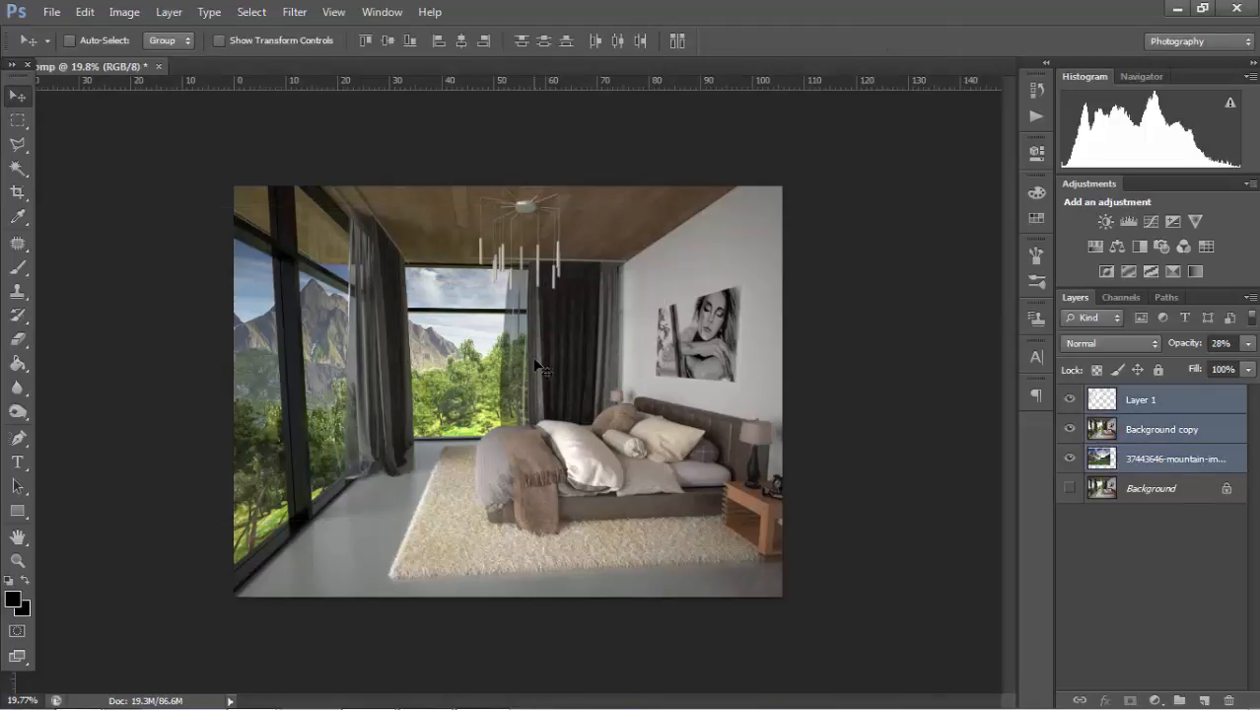
{"action": "left_click_drag", "start_coordinate": [535, 365], "coordinate": [633, 372]}
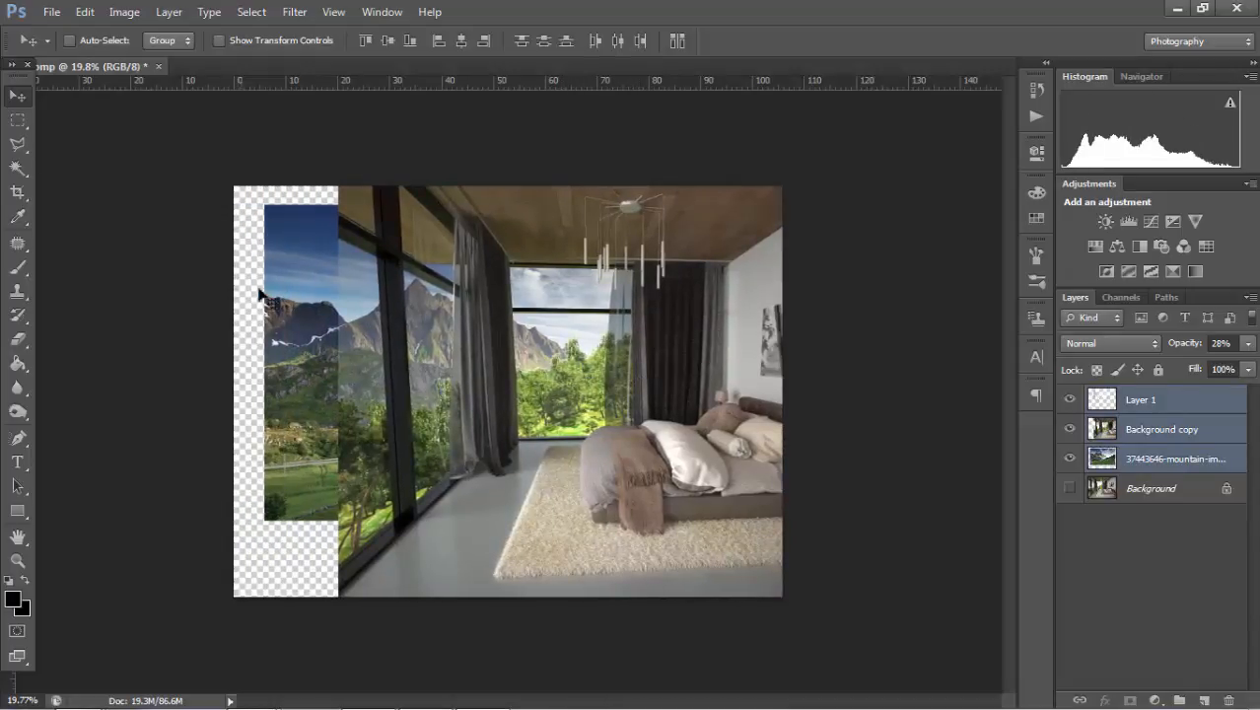
{"action": "left_click", "coordinate": [1152, 459]}
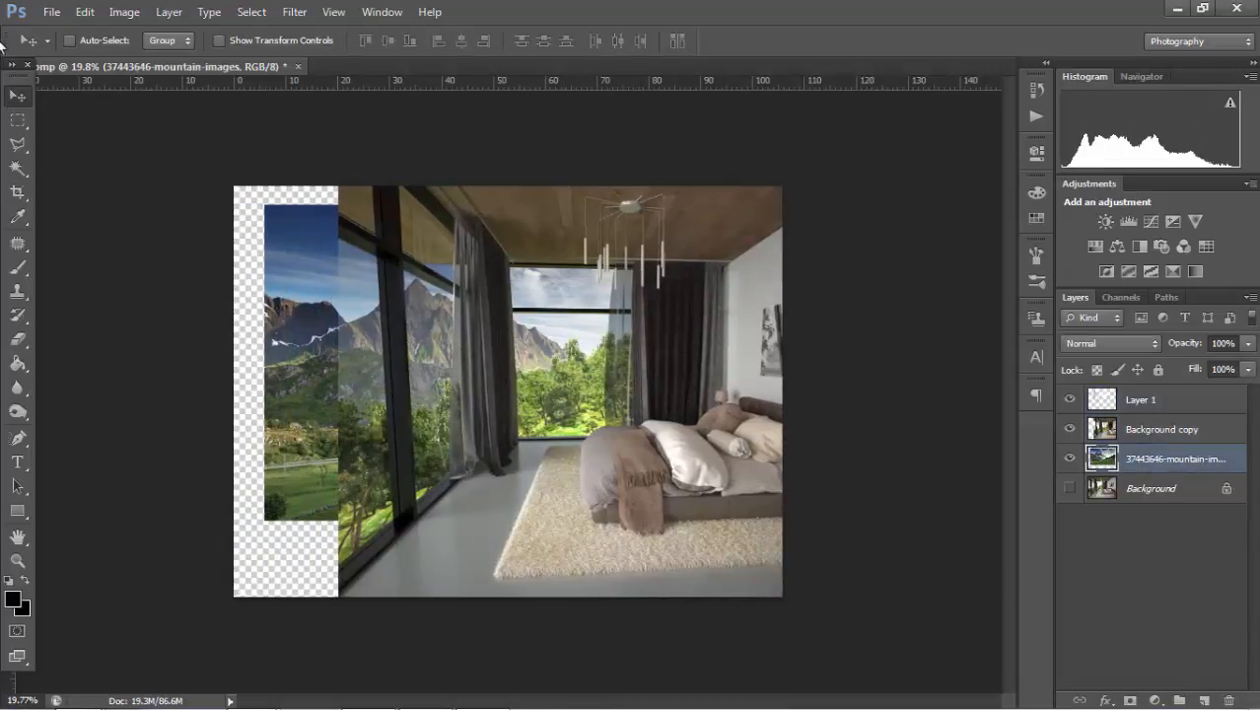
{"action": "left_click", "coordinate": [18, 120]}
{"action": "left_click_drag", "start_coordinate": [239, 173], "coordinate": [337, 618]}
{"action": "scroll", "coordinate": [337, 618], "scroll_direction": "up", "scroll_amount": 5, "text": "alt"}
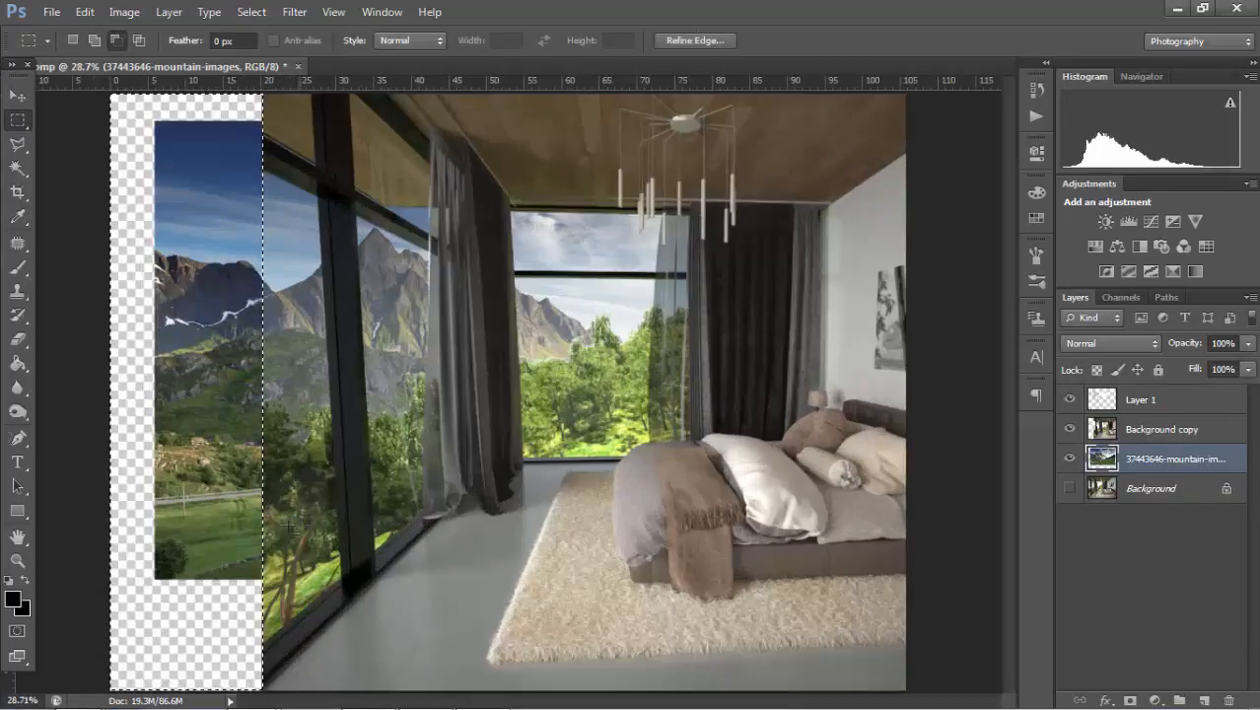
{"action": "scroll", "coordinate": [272, 618], "scroll_direction": "up", "scroll_amount": 5, "text": "alt"}
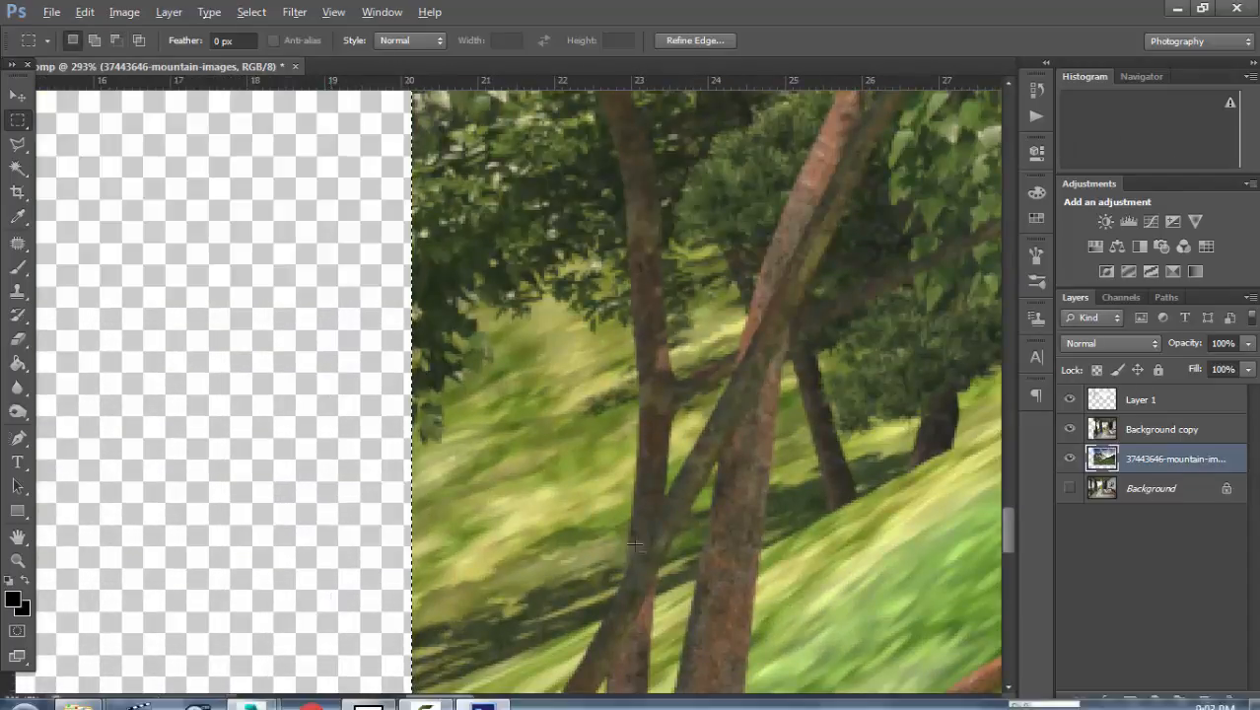
{"action": "scroll", "coordinate": [648, 462], "scroll_direction": "down", "scroll_amount": 10, "text": "alt"}
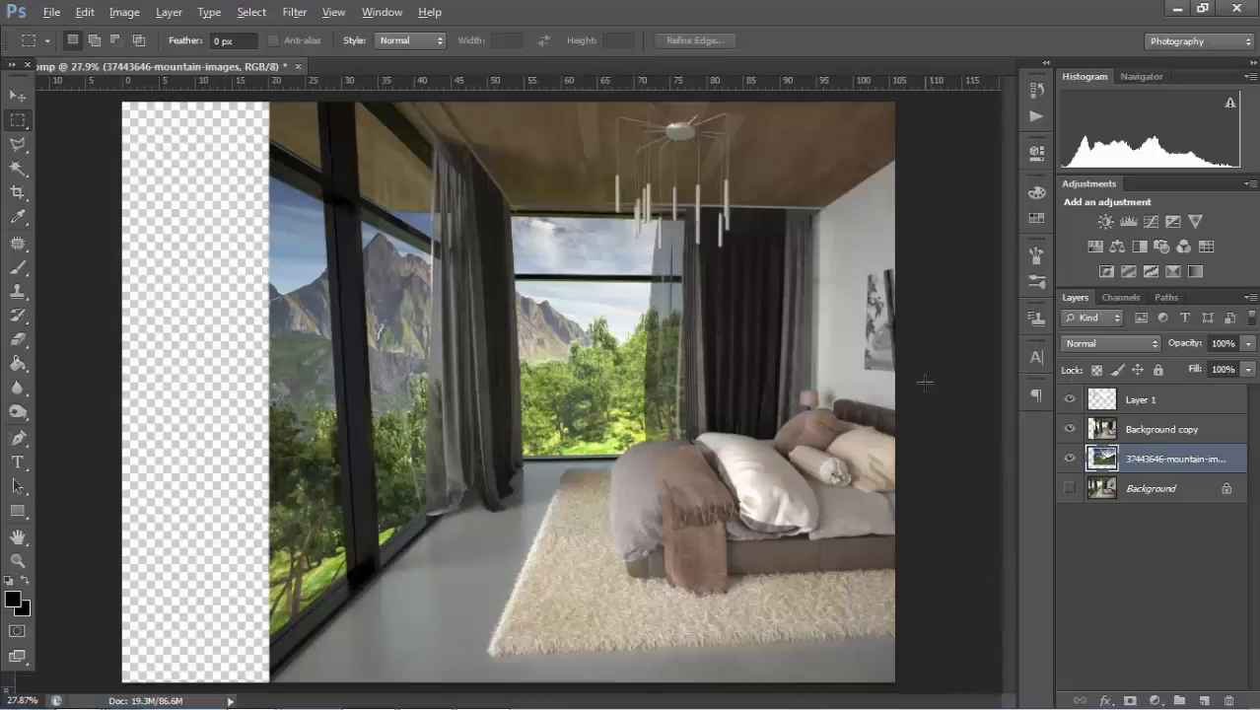
{"action": "scroll", "coordinate": [925, 383], "scroll_direction": "down", "scroll_amount": 1, "text": "alt"}
- Move Layer 1, Background copy and the mountain layer together back to the left so that they fill the canvas
{"action": "key", "text": "v"}
{"action": "left_click", "coordinate": [1152, 400]}
{"action": "left_click", "coordinate": [1138, 440], "text": "ctrl"}
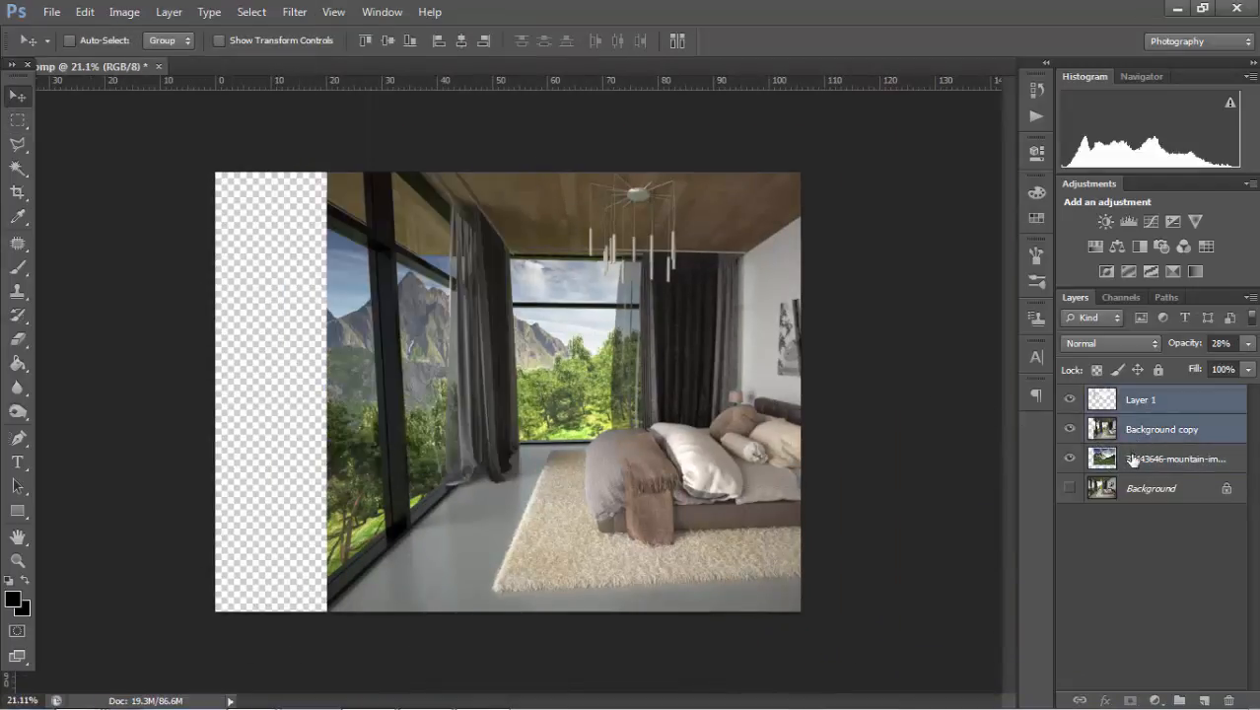
{"action": "left_click", "coordinate": [1133, 461], "text": "ctrl"}
{"action": "left_click_drag", "start_coordinate": [616, 390], "coordinate": [476, 397]}
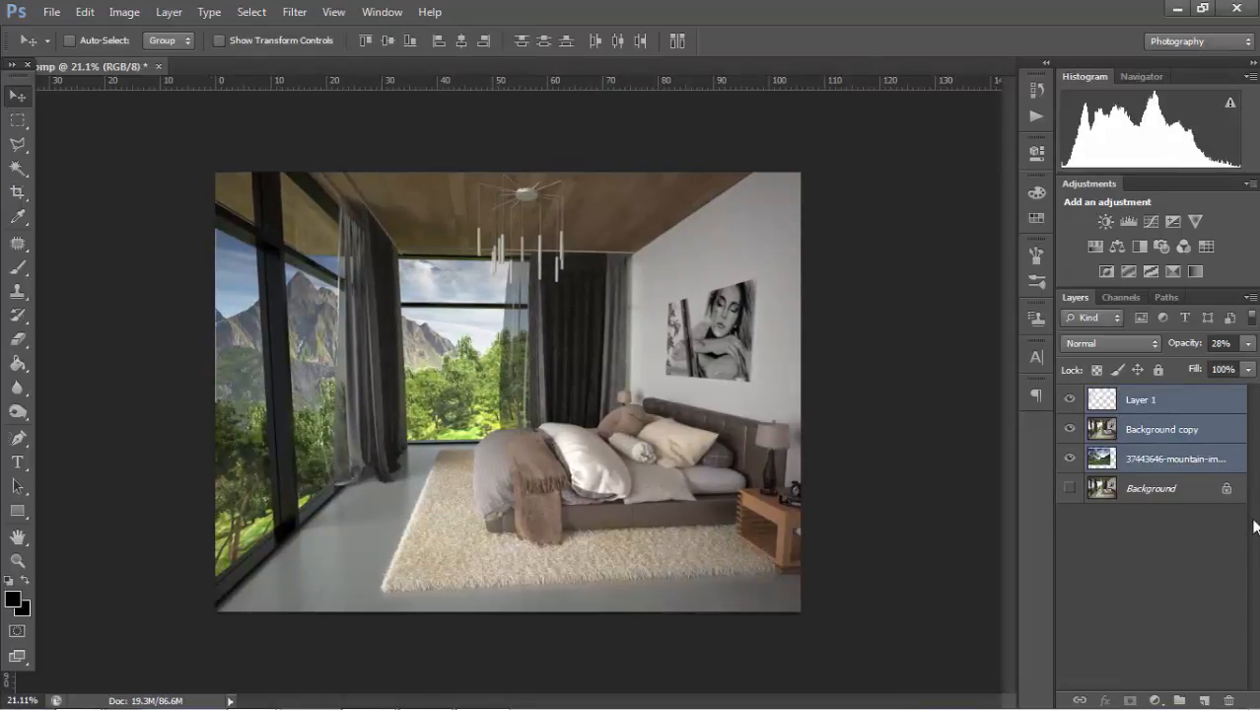
- Duplicate Layer 1, Background copy and the mountain layer within final.bmp and merge the copies into one layer
{"action": "right_click", "coordinate": [1131, 399]}
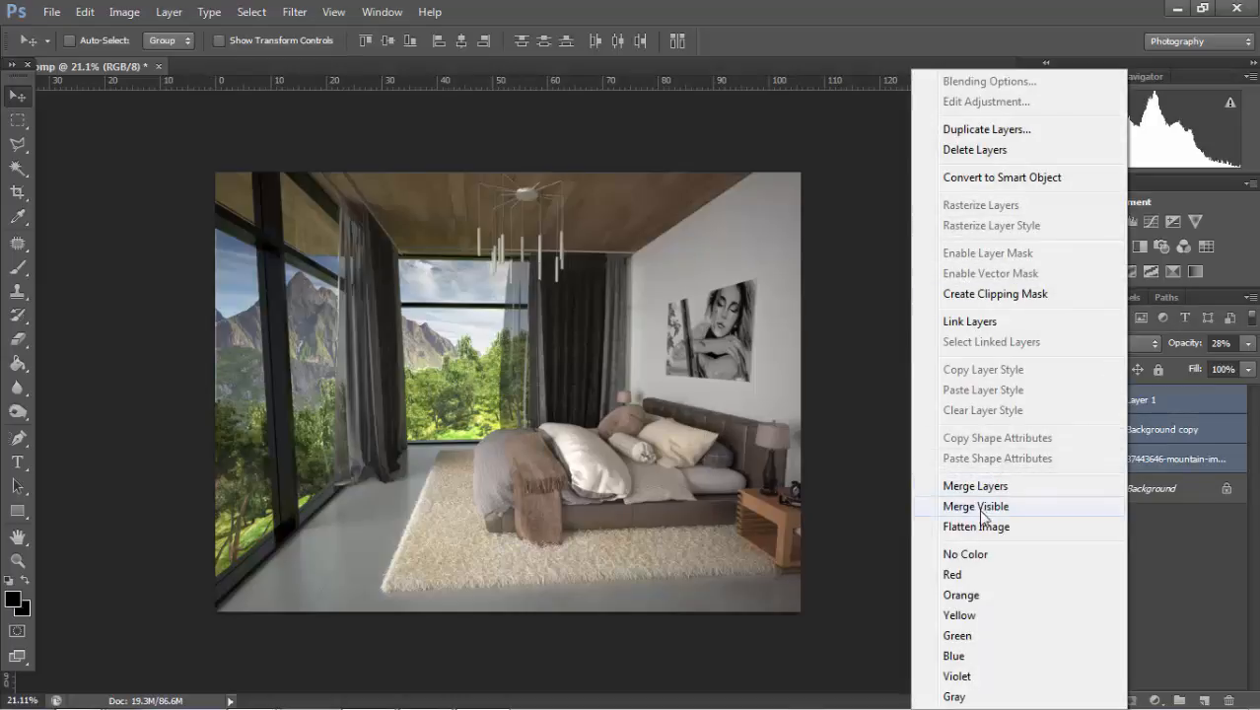
{"action": "left_click", "coordinate": [987, 129]}
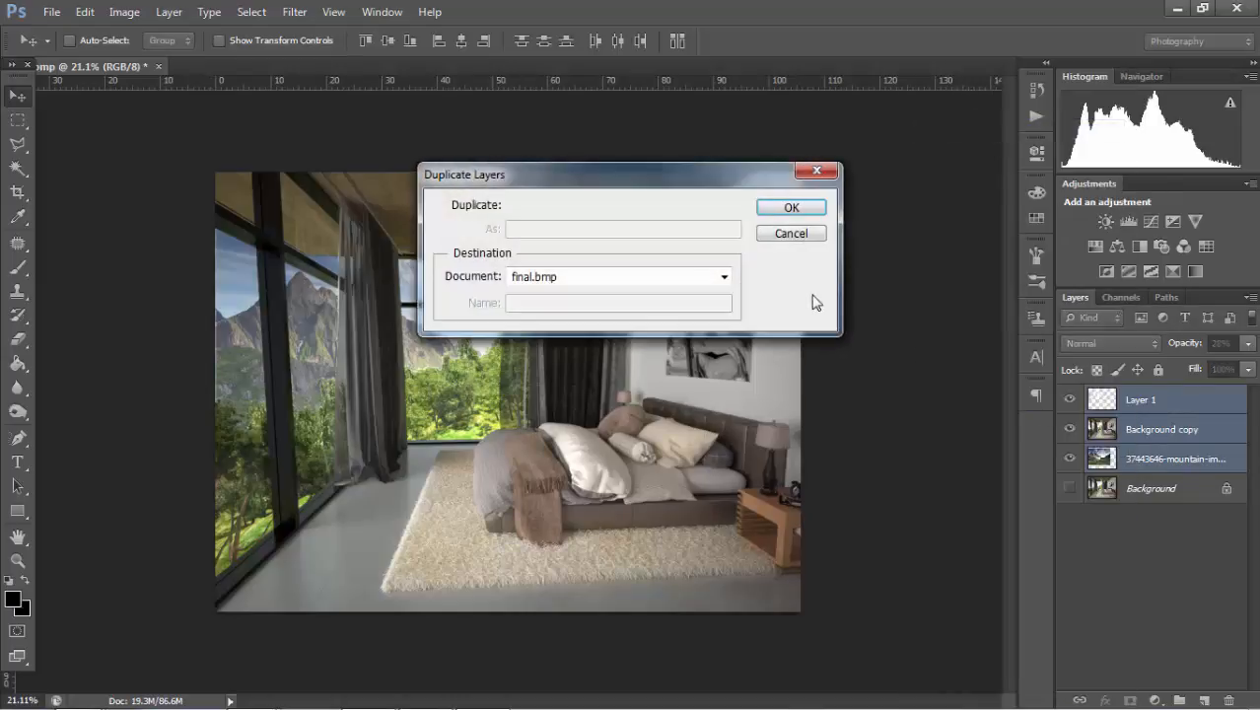
{"action": "left_click", "coordinate": [772, 208]}
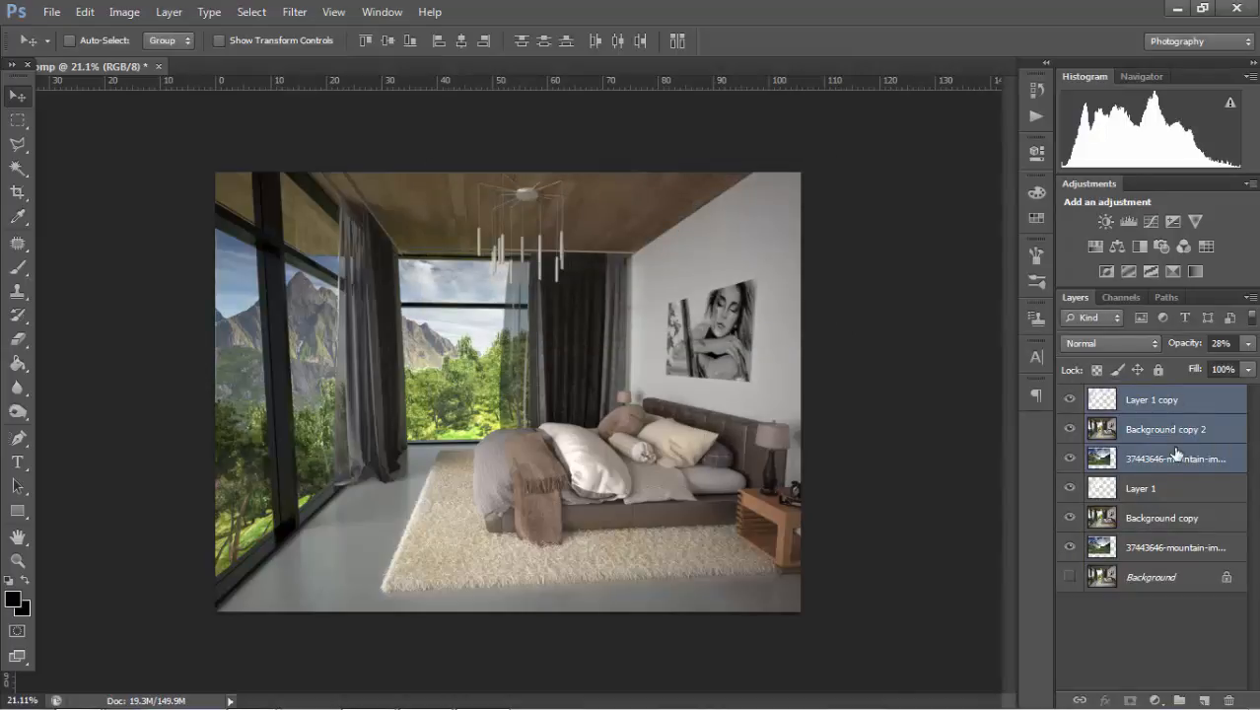
{"action": "key", "text": "ctrl+e"}
- Hide the original Layer 1, Background copy and mountain layers beneath the merged copy
{"action": "left_click", "coordinate": [1069, 429]}
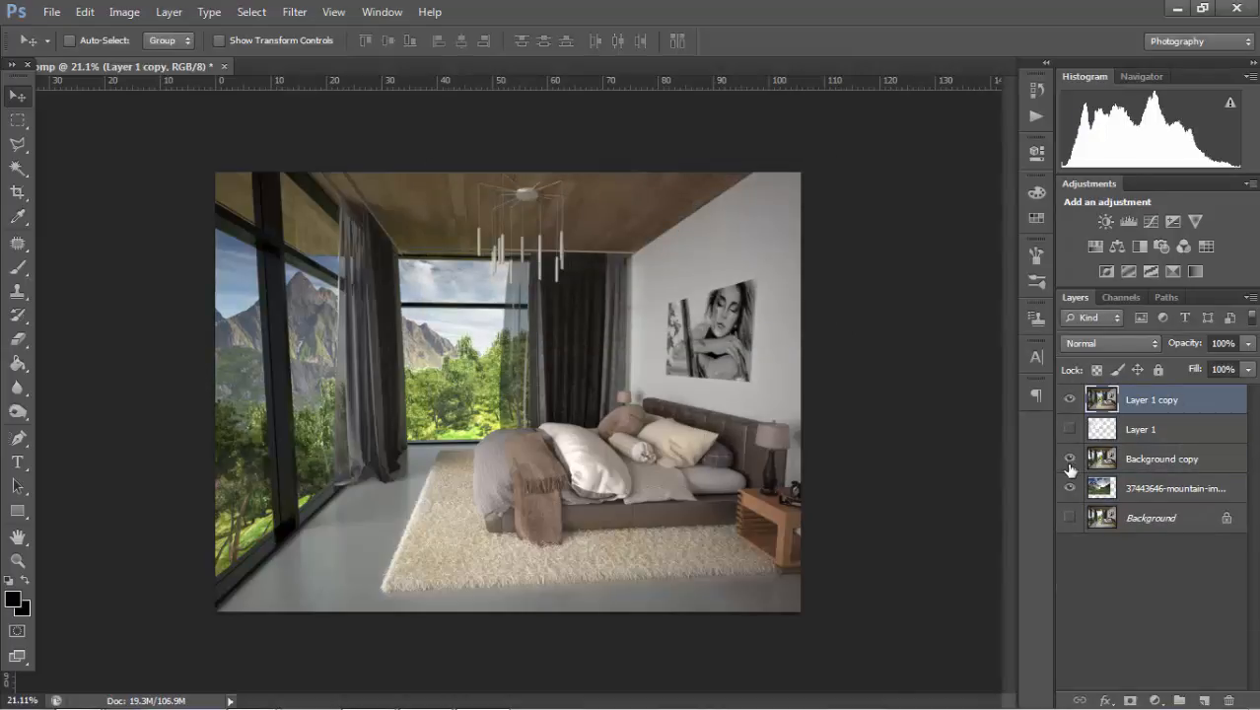
{"action": "left_click", "coordinate": [1070, 458]}
{"action": "left_click", "coordinate": [1070, 487]}
- Open the Nik Collection's Color Efex Pro 4 filter on the merged layer and place its window fully in view
{"action": "left_click", "coordinate": [296, 11]}
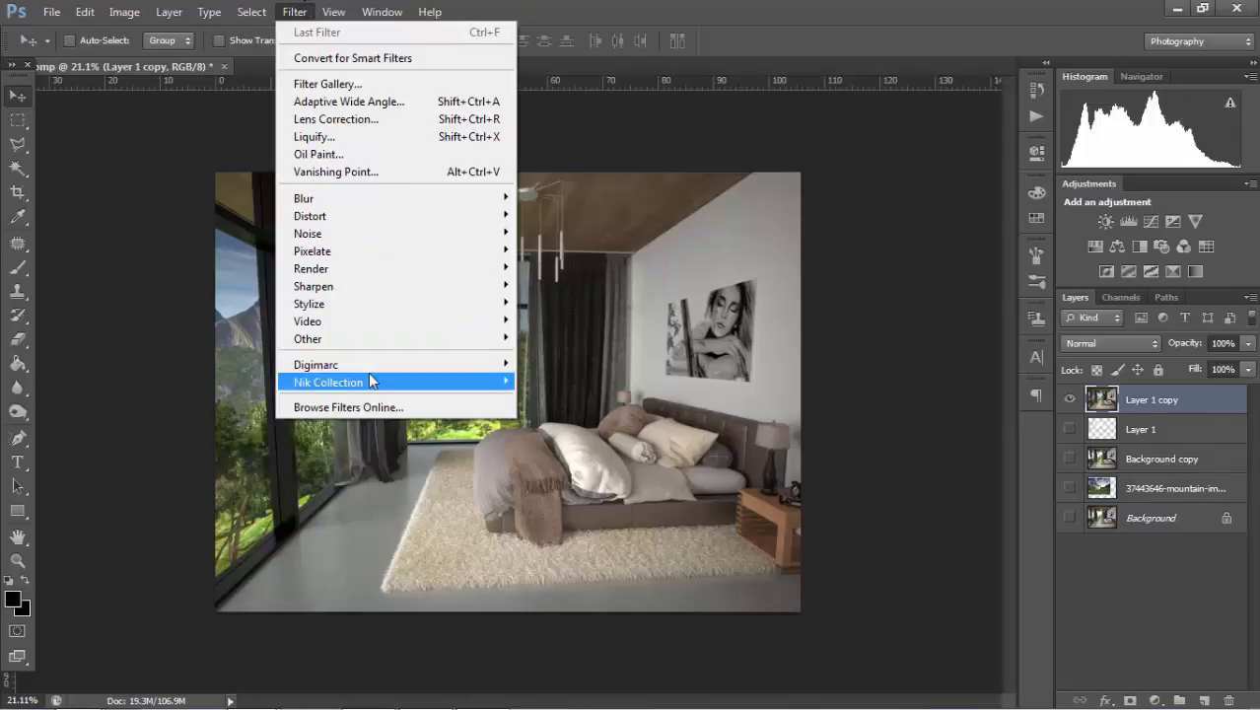
{"action": "mouse_move", "coordinate": [368, 382]}
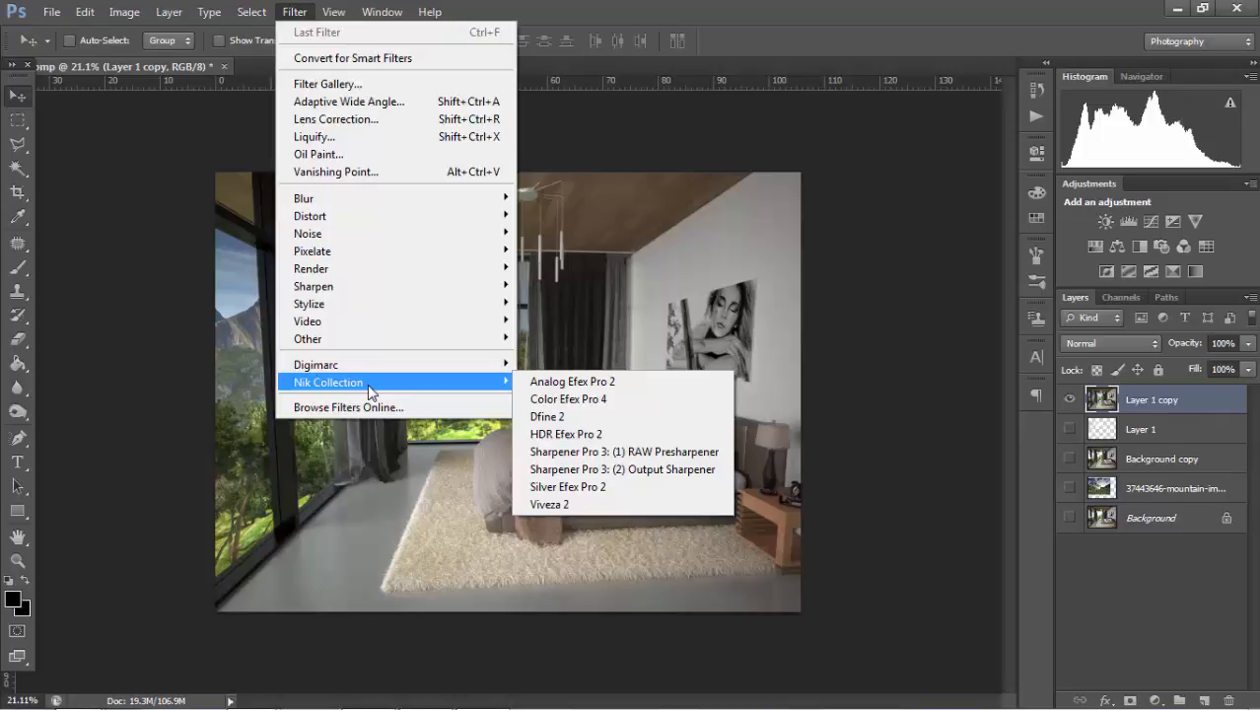
{"action": "left_click", "coordinate": [580, 400]}
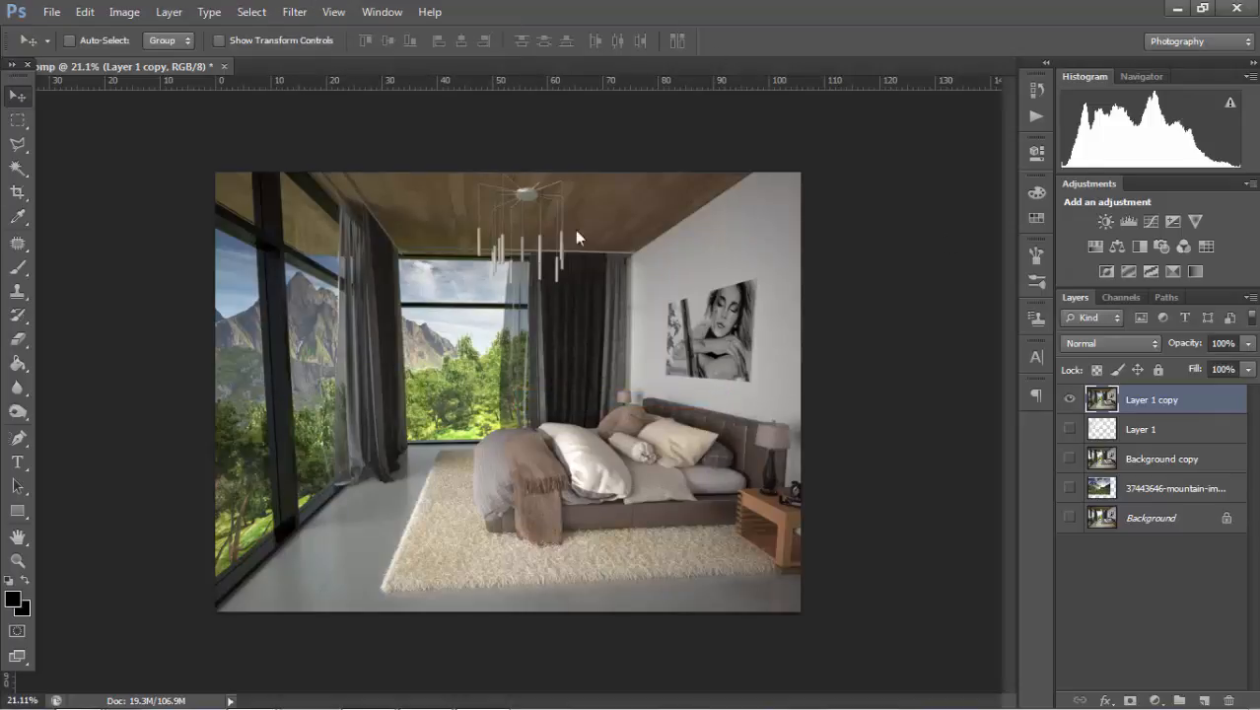
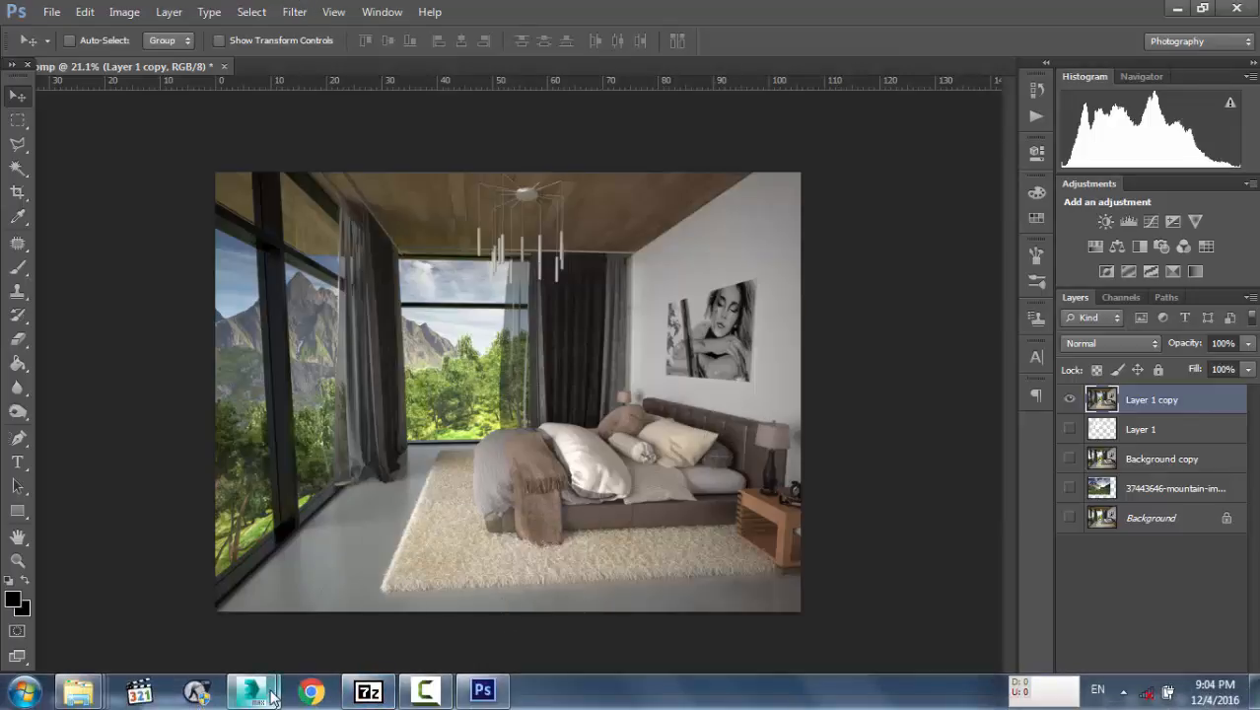
{"action": "mouse_move", "coordinate": [253, 690]}
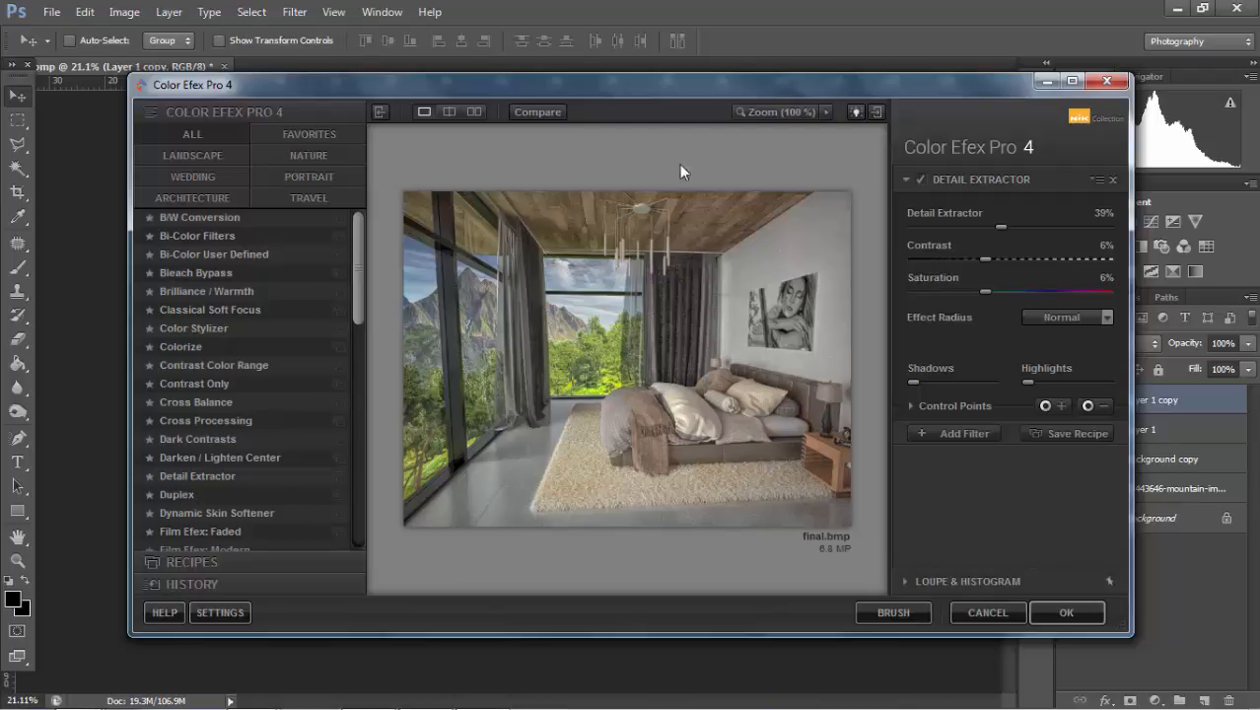
{"action": "left_click_drag", "start_coordinate": [665, 87], "coordinate": [633, 291]}
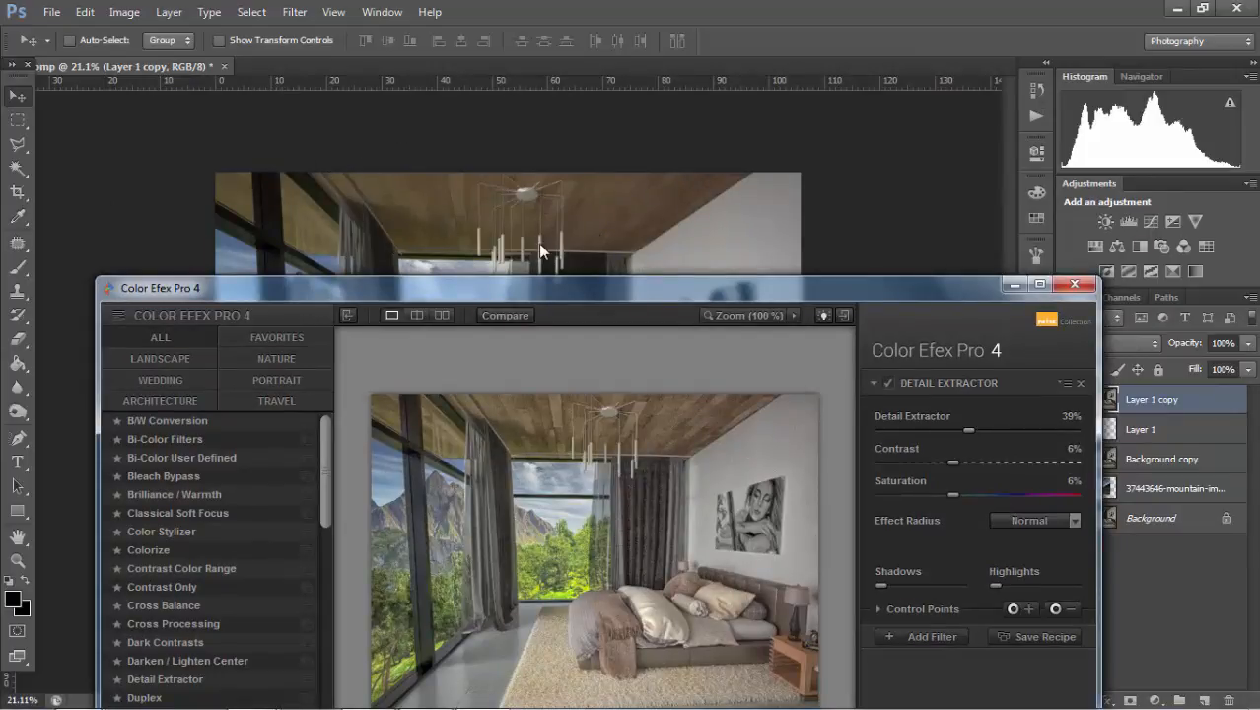
{"action": "left_click_drag", "start_coordinate": [581, 287], "coordinate": [609, 248]}
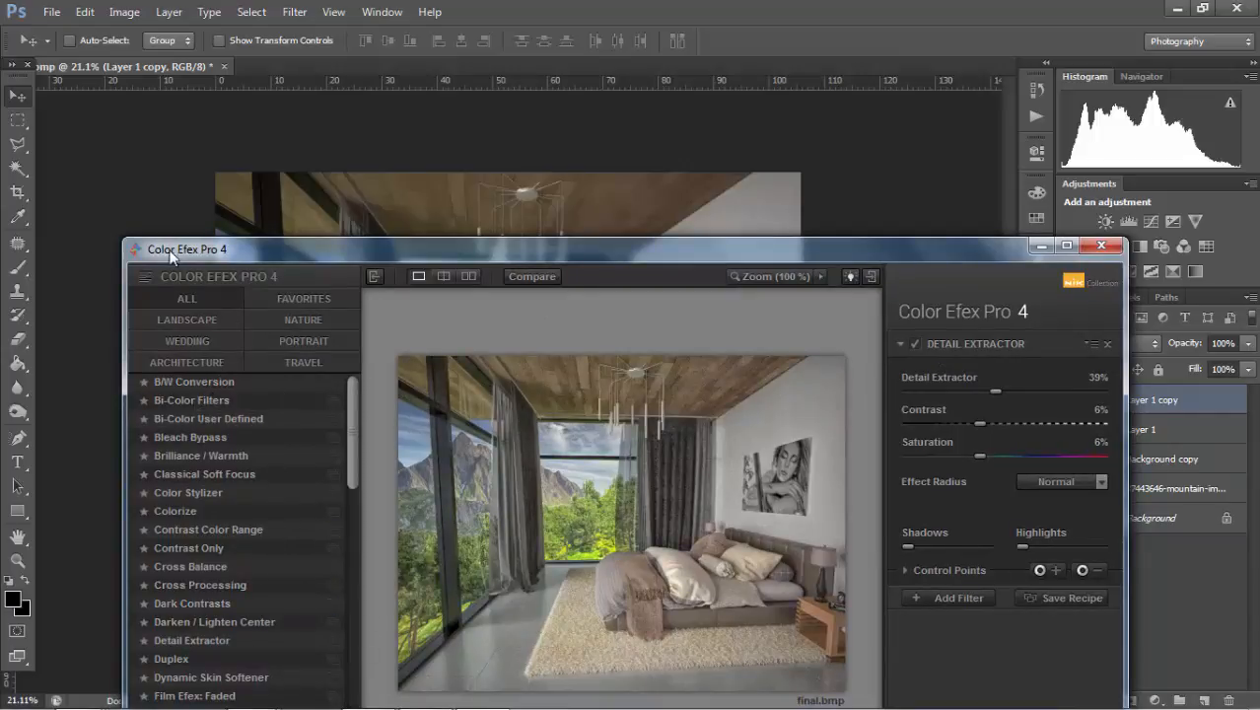
{"action": "left_click_drag", "start_coordinate": [179, 254], "coordinate": [161, 128]}
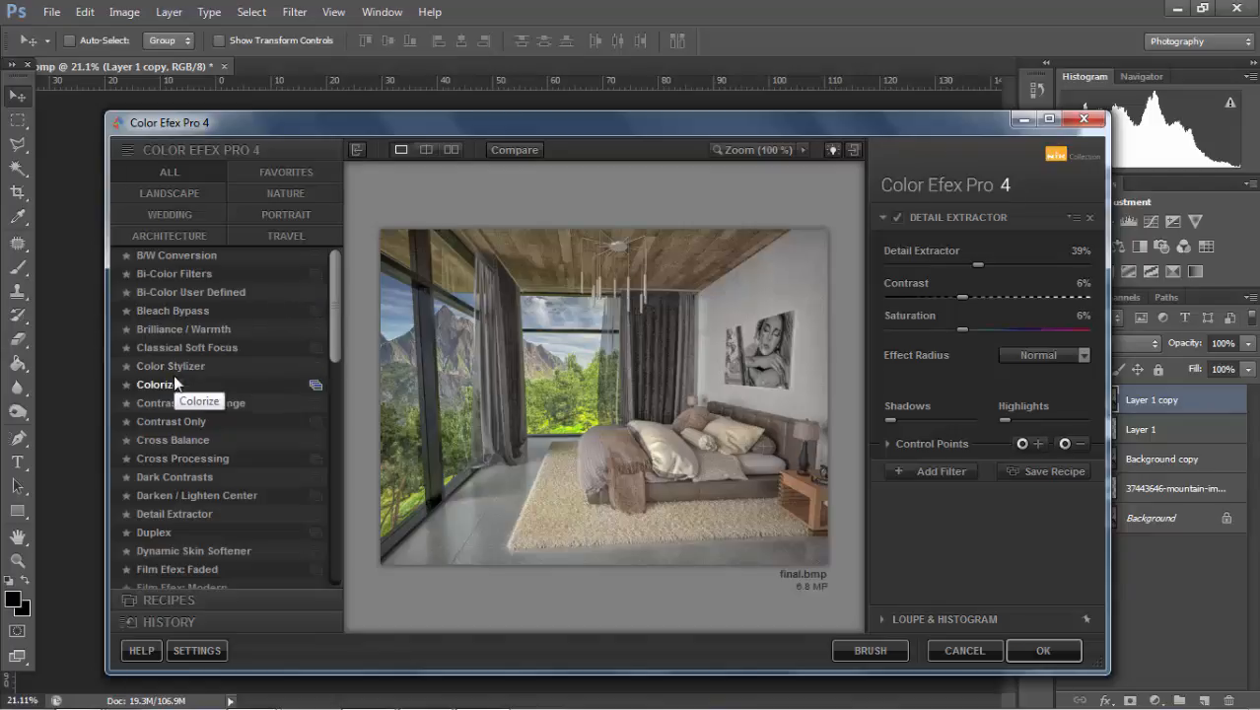
- Apply the Bleach Bypass filter to the merged layer with Brightness at 11% and Local Contrast at 57%
{"action": "left_click", "coordinate": [198, 313]}
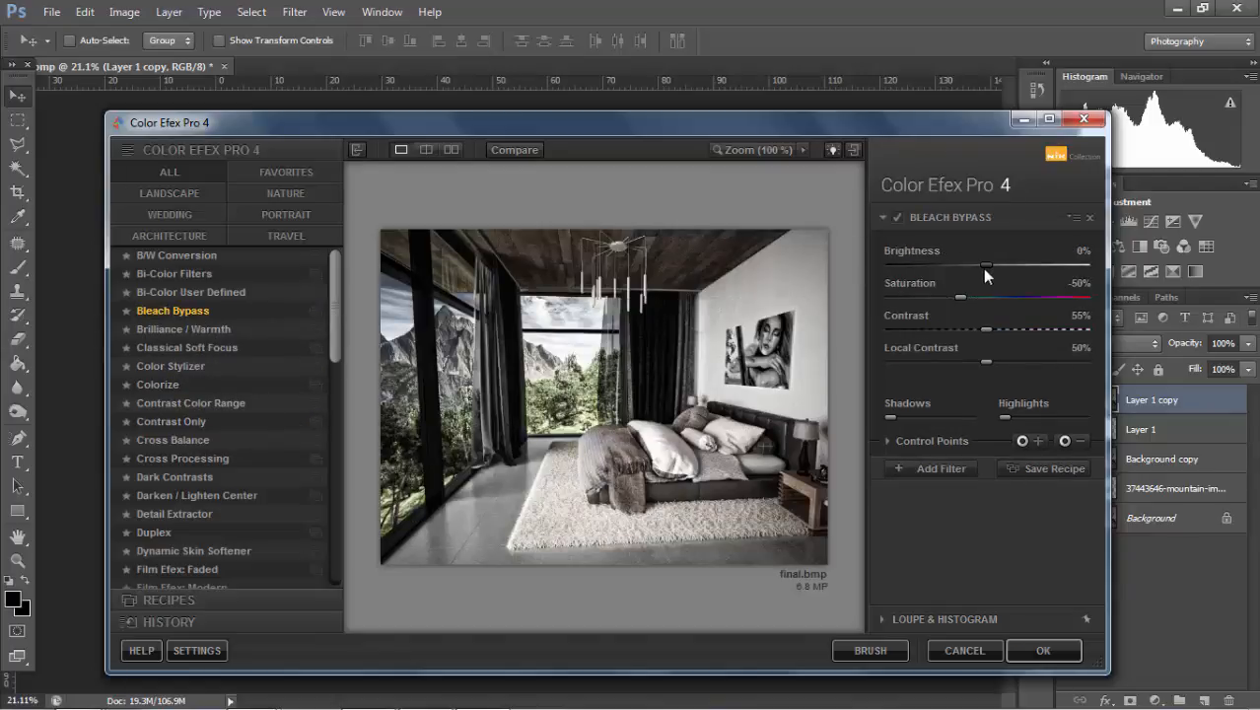
{"action": "left_click_drag", "start_coordinate": [985, 267], "coordinate": [1013, 267]}
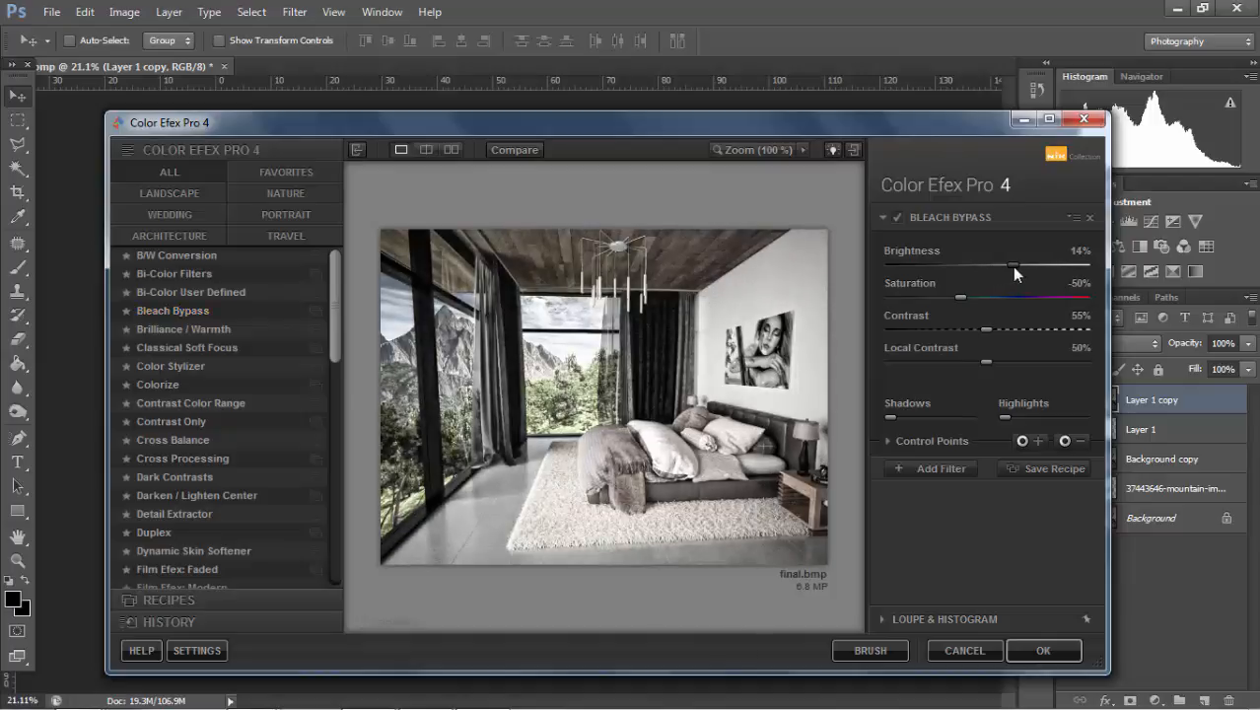
{"action": "mouse_move", "coordinate": [987, 362]}
{"action": "left_mouse_down"}
{"action": "mouse_move", "coordinate": [956, 367]}
{"action": "mouse_move", "coordinate": [1024, 357]}
{"action": "mouse_move", "coordinate": [1007, 367]}
{"action": "left_mouse_up"}
{"action": "left_click", "coordinate": [1007, 266]}
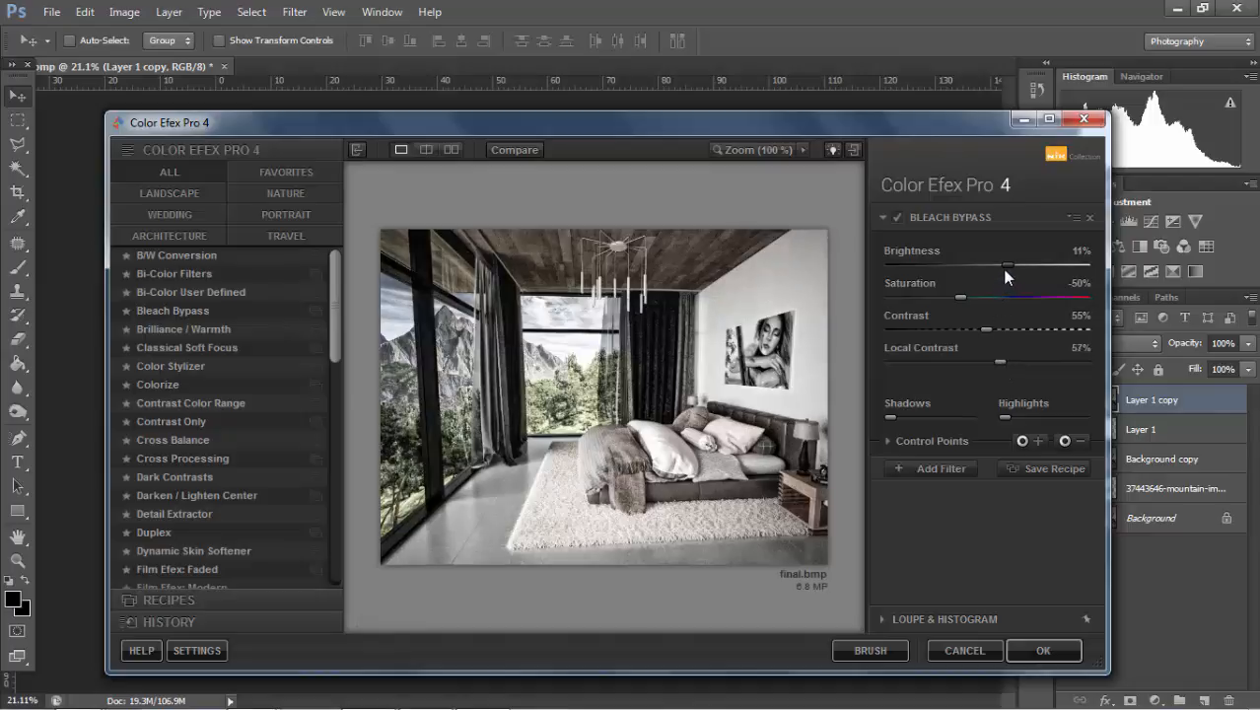
{"action": "left_click", "coordinate": [1031, 646]}
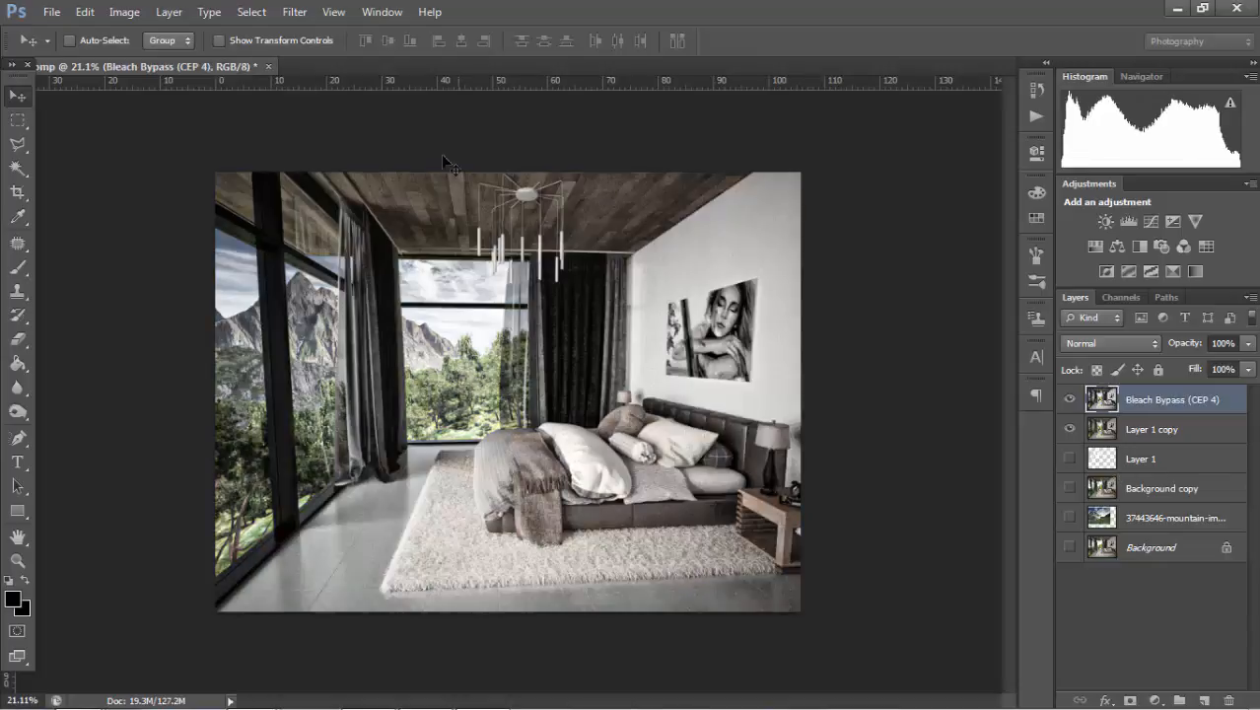
- Compare the ceiling and chandelier area with and without the Bleach Bypass layer, and set that layer's opacity to 76%
{"action": "scroll", "coordinate": [393, 129], "scroll_direction": "up", "scroll_amount": 7, "text": "alt"}
{"action": "key", "text": "space"}
{"action": "left_click_drag", "start_coordinate": [468, 215], "coordinate": [490, 116]}
{"action": "key", "text": "m"}
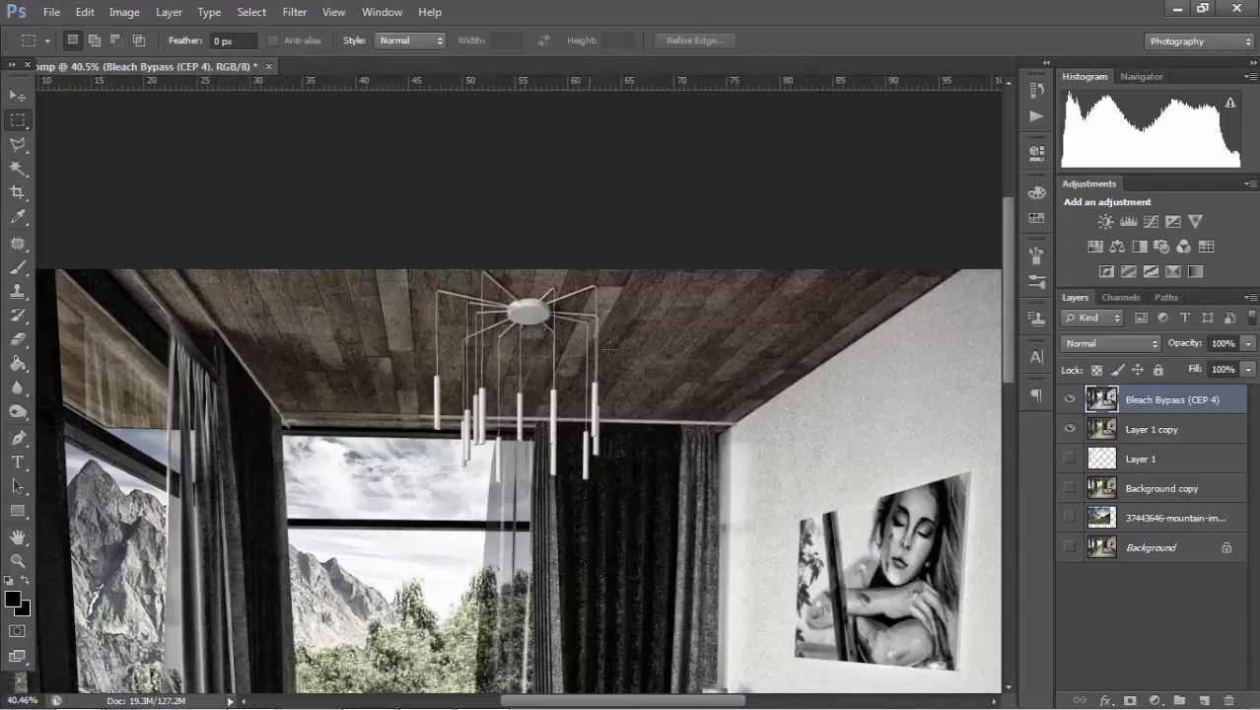
{"action": "left_click", "coordinate": [1070, 399]}
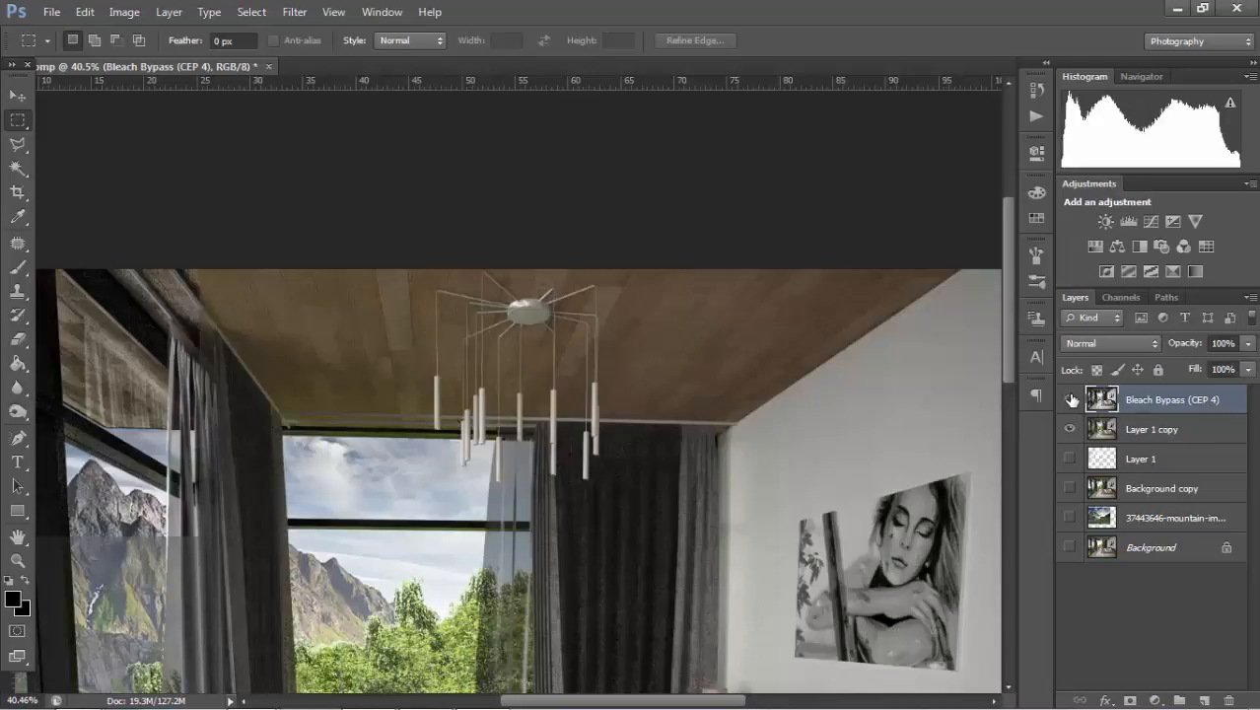
{"action": "left_click", "coordinate": [1070, 399]}
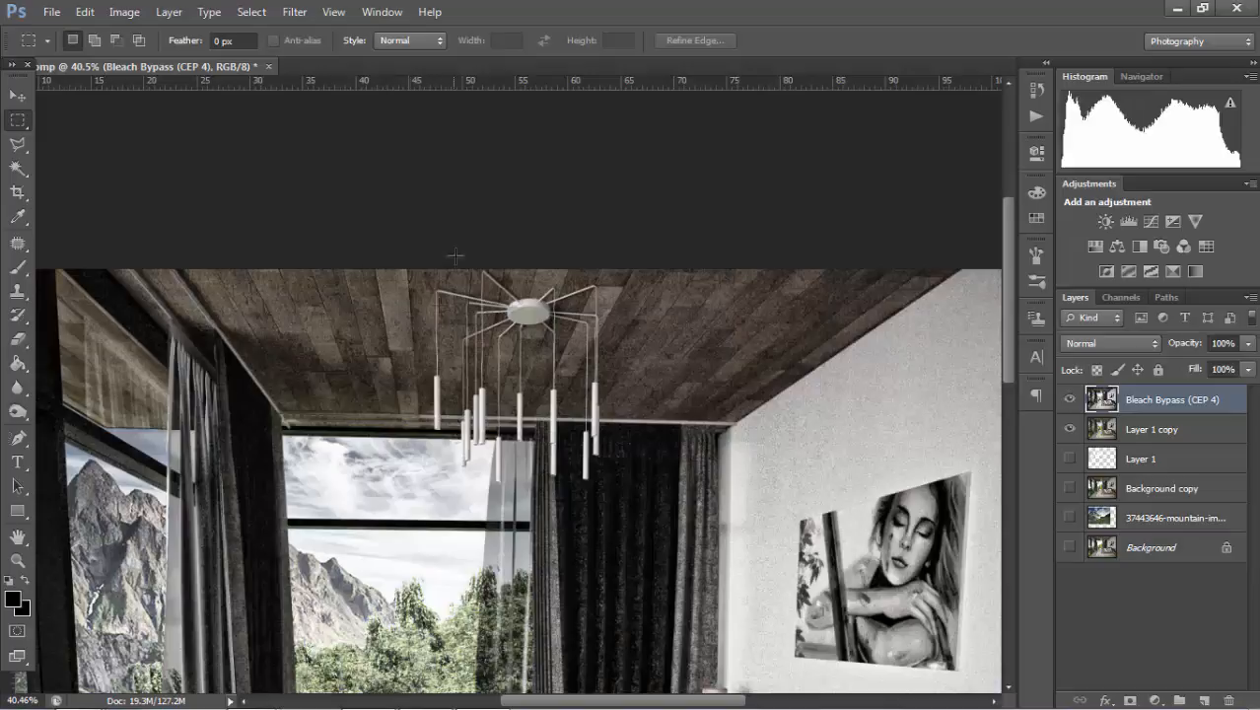
{"action": "left_click", "coordinate": [1070, 400]}
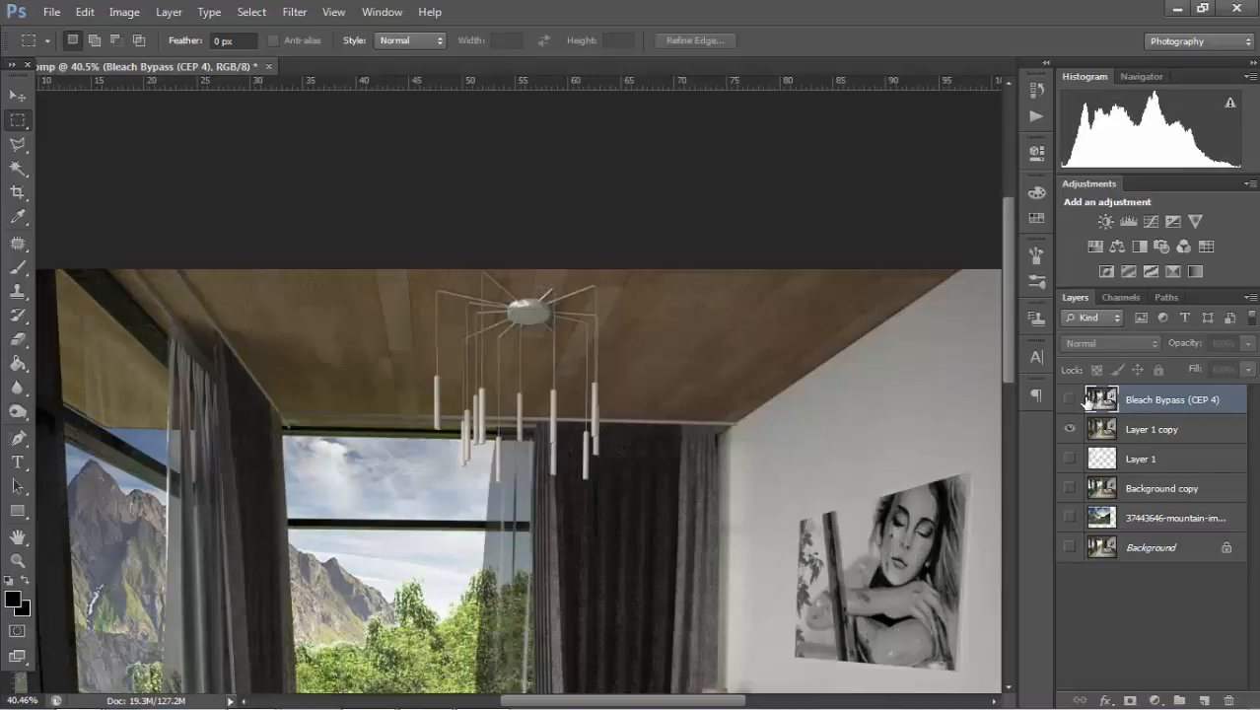
{"action": "left_click", "coordinate": [1070, 399]}
{"action": "key", "text": "ctrl+0"}
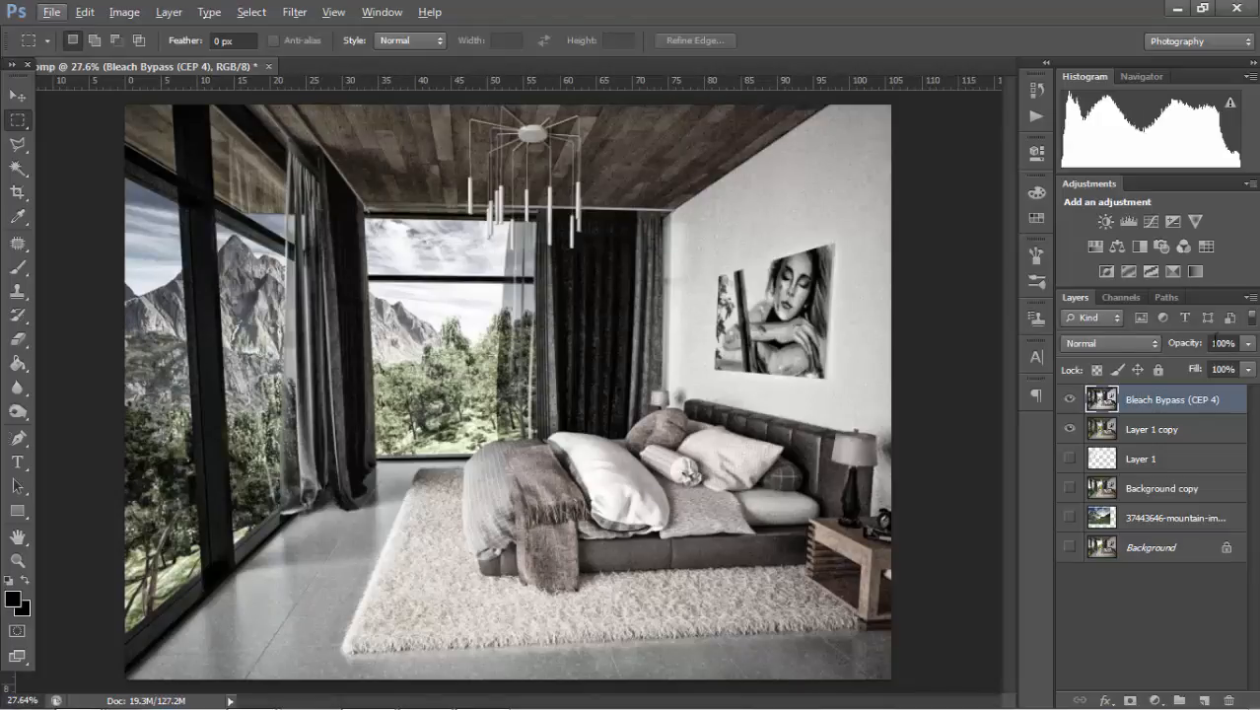
{"action": "left_click_drag", "start_coordinate": [1195, 345], "coordinate": [1173, 343]}
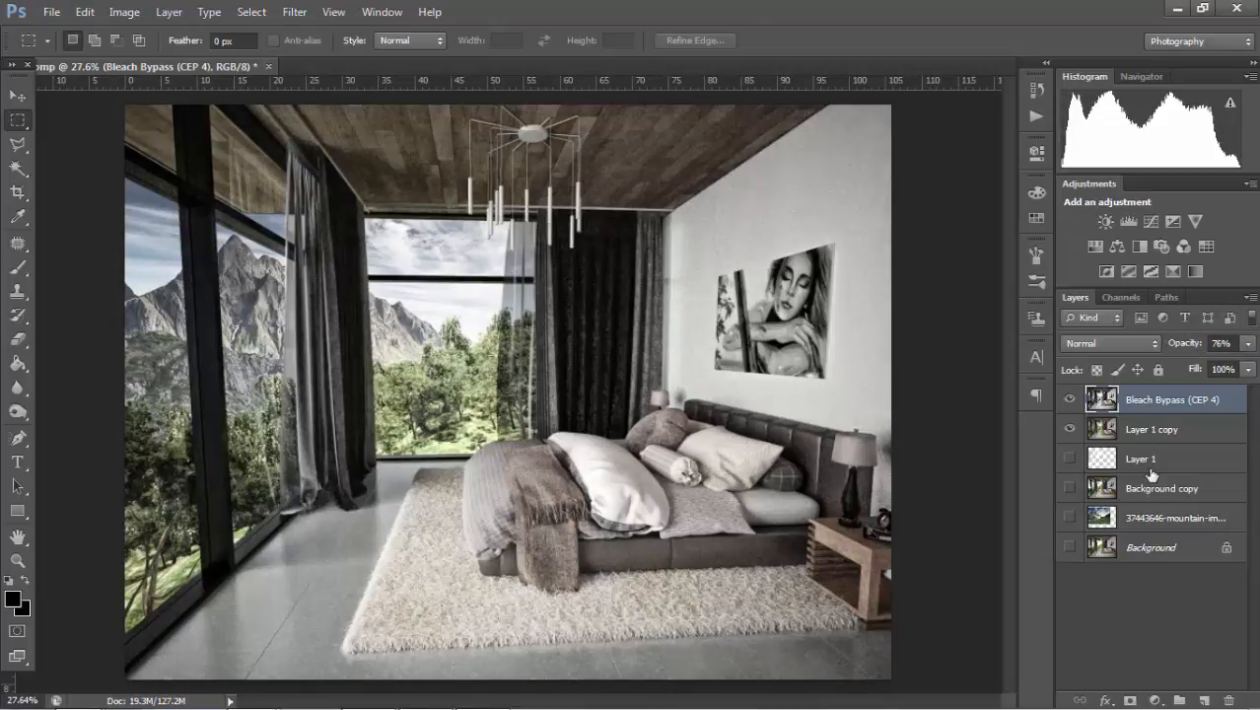
- Apply Color Efex Pro 4's Detail Extractor filter to Layer 1 copy with its default settings
{"action": "left_click", "coordinate": [1141, 433]}
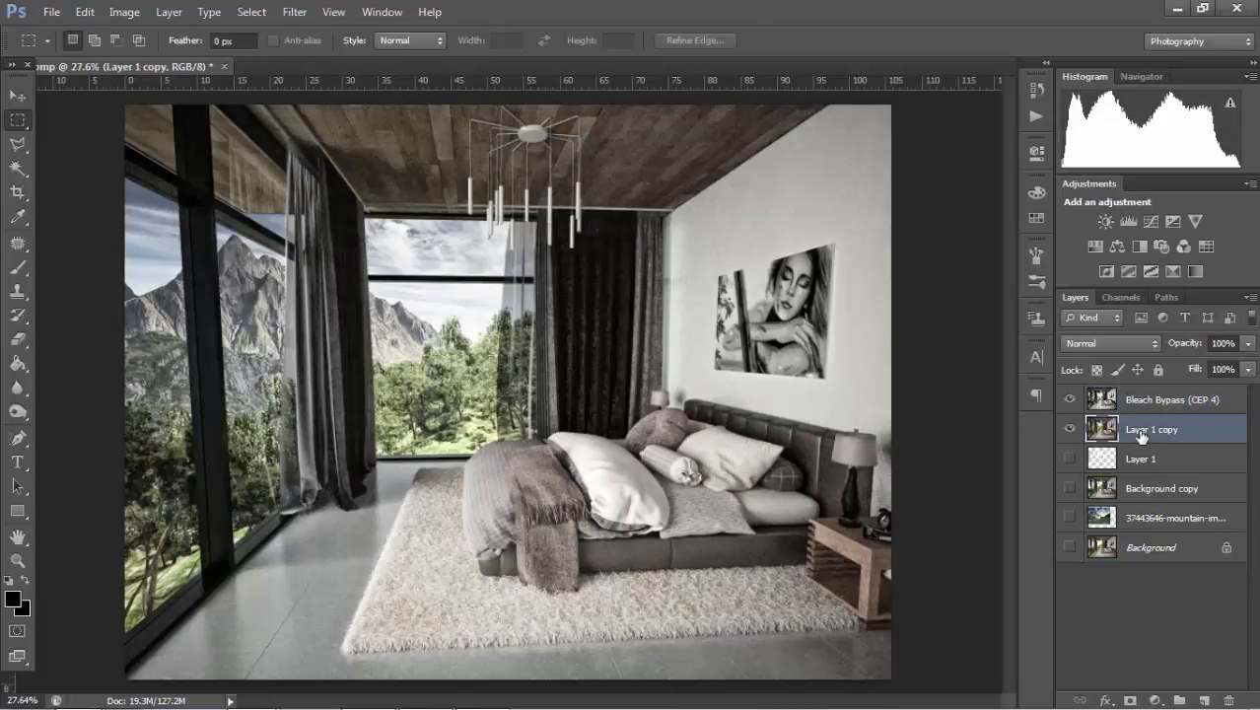
{"action": "left_click", "coordinate": [286, 11]}
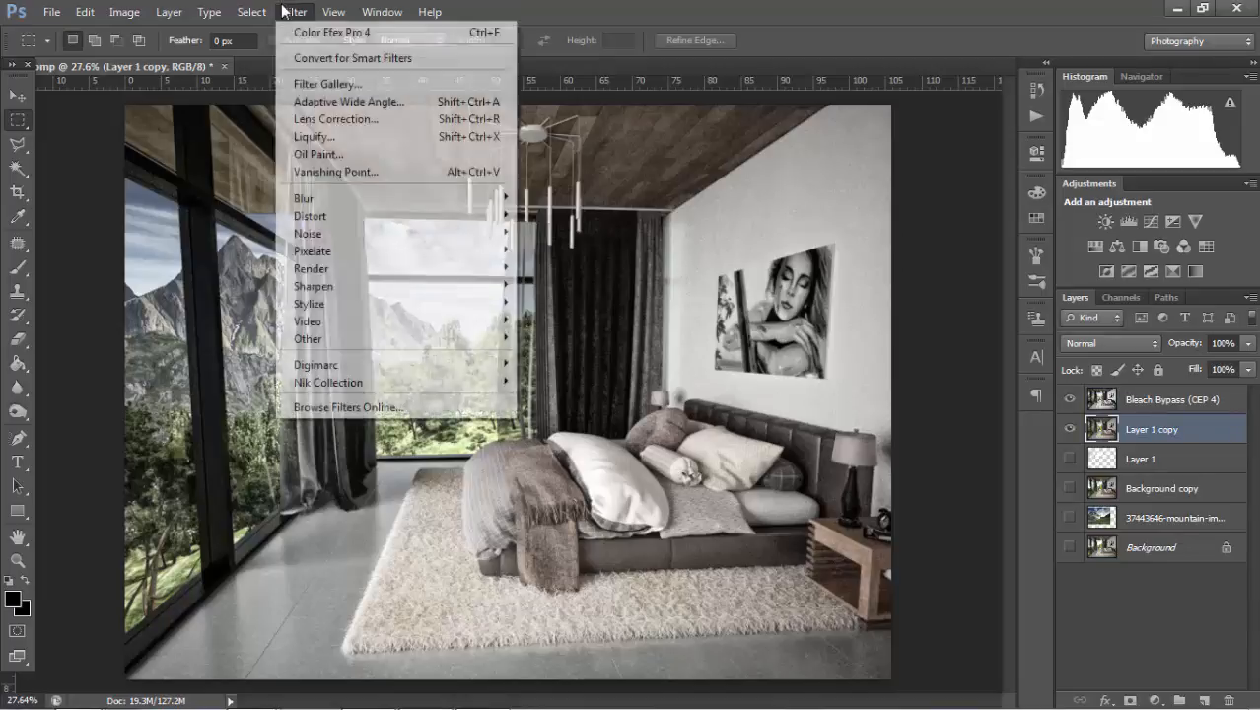
{"action": "mouse_move", "coordinate": [493, 385]}
{"action": "left_click", "coordinate": [570, 396]}
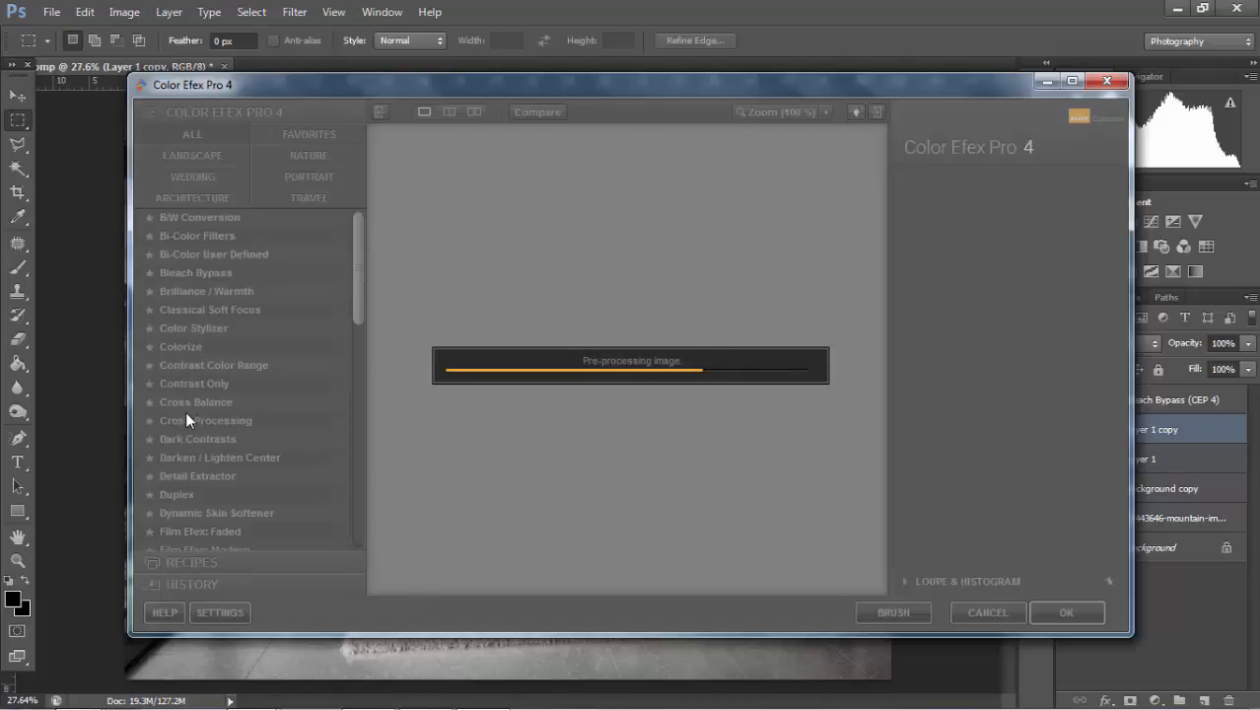
{"action": "left_click", "coordinate": [201, 474]}
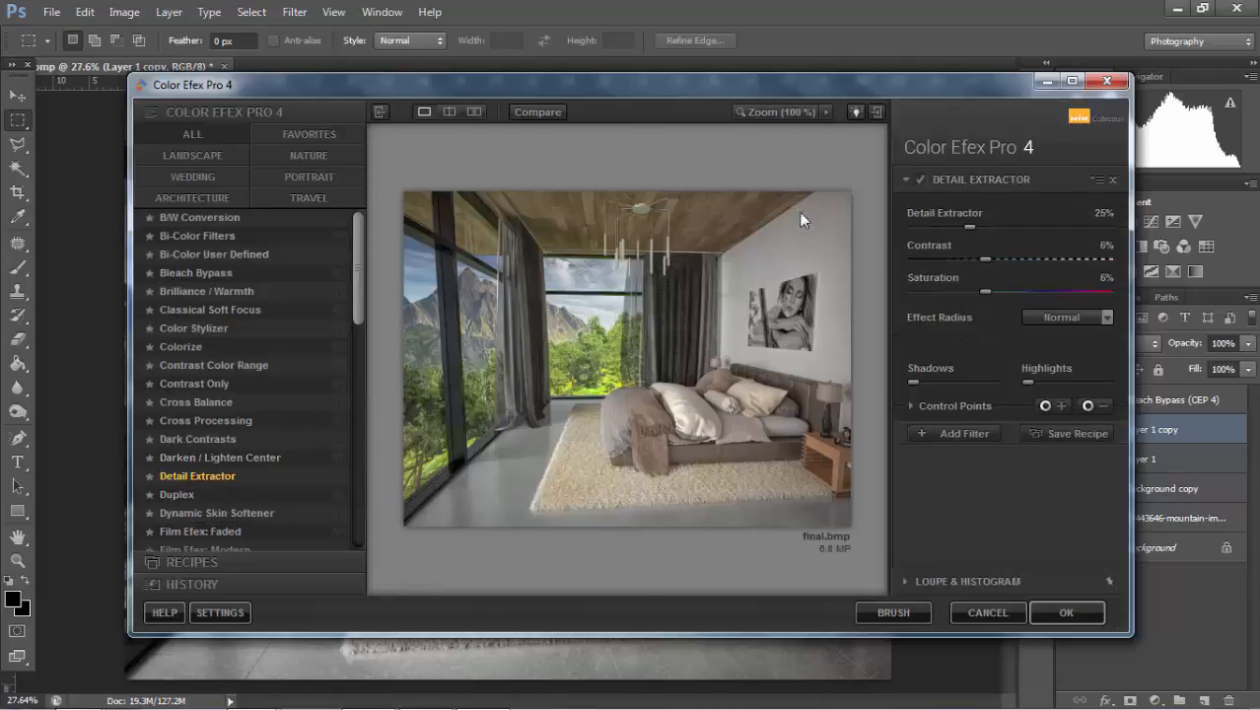
{"action": "left_click", "coordinate": [1065, 613]}
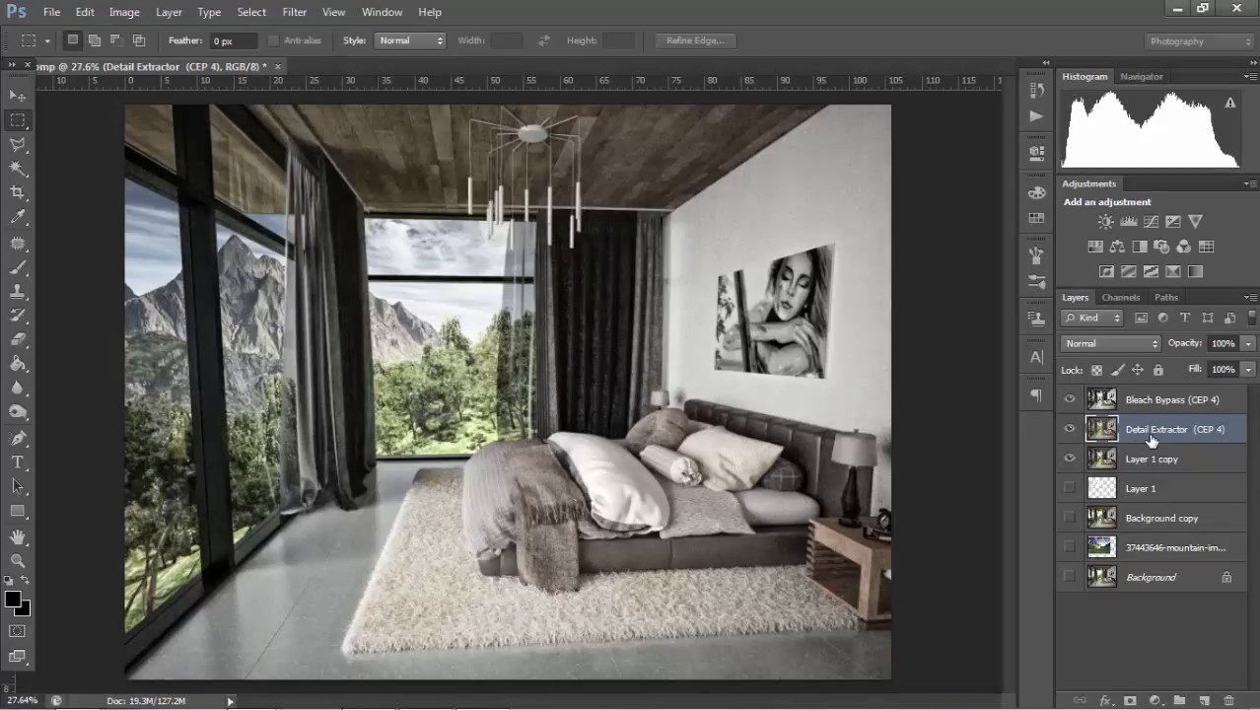
- Move the Detail Extractor layer above Bleach Bypass and compare the image with and without it while Bleach Bypass is hidden
{"action": "left_click_drag", "start_coordinate": [1152, 439], "coordinate": [1144, 386]}
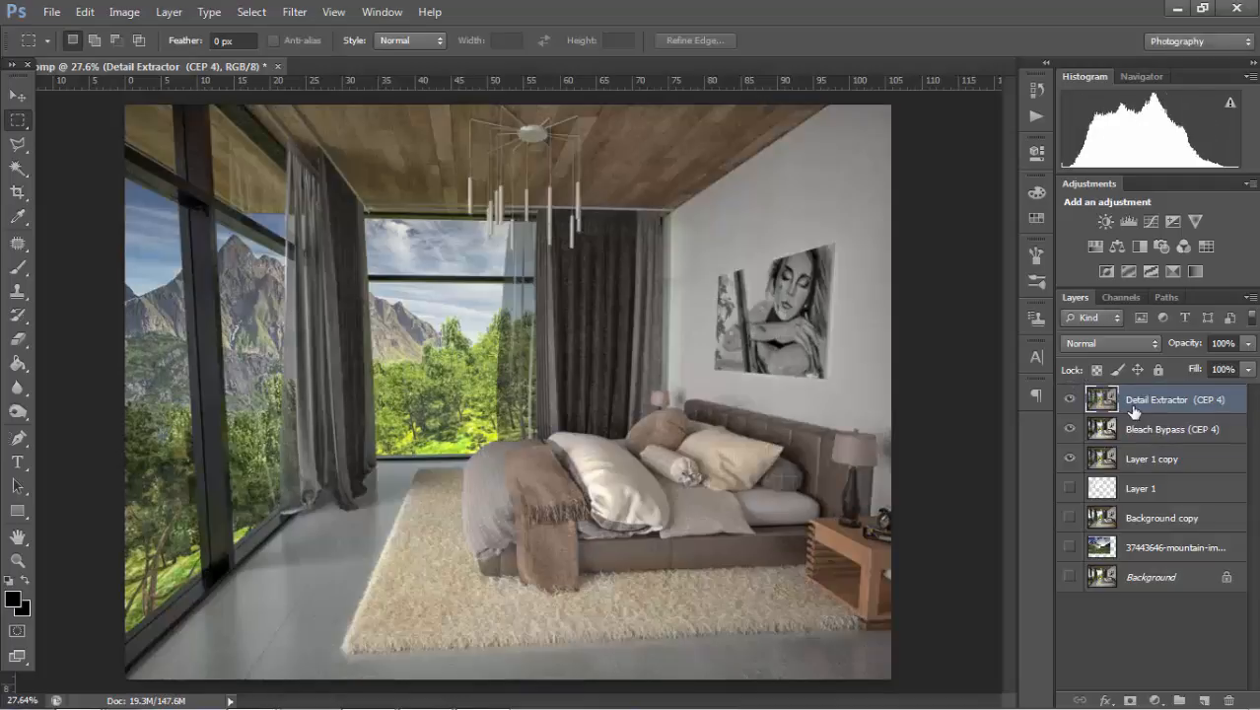
{"action": "left_click", "coordinate": [1069, 429]}
{"action": "left_click", "coordinate": [1069, 399]}
{"action": "left_click", "coordinate": [1069, 399]}
{"action": "scroll", "coordinate": [543, 136], "scroll_direction": "up", "scroll_amount": 1, "text": "alt"}
{"action": "scroll", "coordinate": [544, 136], "scroll_direction": "up", "scroll_amount": 3, "text": "alt"}
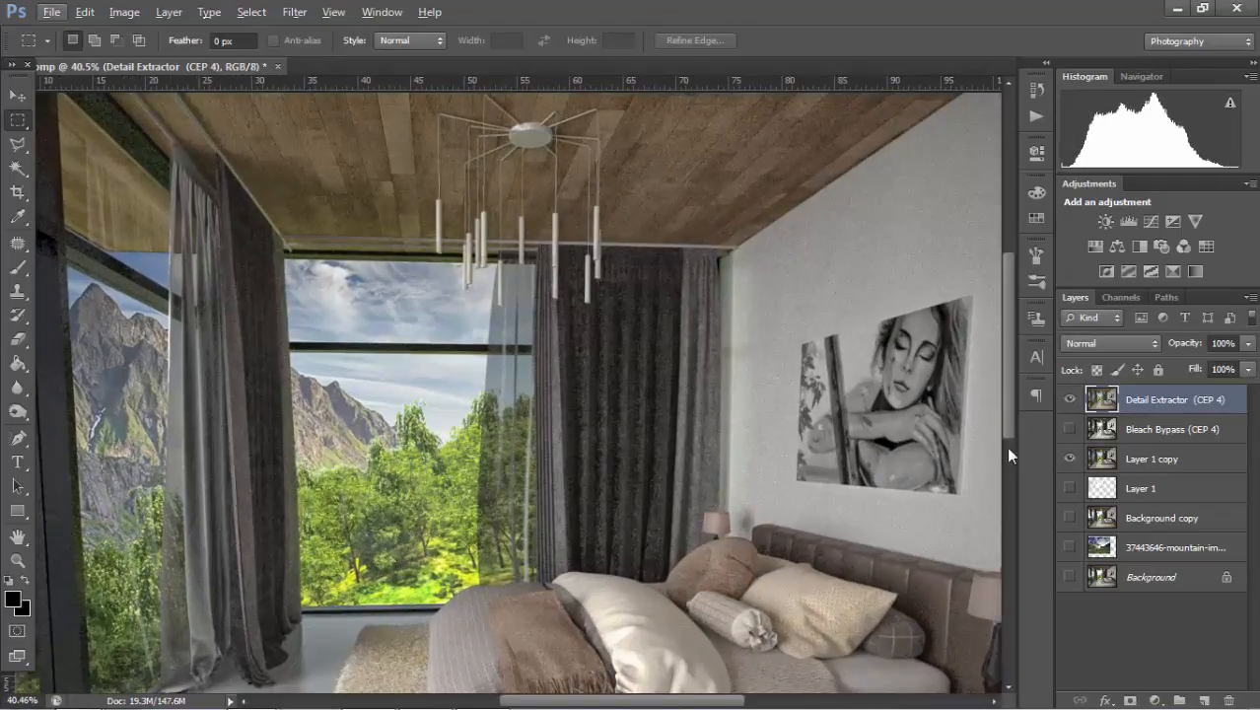
{"action": "left_click", "coordinate": [1069, 399]}
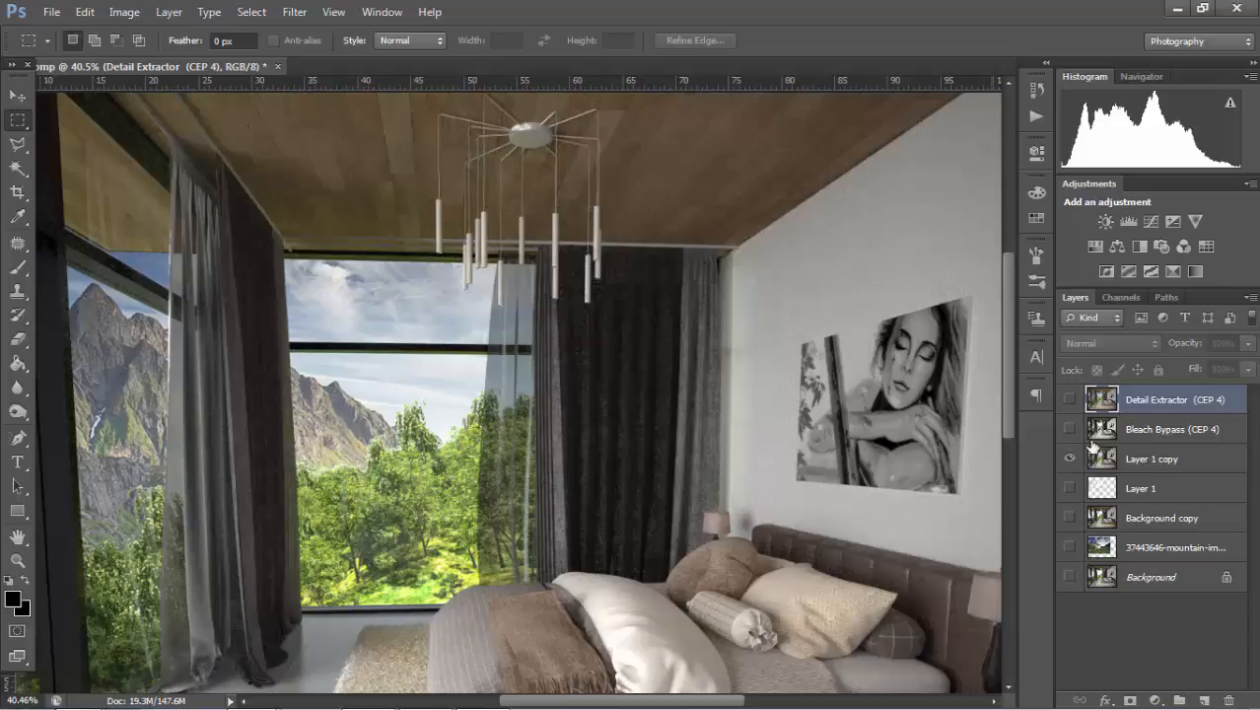
{"action": "left_click", "coordinate": [1069, 400]}
{"action": "scroll", "coordinate": [846, 391], "scroll_direction": "down", "scroll_amount": 3, "text": "alt"}
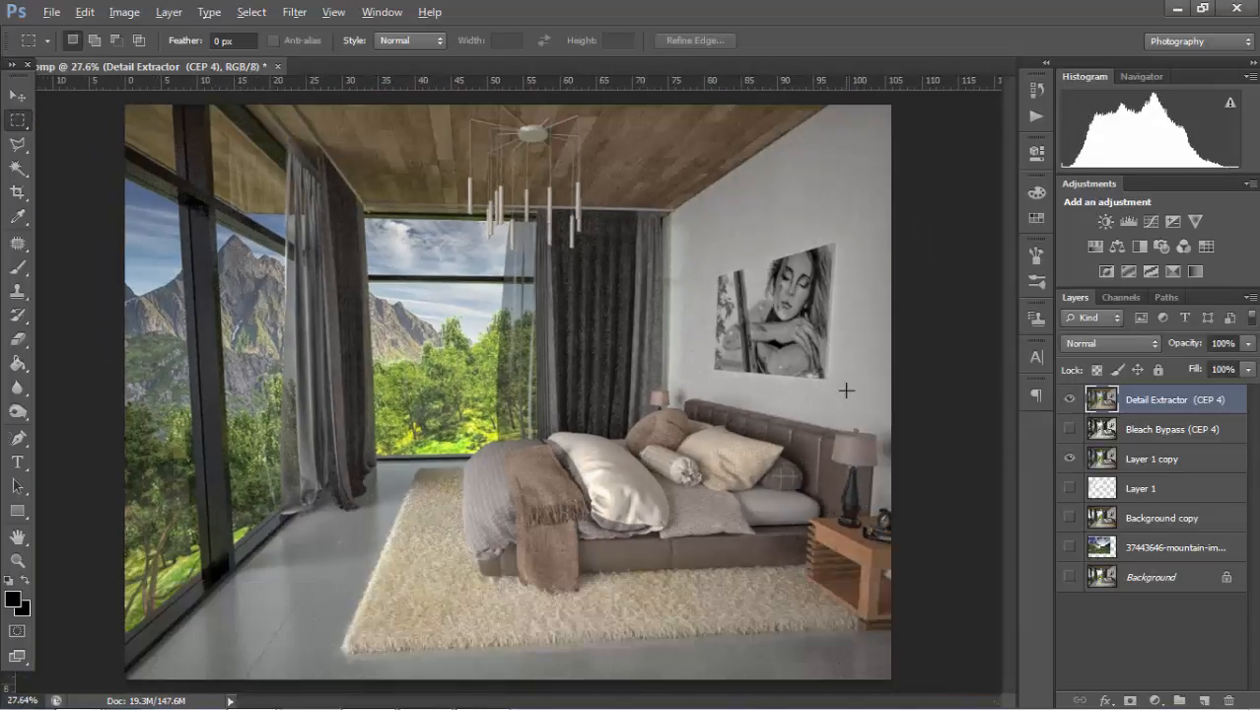
- Show the Bleach Bypass layer again and set the Detail Extractor layer's opacity to 61%
{"action": "left_click", "coordinate": [1070, 429]}
{"action": "left_click_drag", "start_coordinate": [1185, 348], "coordinate": [1162, 369]}
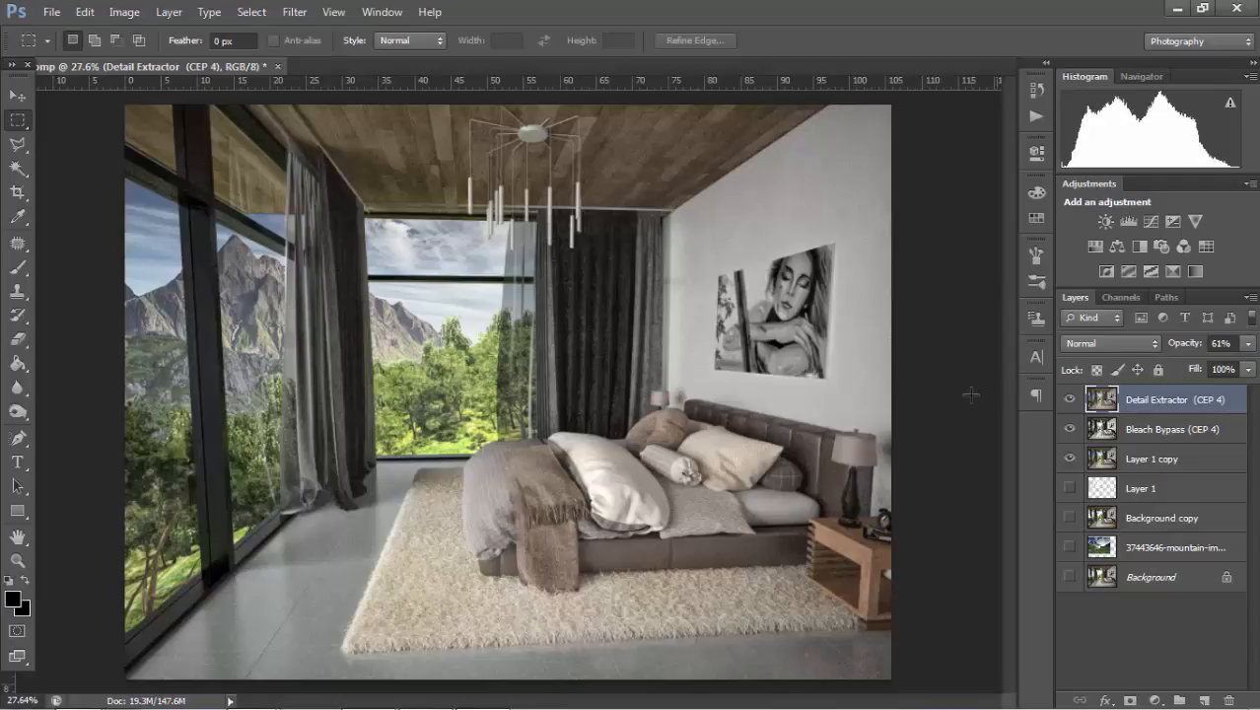
- Open Color Efex Pro 4 on Layer 1 copy and choose the Indian Summer filter
{"action": "left_click", "coordinate": [1134, 459]}
{"action": "left_click", "coordinate": [294, 12]}
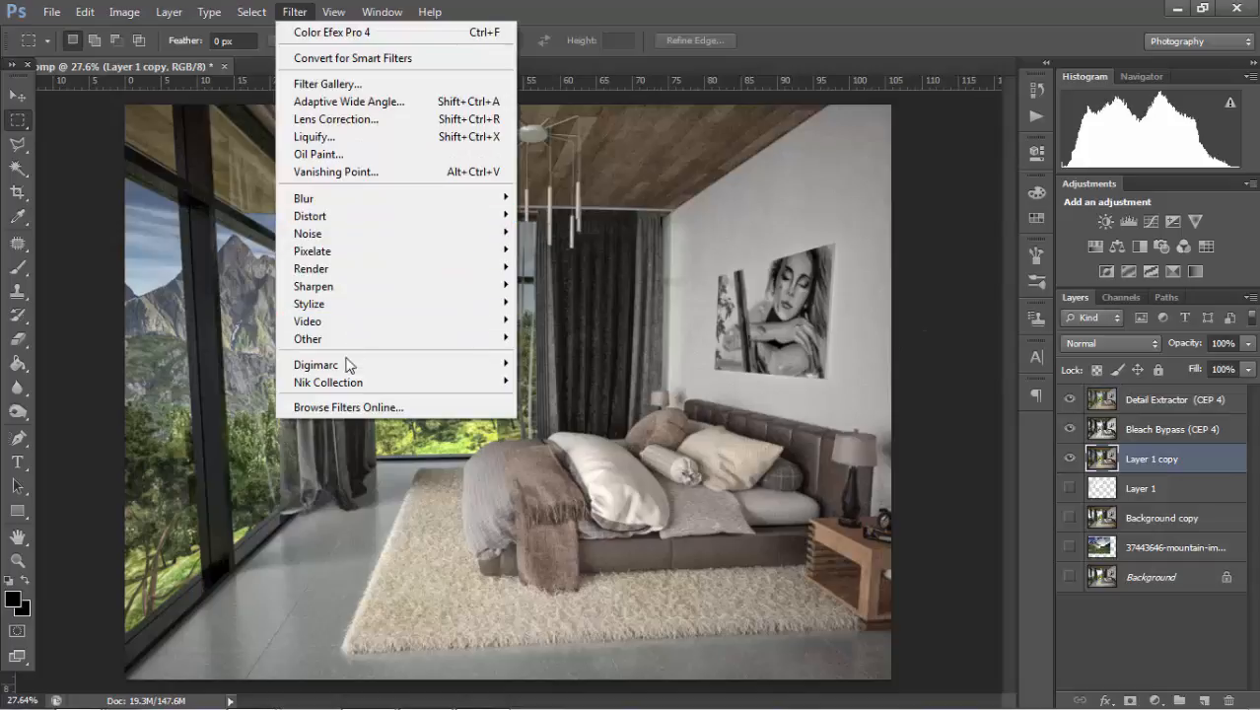
{"action": "mouse_move", "coordinate": [335, 383]}
{"action": "left_click", "coordinate": [630, 396]}
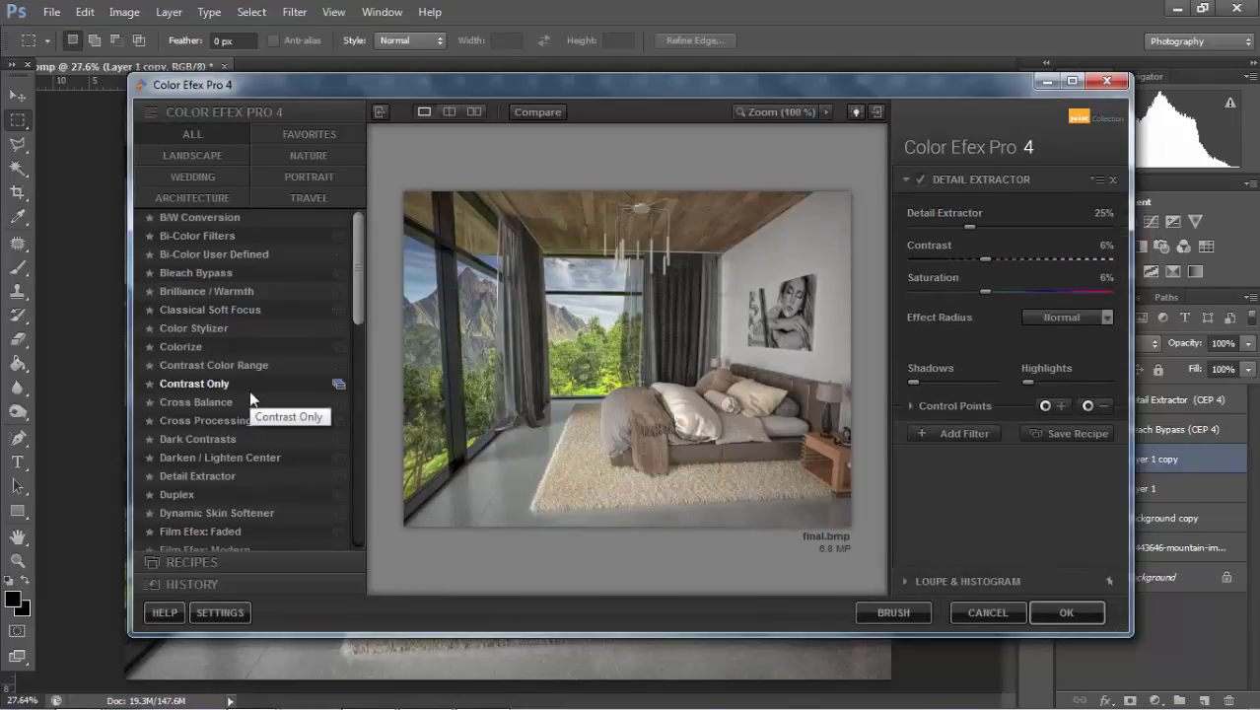
{"action": "scroll", "coordinate": [227, 404], "scroll_direction": "down", "scroll_amount": 5}
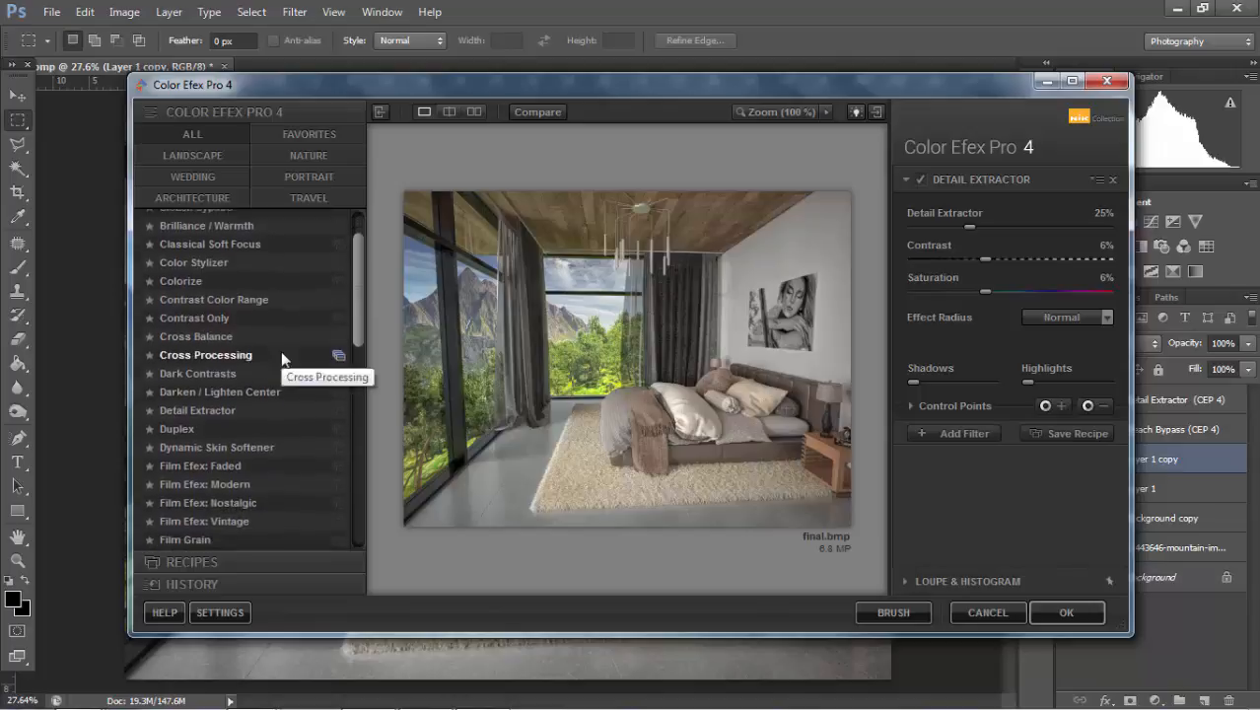
{"action": "scroll", "coordinate": [224, 410], "scroll_direction": "down", "scroll_amount": 5}
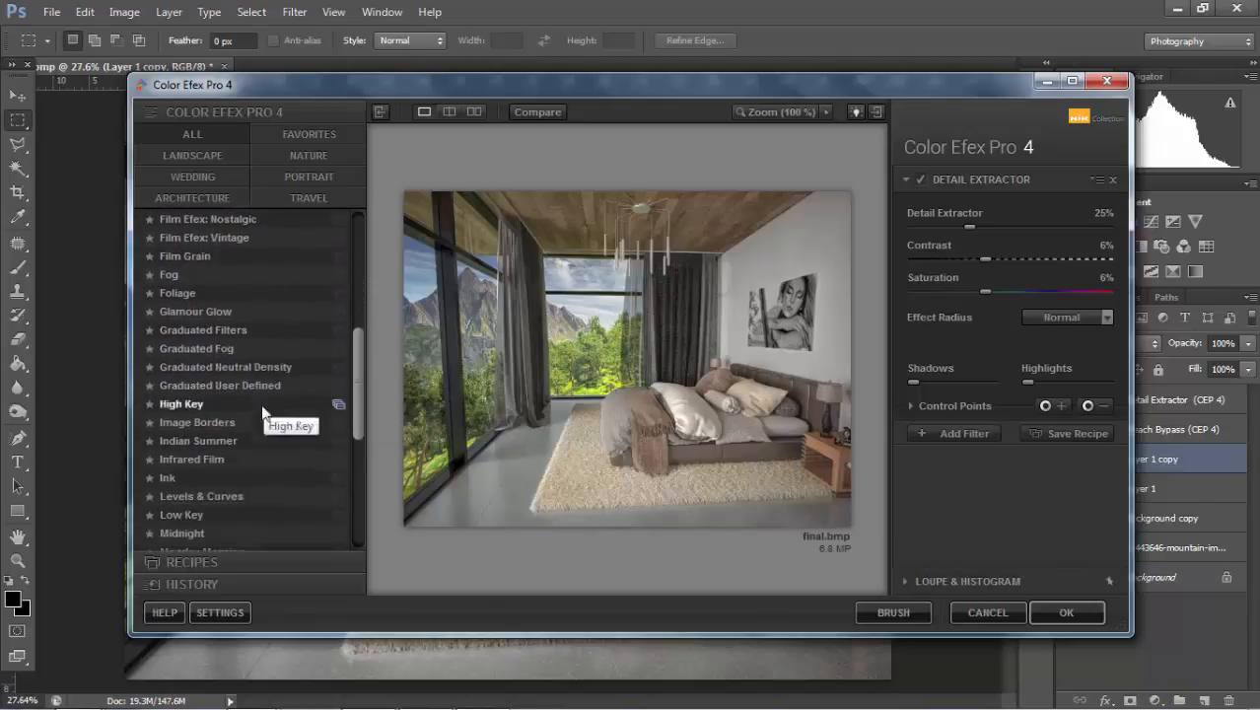
{"action": "left_click", "coordinate": [230, 373]}
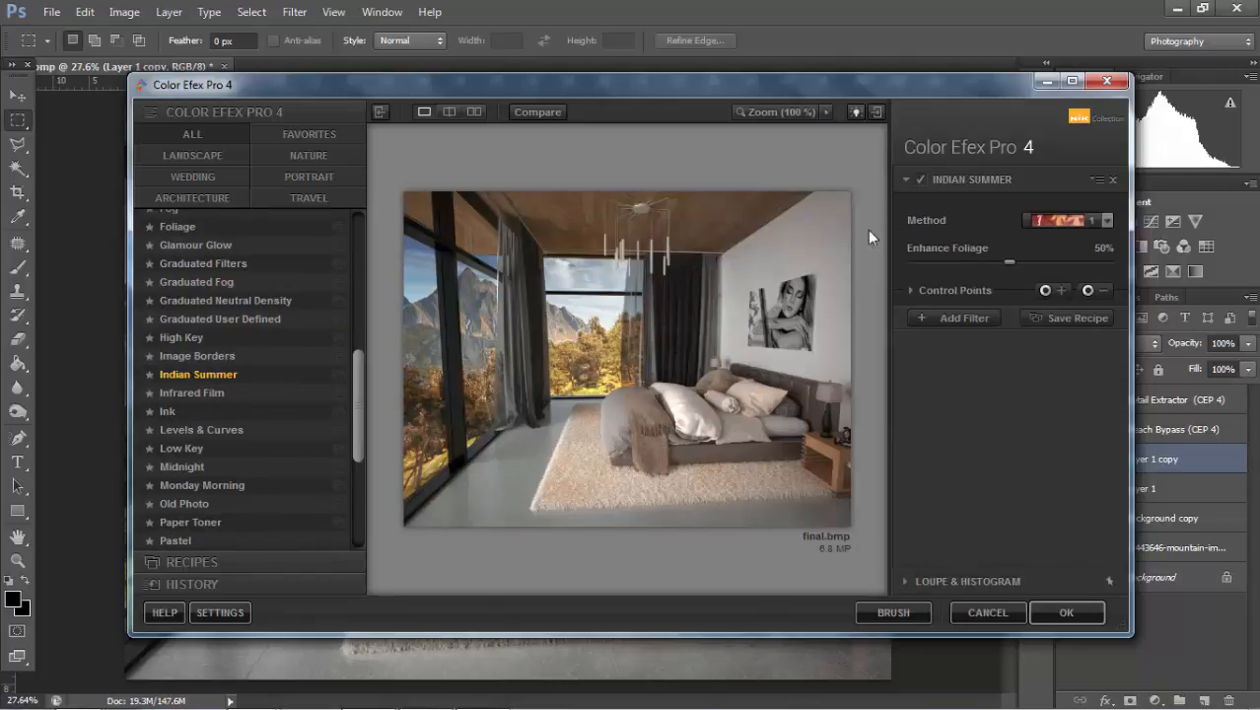
- Try Method 4 for Indian Summer, then apply the filter with Method 1 and Enhance Foliage at 54%
{"action": "left_click", "coordinate": [1106, 219]}
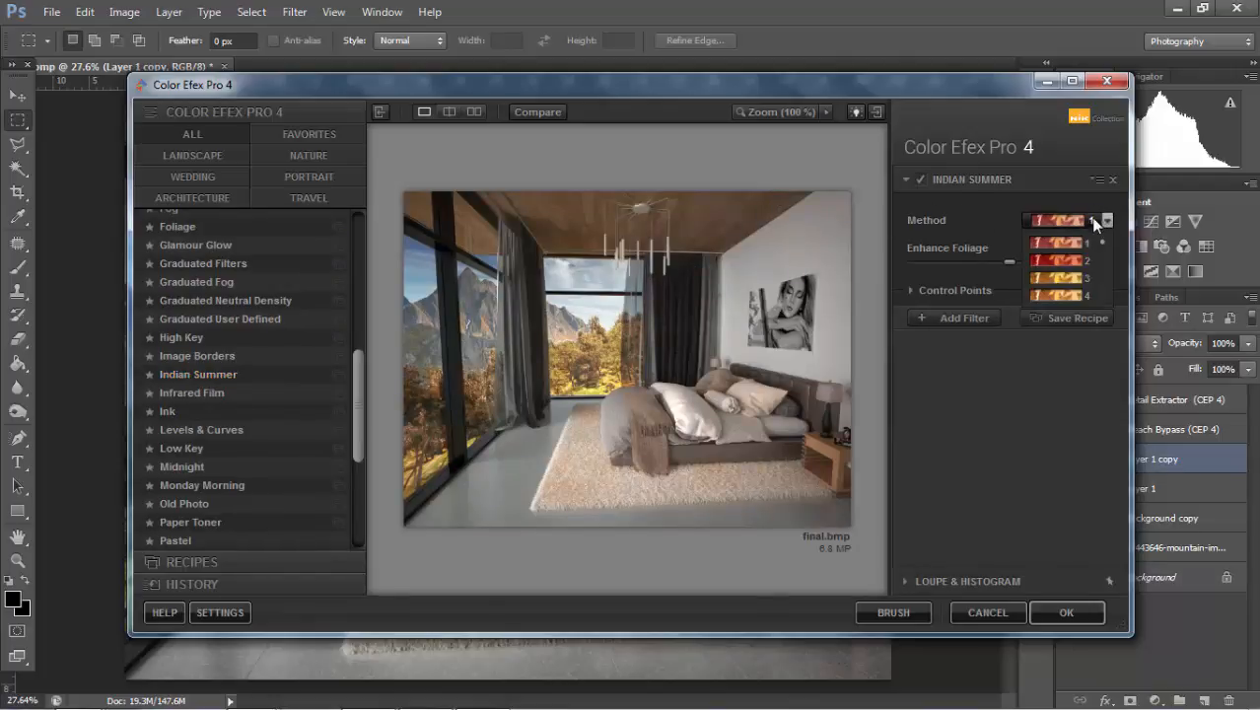
{"action": "left_click", "coordinate": [1073, 295]}
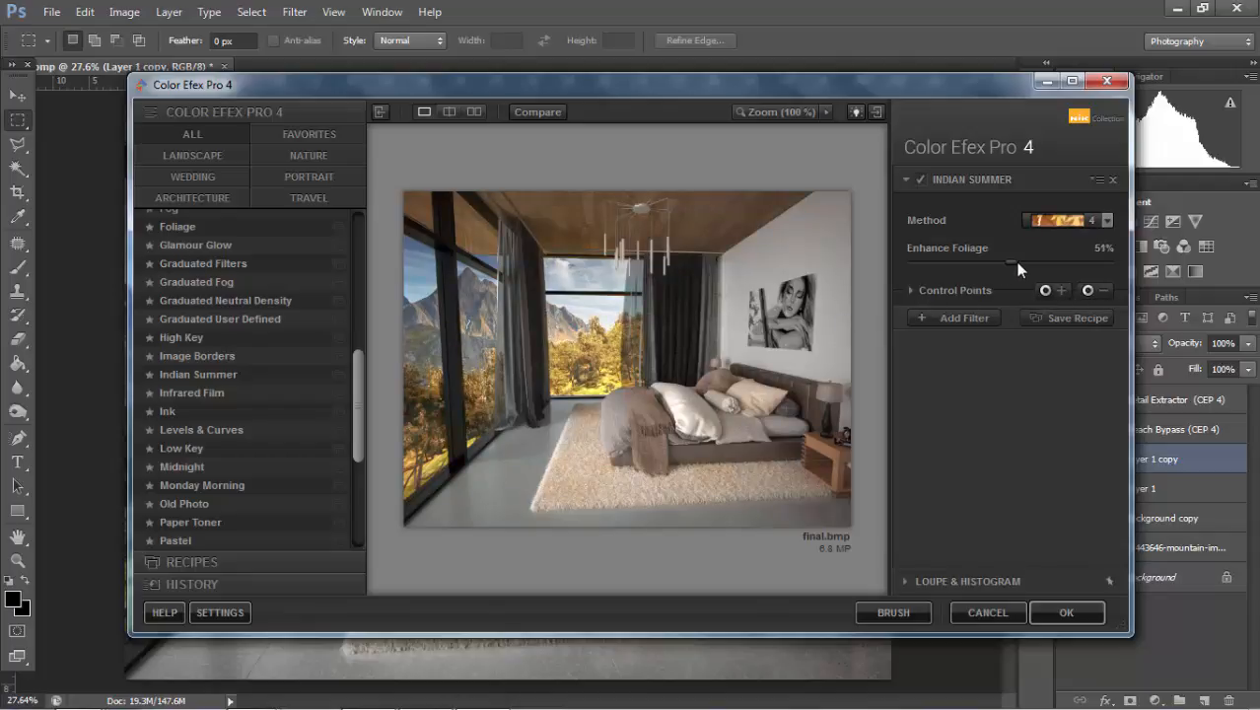
{"action": "left_click_drag", "start_coordinate": [1016, 264], "coordinate": [1022, 262]}
{"action": "left_click", "coordinate": [1047, 226]}
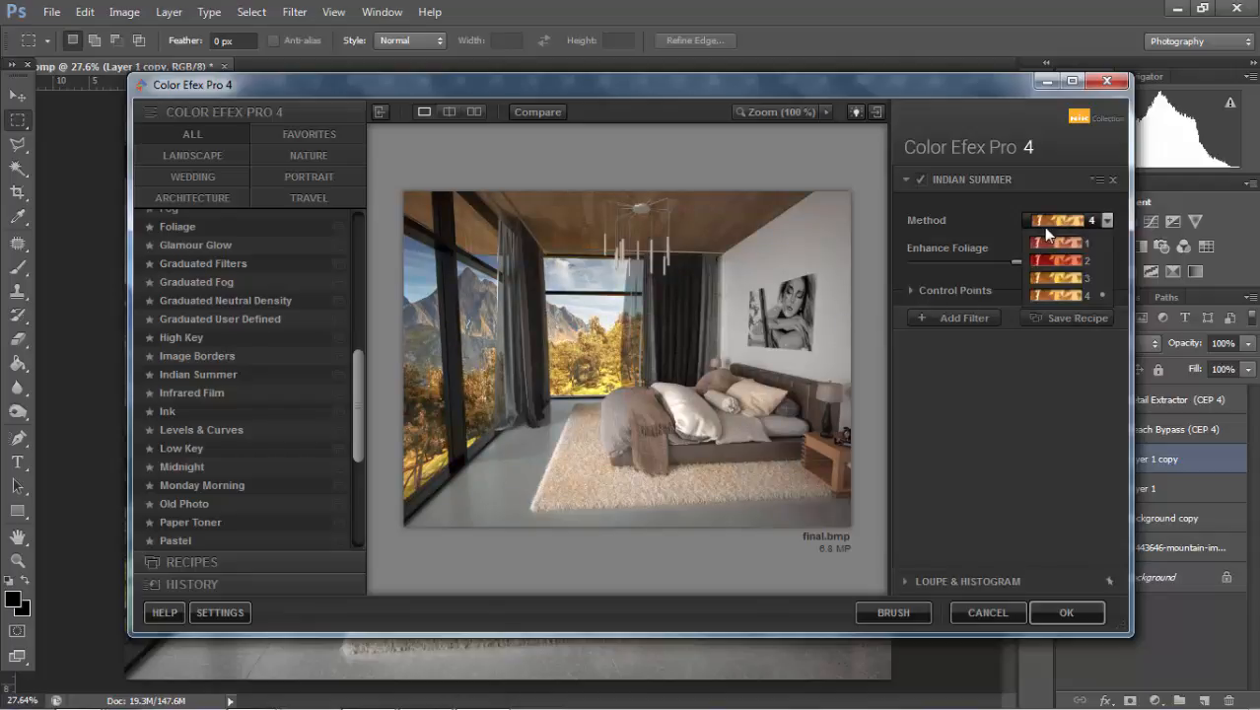
{"action": "left_click", "coordinate": [1052, 221]}
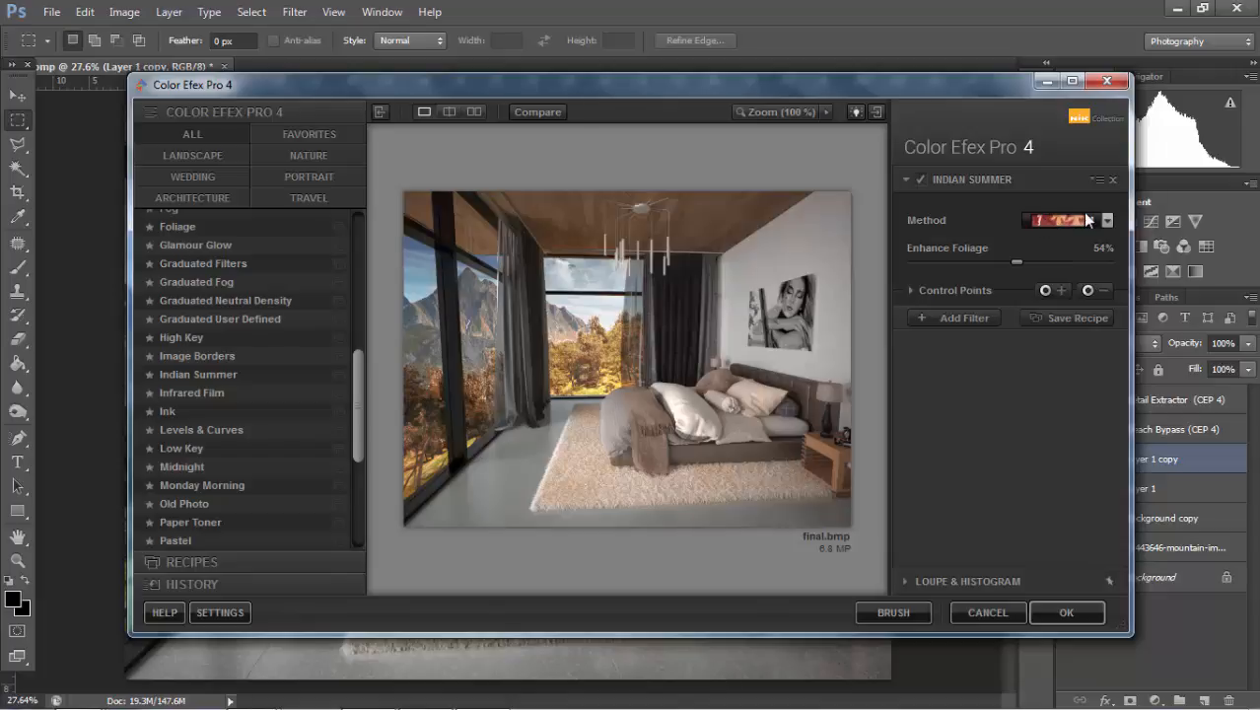
{"action": "left_click", "coordinate": [1063, 609]}
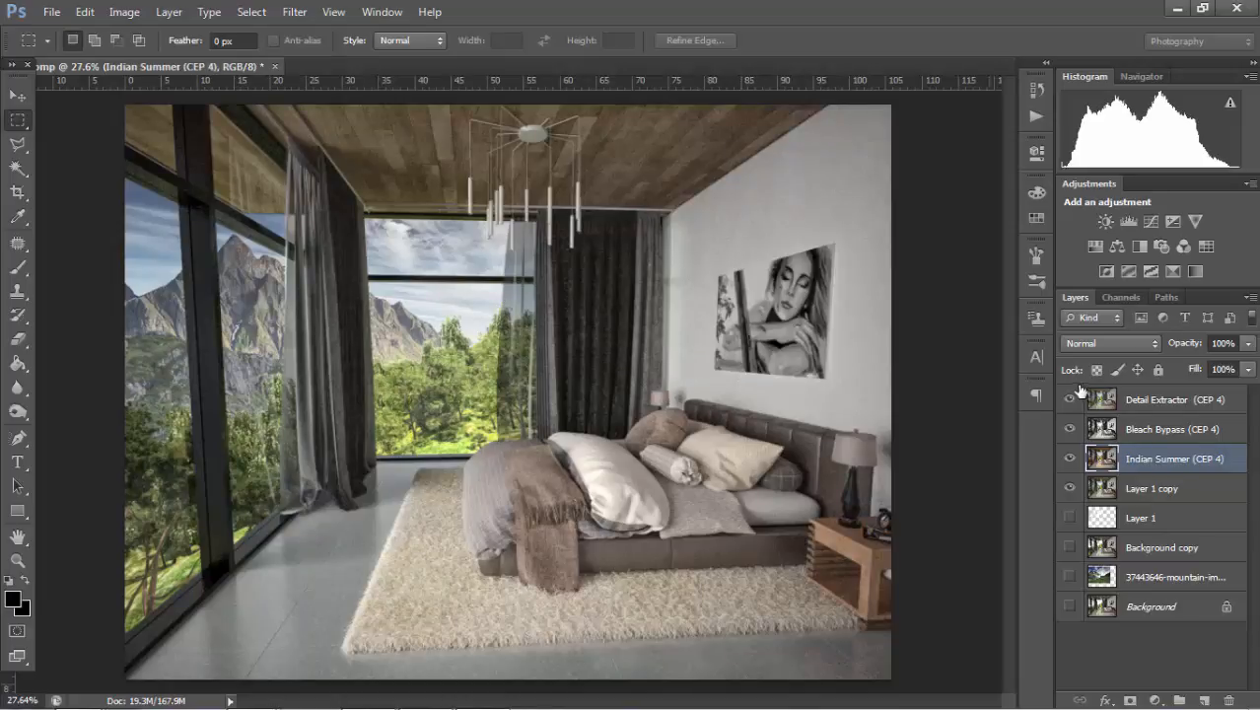
- Move the Indian Summer layer to the top of the layer stack and set its opacity to 43%
{"action": "left_click_drag", "start_coordinate": [1134, 459], "coordinate": [1129, 399]}
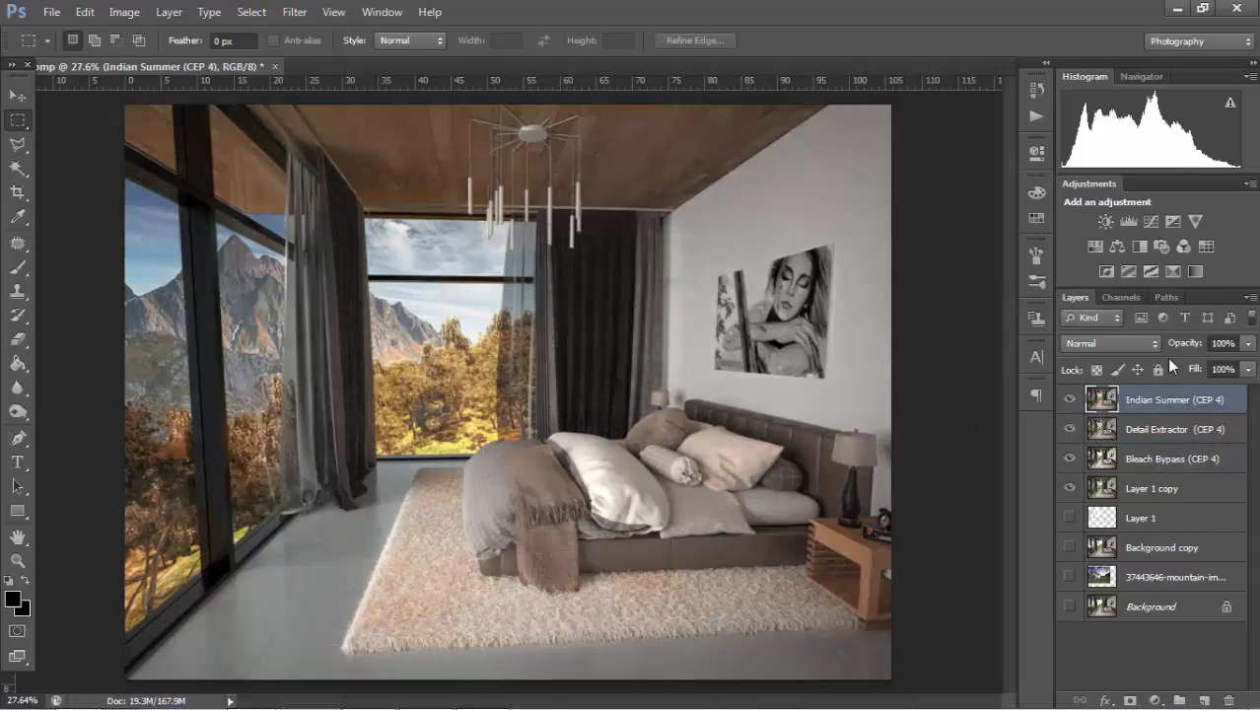
{"action": "left_click_drag", "start_coordinate": [1204, 342], "coordinate": [1130, 347]}
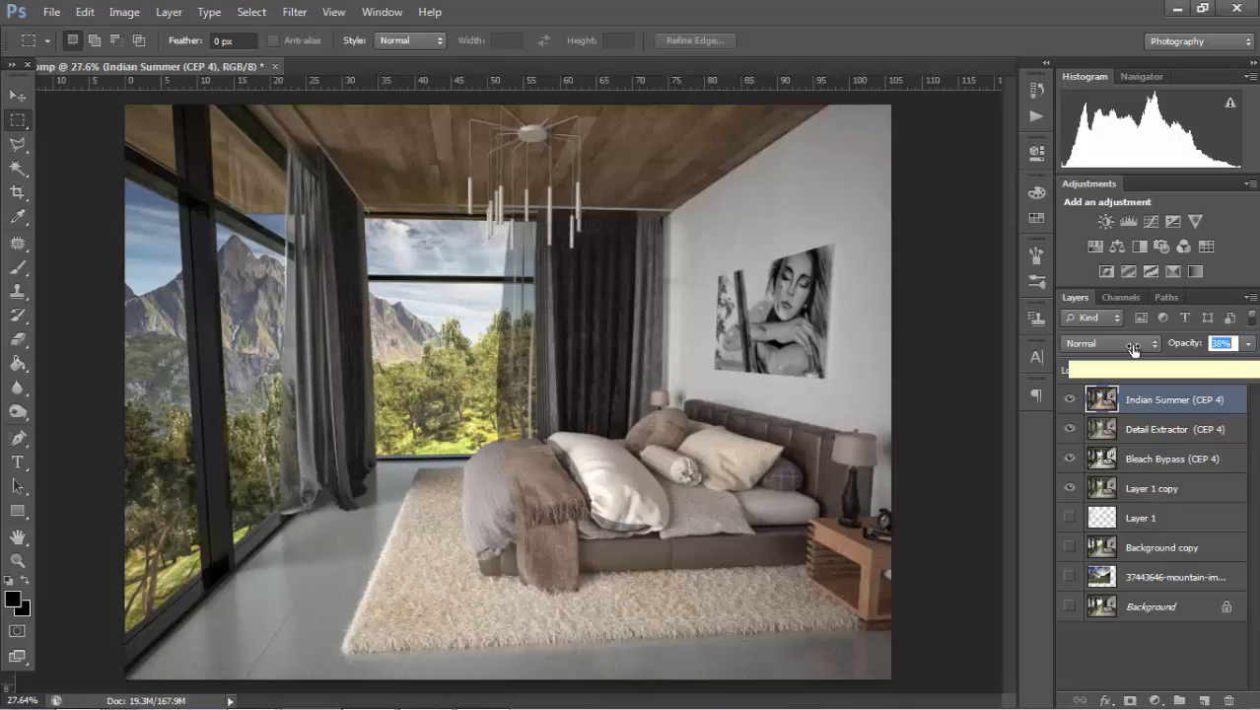
{"action": "left_click_drag", "start_coordinate": [1133, 349], "coordinate": [1139, 349]}
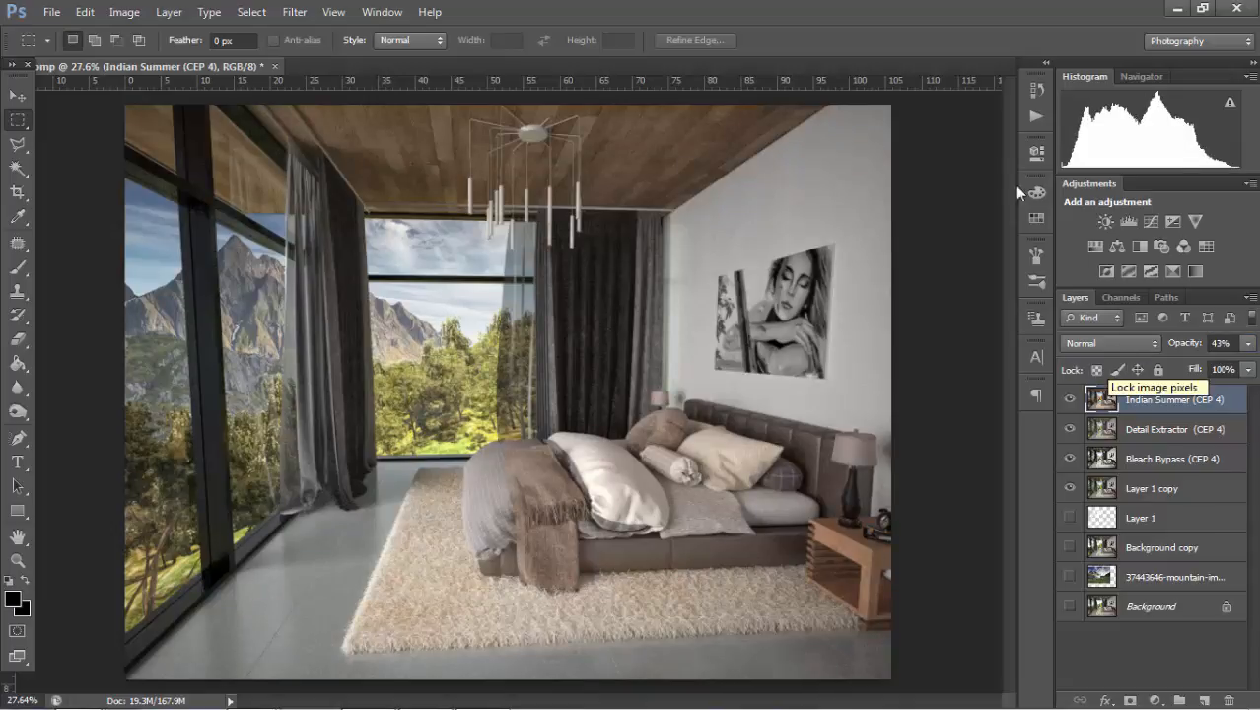
- Open Color Efex Pro 4 on Layer 1 copy and choose the Cross Balance filter
{"action": "left_click", "coordinate": [1127, 465]}
{"action": "left_click", "coordinate": [1131, 493]}
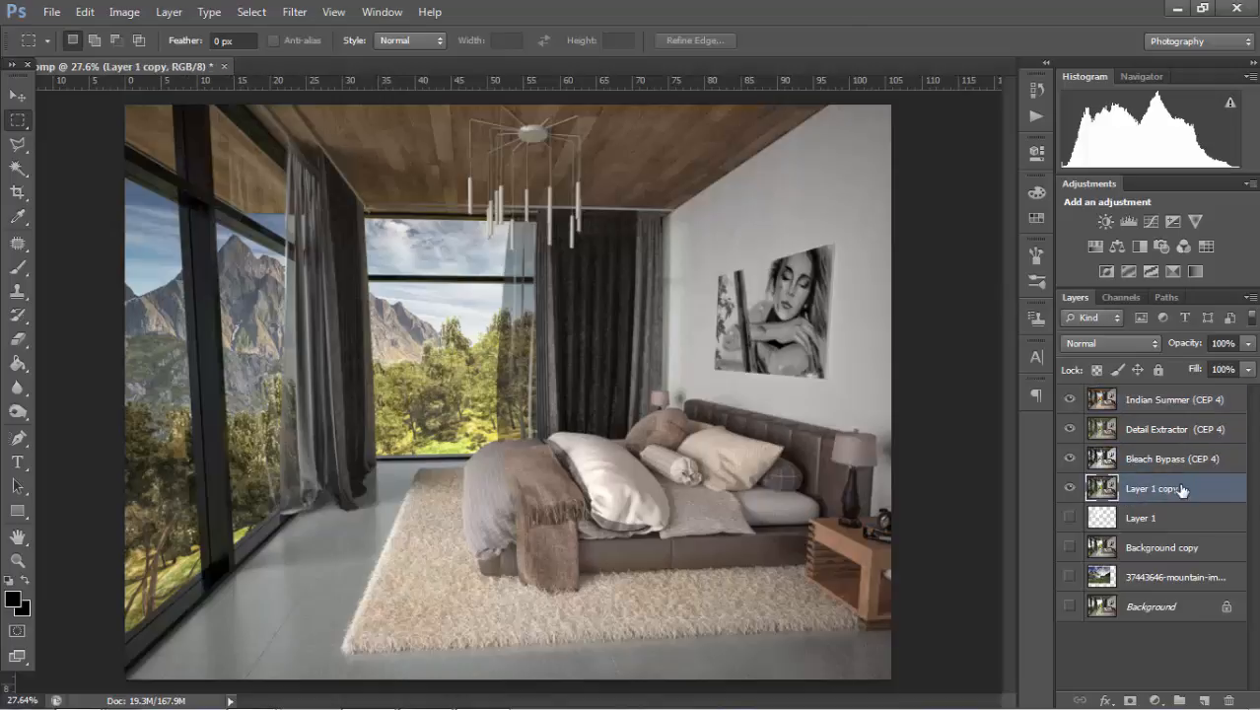
{"action": "left_click", "coordinate": [295, 11]}
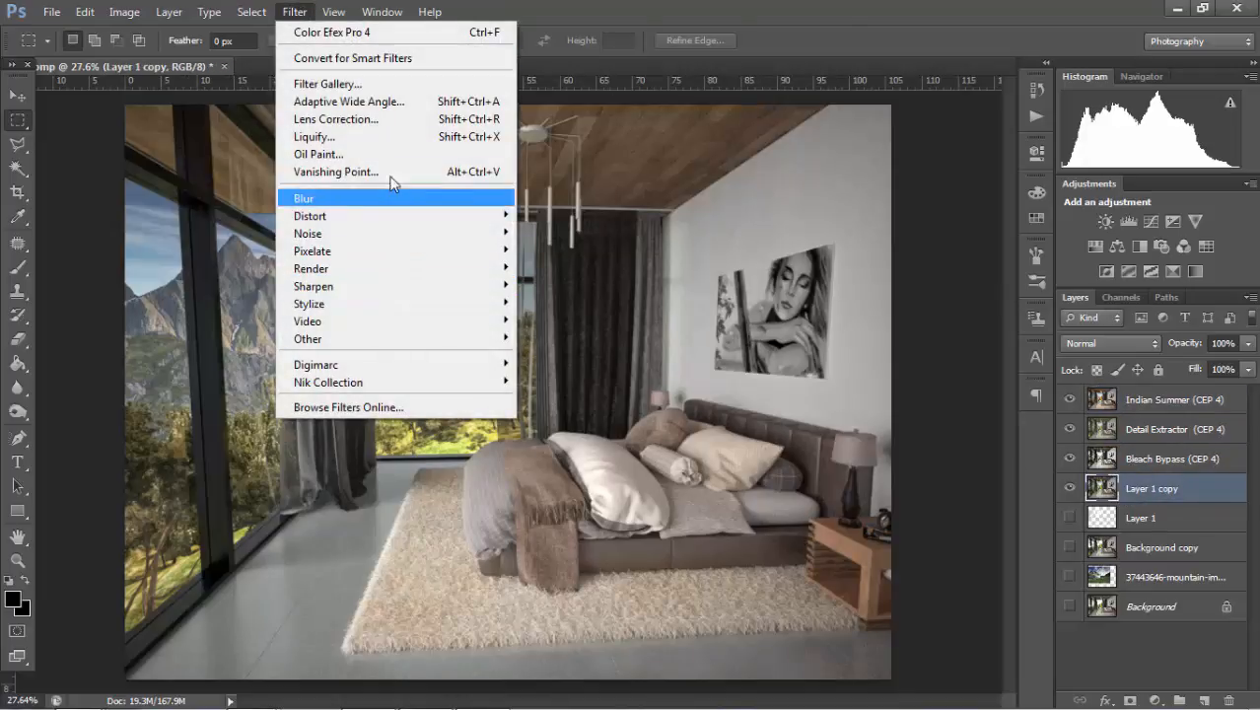
{"action": "mouse_move", "coordinate": [365, 384]}
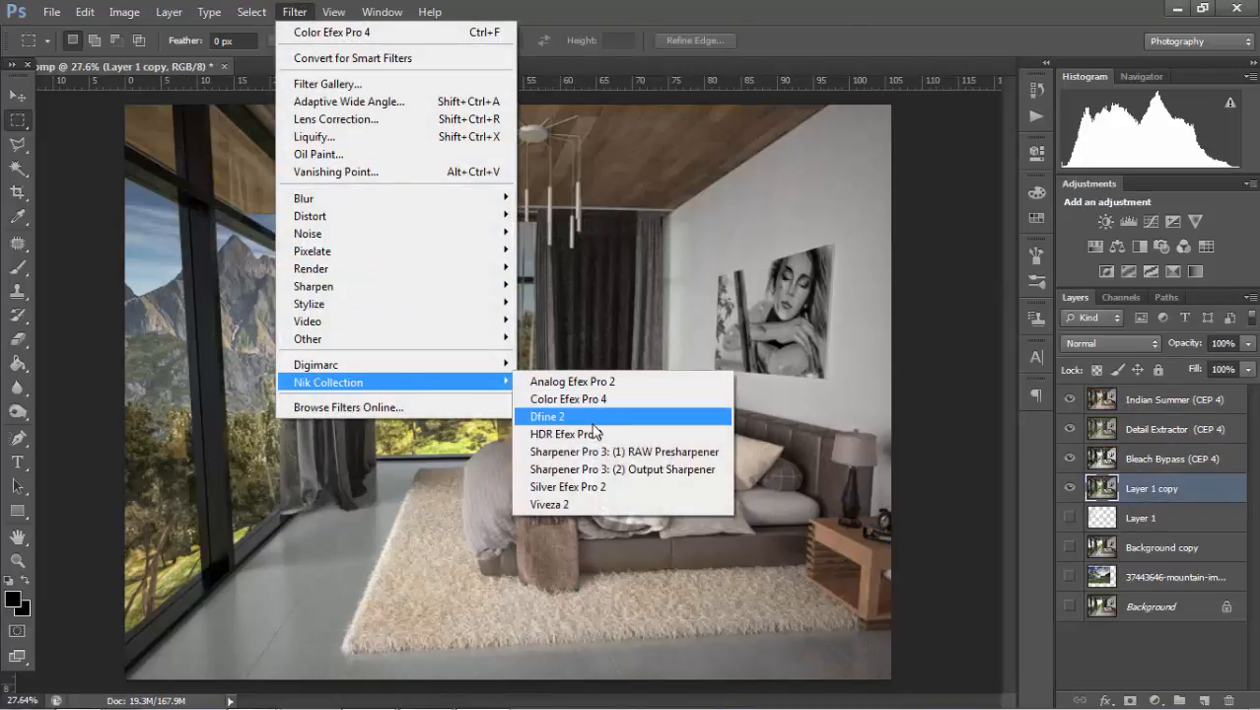
{"action": "left_click", "coordinate": [595, 406]}
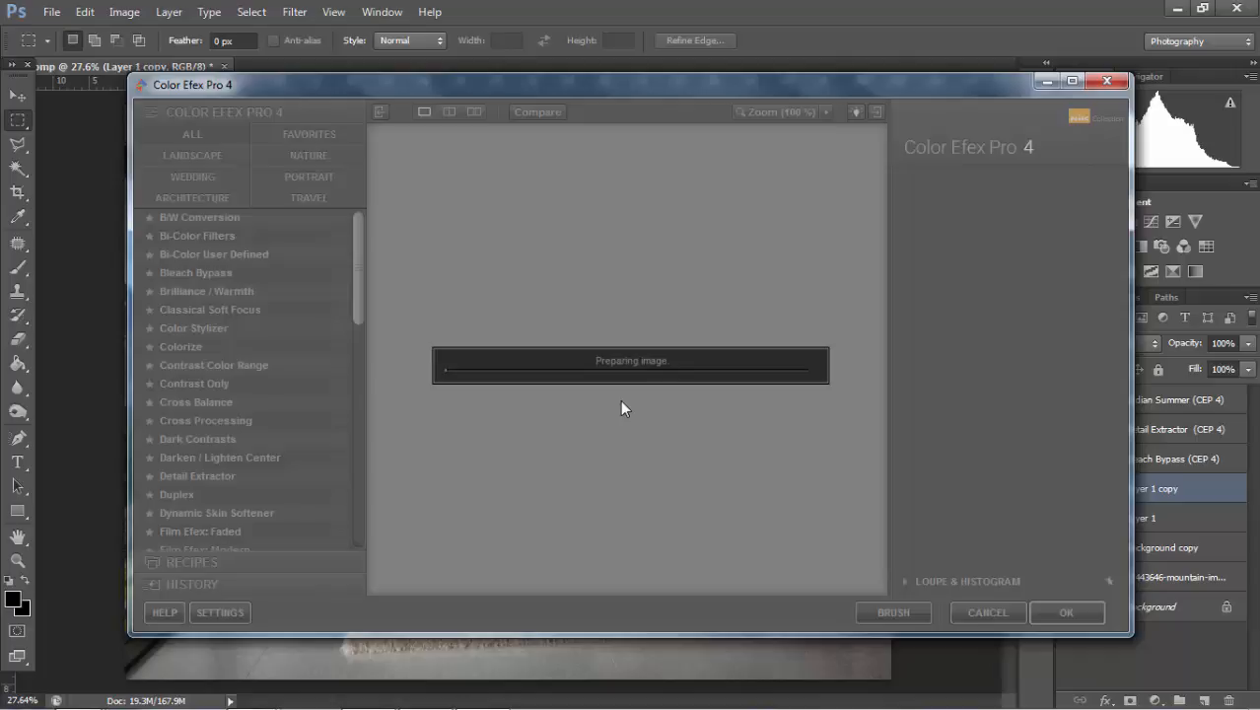
{"action": "left_click", "coordinate": [210, 402]}
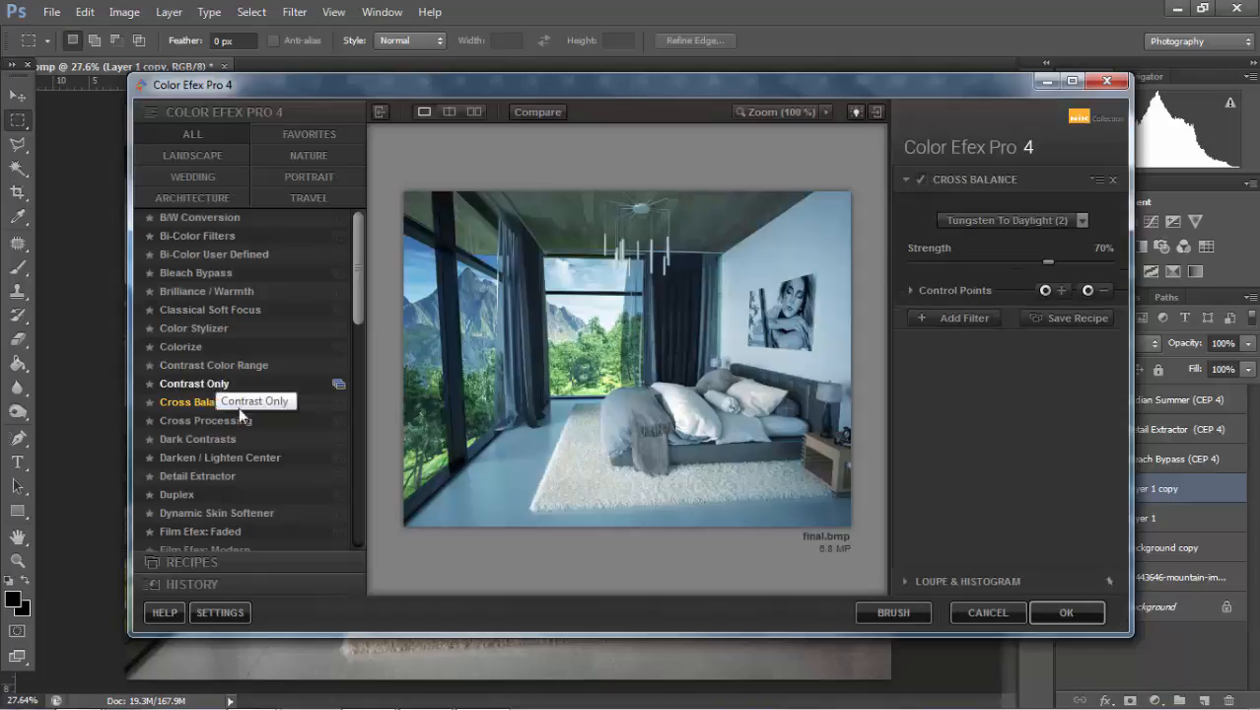
- Set Cross Balance to Daylight To Tungsten (1) and apply the filter
{"action": "left_click", "coordinate": [1022, 222]}
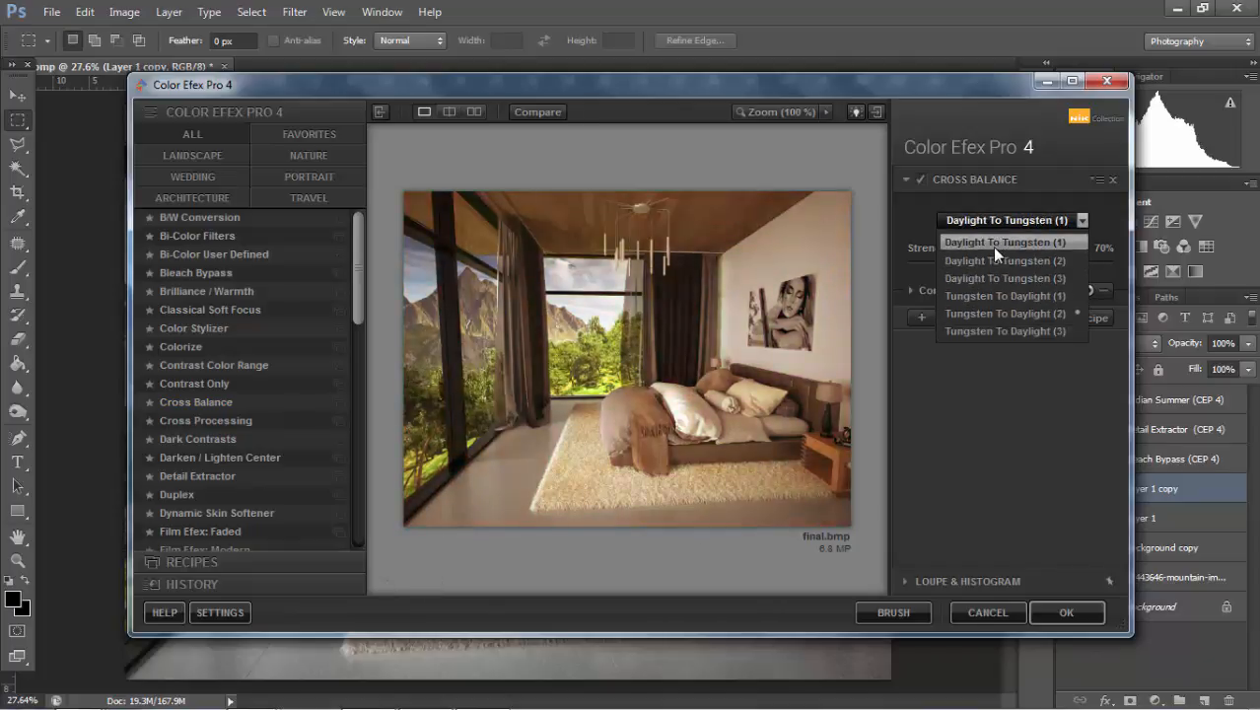
{"action": "left_click", "coordinate": [992, 246]}
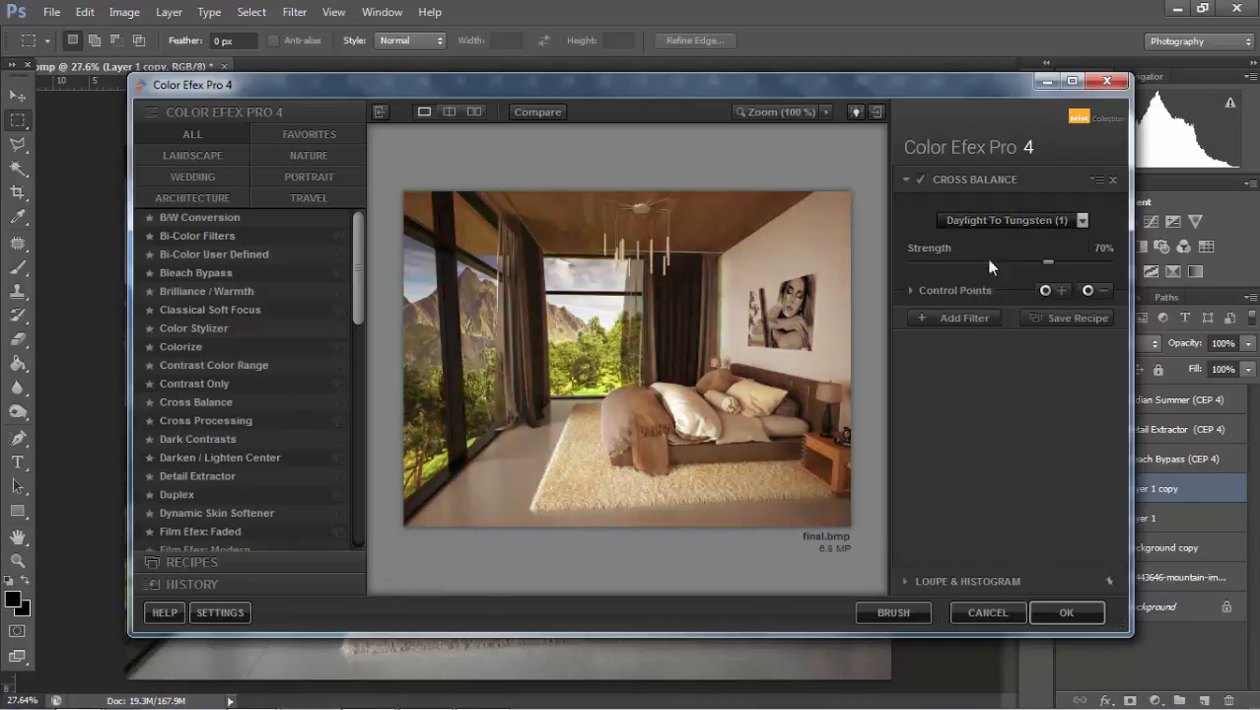
{"action": "left_click", "coordinate": [1063, 606]}
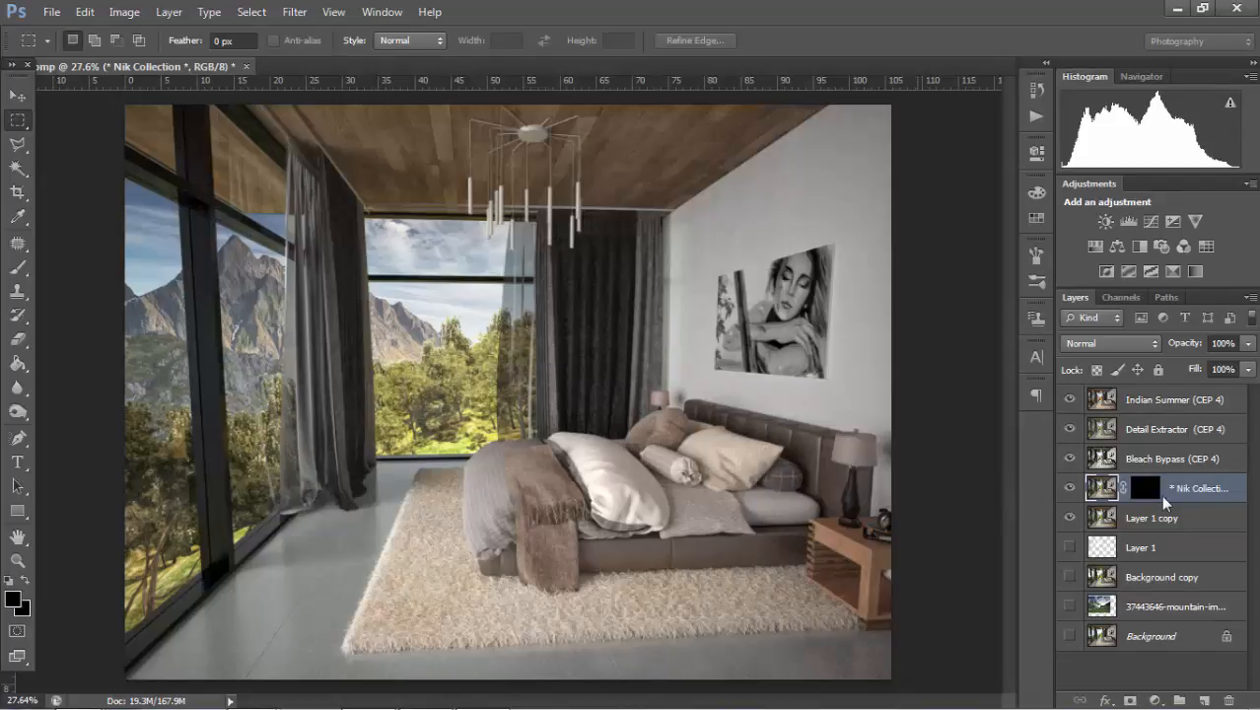
- Move the Cross Balance layer to the top of the stack, compare the image without it, and set its opacity to 63%
{"action": "left_click_drag", "start_coordinate": [1144, 400], "coordinate": [1136, 400]}
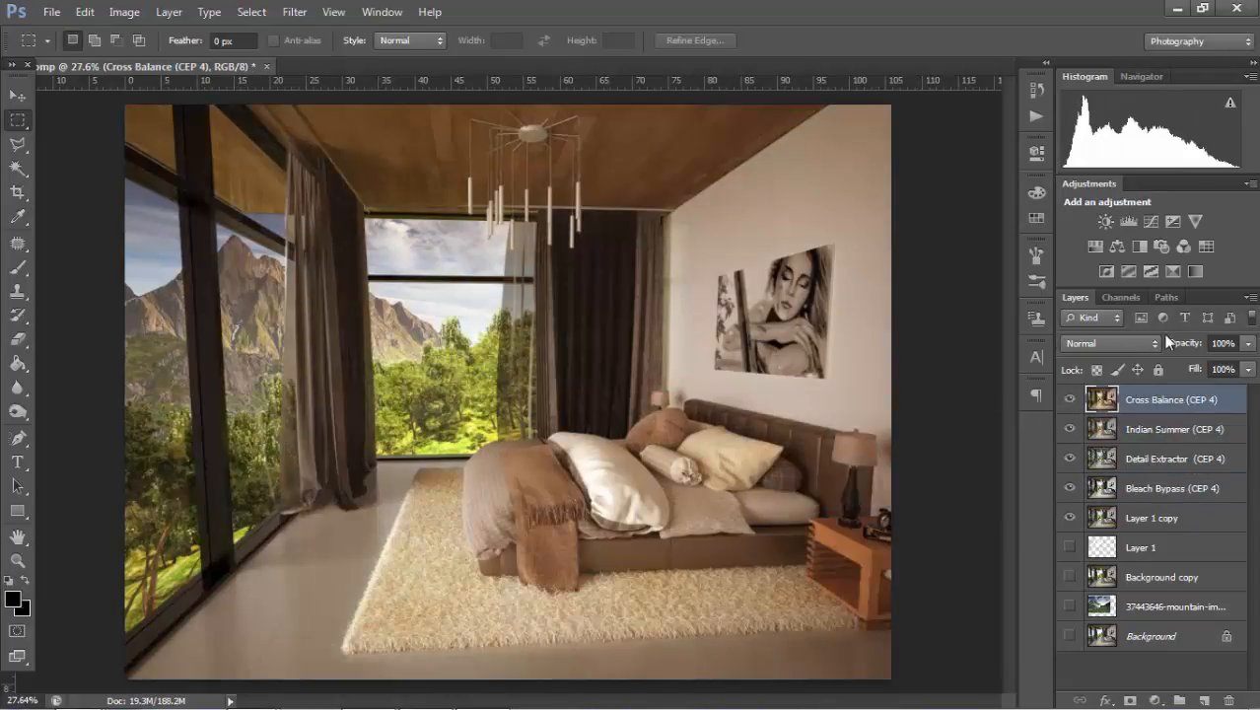
{"action": "mouse_move", "coordinate": [1177, 341]}
{"action": "left_mouse_down"}
{"action": "mouse_move", "coordinate": [1190, 340]}
{"action": "mouse_move", "coordinate": [1174, 339]}
{"action": "left_mouse_up"}
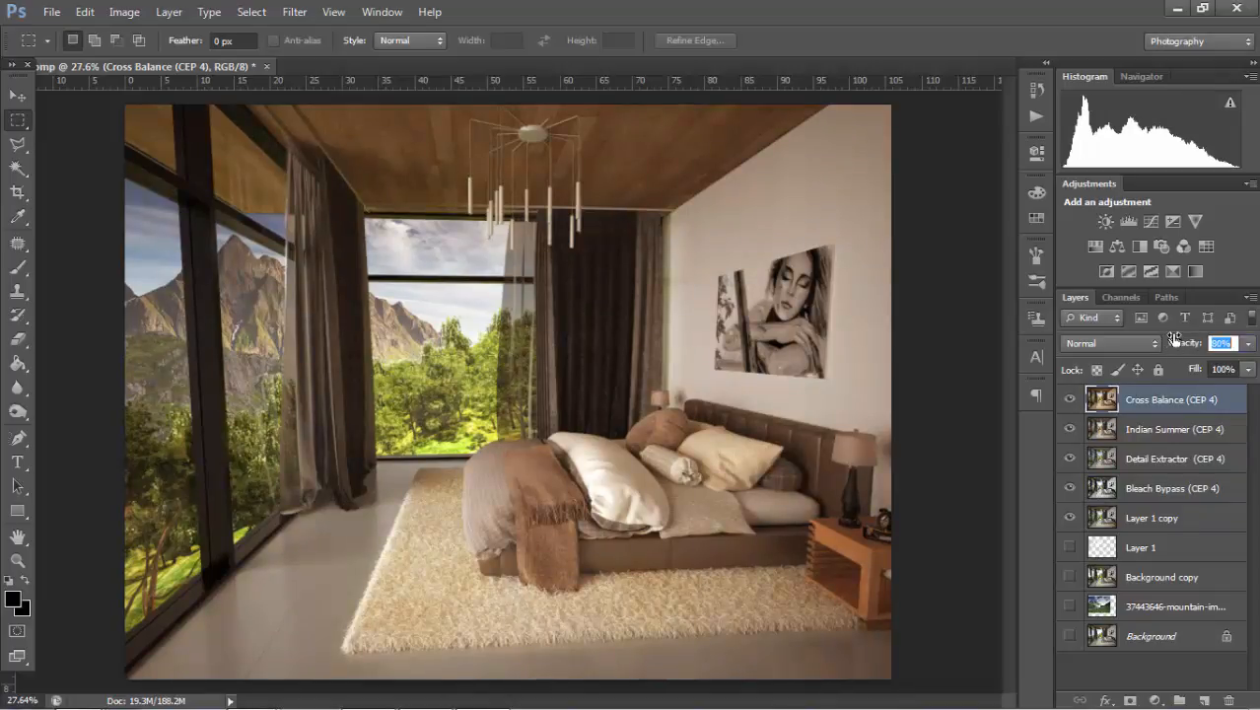
{"action": "left_click", "coordinate": [1071, 400]}
{"action": "left_click", "coordinate": [1071, 400]}
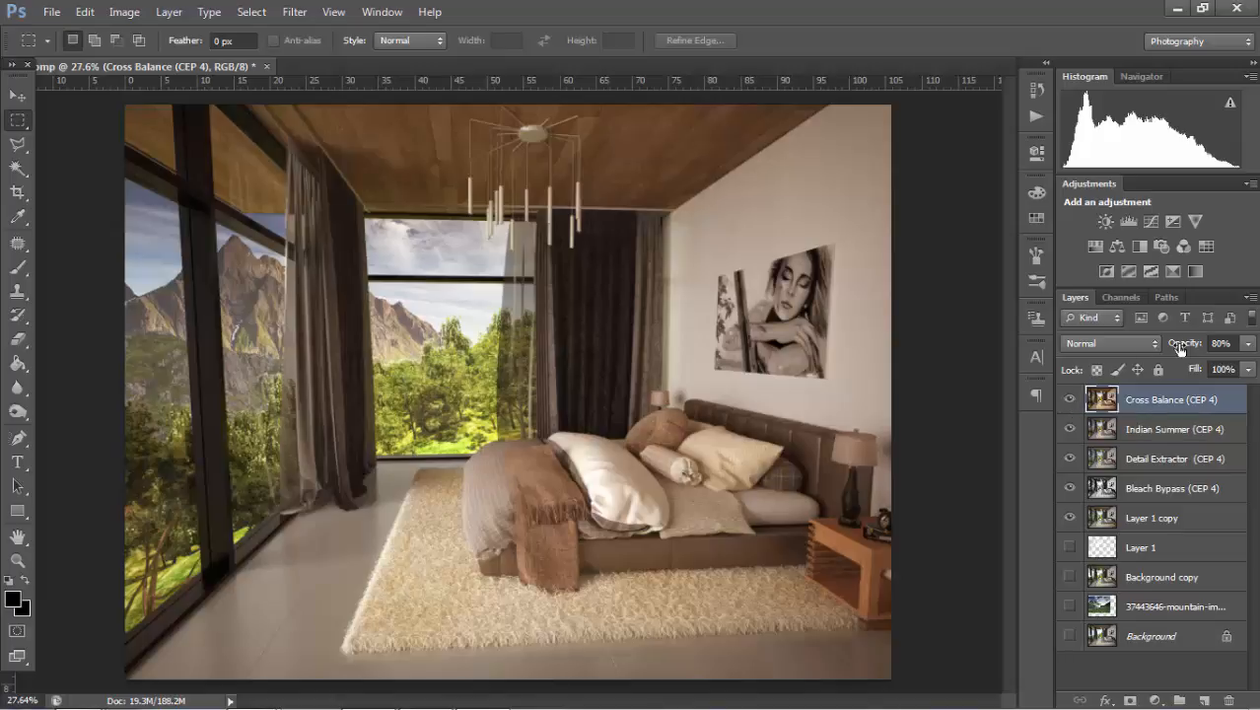
{"action": "left_click_drag", "start_coordinate": [1179, 348], "coordinate": [1155, 343]}
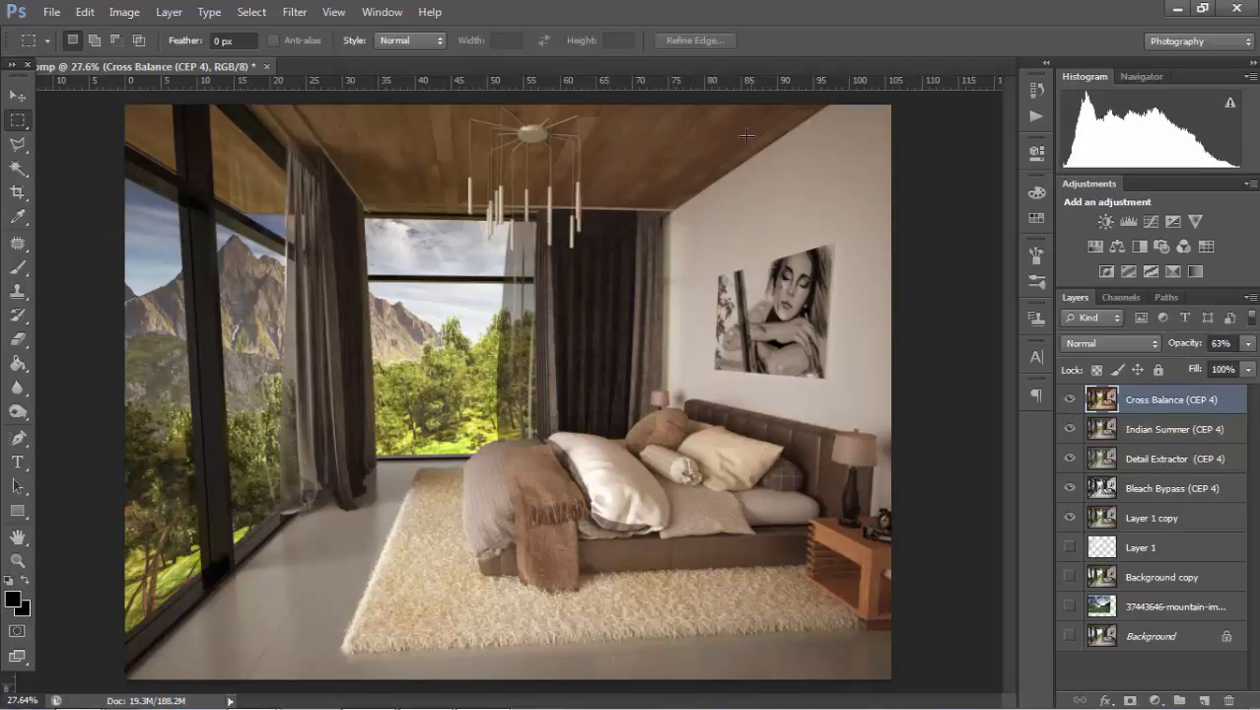
- Set the Detail Extractor layer's opacity to 75%, then reselect the Cross Balance layer
{"action": "left_click", "coordinate": [1116, 483]}
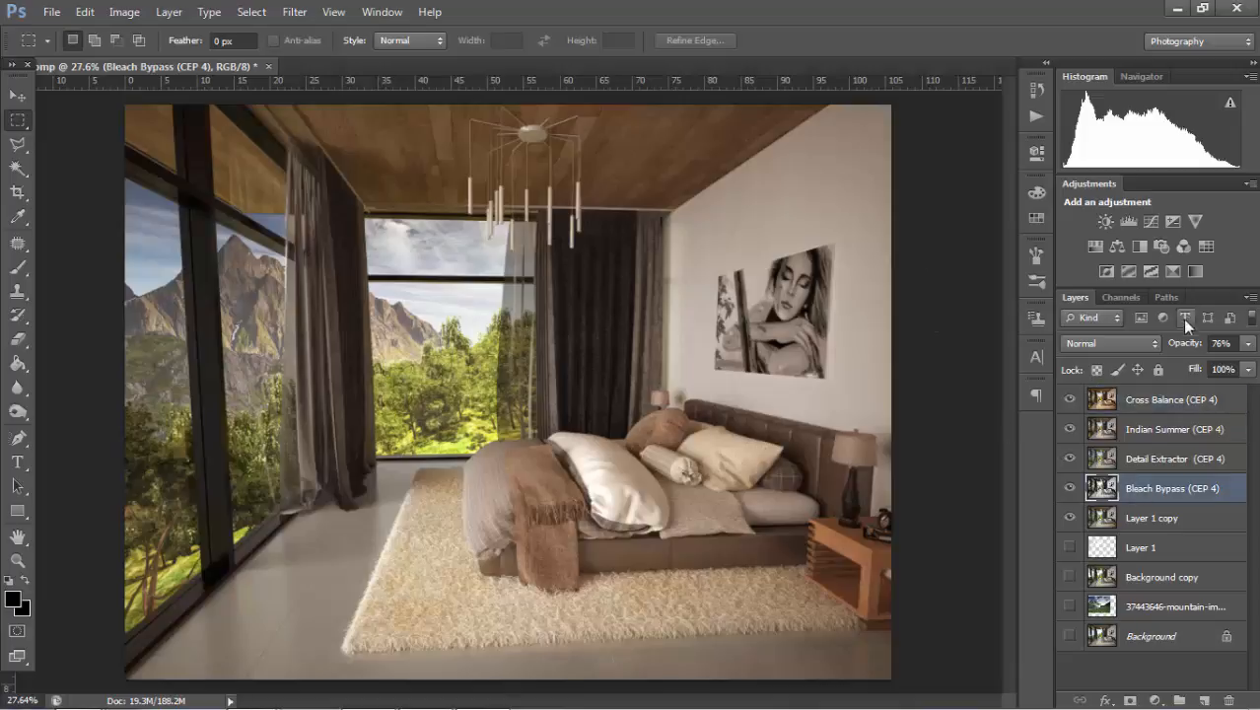
{"action": "left_click", "coordinate": [1162, 459]}
{"action": "left_click_drag", "start_coordinate": [1173, 343], "coordinate": [1191, 346]}
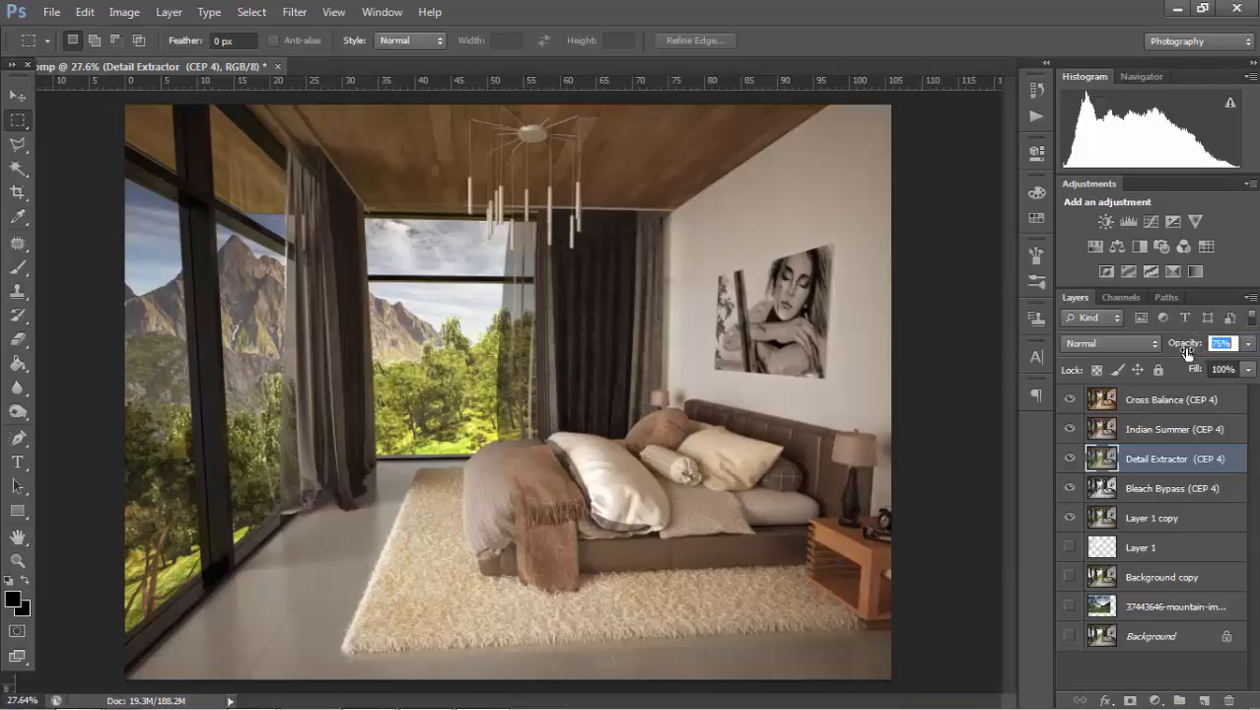
{"action": "left_click", "coordinate": [1140, 399]}
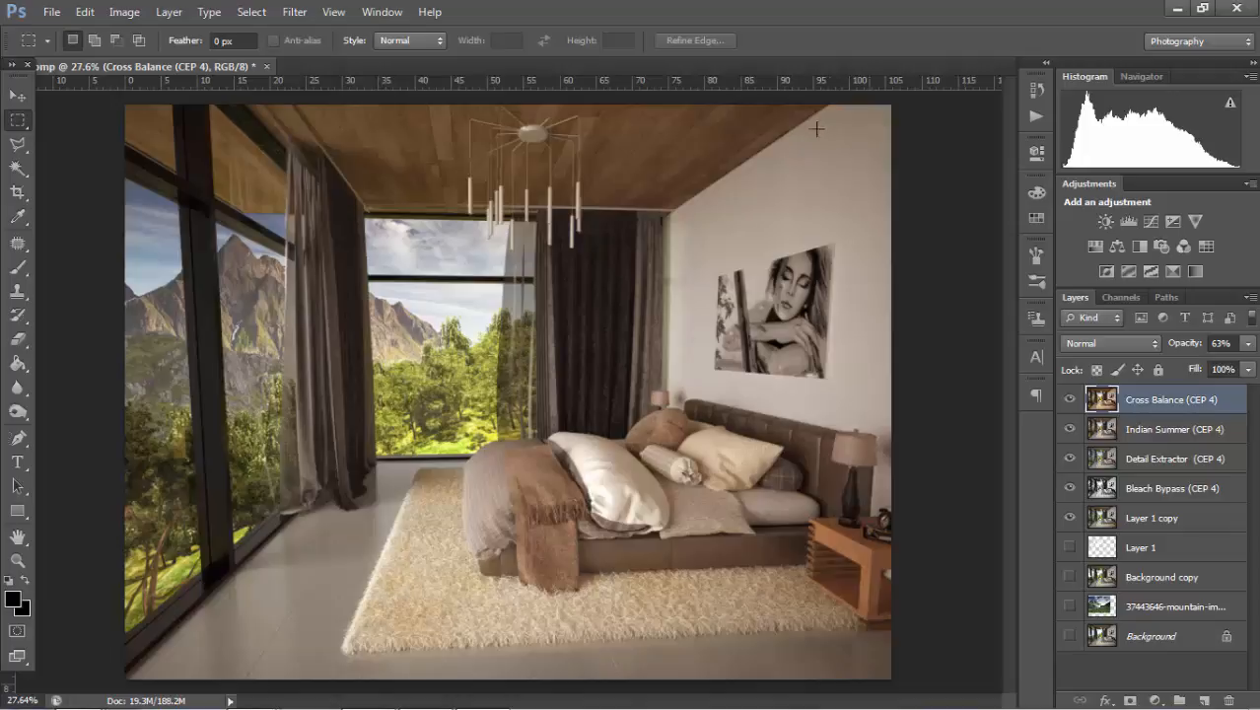
- Open Color Efex Pro 4 on Layer 1 copy and choose the Classical Soft Focus filter
{"action": "left_click", "coordinate": [1149, 514]}
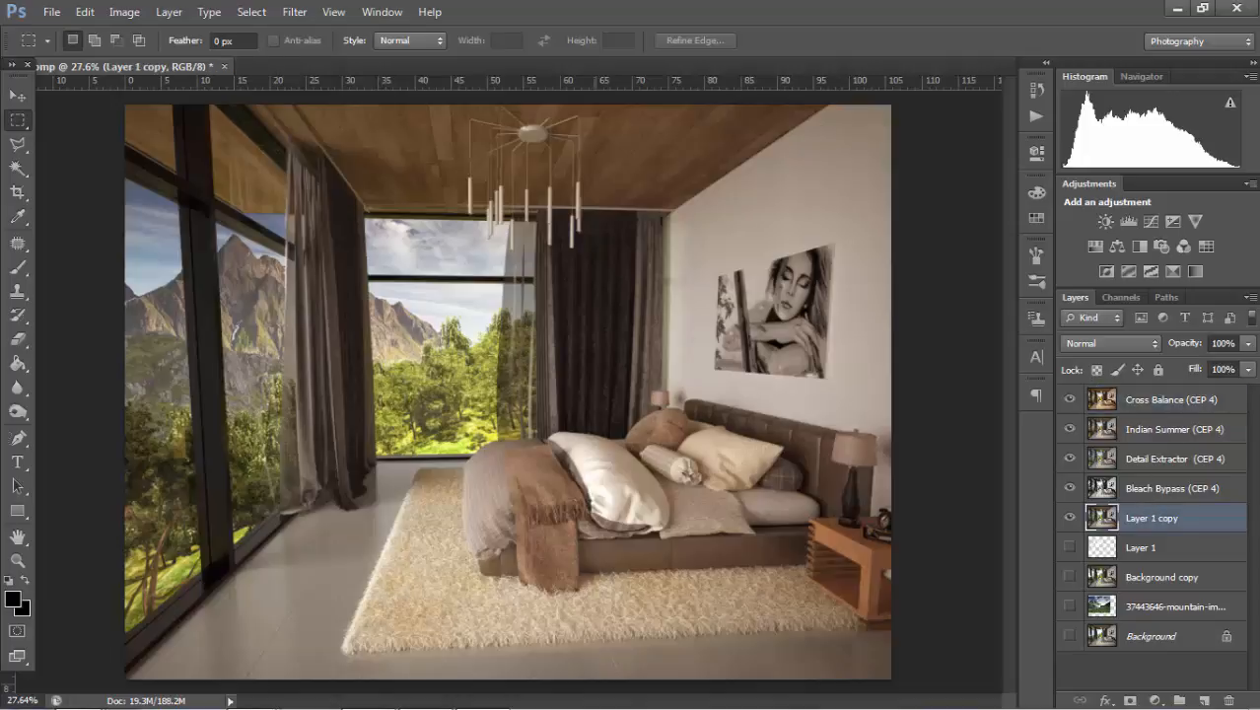
{"action": "left_click", "coordinate": [294, 12]}
{"action": "mouse_move", "coordinate": [400, 381]}
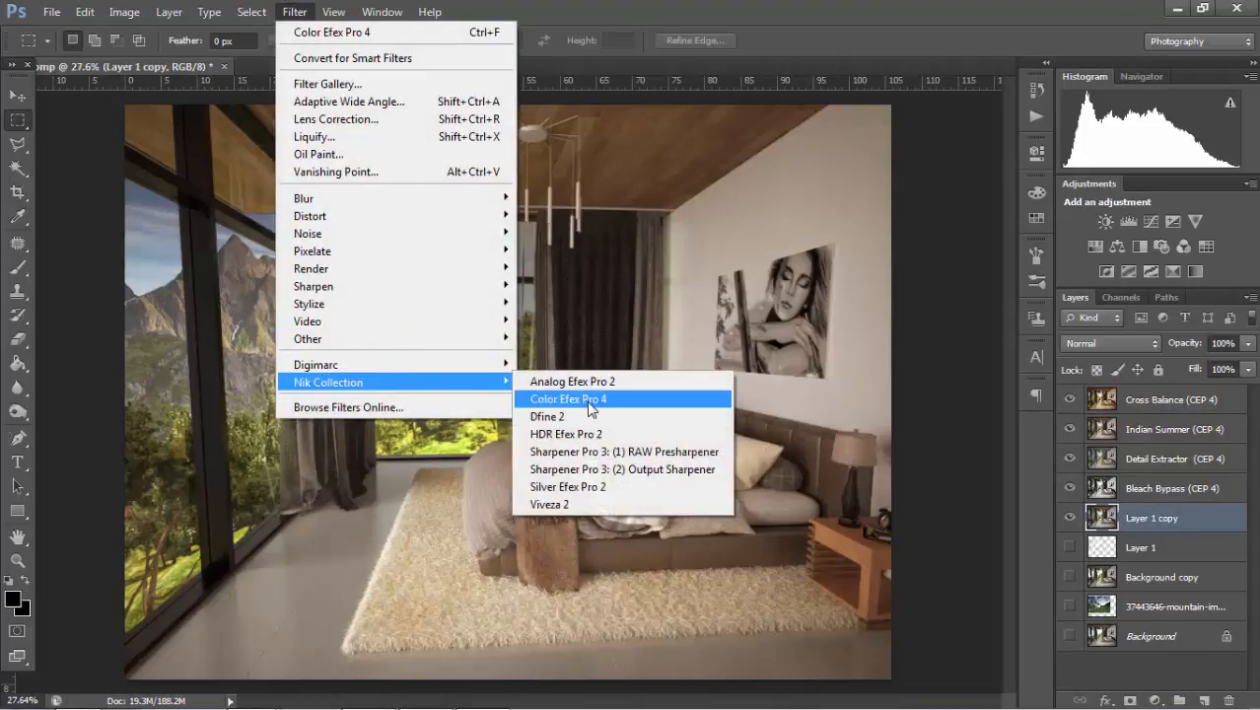
{"action": "left_click", "coordinate": [582, 399]}
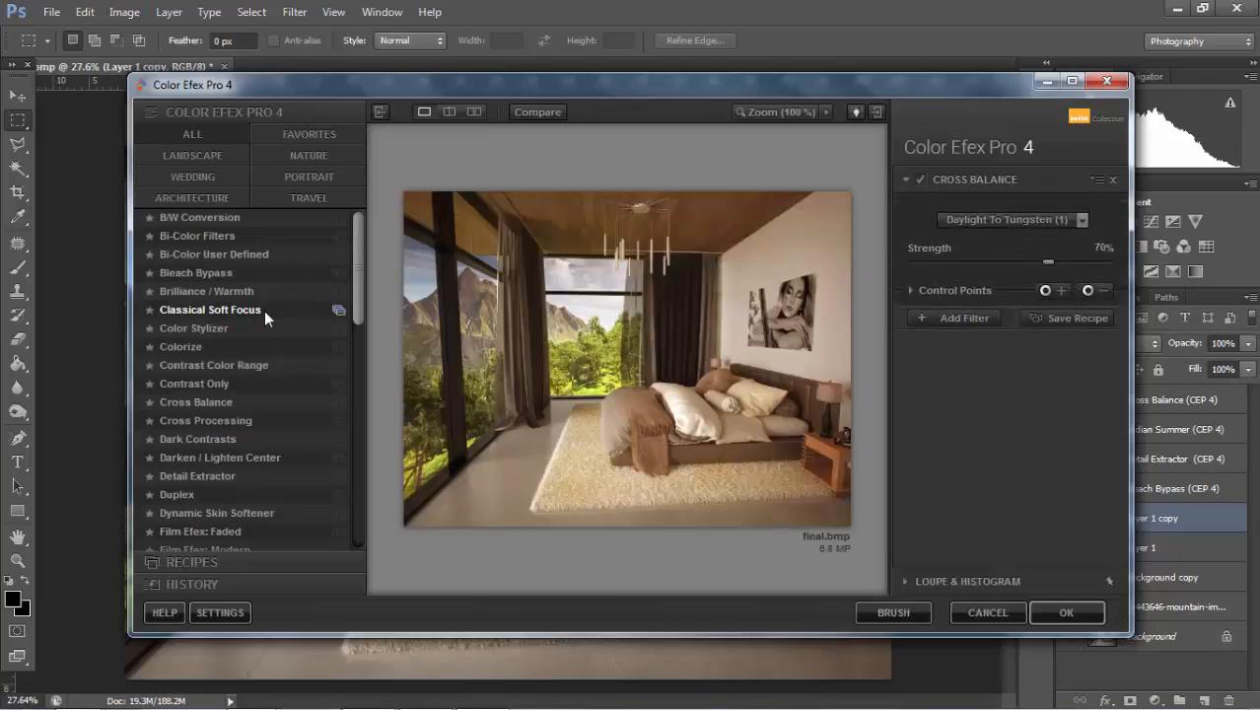
{"action": "left_click", "coordinate": [265, 311]}
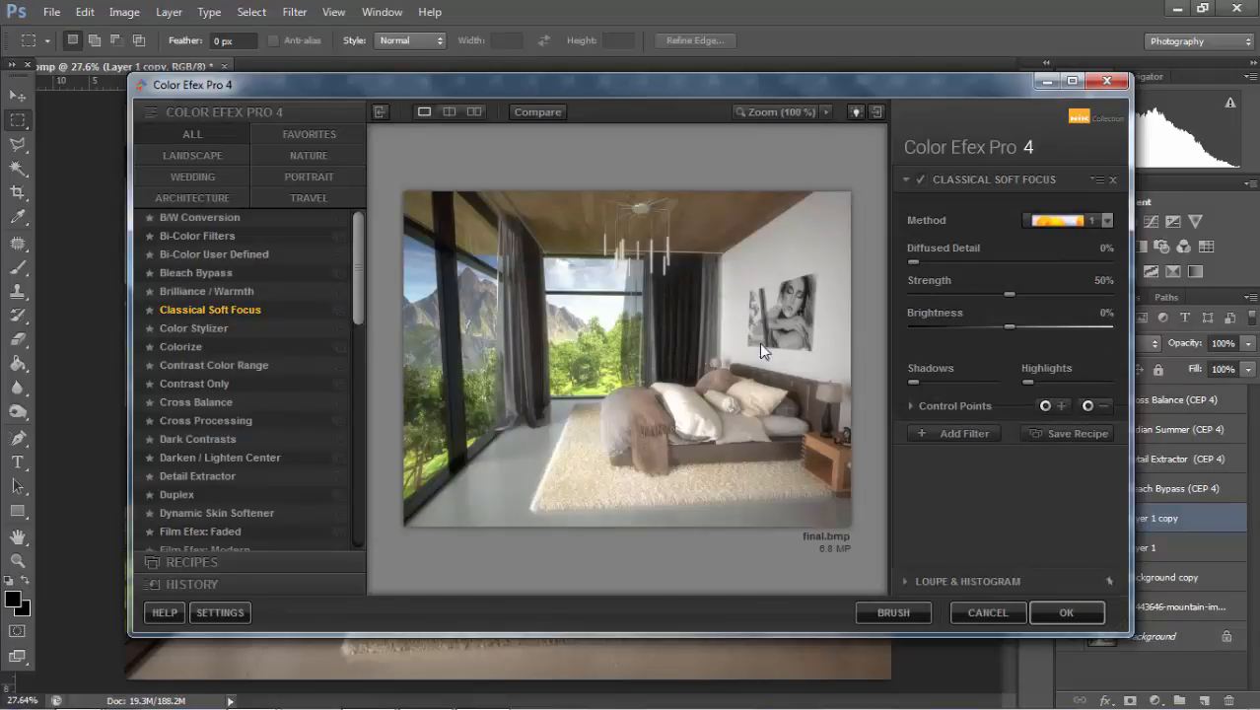
- Preview Soft Focus method 2, then apply Classical Soft Focus with method 1 at 50% strength
{"action": "left_click", "coordinate": [1060, 220]}
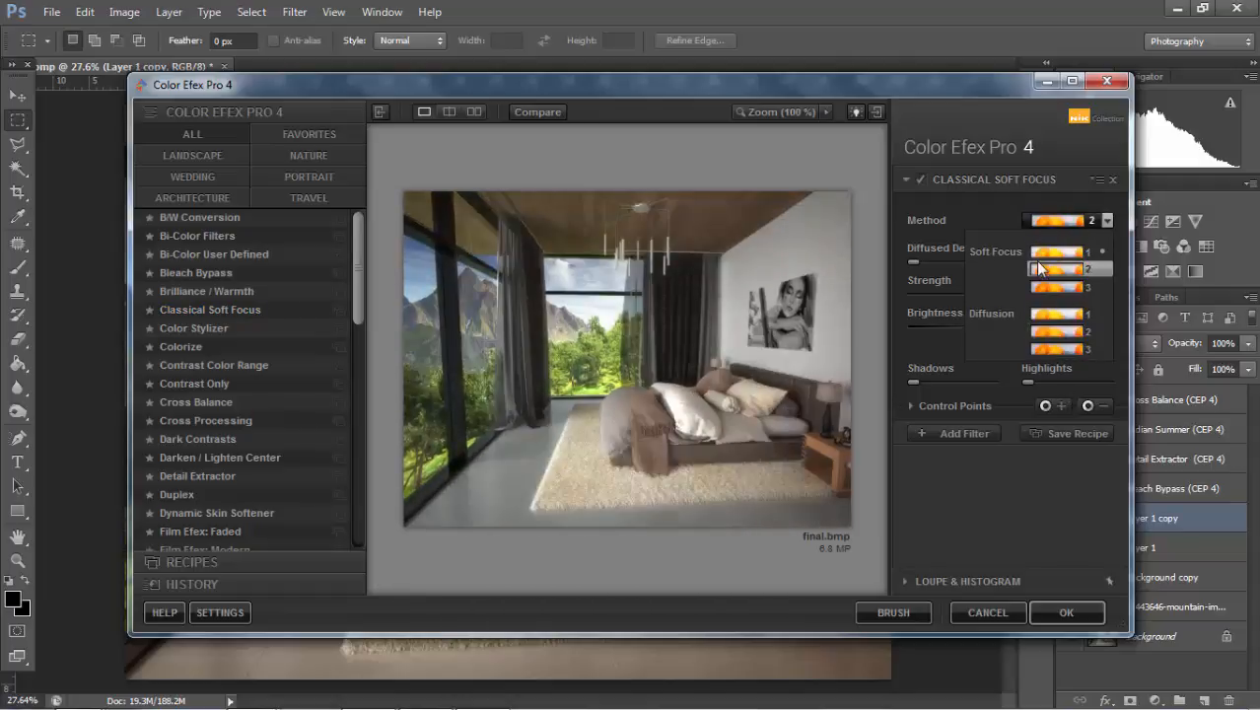
{"action": "left_click", "coordinate": [1053, 252]}
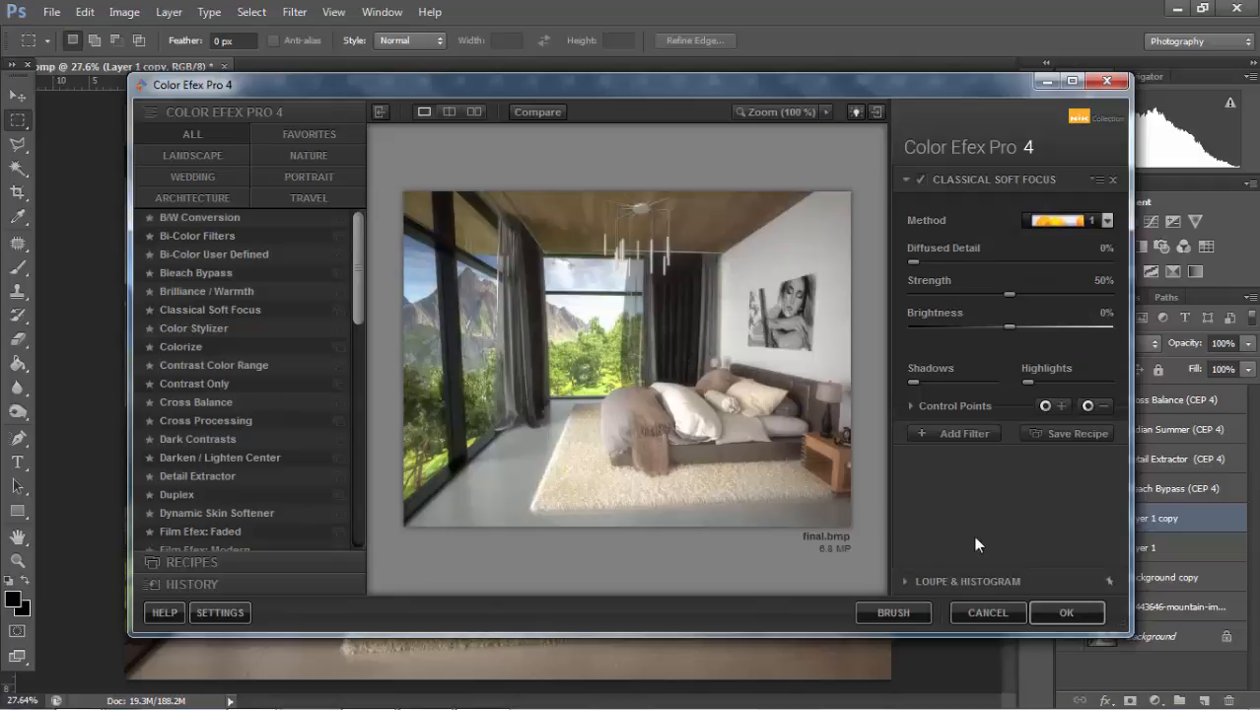
{"action": "left_click", "coordinate": [1054, 612]}
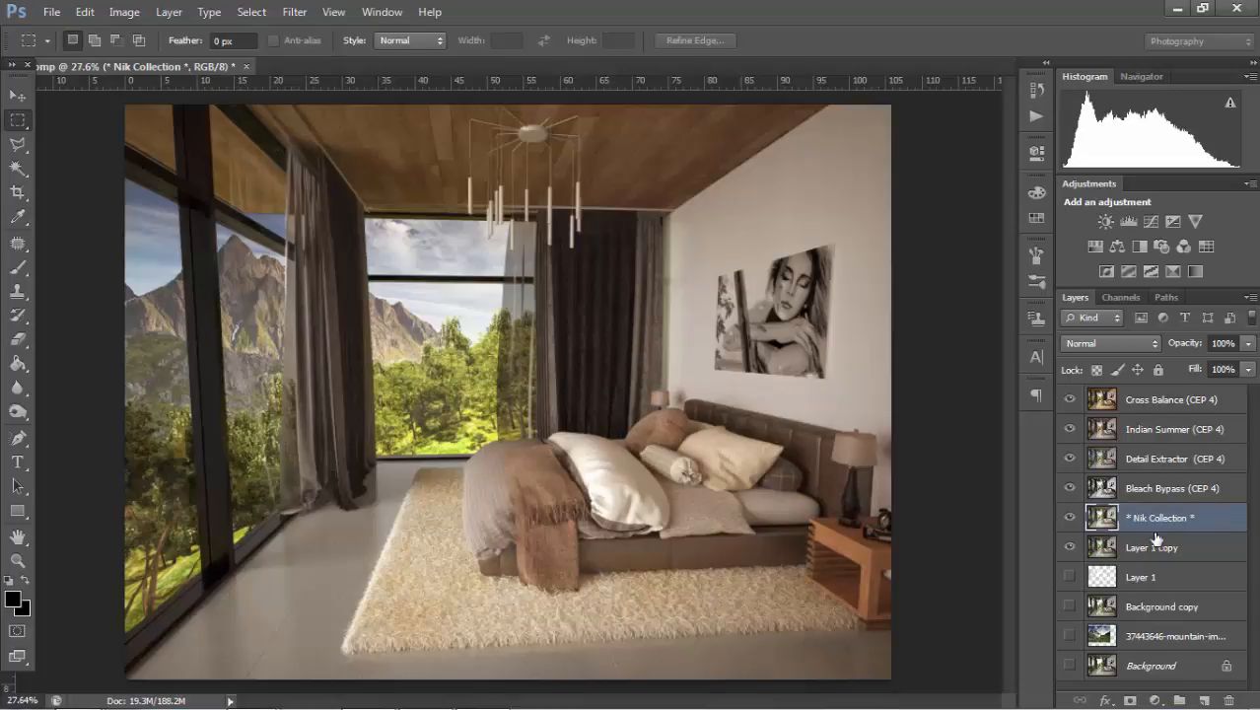
- Move the Classical Soft Focus layer to the top, set its opacity to 22%, and compare the image with and without it
{"action": "left_click_drag", "start_coordinate": [1137, 520], "coordinate": [1148, 393]}
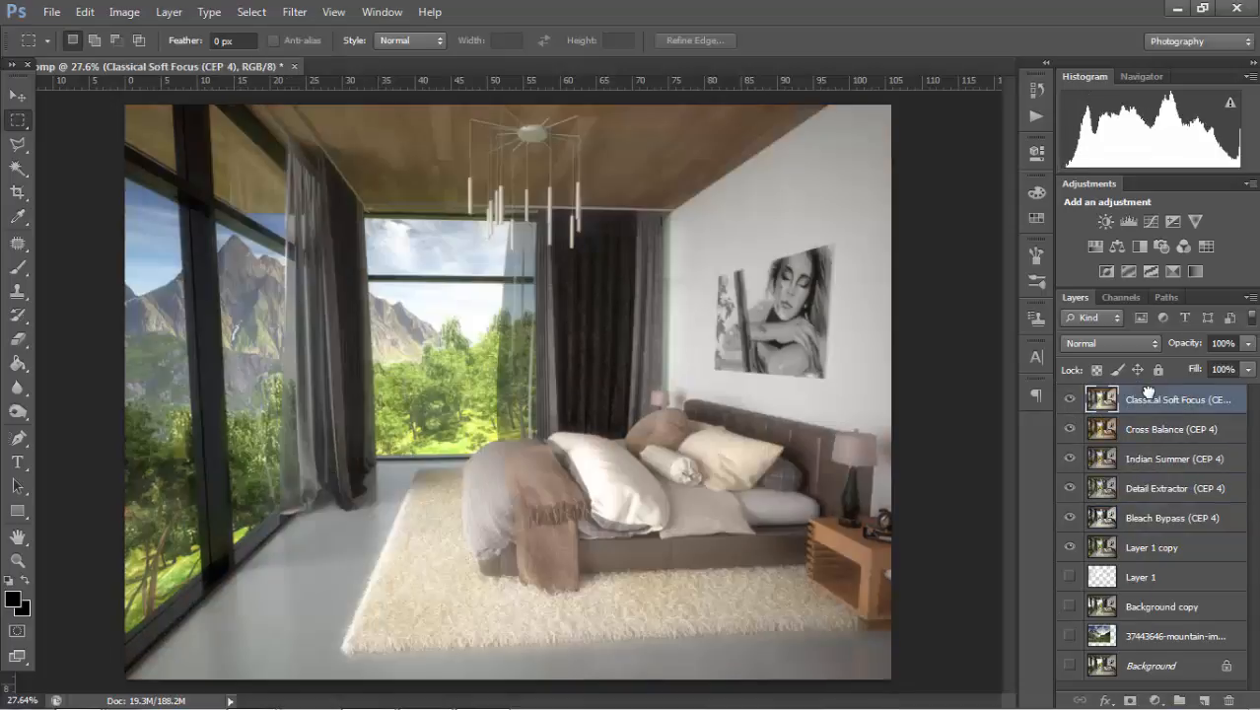
{"action": "mouse_move", "coordinate": [1191, 343]}
{"action": "left_mouse_down"}
{"action": "mouse_move", "coordinate": [1120, 345]}
{"action": "mouse_move", "coordinate": [1176, 350]}
{"action": "left_mouse_up"}
{"action": "left_click", "coordinate": [1071, 400]}
{"action": "left_click", "coordinate": [1071, 400]}
{"action": "left_click", "coordinate": [1070, 399]}
{"action": "left_click", "coordinate": [1070, 399]}
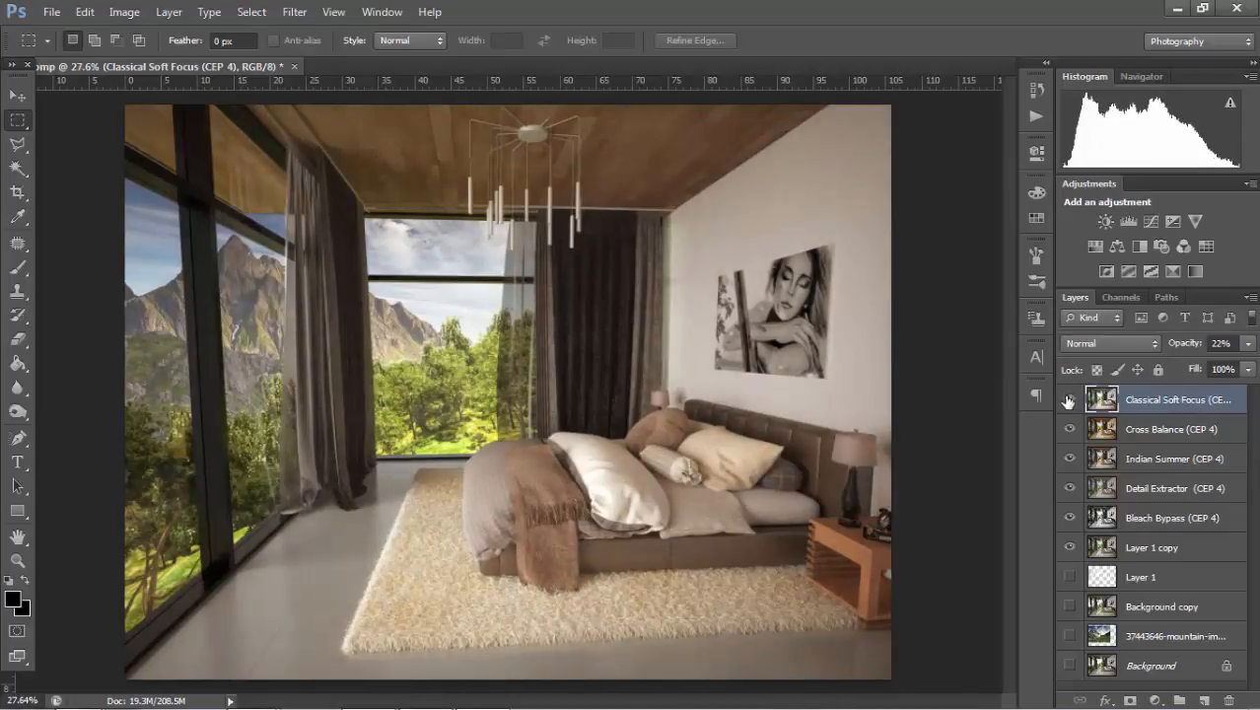
- Create a new empty layer above the Classical Soft Focus layer and keep it selected
{"action": "left_click", "coordinate": [16, 95]}
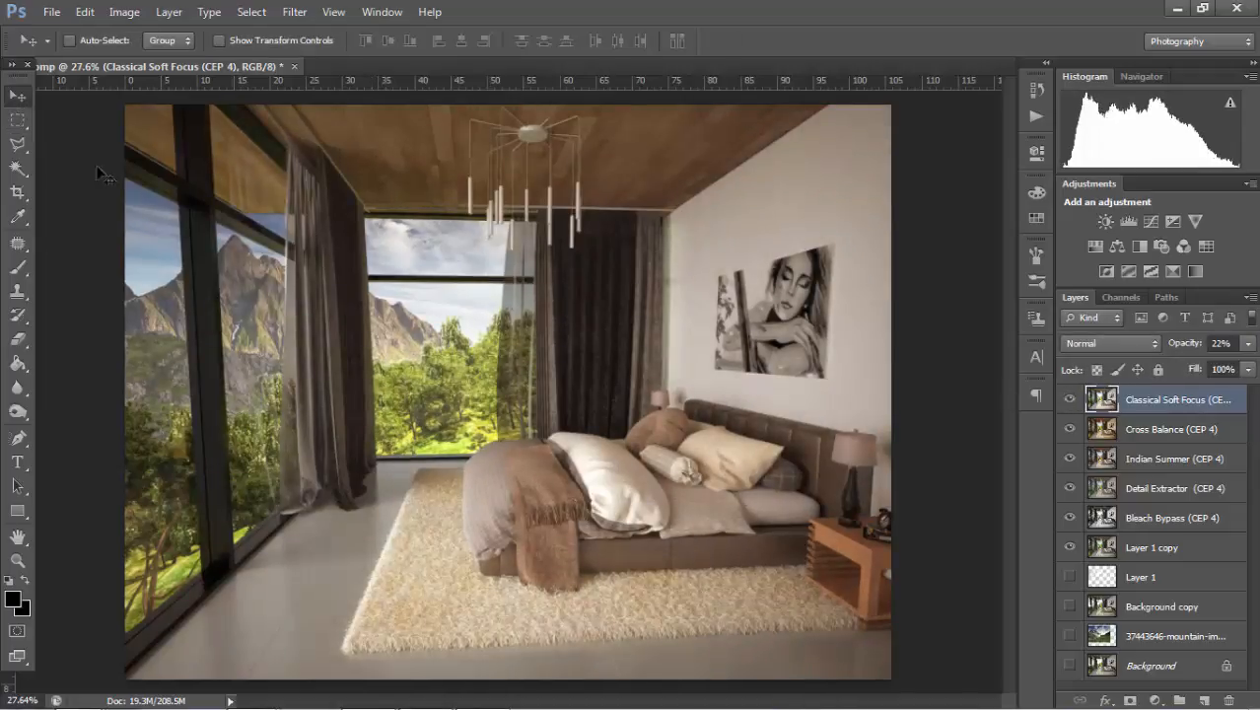
{"action": "scroll", "coordinate": [626, 385], "scroll_direction": "down", "scroll_amount": 1, "text": "alt"}
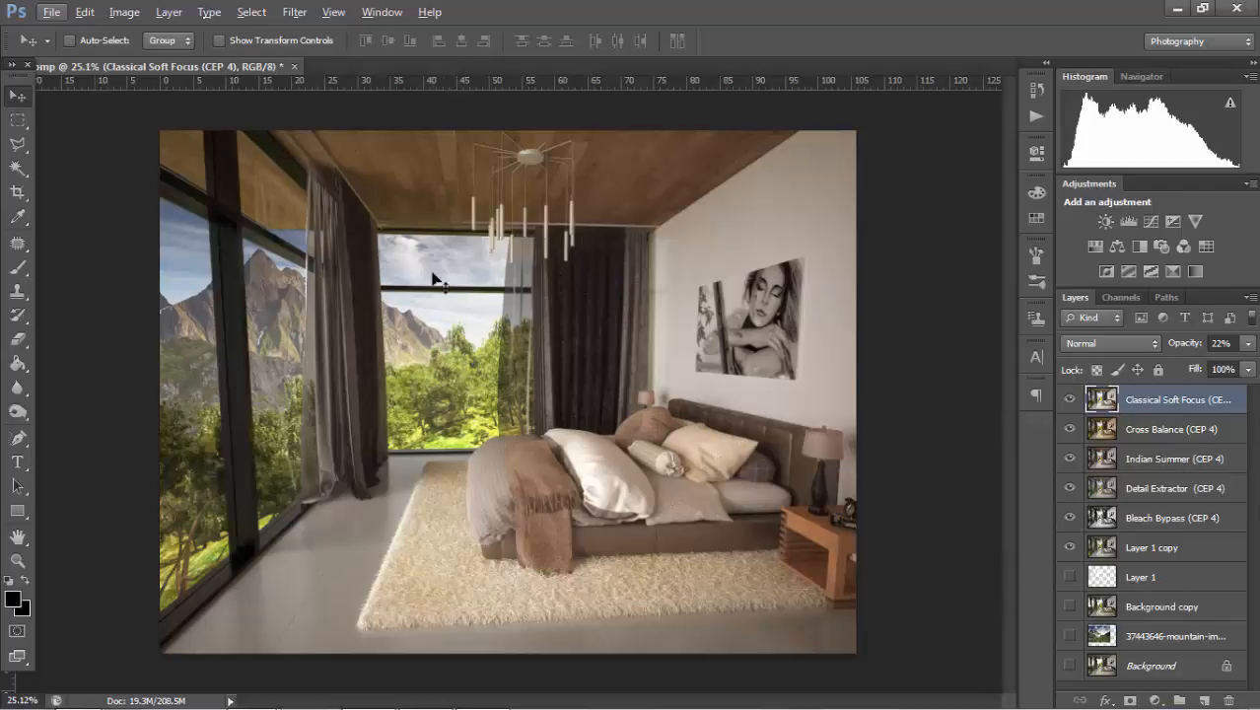
{"action": "left_click", "coordinate": [1205, 700]}
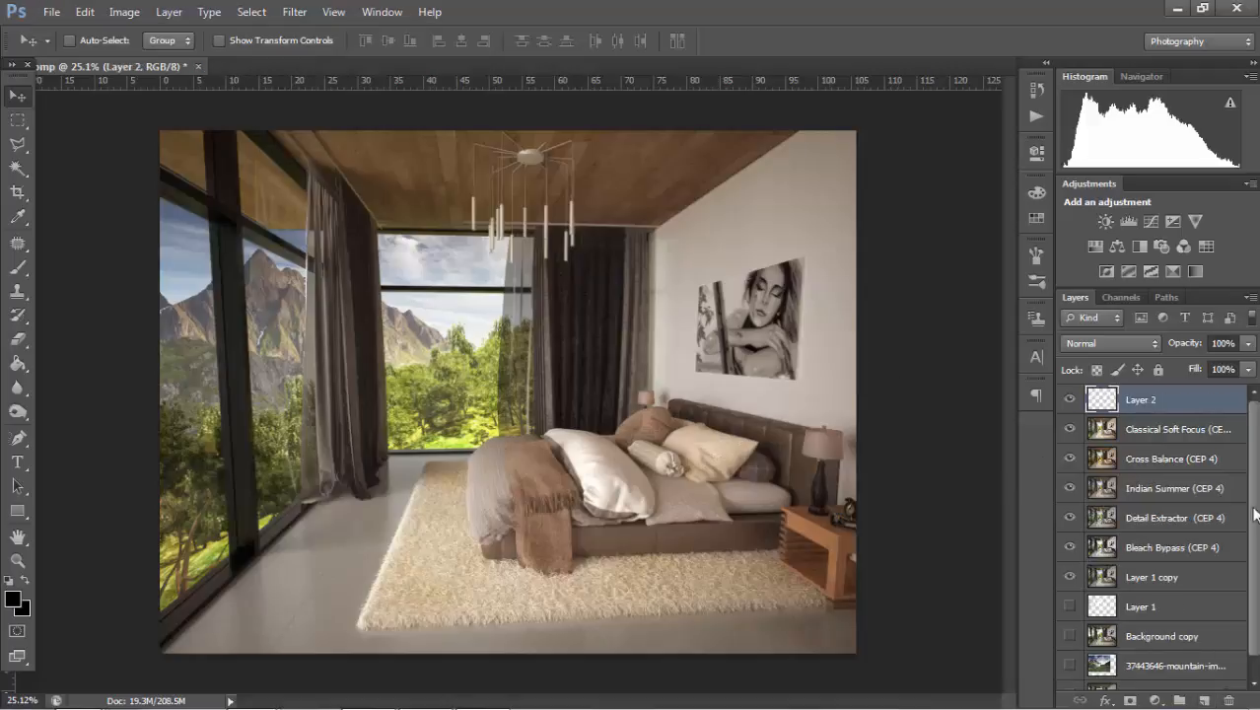
{"action": "left_click", "coordinate": [1188, 612]}
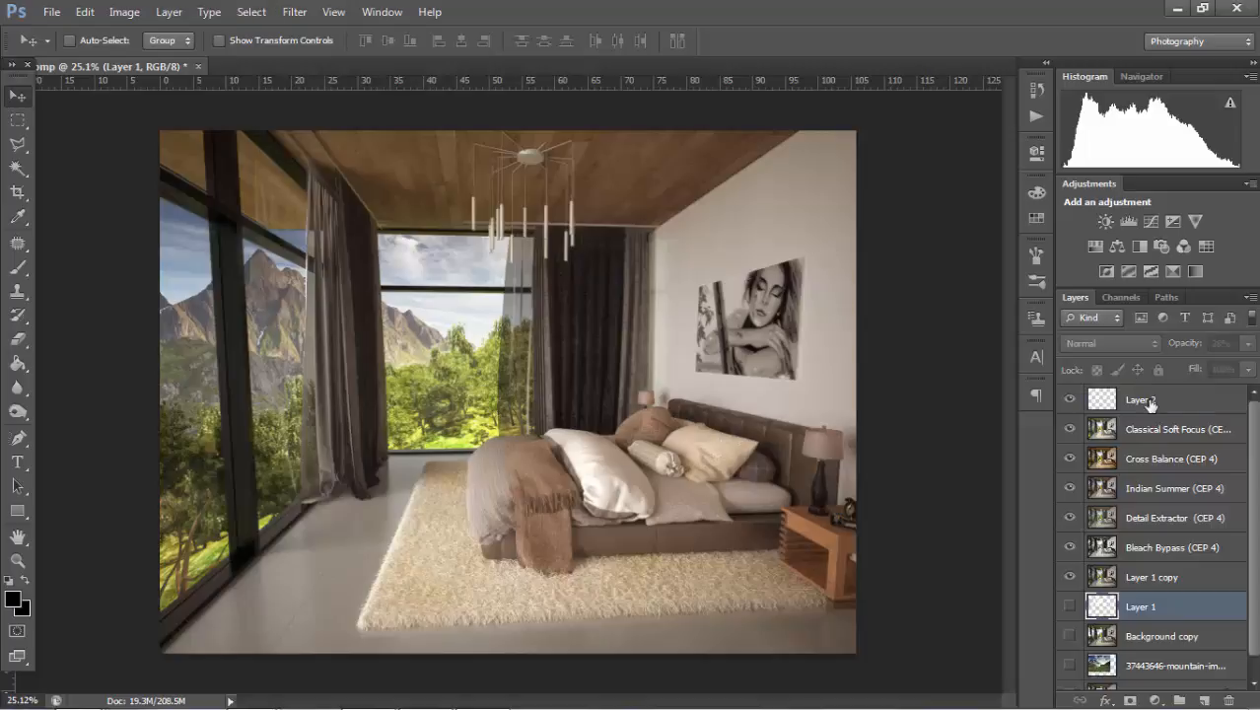
{"action": "left_click", "coordinate": [1104, 400]}
- Load the background channel of final.bmp as a new selection and fill it with black on Layer 2
{"action": "left_click", "coordinate": [297, 9]}
{"action": "mouse_move", "coordinate": [252, 12]}
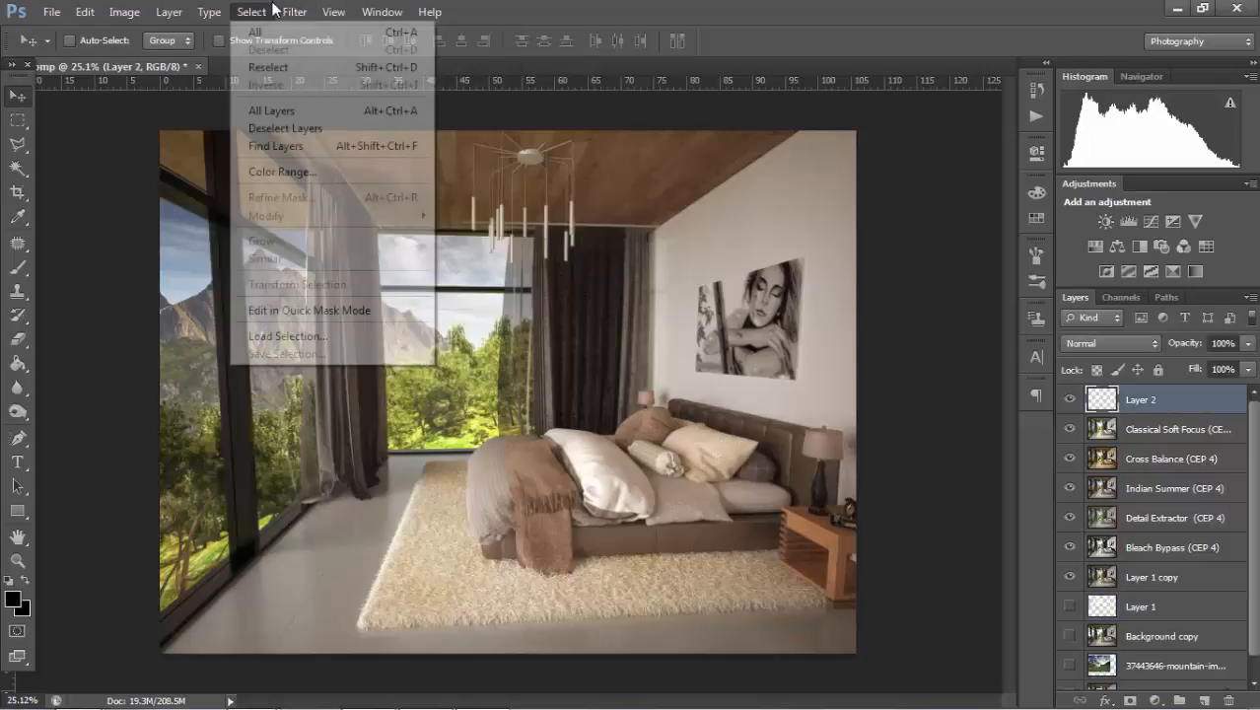
{"action": "left_click", "coordinate": [332, 335]}
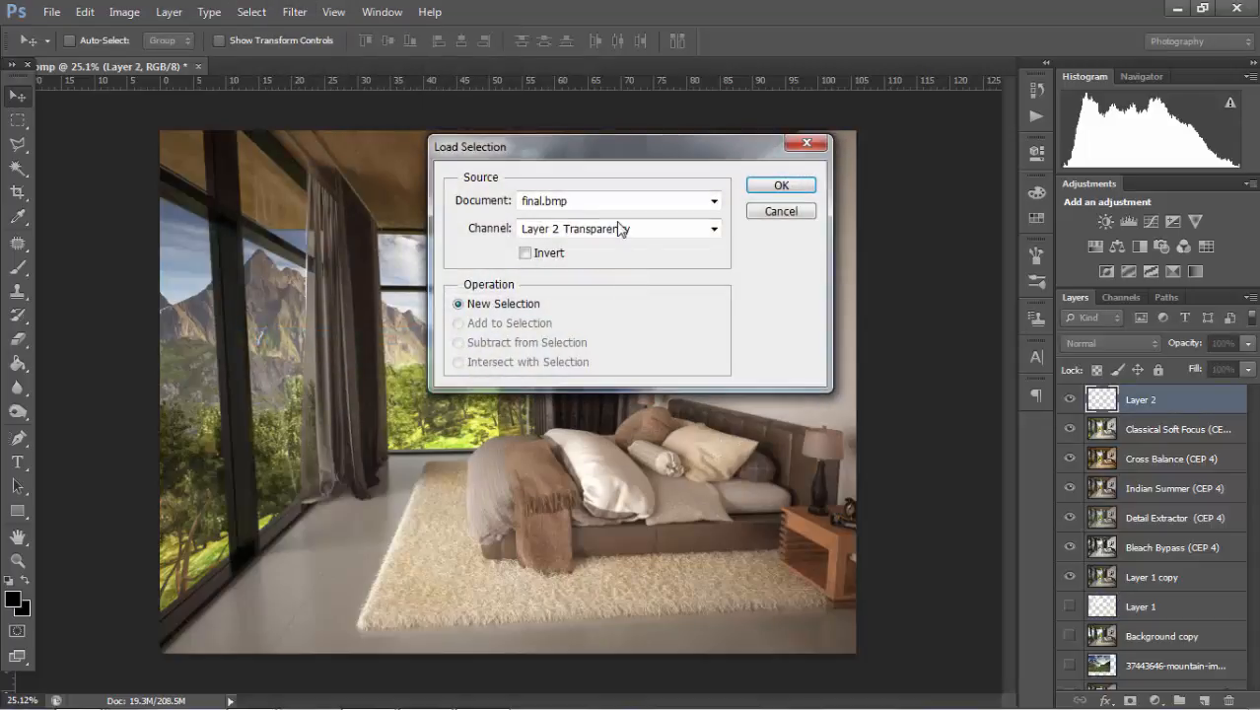
{"action": "left_click", "coordinate": [619, 228]}
{"action": "left_click", "coordinate": [609, 275]}
{"action": "left_click", "coordinate": [775, 186]}
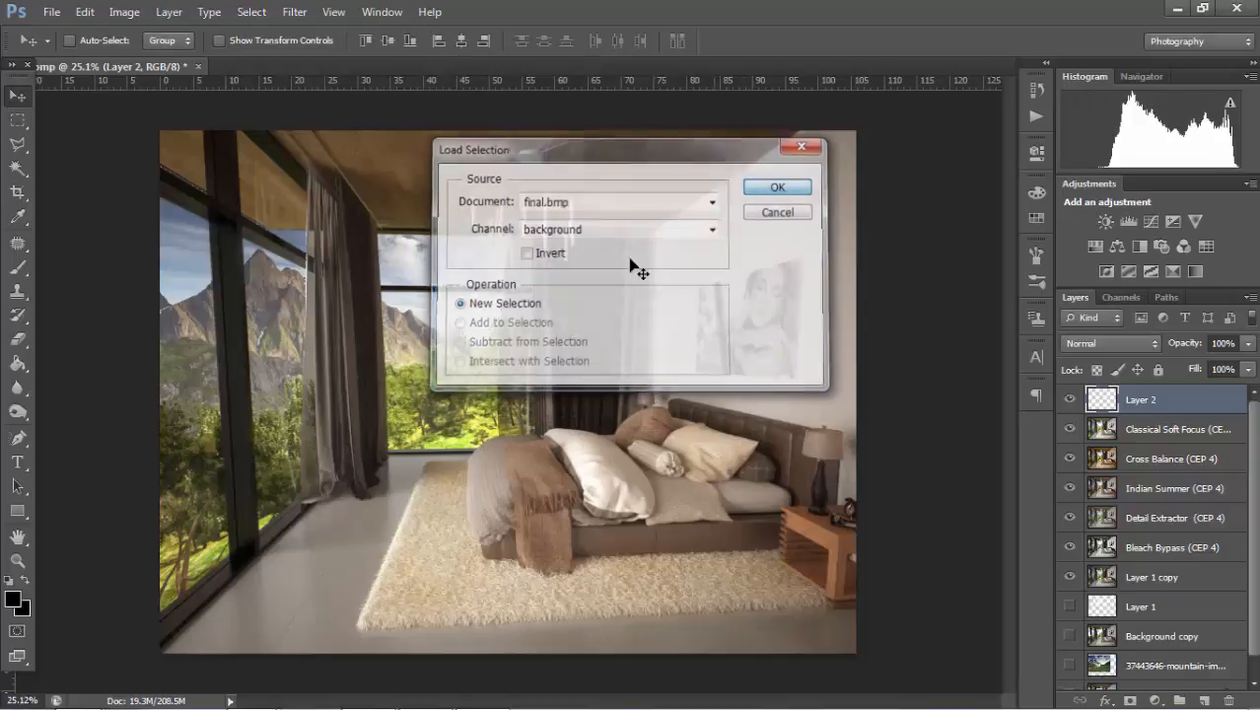
{"action": "key", "text": "g"}
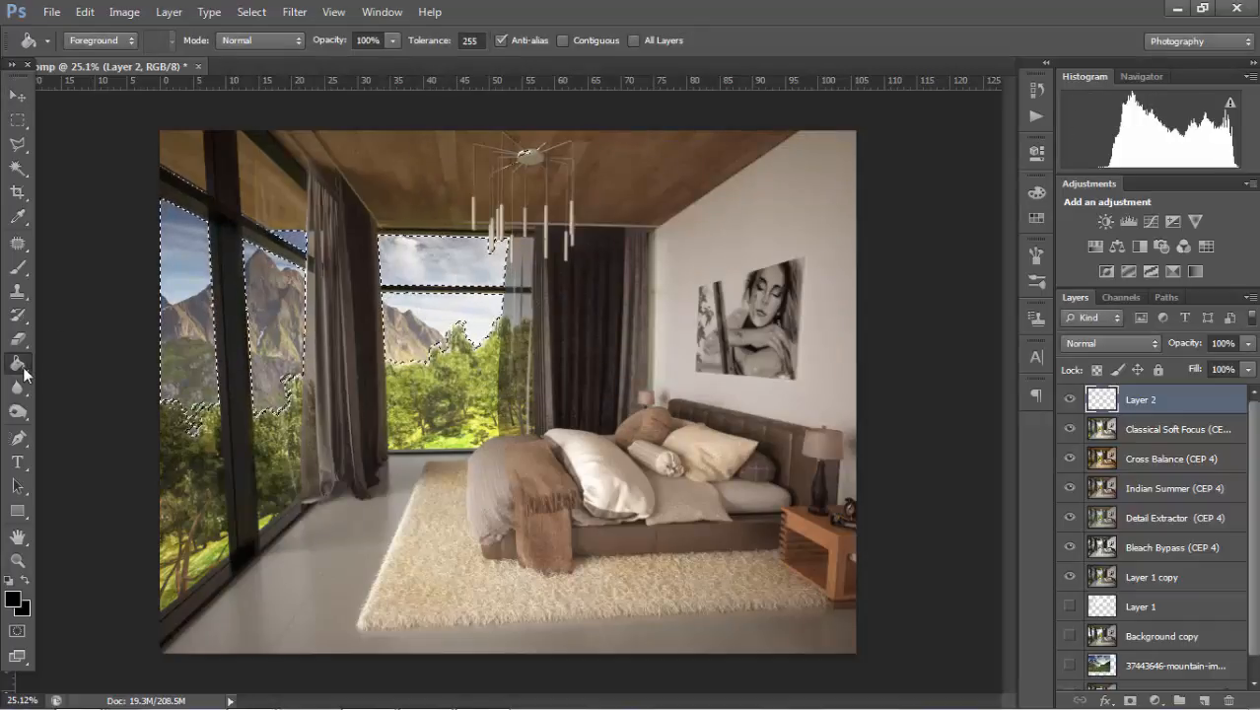
{"action": "left_click", "coordinate": [271, 247]}
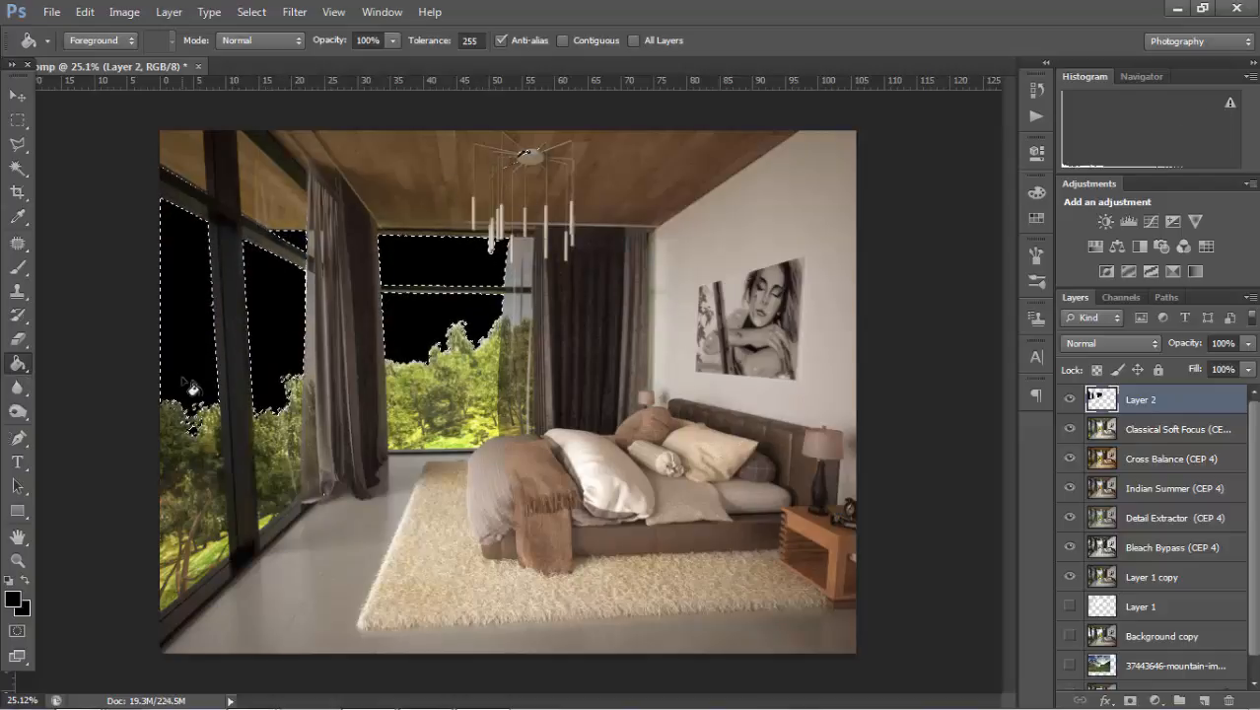
- Render a 105mm Prime lens flare at 113% brightness on Layer 2, centred in the upper part of the leftmost window
{"action": "left_click", "coordinate": [281, 11]}
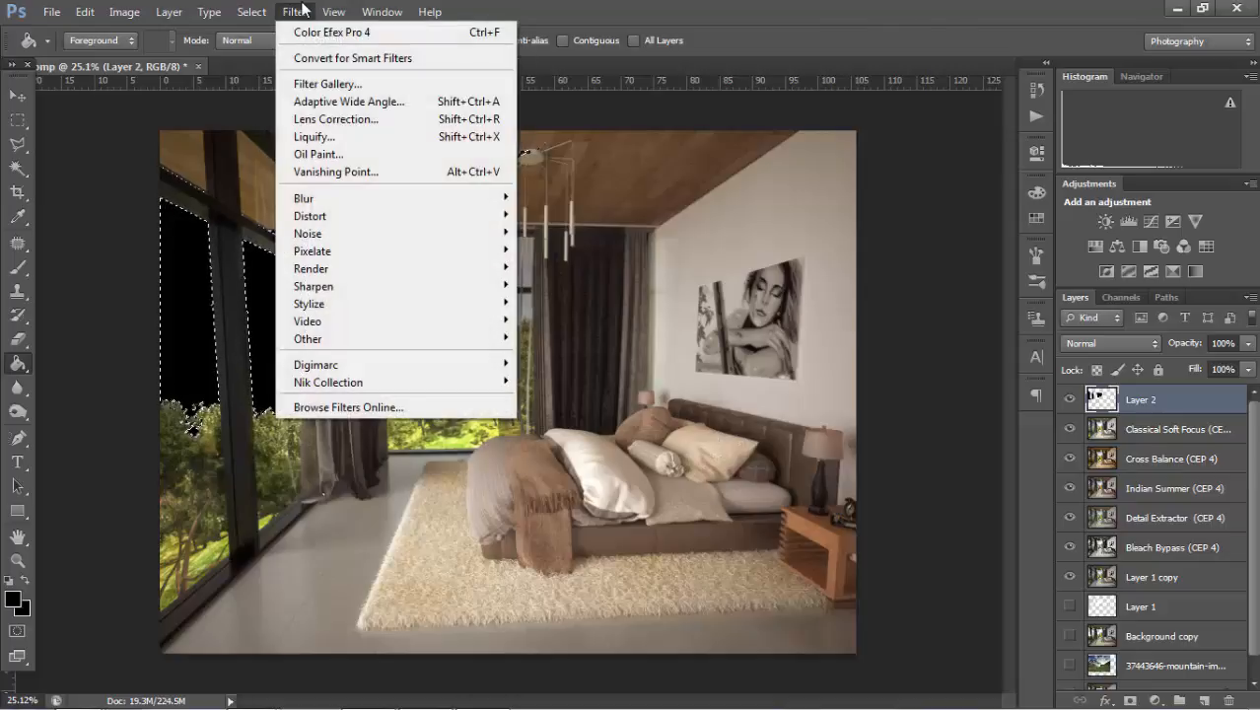
{"action": "mouse_move", "coordinate": [348, 269]}
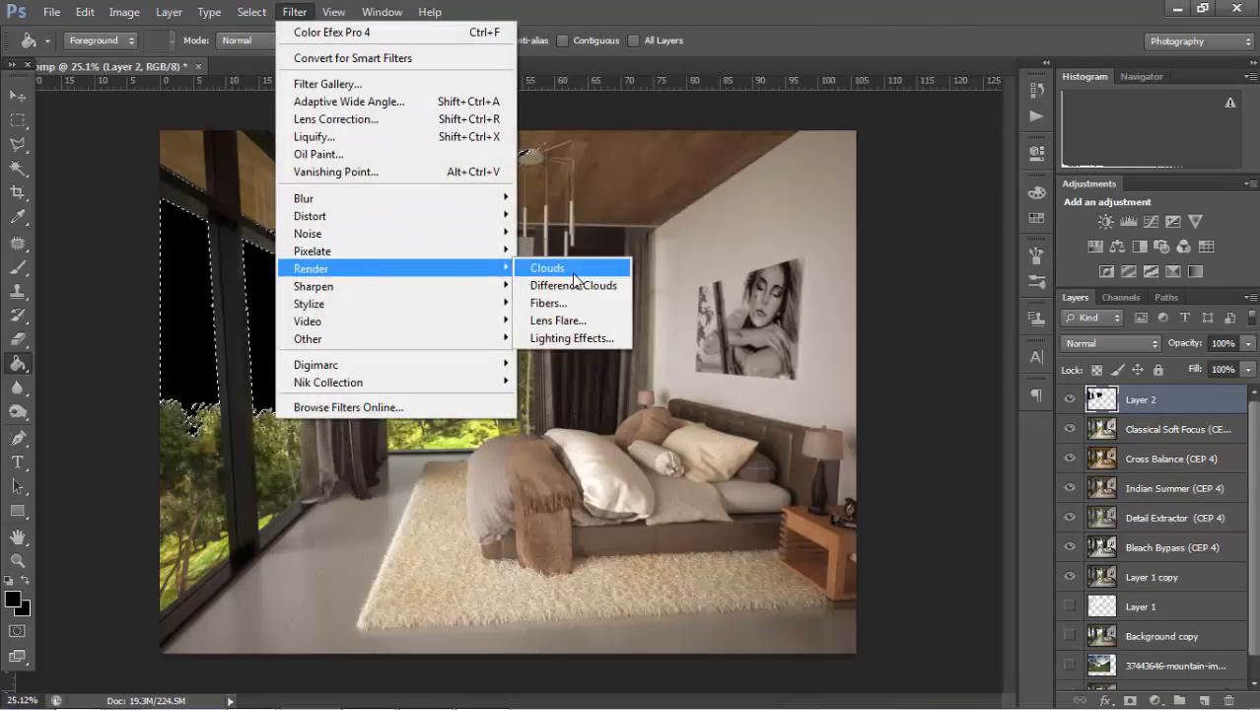
{"action": "left_click", "coordinate": [581, 327]}
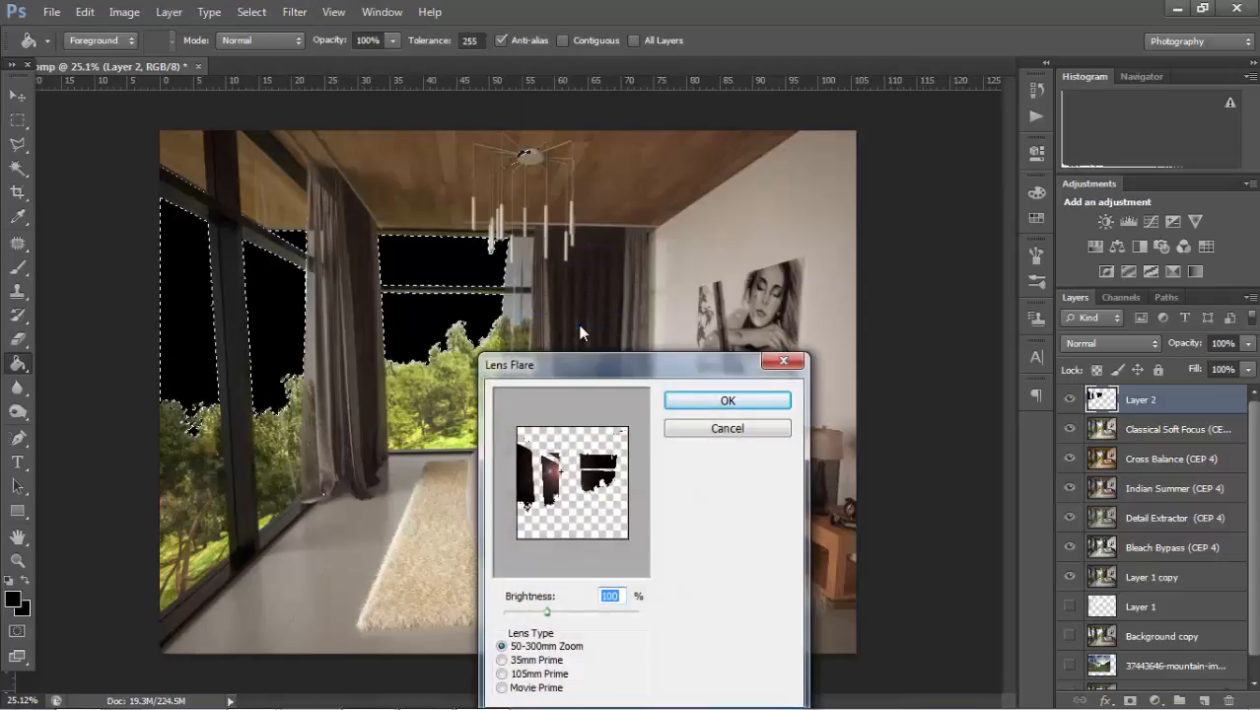
{"action": "left_click", "coordinate": [541, 675]}
{"action": "left_click_drag", "start_coordinate": [558, 471], "coordinate": [492, 451]}
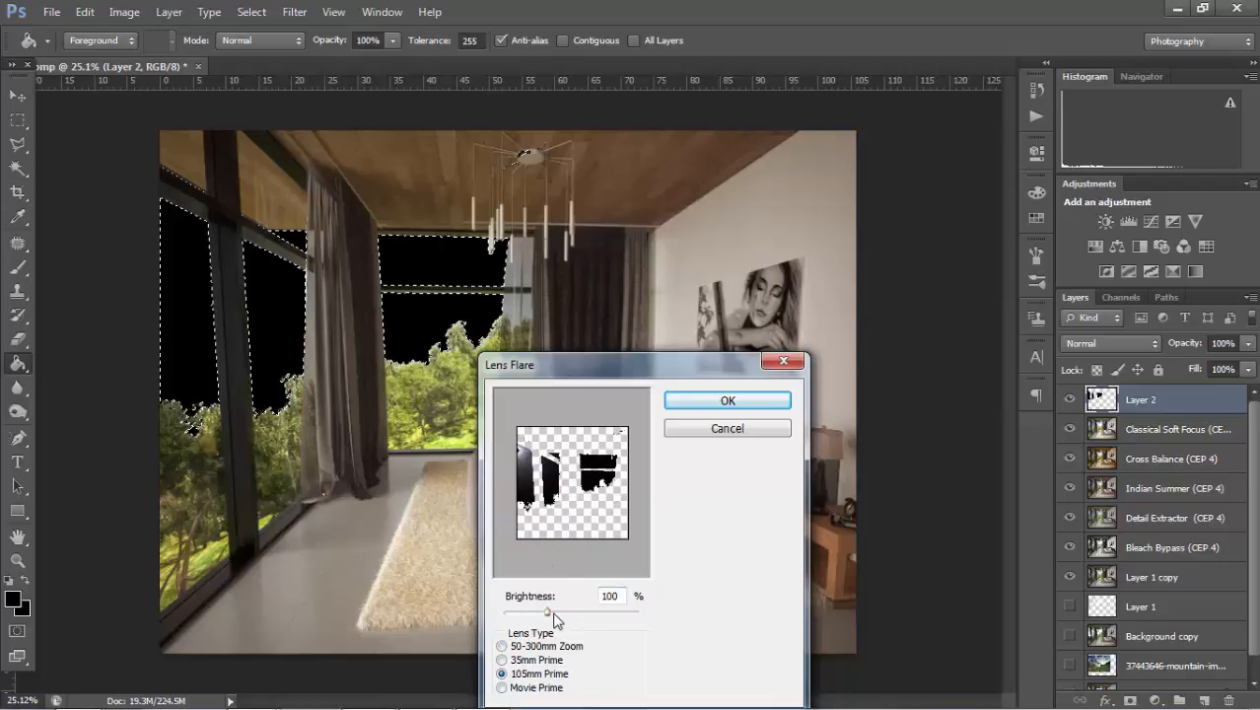
{"action": "left_click_drag", "start_coordinate": [548, 613], "coordinate": [554, 615]}
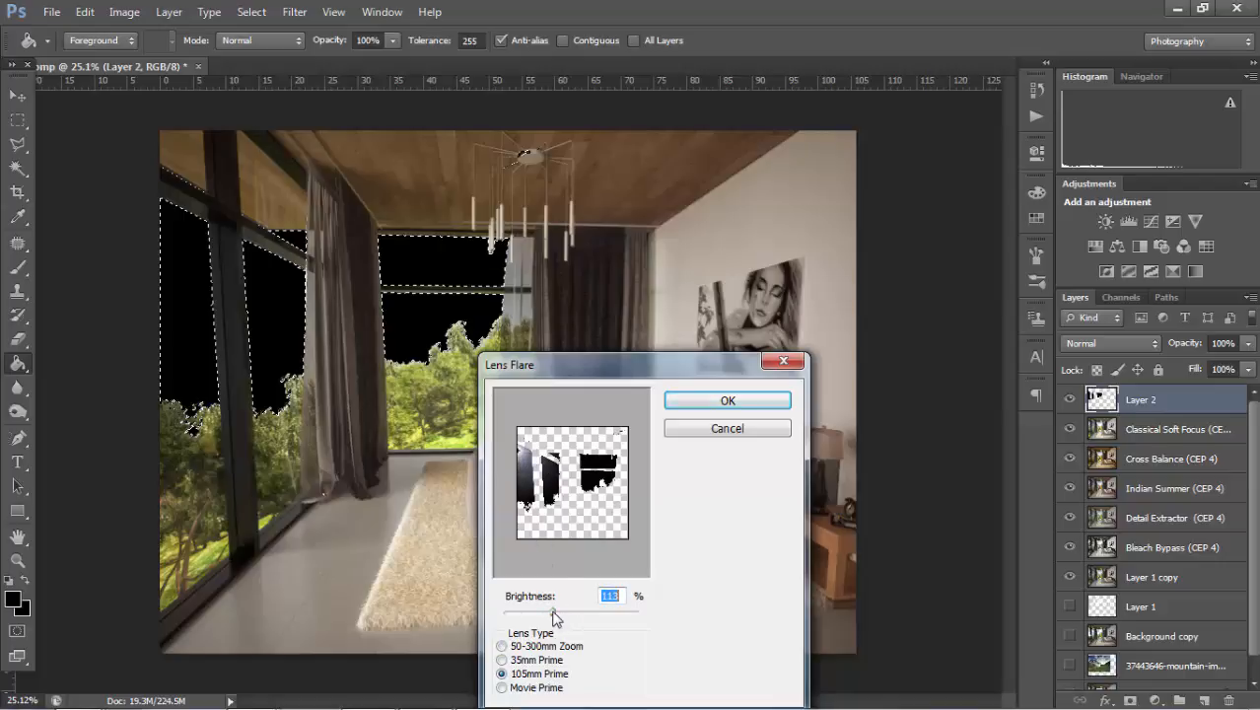
{"action": "left_click", "coordinate": [732, 403]}
- Try successive blend modes on Layer 2, including Dissolve, Color Burn and Color Dodge, and settle on Linear Dodge (Add)
{"action": "left_click", "coordinate": [1112, 343]}
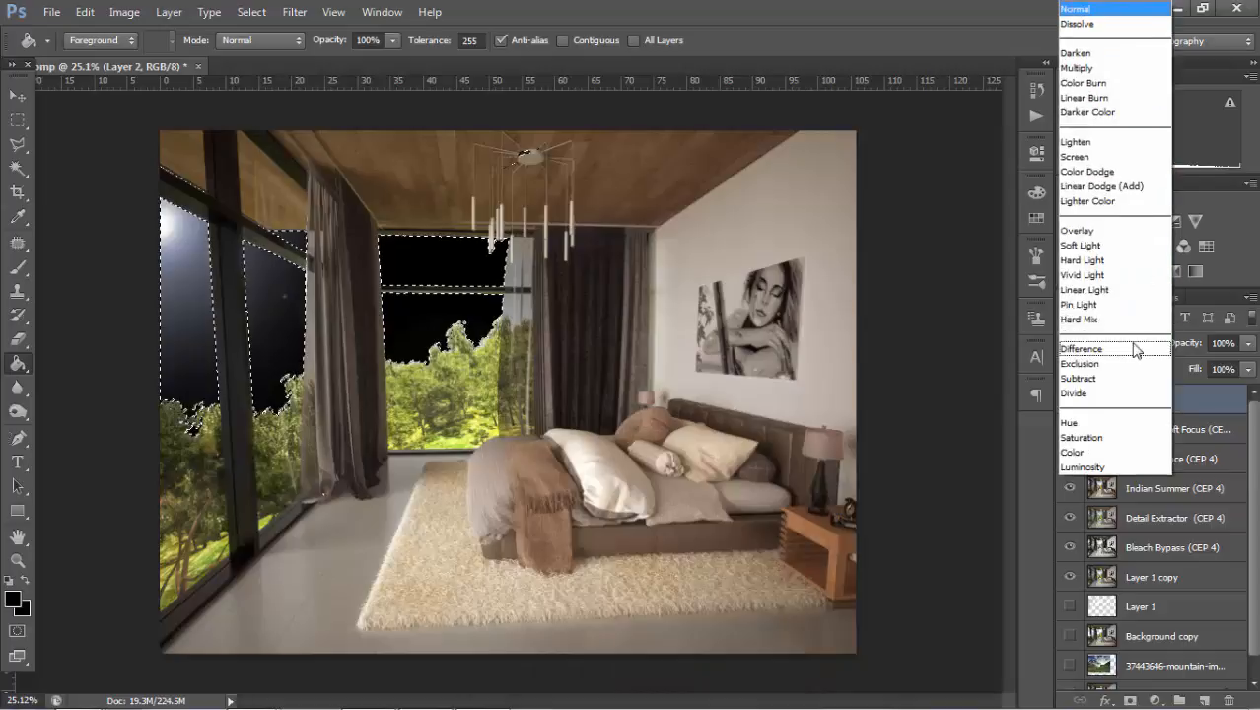
{"action": "left_click", "coordinate": [1090, 14]}
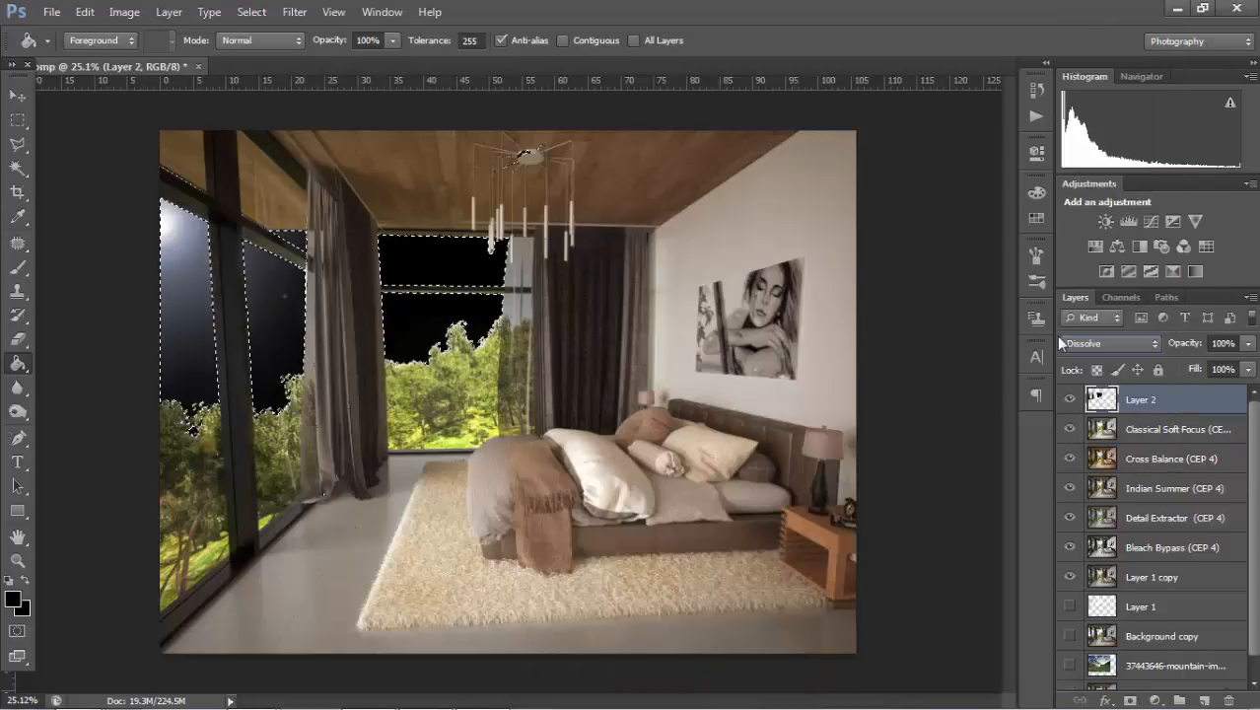
{"action": "key", "text": "Down"}
{"action": "key", "text": "Down"}
{"action": "key", "text": "Down"}
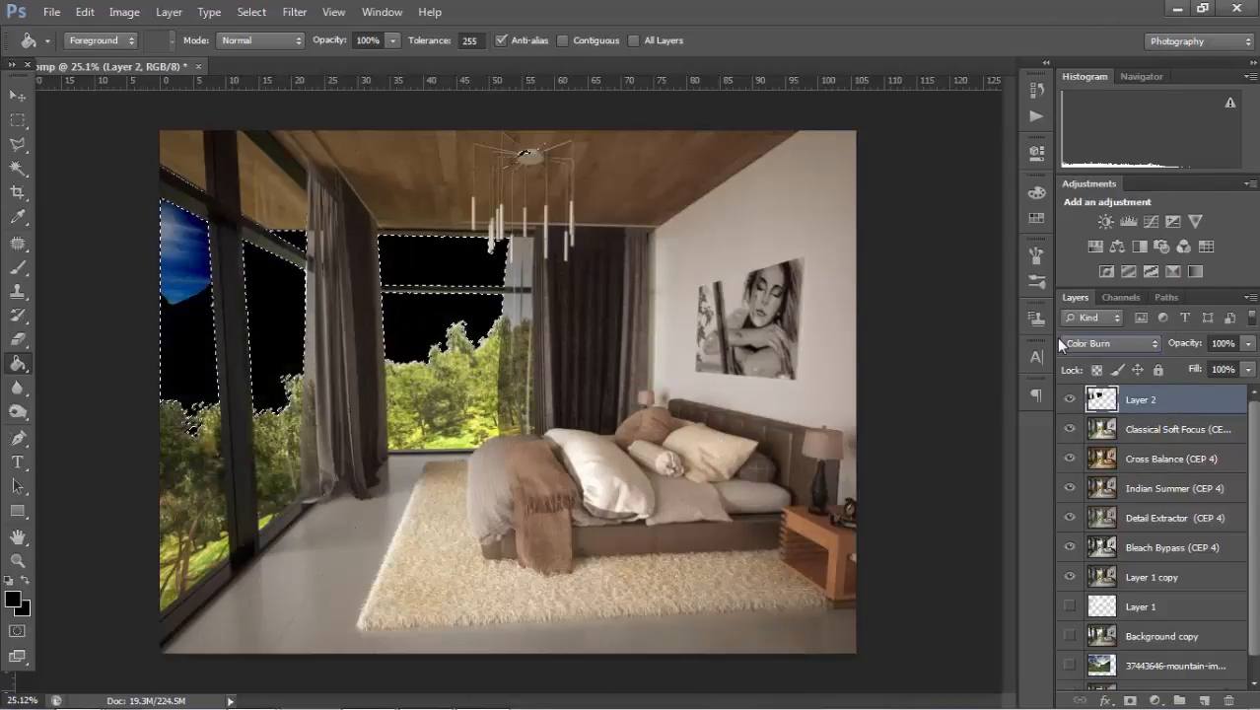
{"action": "key", "text": "Down"}
{"action": "key", "text": "Down"}
{"action": "key", "text": "Down"}
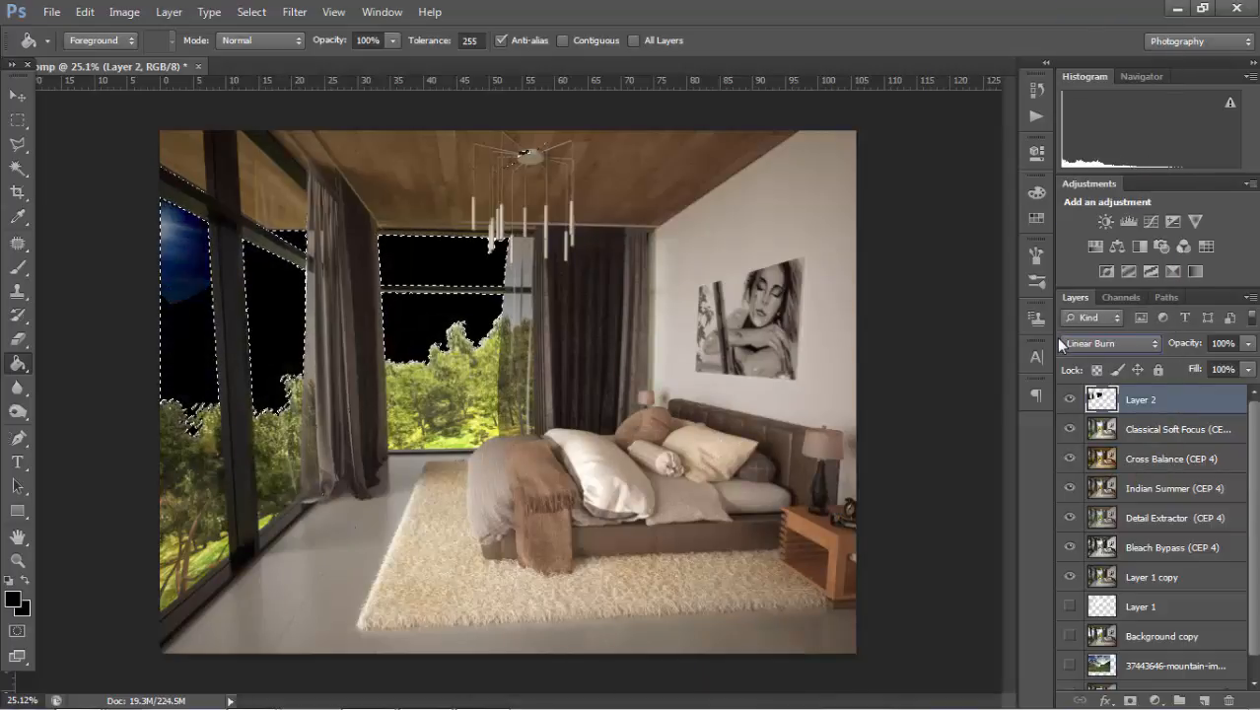
{"action": "key", "text": "Down"}
{"action": "key", "text": "Down"}
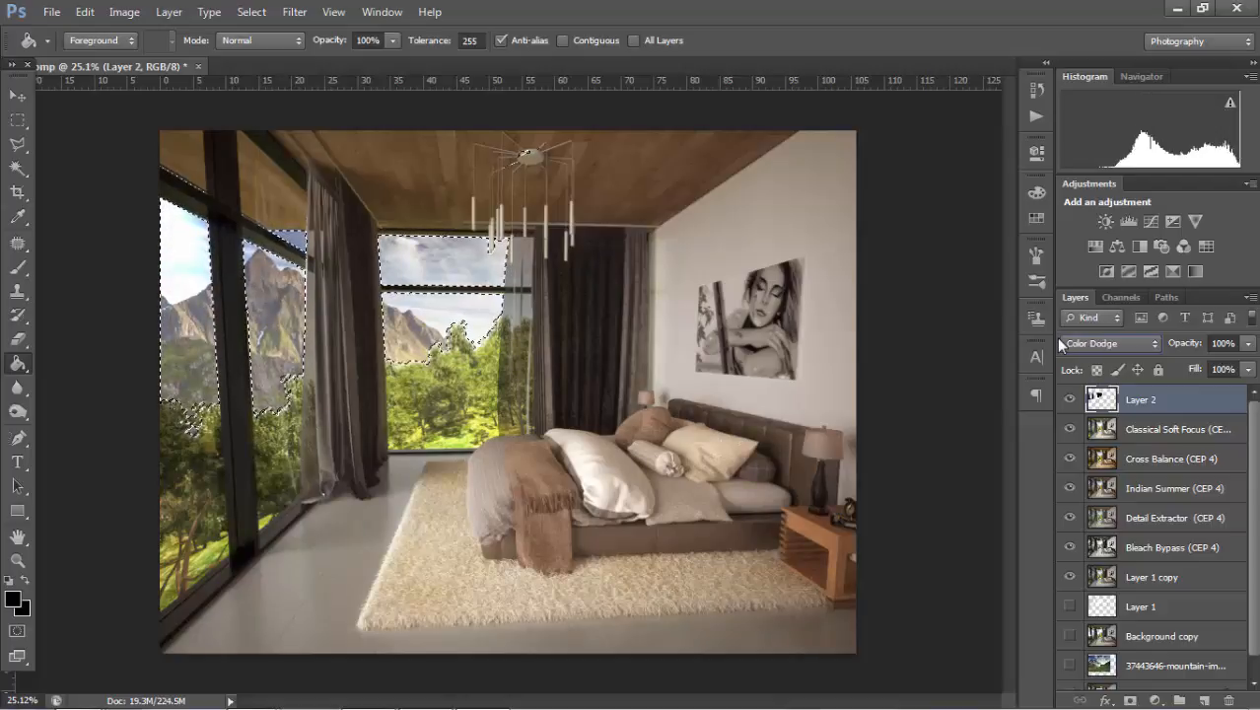
{"action": "scroll", "coordinate": [1060, 340], "scroll_direction": "down", "scroll_amount": 1}
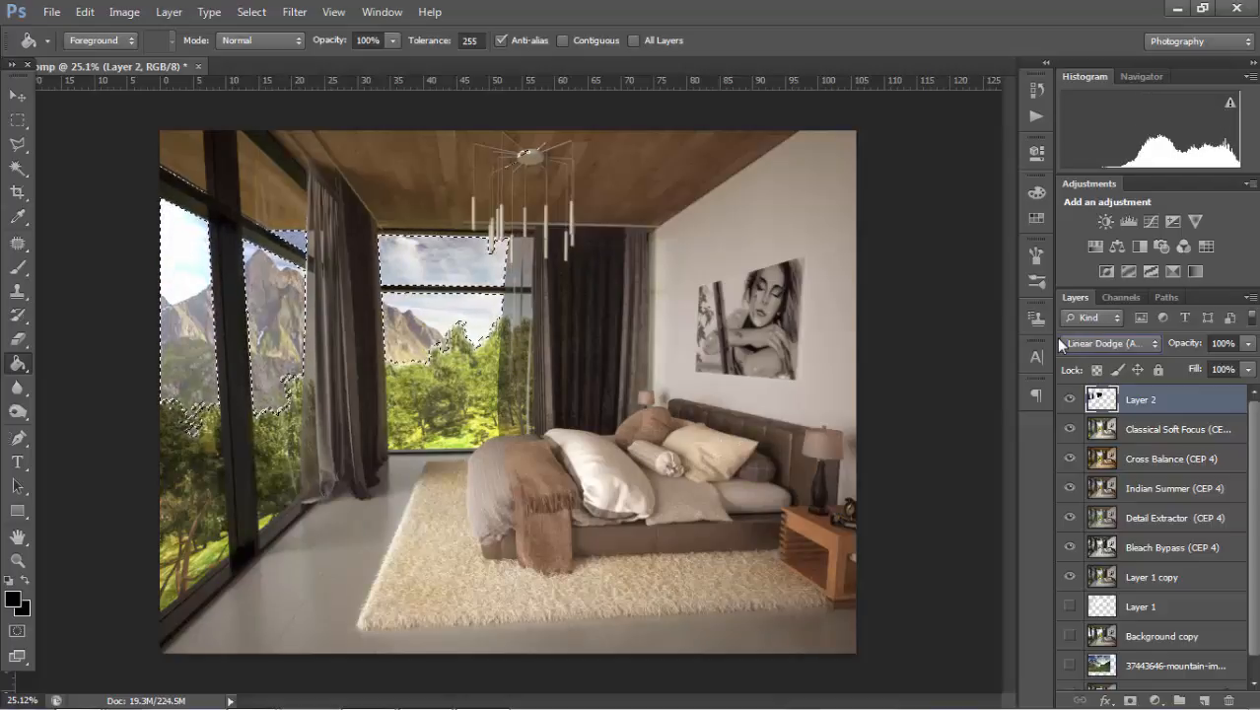
{"action": "left_click", "coordinate": [1078, 343]}
{"action": "left_click", "coordinate": [1103, 193]}
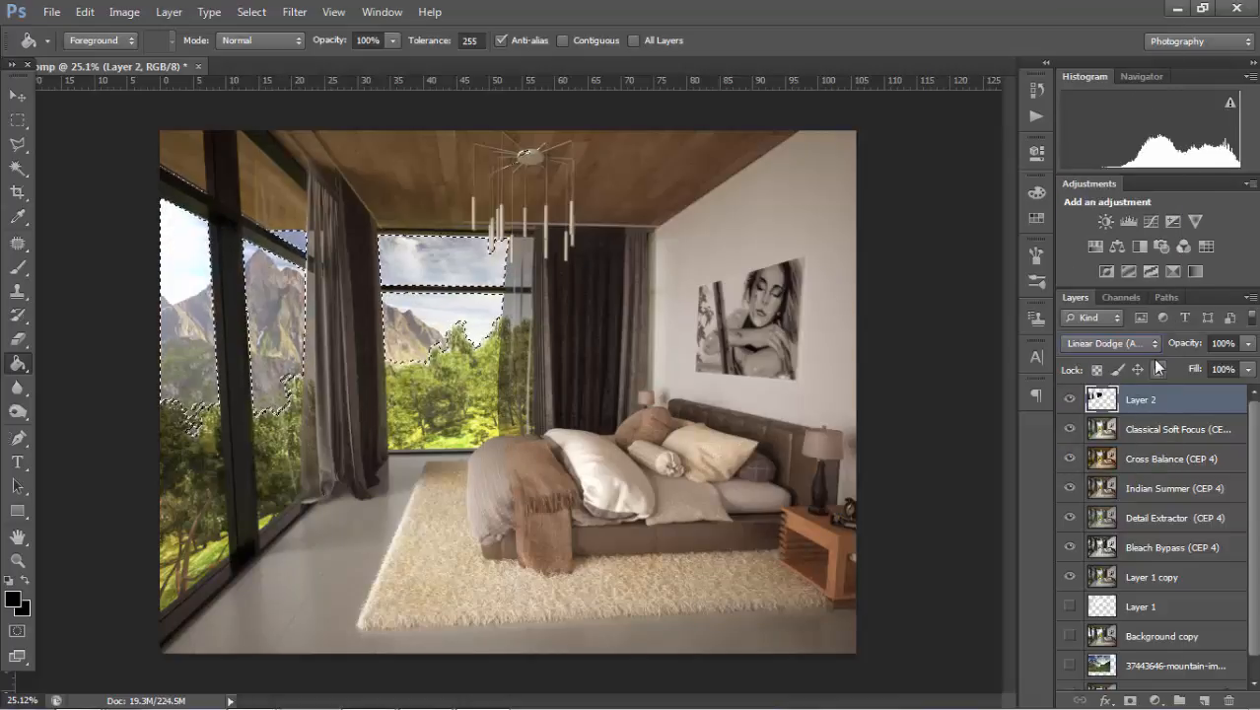
- Lower Layer 2's opacity to 68% and clear the window selection
{"action": "left_click_drag", "start_coordinate": [1175, 343], "coordinate": [1146, 341]}
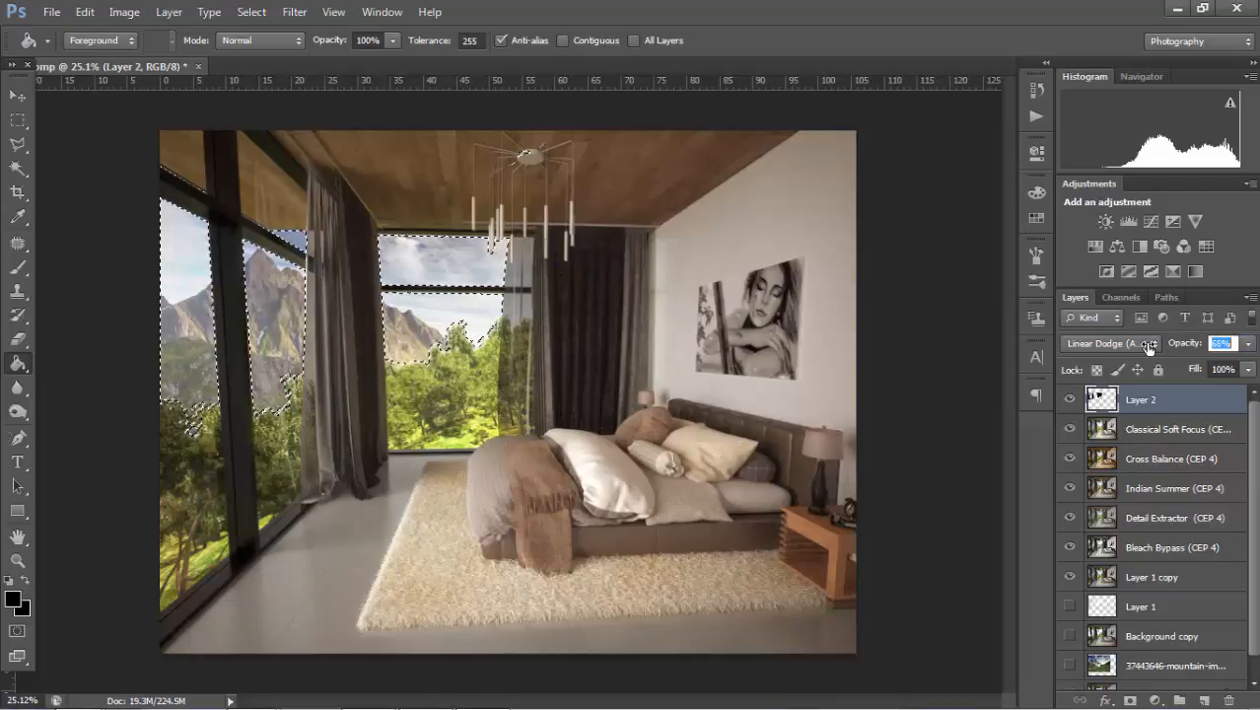
{"action": "key", "text": "ctrl+d"}
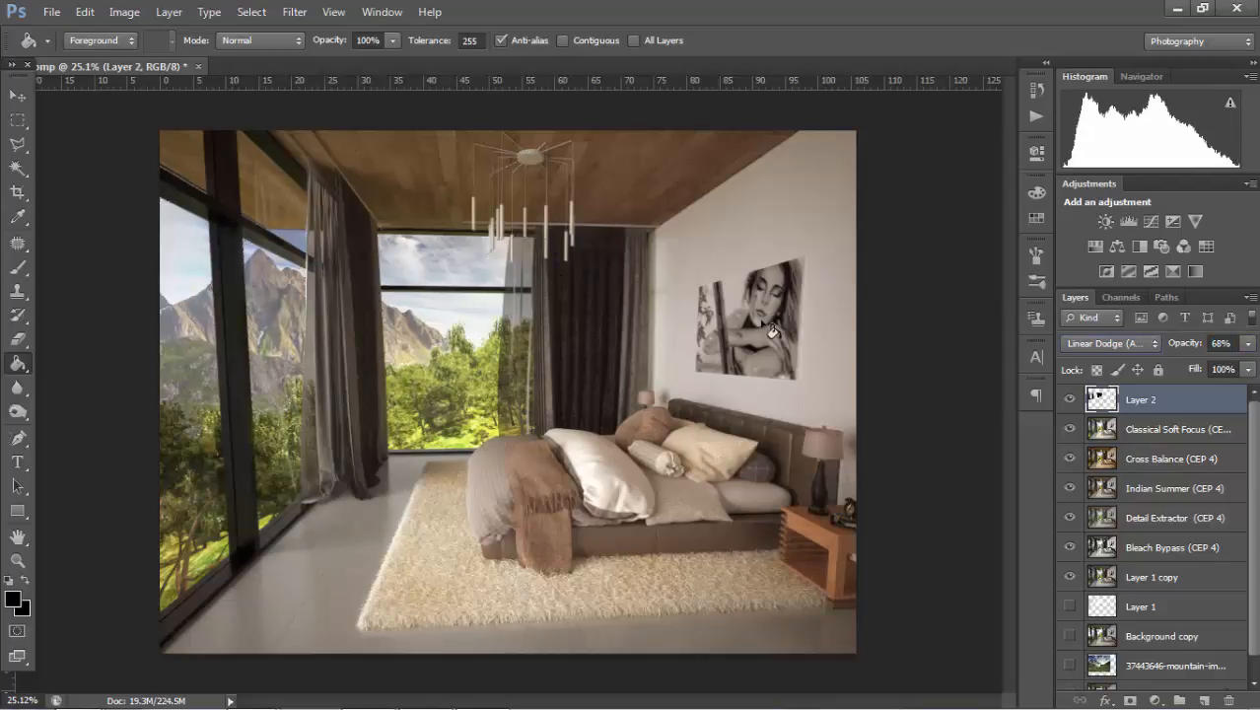
{"action": "key", "text": "v"}
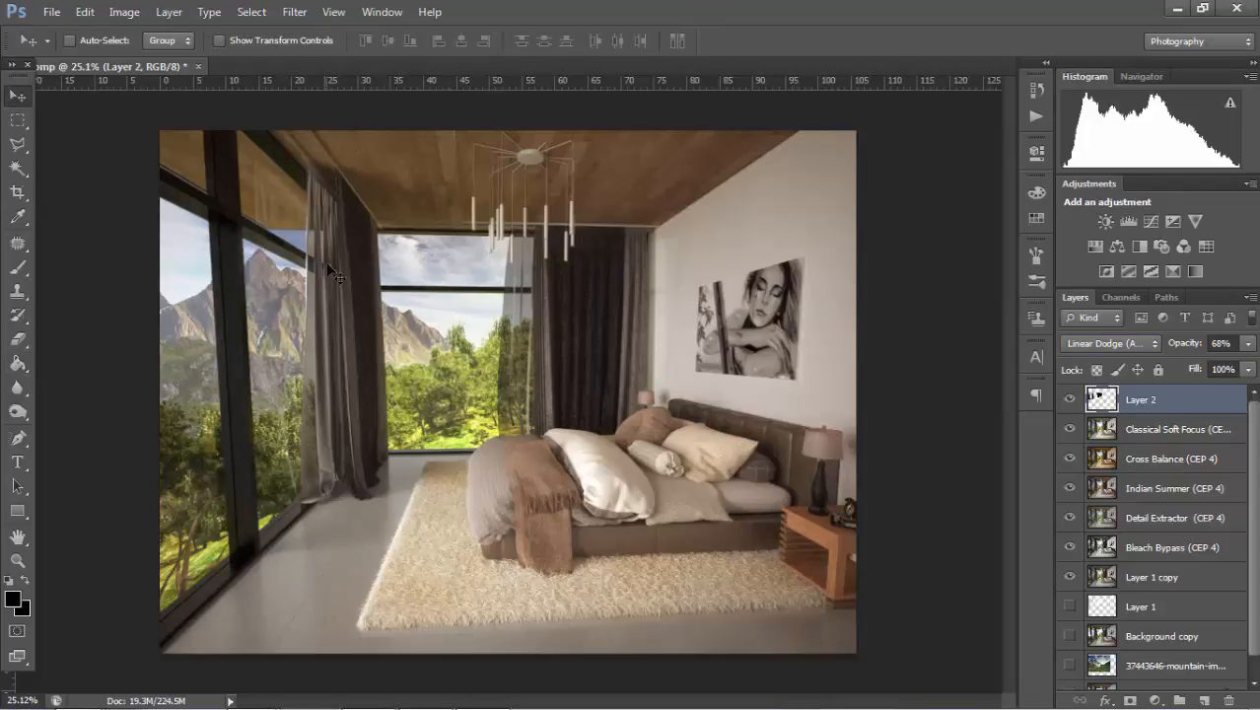
- Inspect the brightened window view up close, set Layer 2's opacity to 74%, and check the whole image
{"action": "scroll", "coordinate": [247, 304], "scroll_direction": "up", "scroll_amount": 3, "text": "alt"}
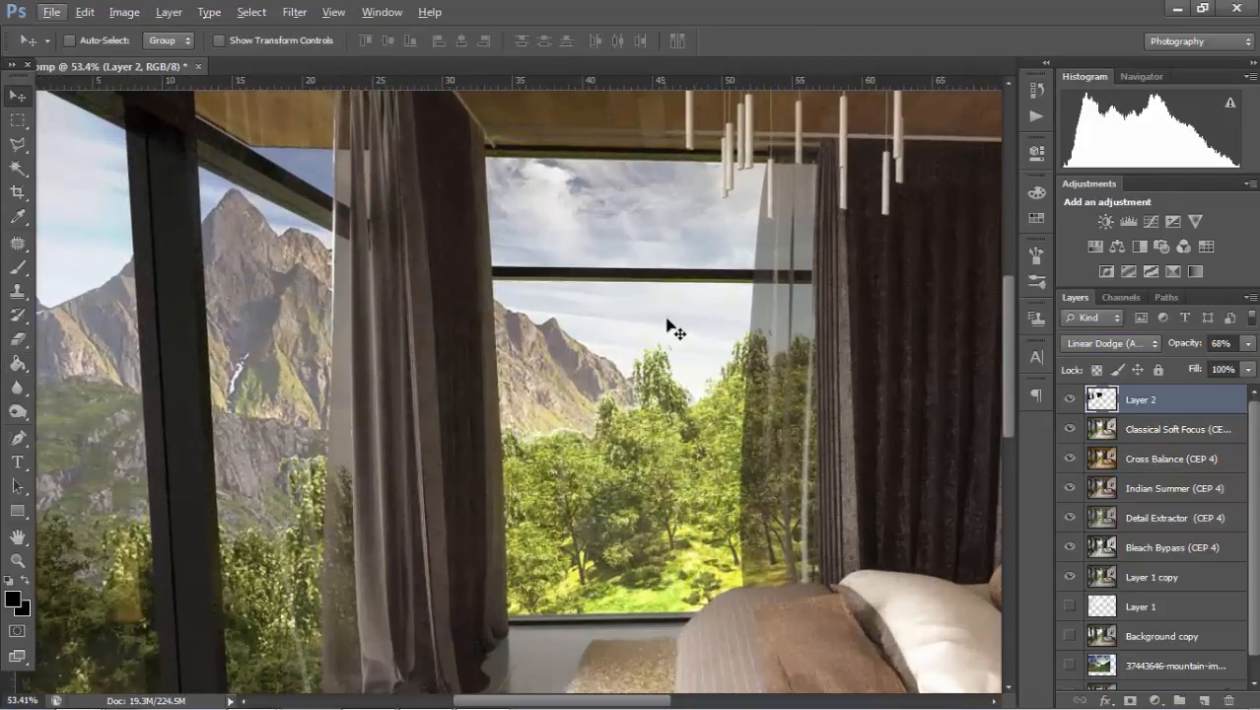
{"action": "scroll", "coordinate": [737, 357], "scroll_direction": "down", "scroll_amount": 2, "text": "alt"}
{"action": "scroll", "coordinate": [420, 407], "scroll_direction": "down", "scroll_amount": 1, "text": "alt"}
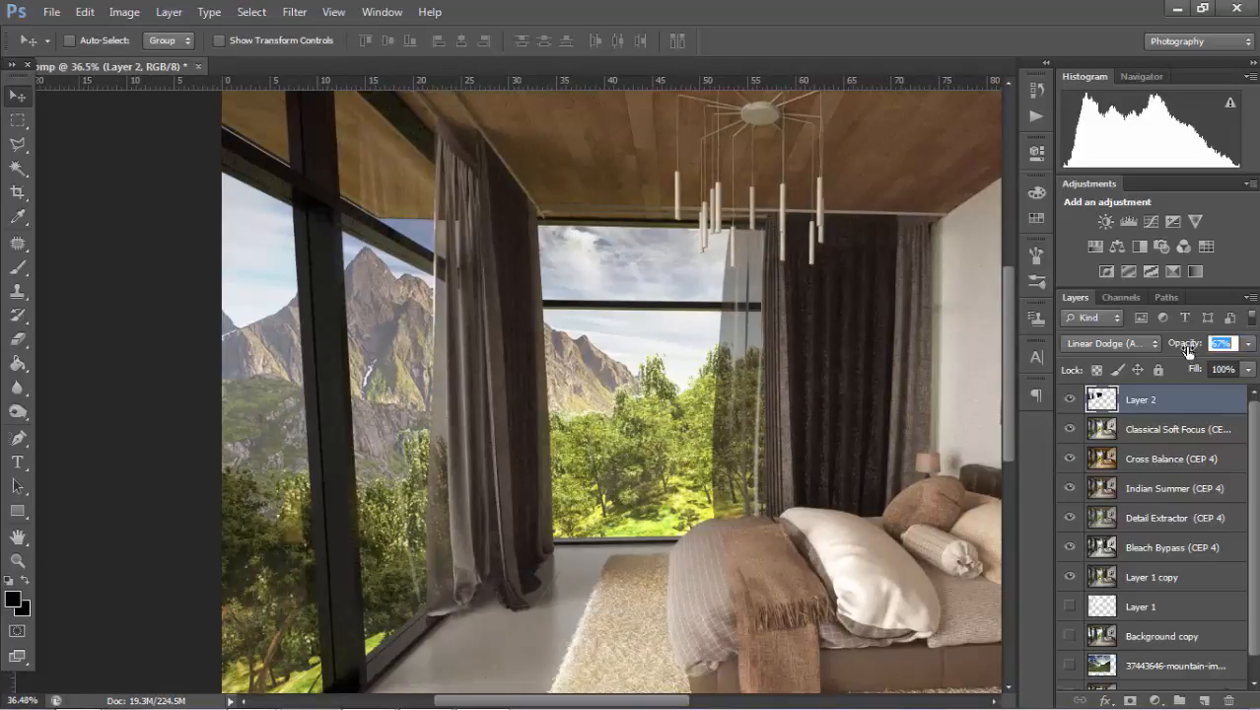
{"action": "left_click_drag", "start_coordinate": [1190, 353], "coordinate": [1194, 353]}
{"action": "scroll", "coordinate": [338, 387], "scroll_direction": "down", "scroll_amount": 2, "text": "alt"}
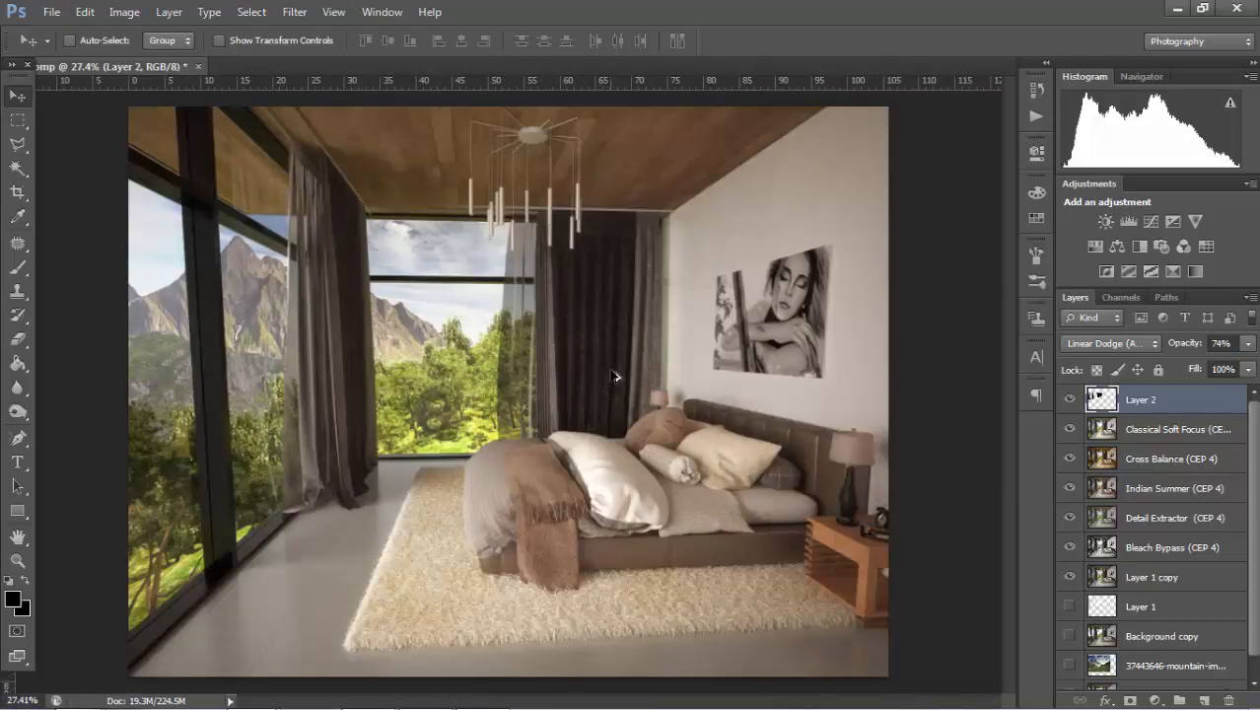
{"action": "scroll", "coordinate": [613, 375], "scroll_direction": "down", "scroll_amount": 1, "text": "alt"}
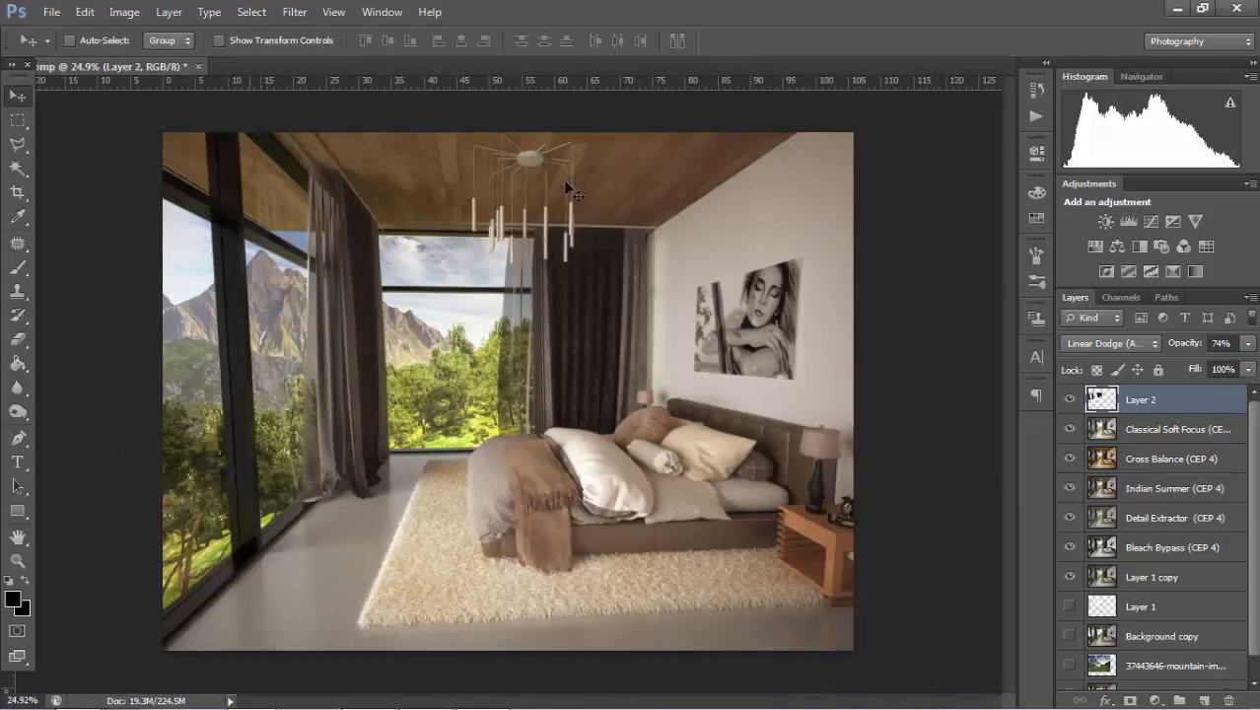
- Switch to the bedroom scene in 3ds Max and close its V-Ray frame buffer and Render Setup windows
{"action": "mouse_move", "coordinate": [477, 686]}
{"action": "mouse_move", "coordinate": [251, 691]}
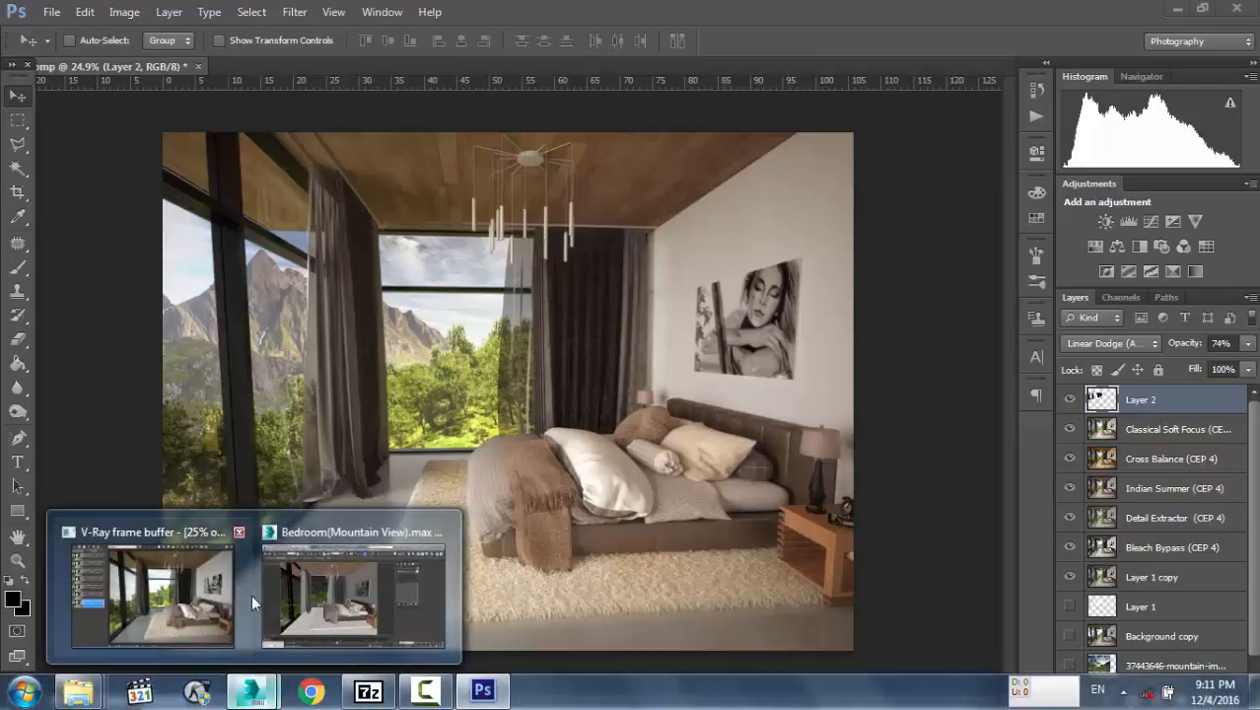
{"action": "left_click", "coordinate": [276, 590]}
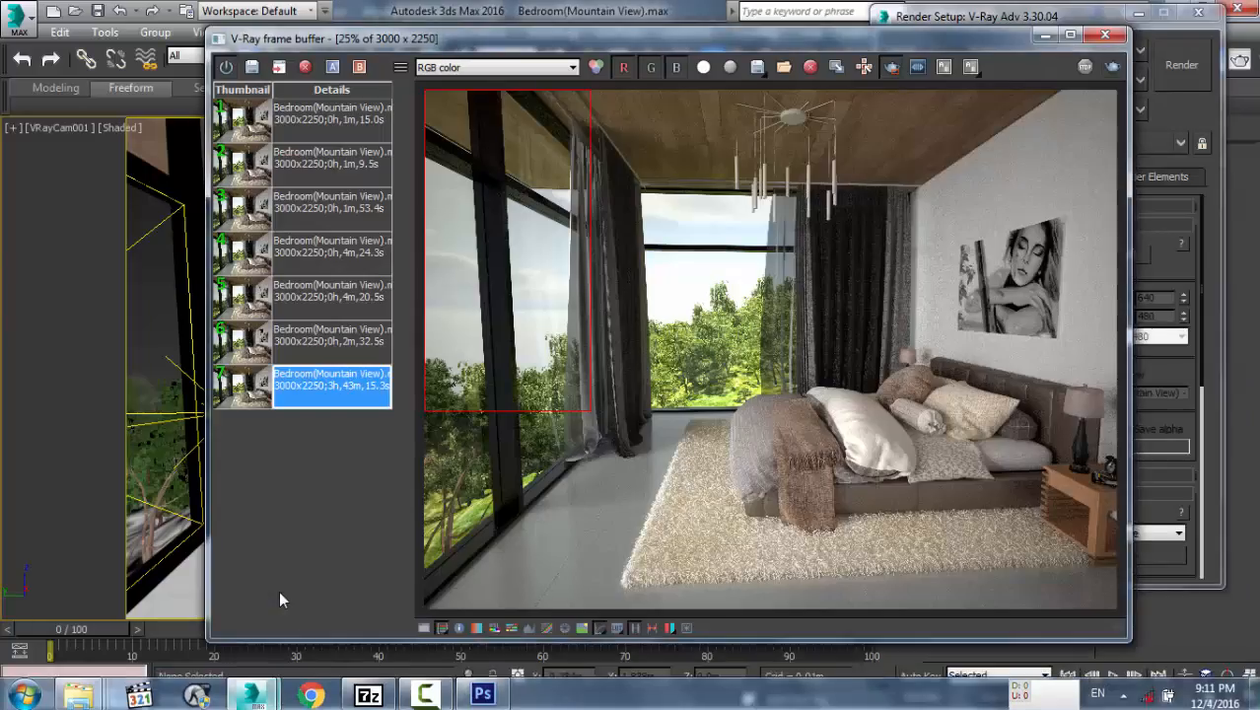
{"action": "left_click", "coordinate": [1118, 43]}
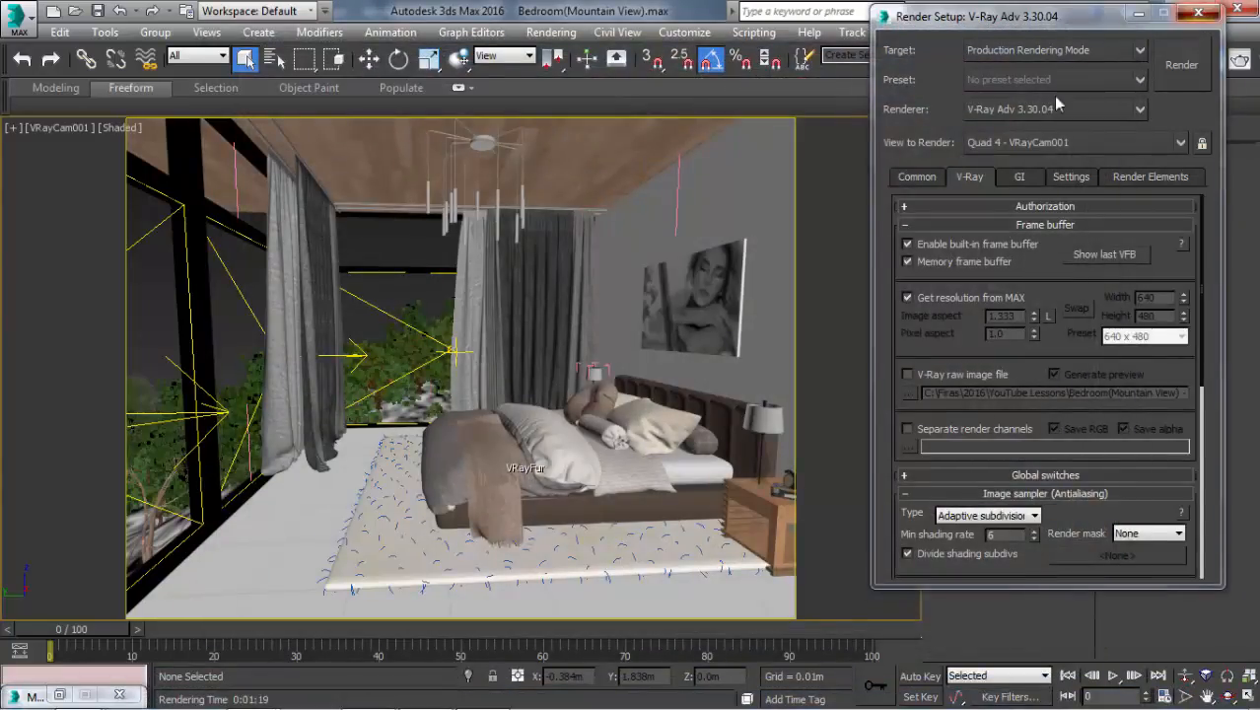
{"action": "left_click", "coordinate": [1198, 12]}
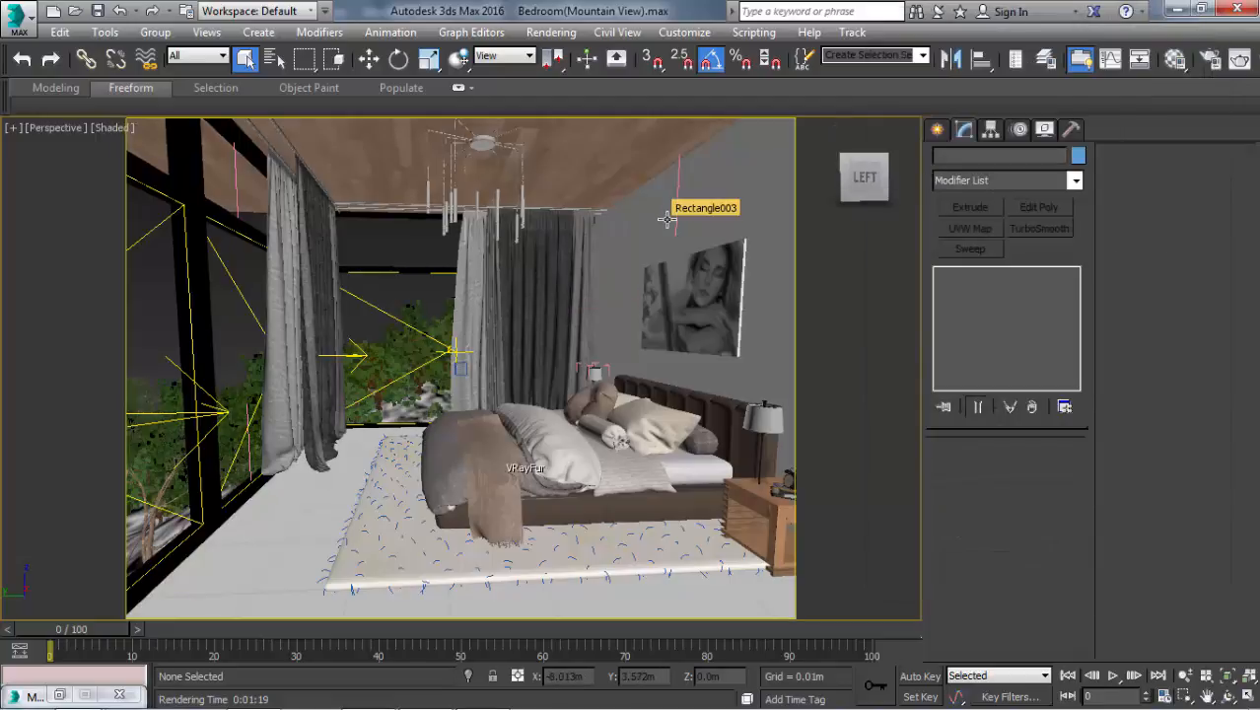
- Show the last V-Ray frame buffer from Render Setup once more and close both windows
{"action": "scroll", "coordinate": [666, 219], "scroll_direction": "up", "scroll_amount": 3}
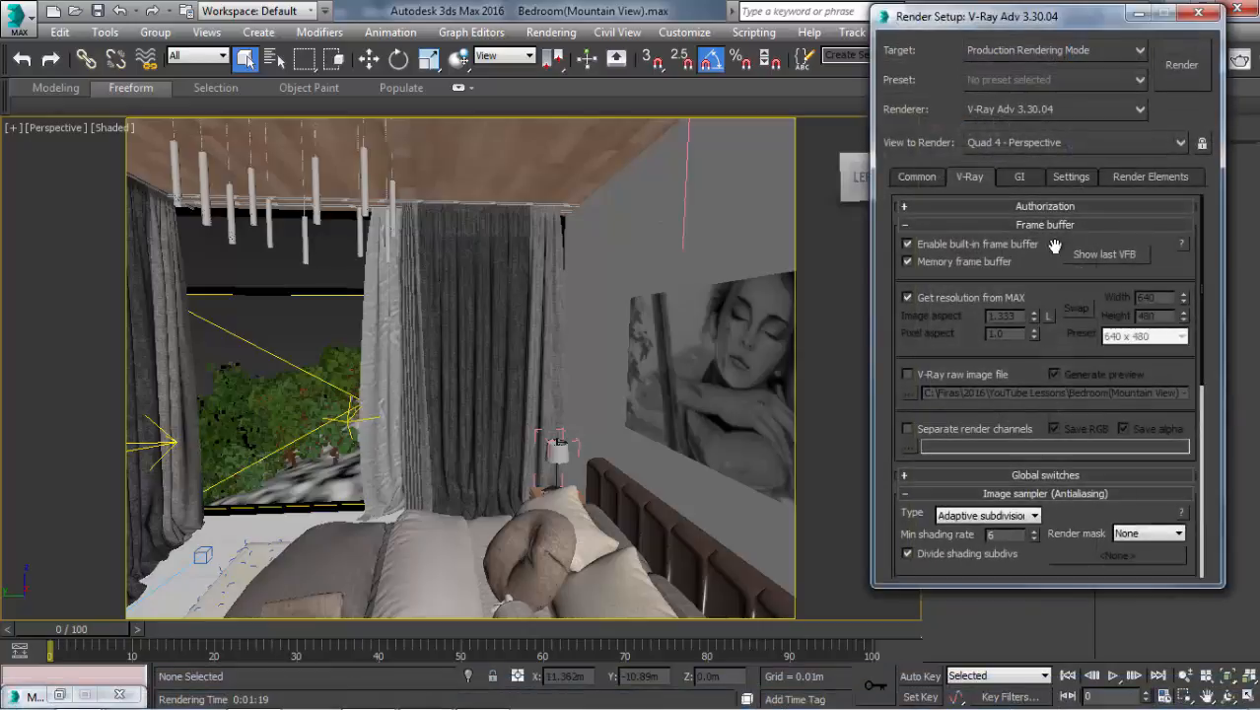
{"action": "left_click", "coordinate": [1071, 252]}
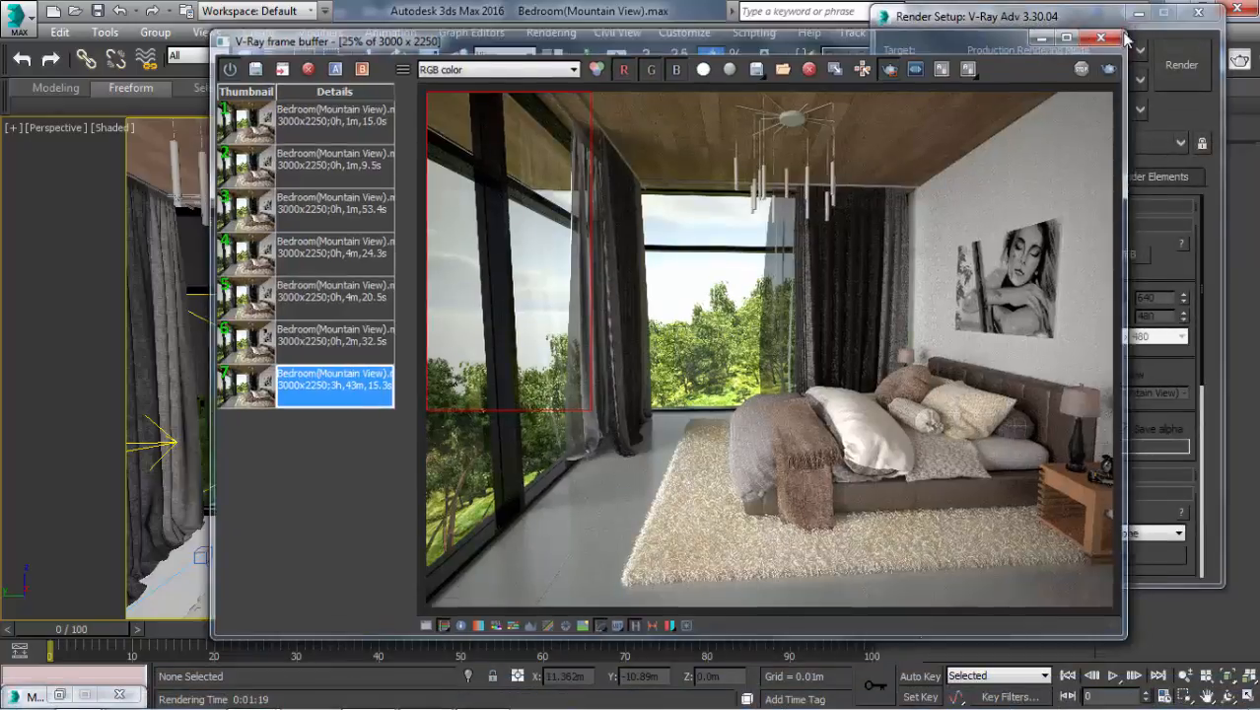
{"action": "left_click", "coordinate": [1104, 35]}
{"action": "left_click", "coordinate": [1199, 11]}
- View the bedroom model from outside and select the V-Ray plane light behind the building to show its settings
{"action": "scroll", "coordinate": [665, 265], "scroll_direction": "down", "scroll_amount": 8}
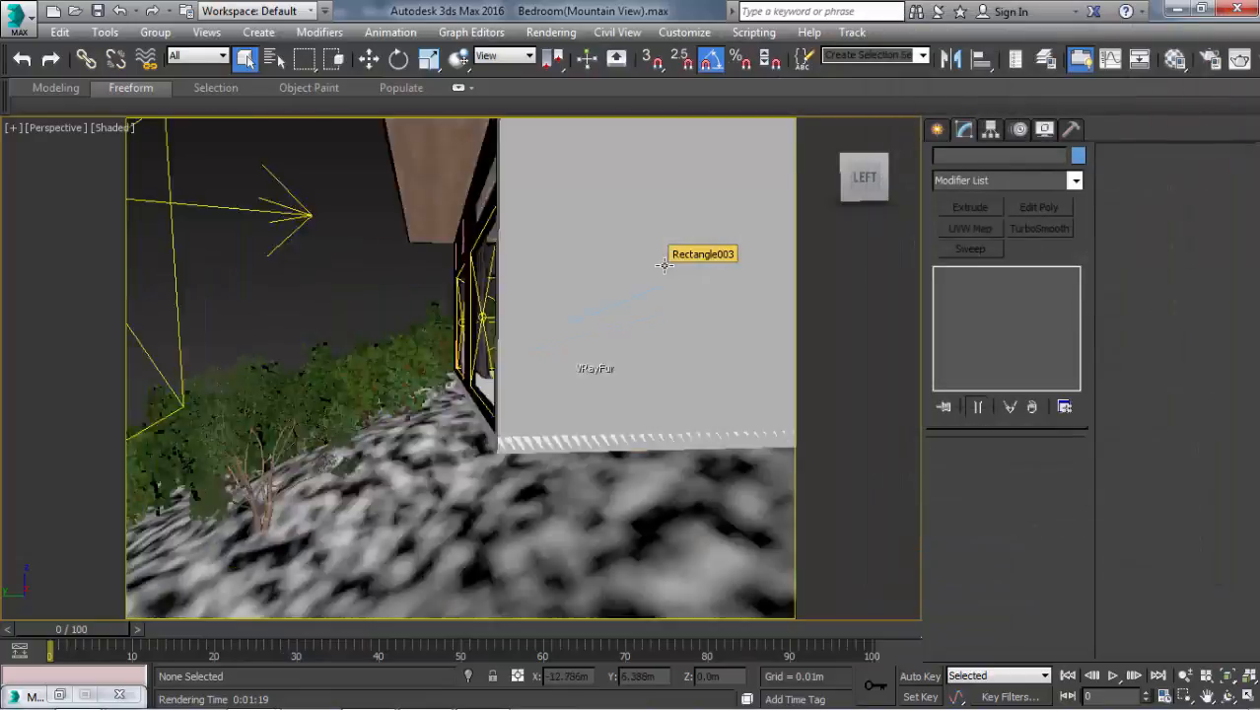
{"action": "middle_click_drag", "start_coordinate": [457, 273], "coordinate": [451, 290], "text": "alt"}
{"action": "key", "text": "c"}
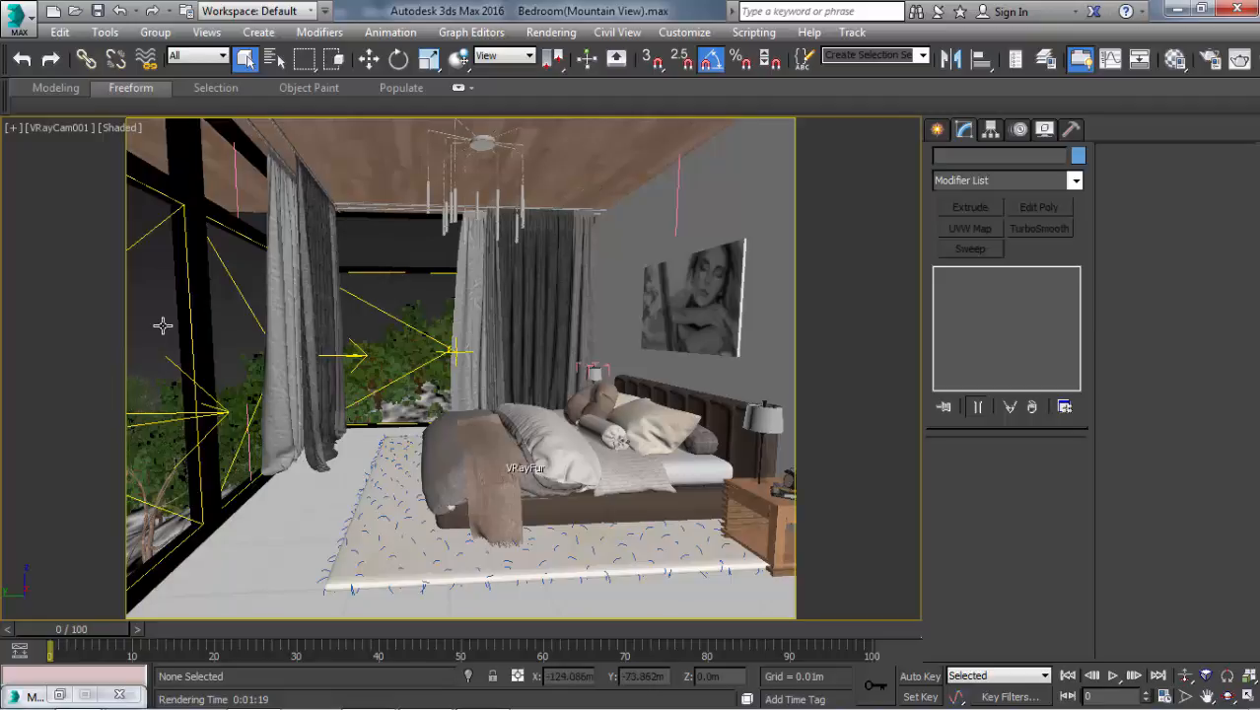
{"action": "key", "text": "p"}
{"action": "scroll", "coordinate": [267, 357], "scroll_direction": "down", "scroll_amount": 10}
{"action": "middle_click_drag", "start_coordinate": [317, 308], "coordinate": [198, 374], "text": "alt"}
{"action": "scroll", "coordinate": [320, 252], "scroll_direction": "up", "scroll_amount": 4}
{"action": "scroll", "coordinate": [456, 281], "scroll_direction": "up", "scroll_amount": 8}
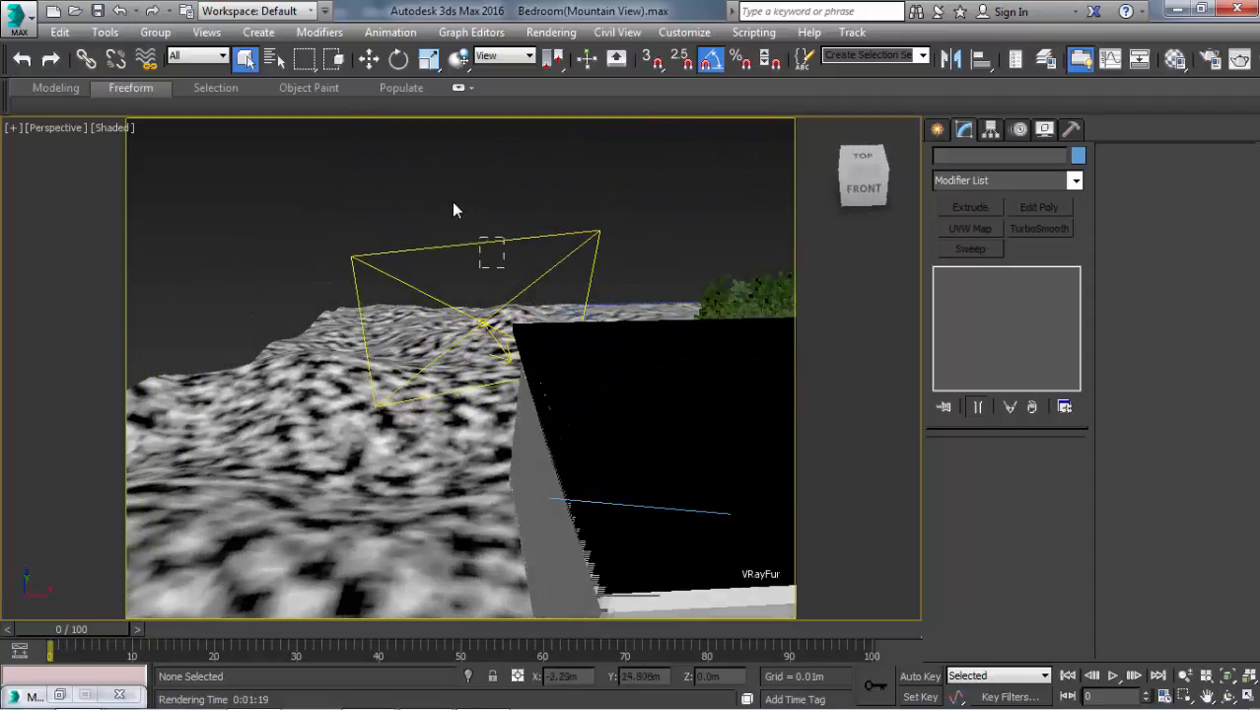
{"action": "left_click_drag", "start_coordinate": [504, 267], "coordinate": [454, 203]}
{"action": "middle_click_drag", "start_coordinate": [529, 267], "coordinate": [236, 315]}
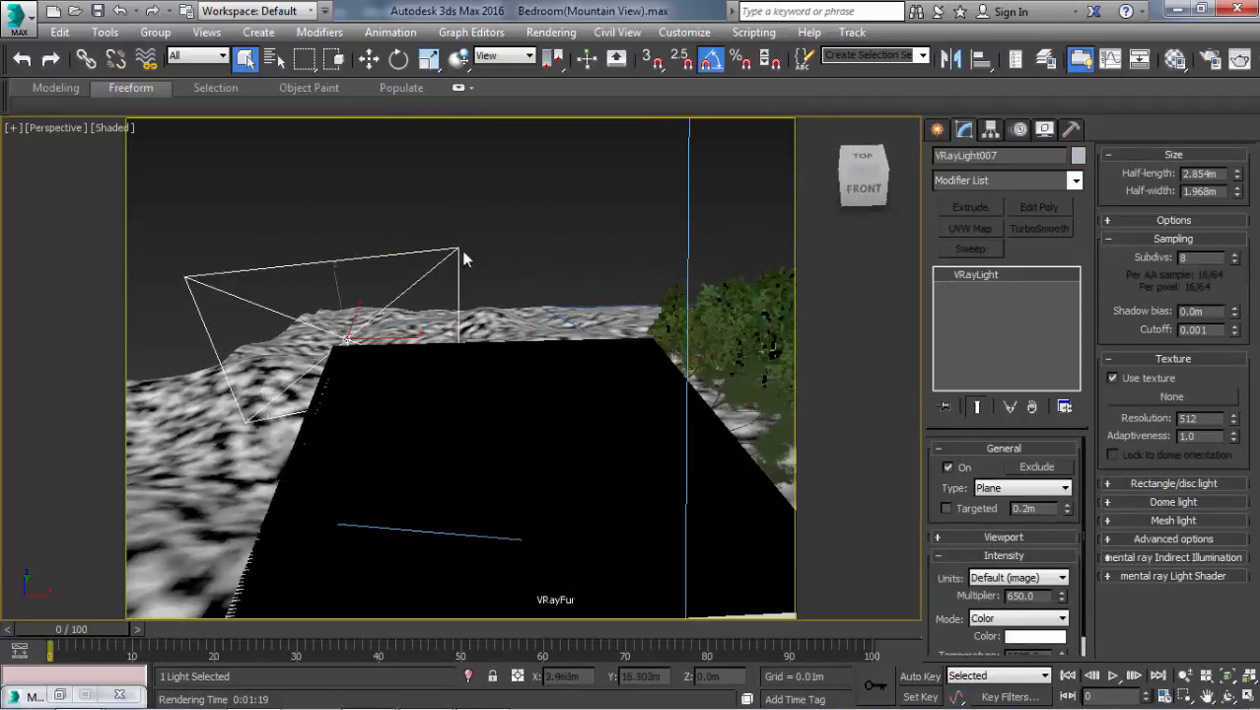
{"action": "middle_click_drag", "start_coordinate": [720, 267], "coordinate": [605, 264], "text": "alt"}
- Deselect the plane light, select the V-Ray sun high above the terrain and examine its parameters
{"action": "scroll", "coordinate": [371, 316], "scroll_direction": "down", "scroll_amount": 10}
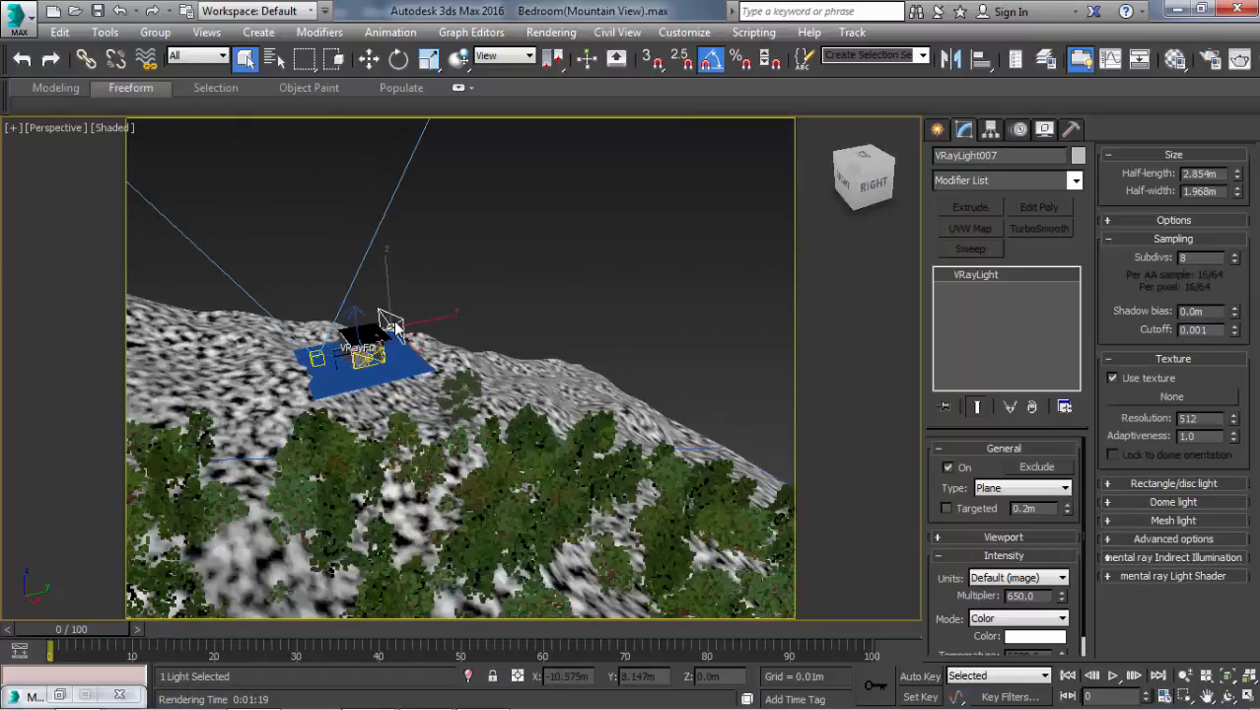
{"action": "left_click", "coordinate": [468, 262]}
{"action": "scroll", "coordinate": [469, 262], "scroll_direction": "down", "scroll_amount": 5}
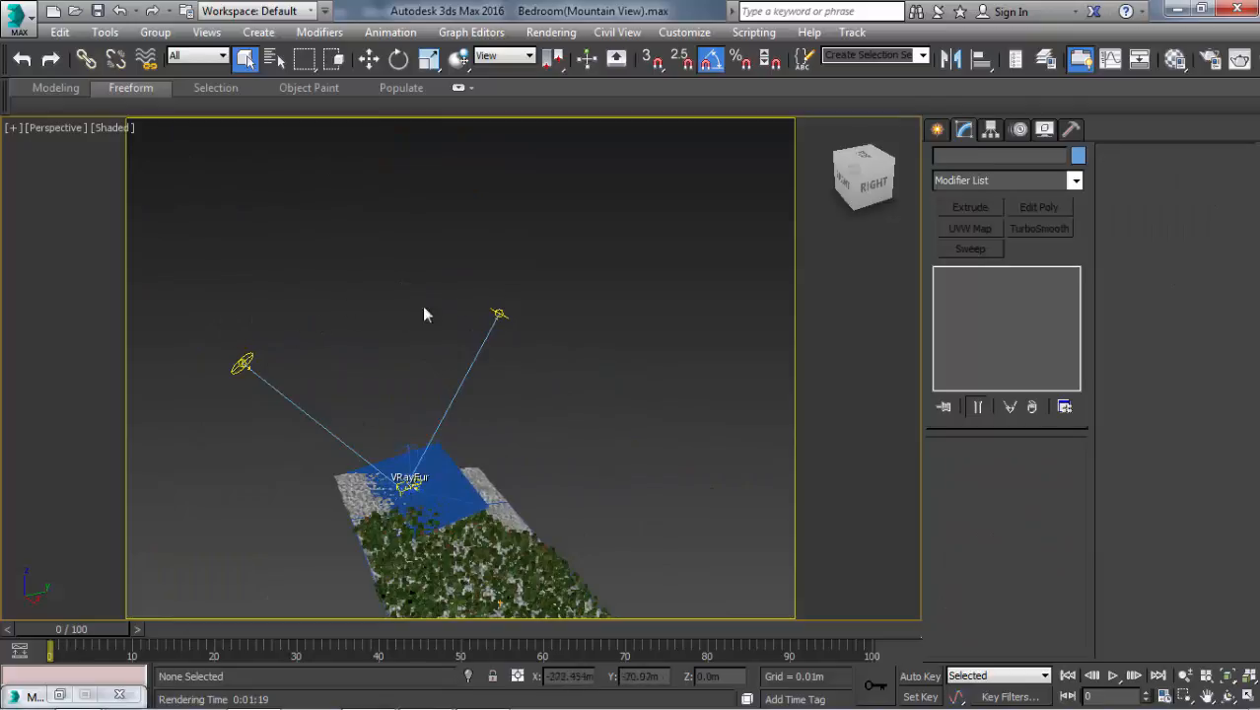
{"action": "scroll", "coordinate": [466, 335], "scroll_direction": "up", "scroll_amount": 3}
{"action": "left_click", "coordinate": [518, 304]}
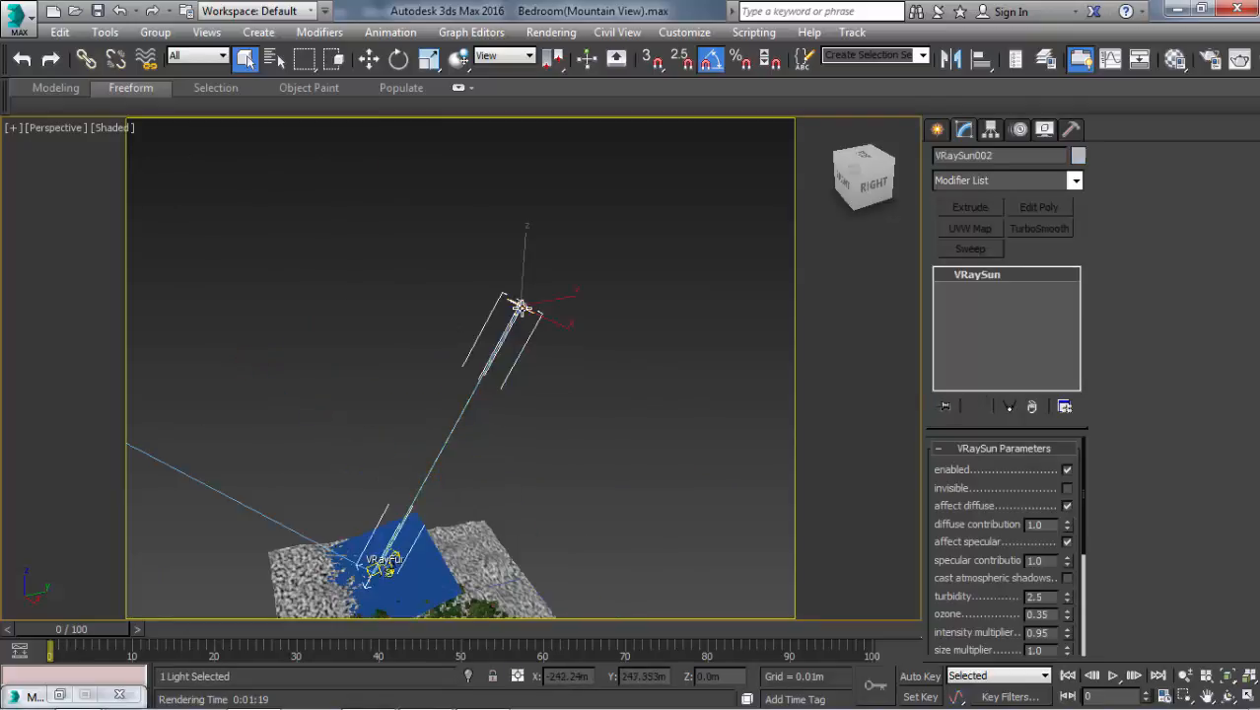
{"action": "scroll", "coordinate": [1001, 488], "scroll_direction": "down", "scroll_amount": 2}
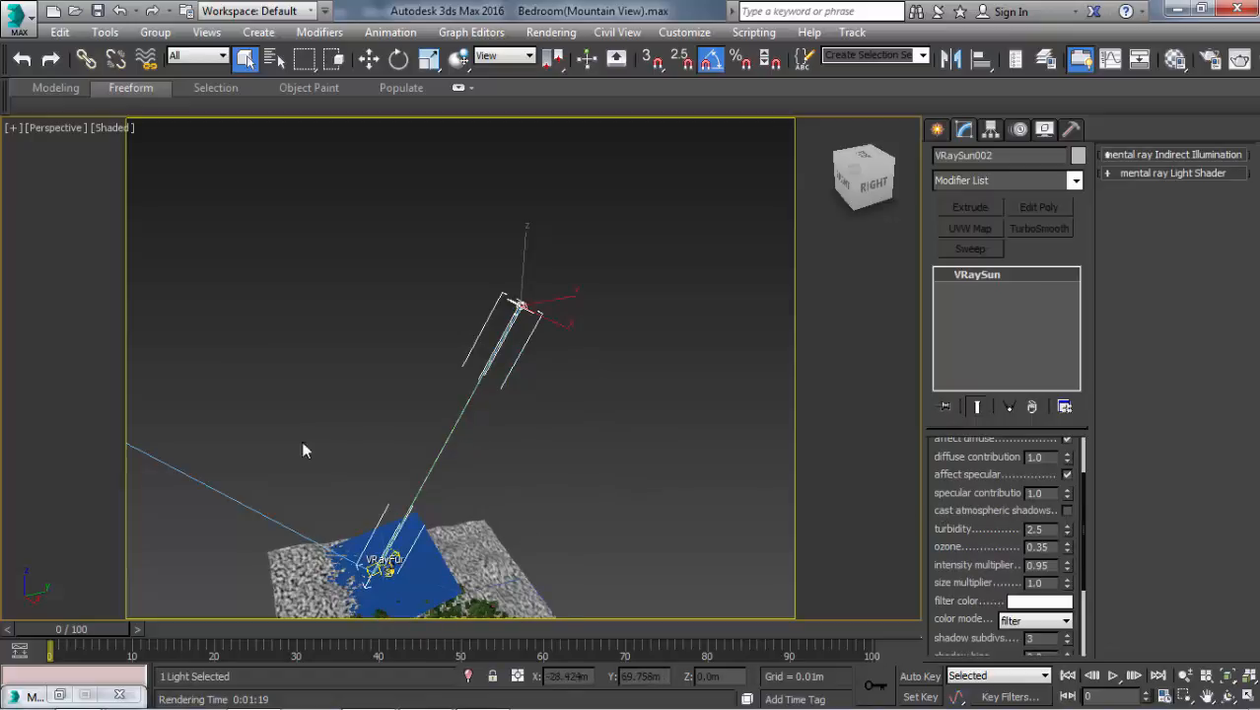
- Deselect the V-Ray sun and examine the forest scattered over the slope beside the building from above
{"action": "middle_click_drag", "start_coordinate": [303, 451], "coordinate": [449, 444]}
{"action": "left_click", "coordinate": [438, 469]}
{"action": "scroll", "coordinate": [515, 607], "scroll_direction": "up", "scroll_amount": 5}
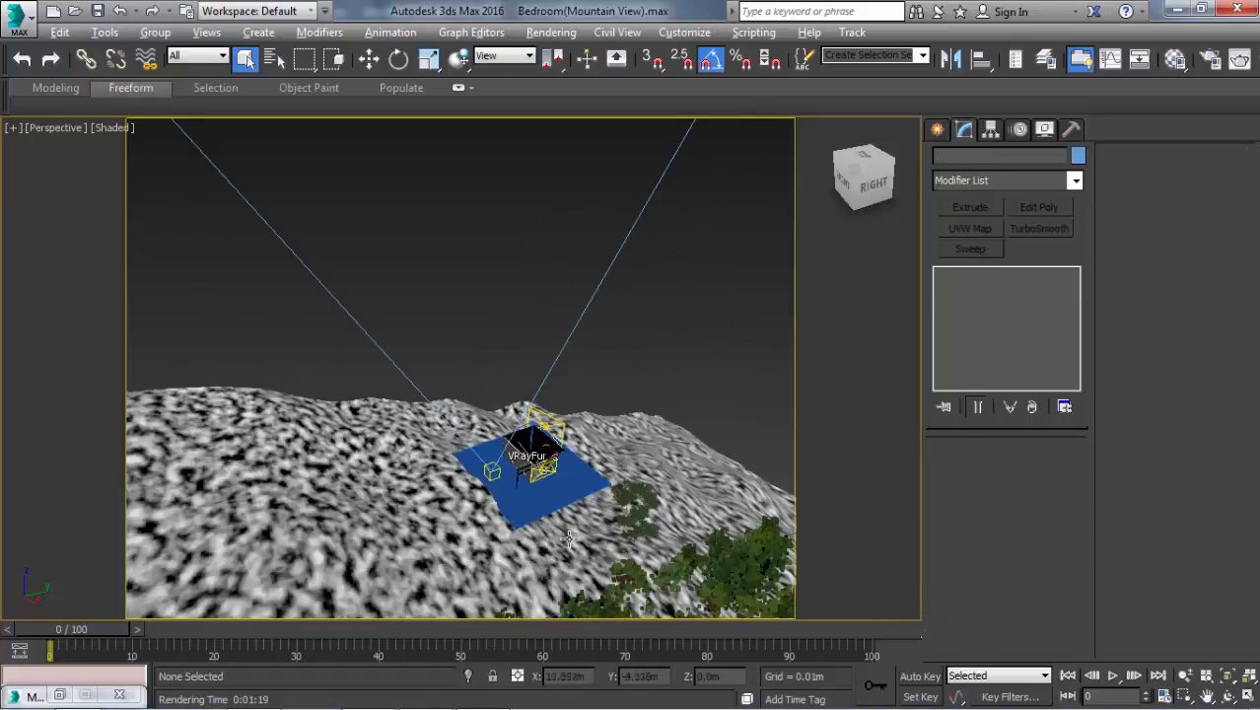
{"action": "middle_click_drag", "start_coordinate": [568, 540], "coordinate": [528, 320], "text": "alt"}
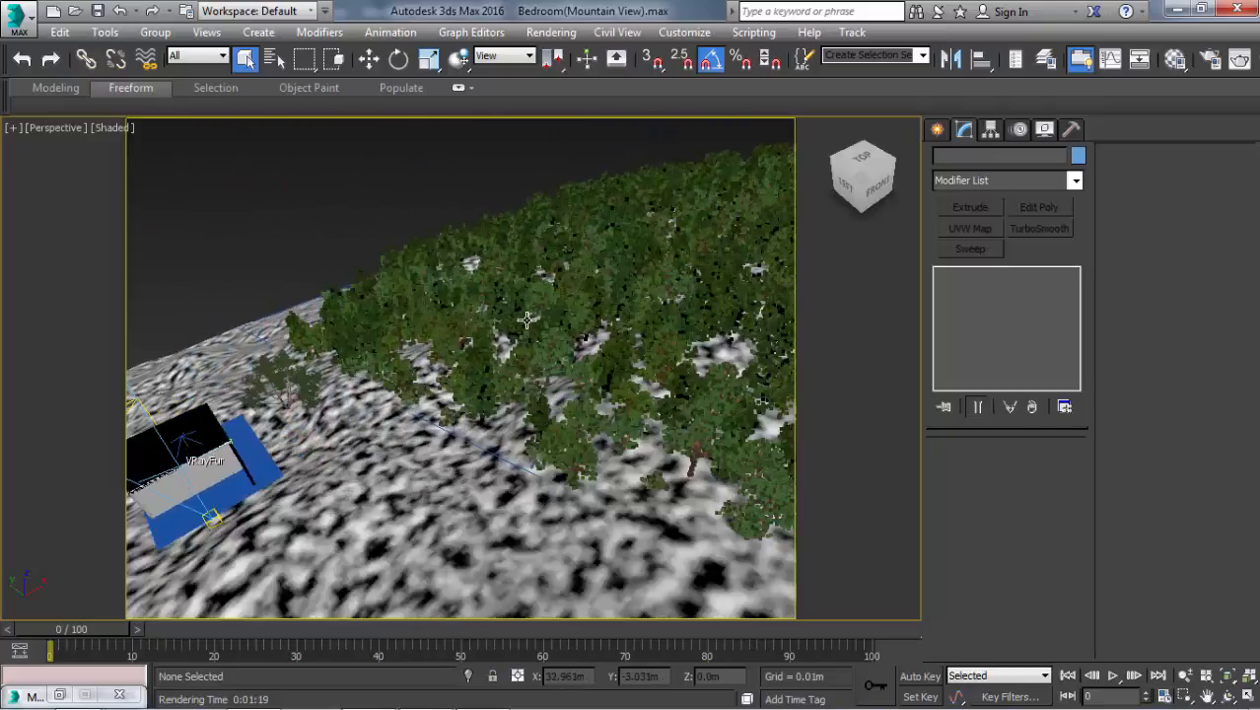
{"action": "scroll", "coordinate": [528, 320], "scroll_direction": "up", "scroll_amount": 4}
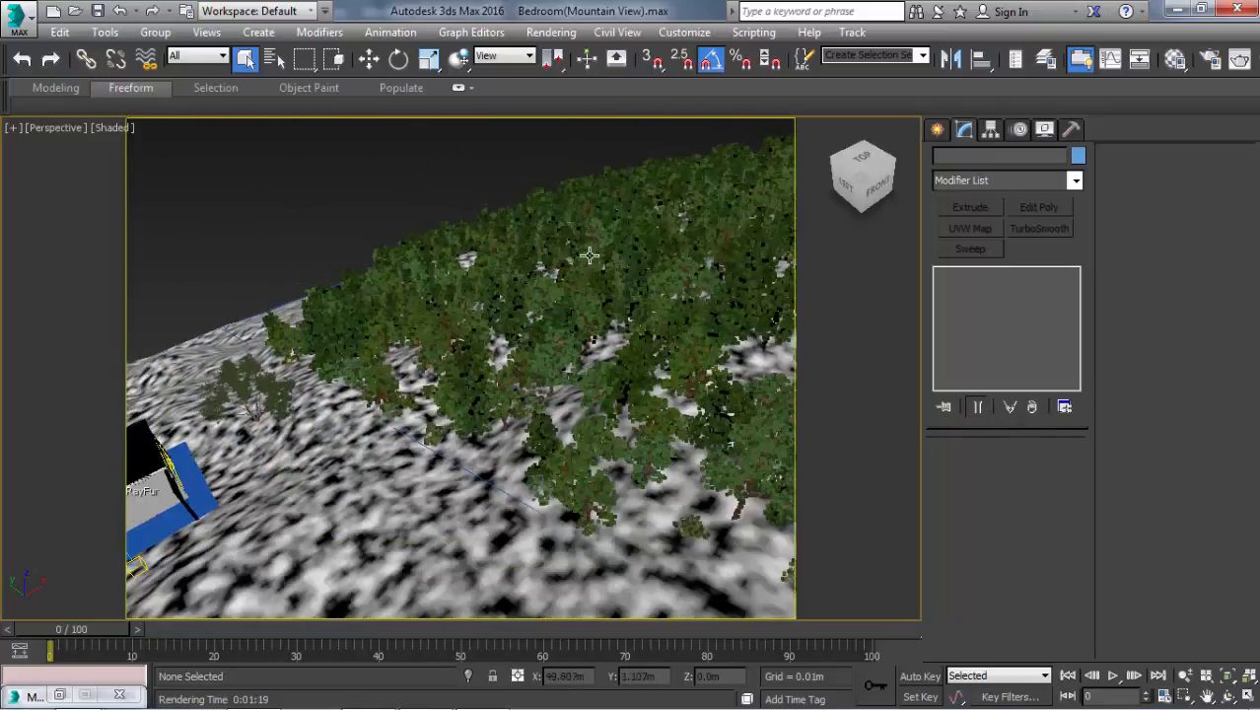
{"action": "scroll", "coordinate": [592, 261], "scroll_direction": "down", "scroll_amount": 3}
{"action": "scroll", "coordinate": [510, 316], "scroll_direction": "up", "scroll_amount": 3}
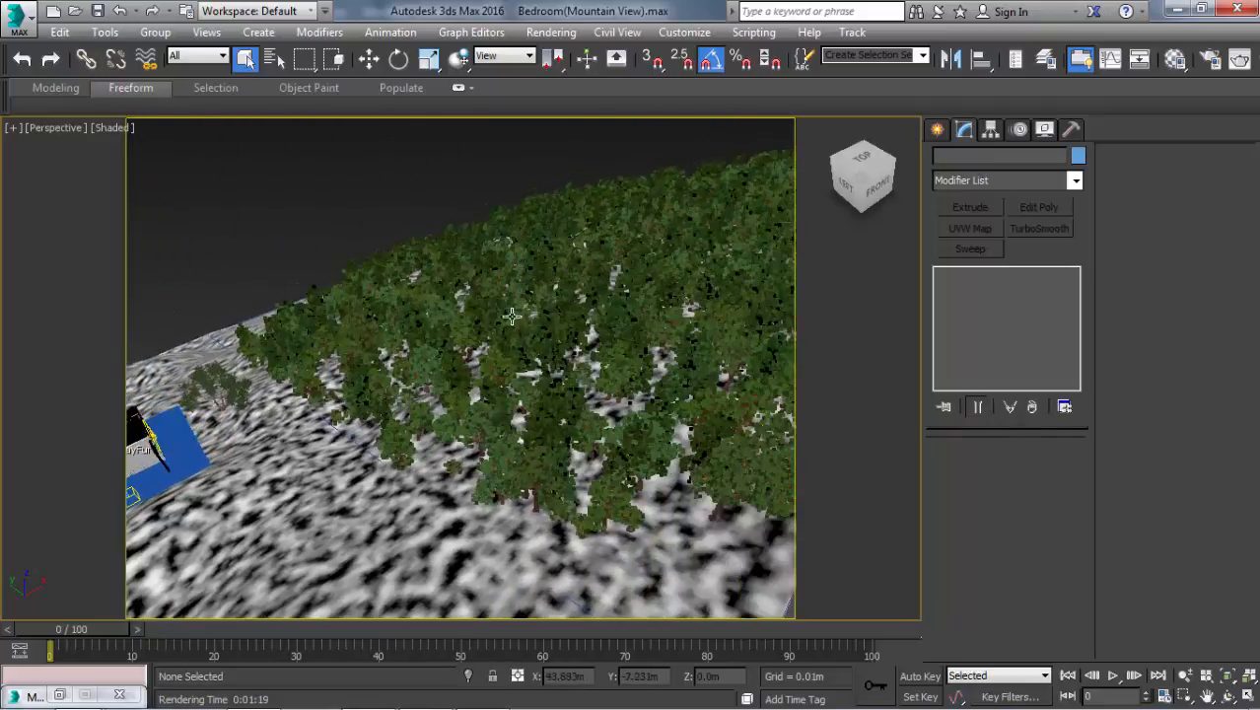
{"action": "scroll", "coordinate": [540, 343], "scroll_direction": "down", "scroll_amount": 2}
{"action": "middle_click_drag", "start_coordinate": [560, 353], "coordinate": [570, 354], "text": "alt"}
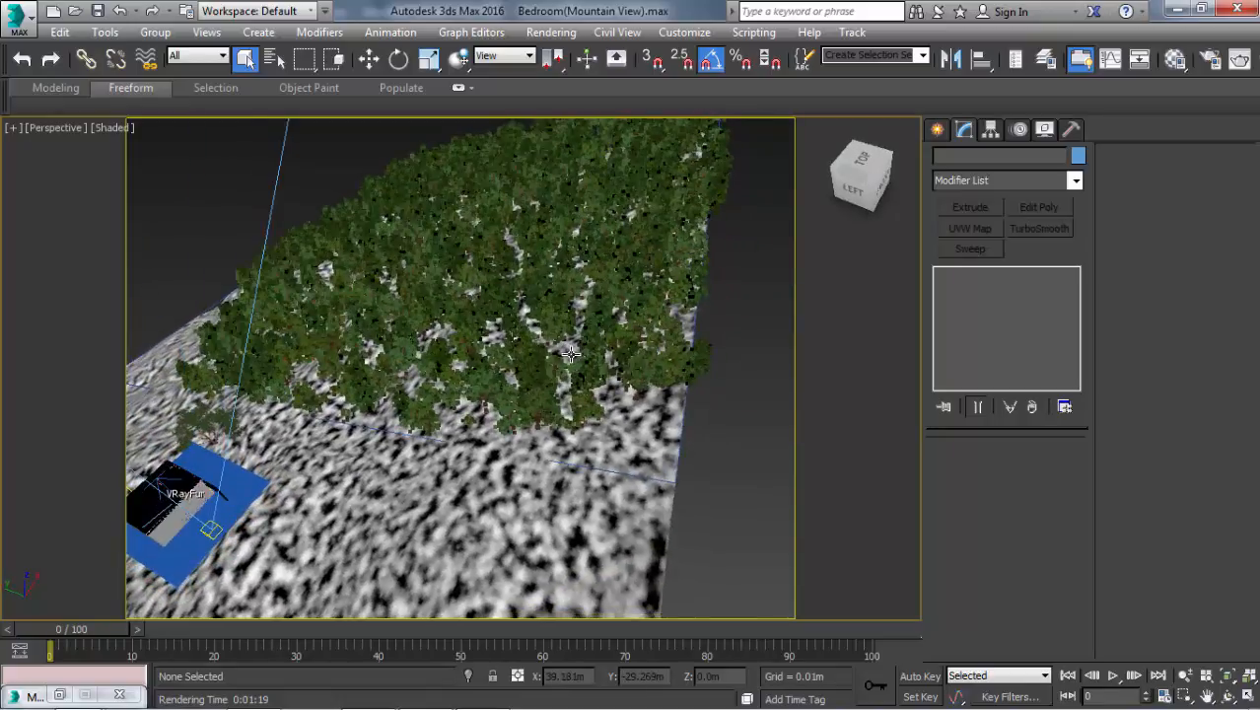
{"action": "scroll", "coordinate": [406, 351], "scroll_direction": "up", "scroll_amount": 4}
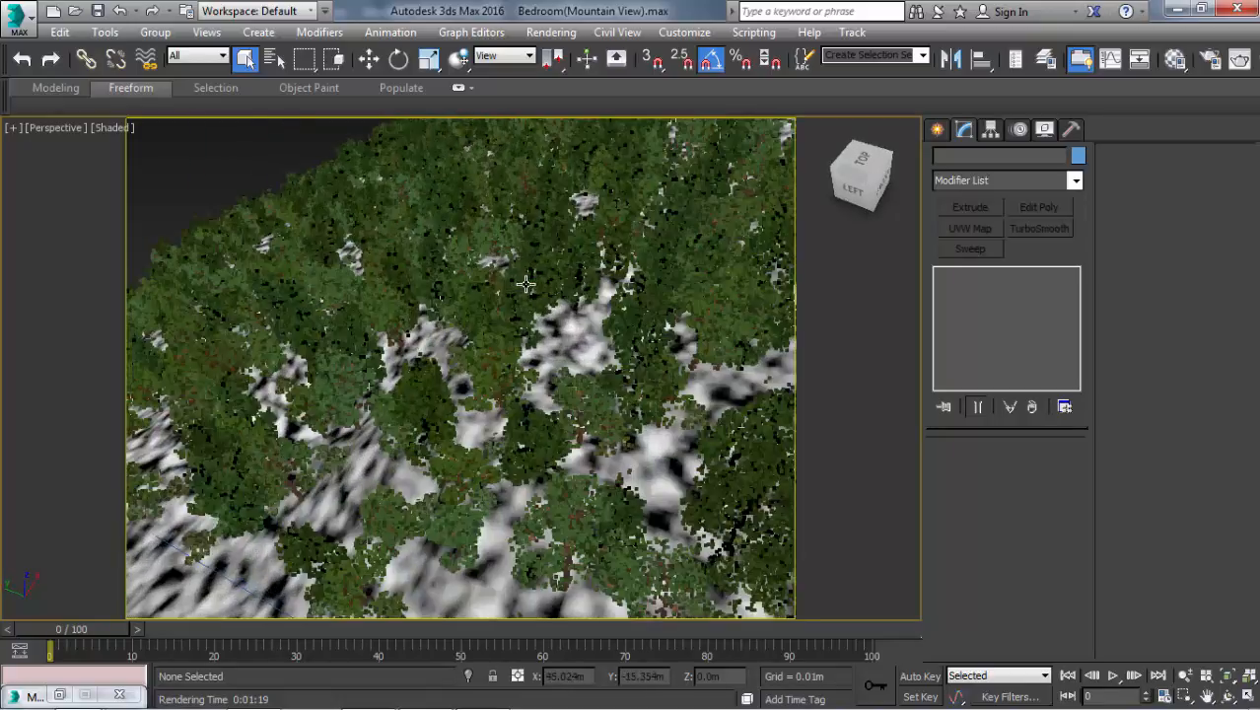
- Inspect the Forest001 trees up close from a low side angle along the hillside
{"action": "middle_click_drag", "start_coordinate": [635, 294], "coordinate": [658, 219], "text": "alt"}
{"action": "middle_click_drag", "start_coordinate": [568, 407], "coordinate": [739, 308]}
{"action": "middle_click_drag", "start_coordinate": [501, 459], "coordinate": [877, 255]}
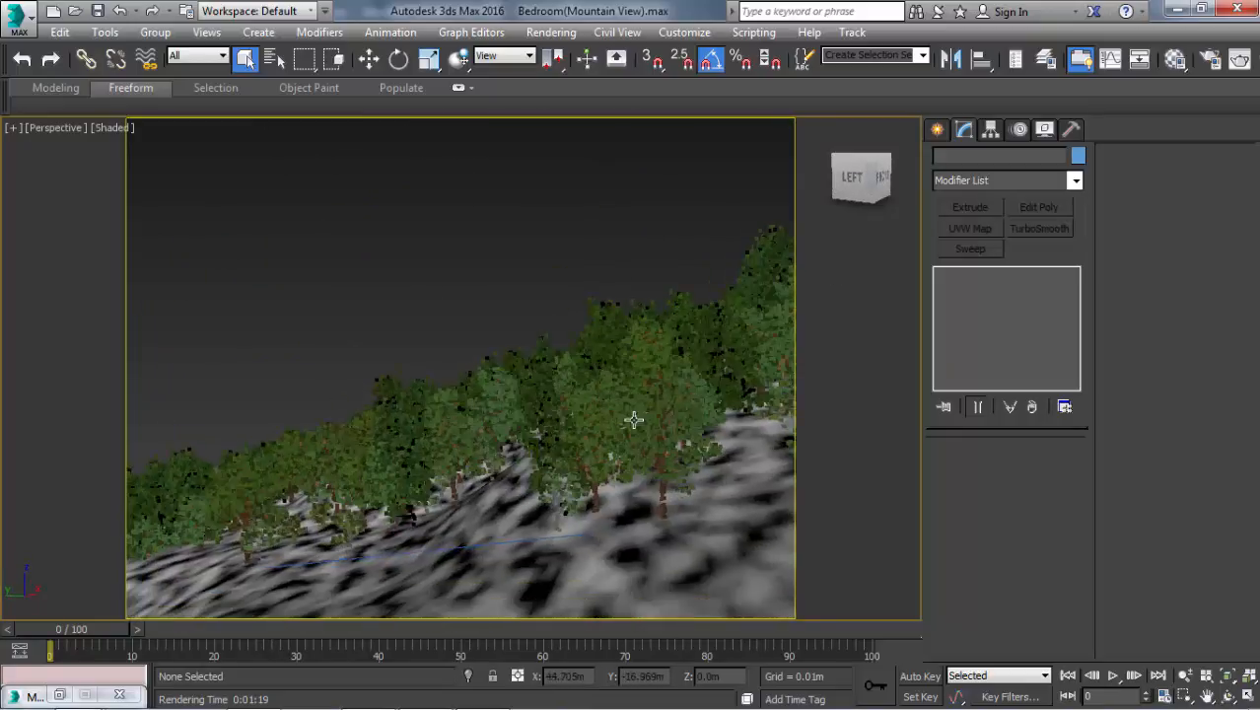
{"action": "middle_click_drag", "start_coordinate": [633, 419], "coordinate": [759, 345]}
{"action": "scroll", "coordinate": [481, 468], "scroll_direction": "down", "scroll_amount": 2}
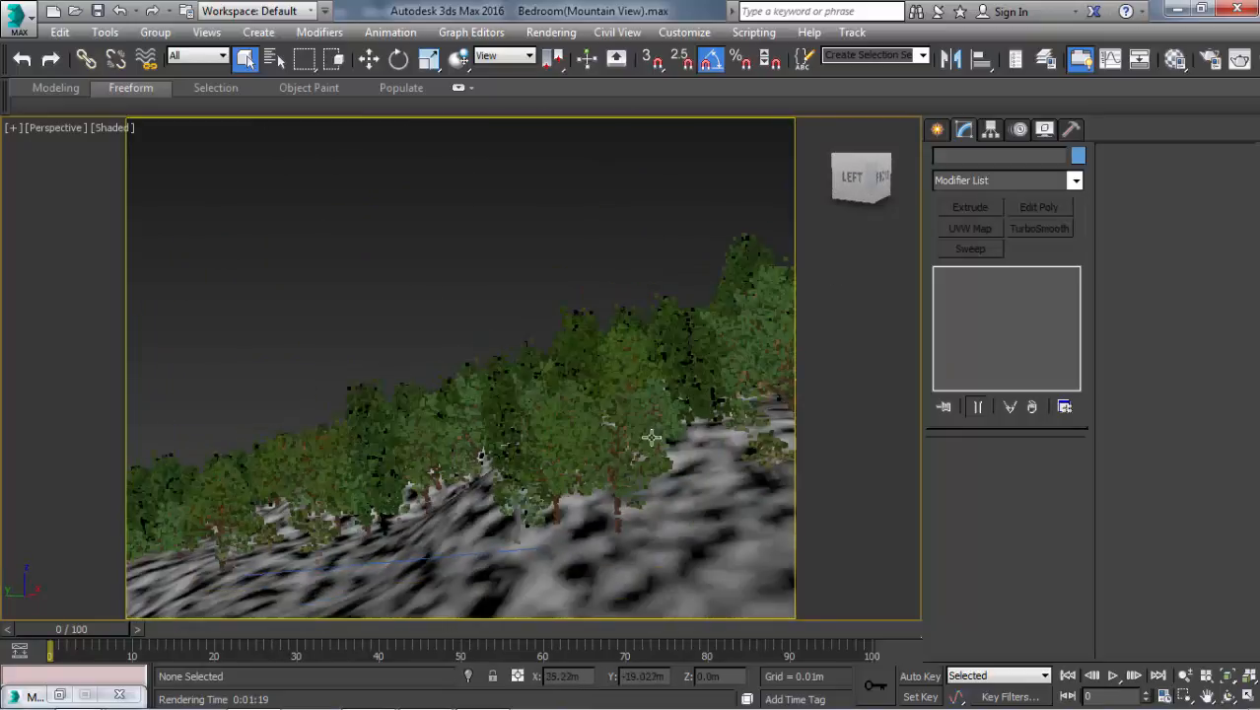
{"action": "middle_click_drag", "start_coordinate": [511, 430], "coordinate": [761, 343]}
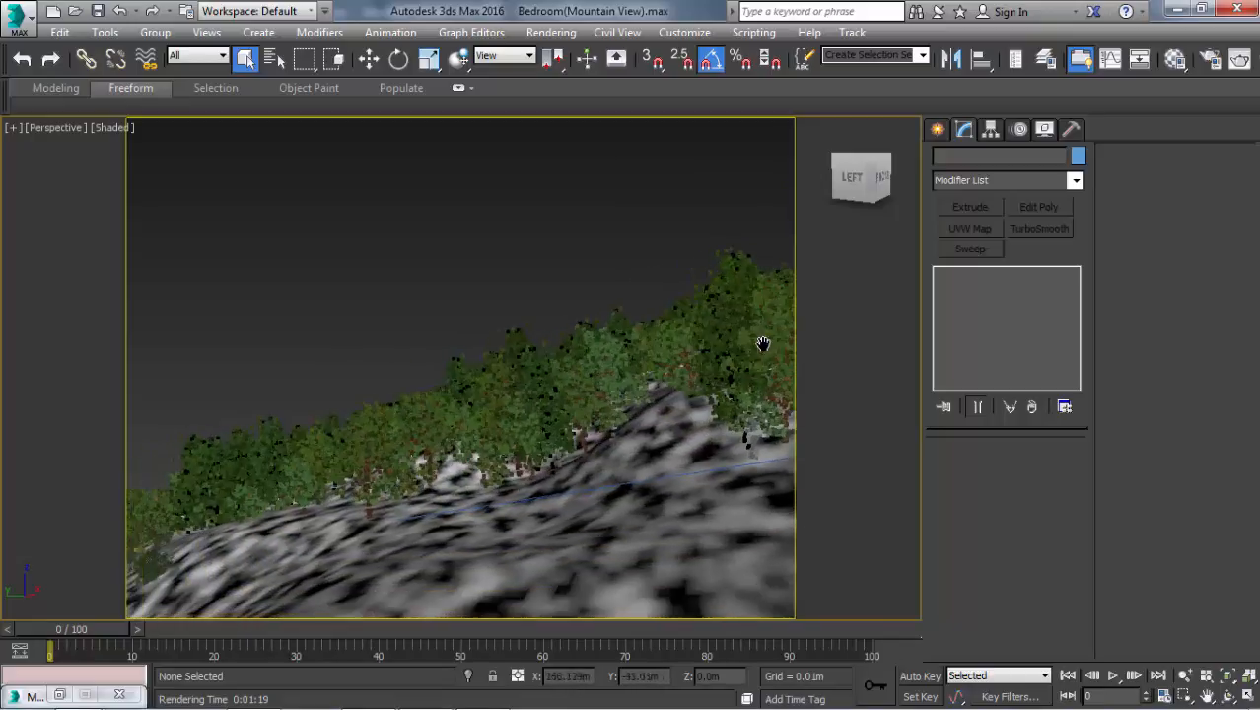
{"action": "scroll", "coordinate": [451, 431], "scroll_direction": "up", "scroll_amount": 2}
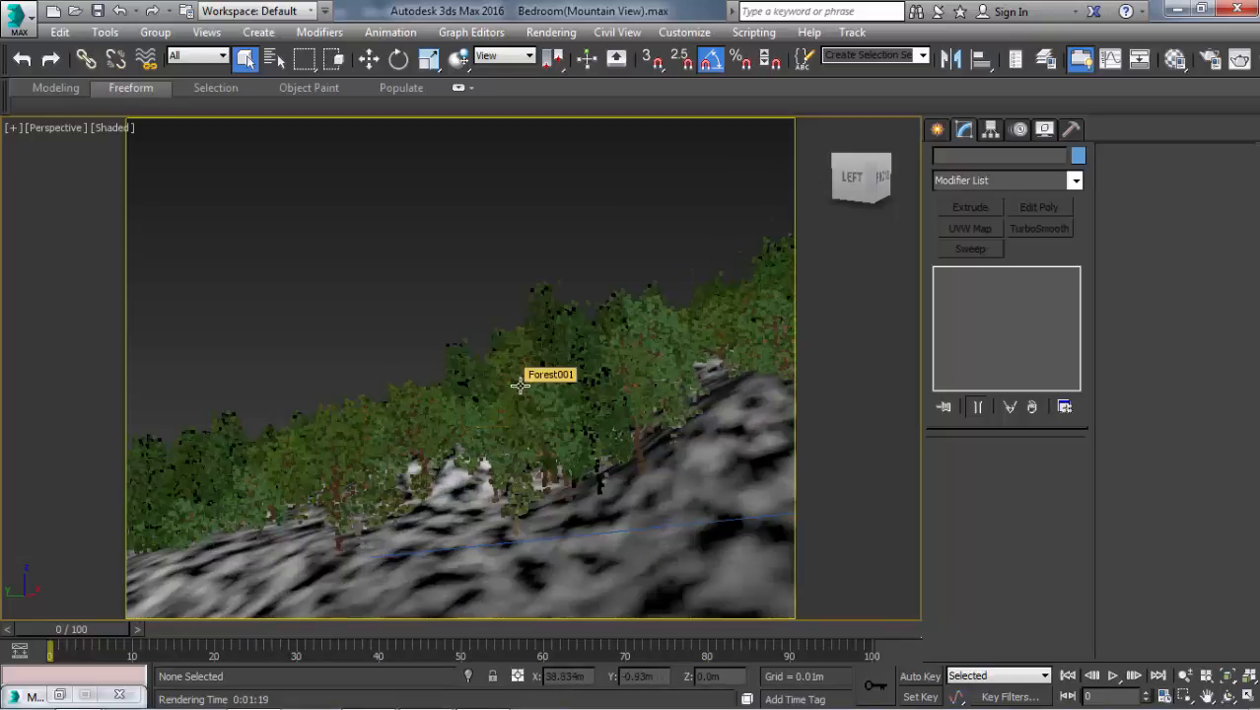
{"action": "scroll", "coordinate": [509, 392], "scroll_direction": "up", "scroll_amount": 2}
{"action": "scroll", "coordinate": [638, 327], "scroll_direction": "up", "scroll_amount": 2}
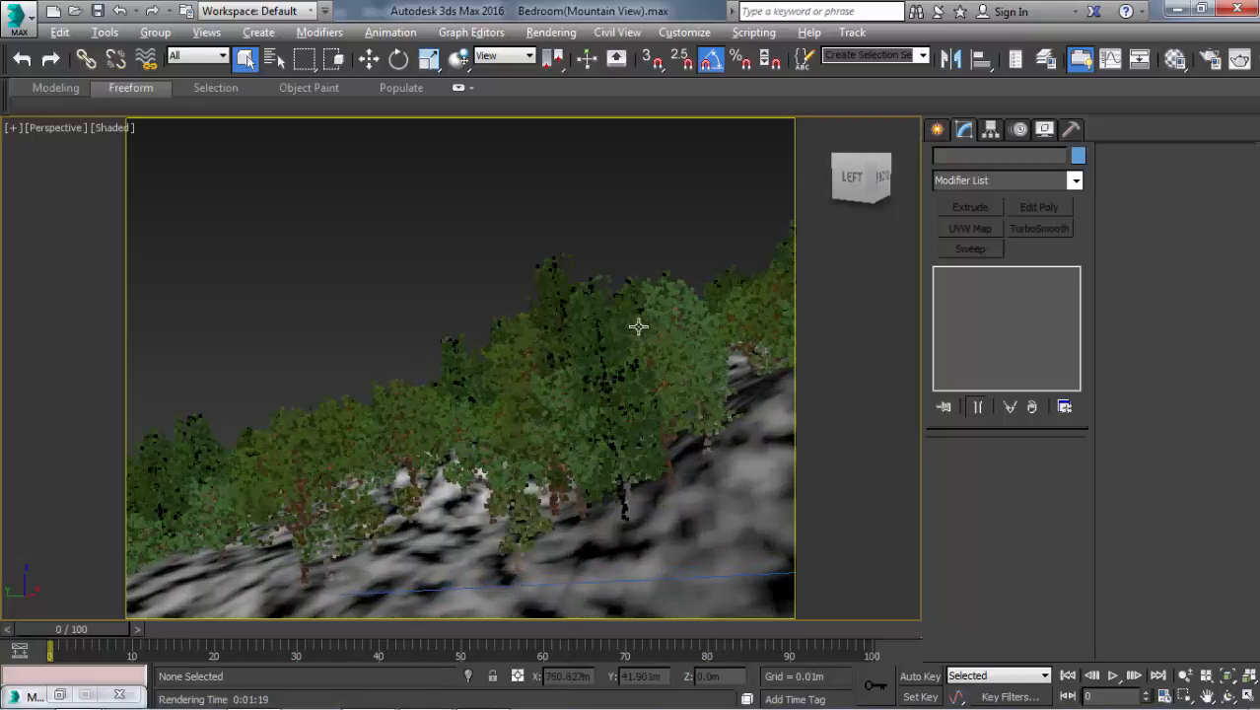
- Examine the whole terrain around the building, including the forested slope and the lights, from a distance
{"action": "scroll", "coordinate": [595, 363], "scroll_direction": "down", "scroll_amount": 4}
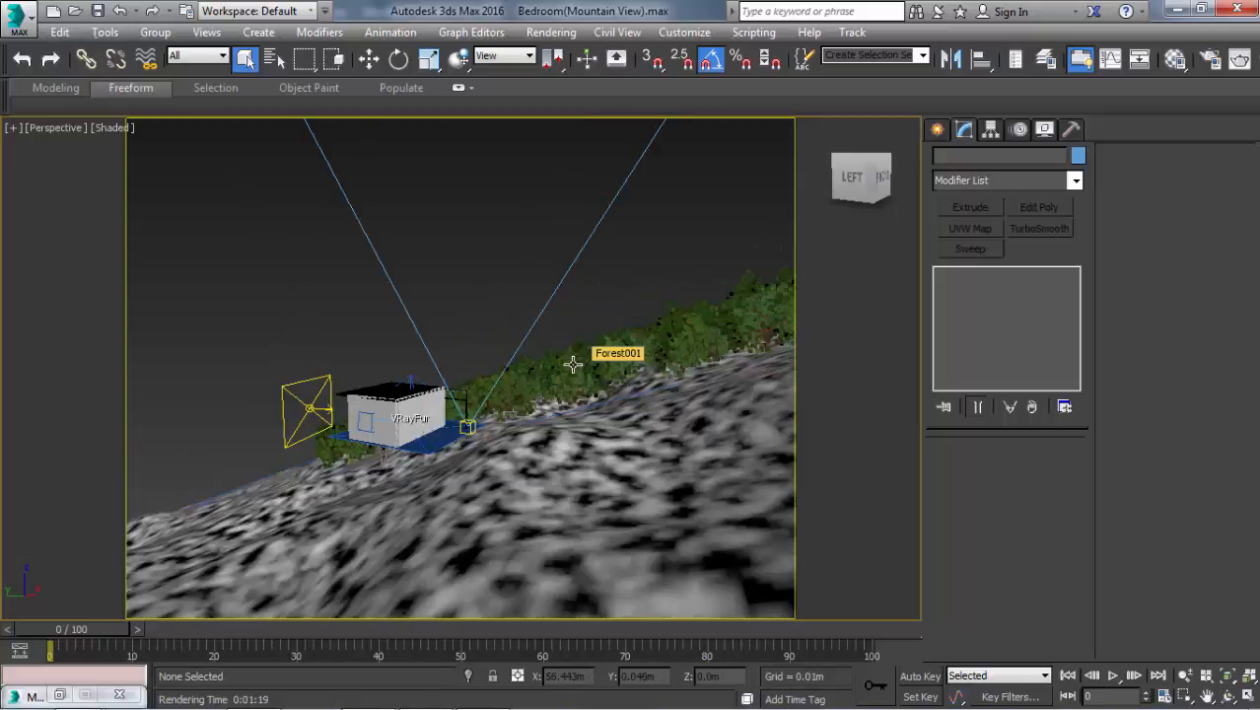
{"action": "middle_click_drag", "start_coordinate": [573, 365], "coordinate": [521, 322], "text": "alt"}
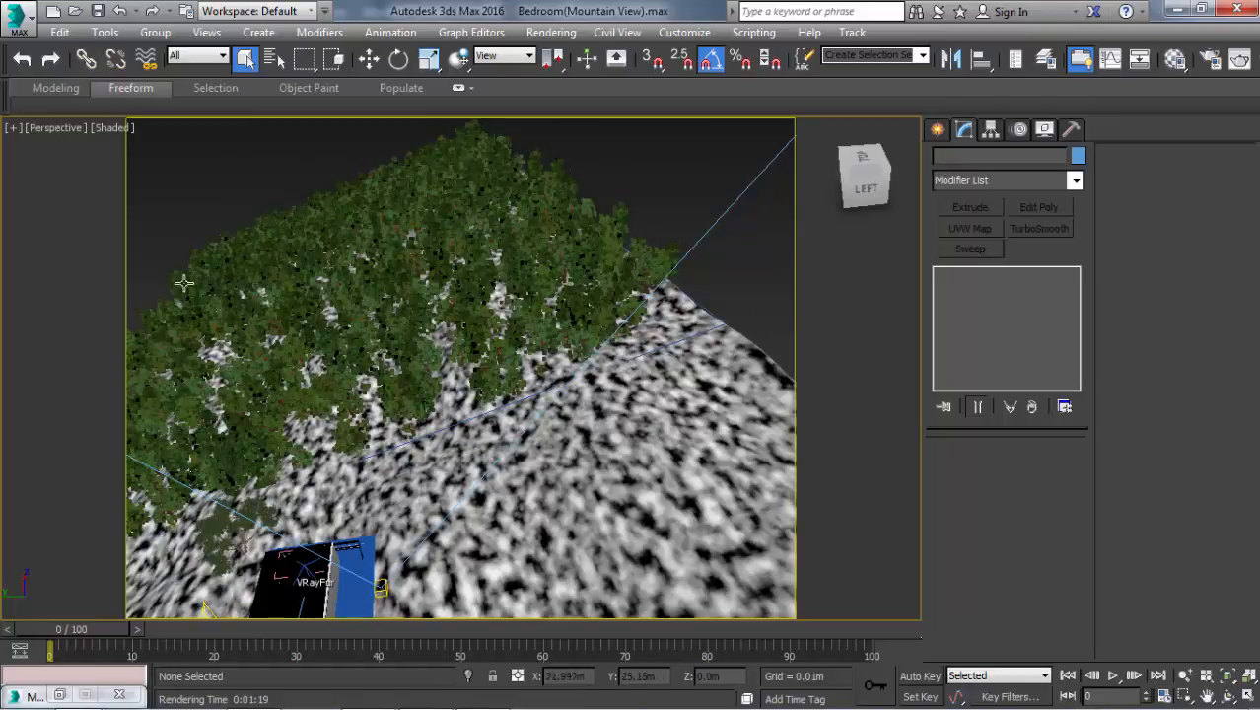
{"action": "middle_click_drag", "start_coordinate": [430, 273], "coordinate": [635, 271]}
{"action": "scroll", "coordinate": [559, 272], "scroll_direction": "down", "scroll_amount": 4}
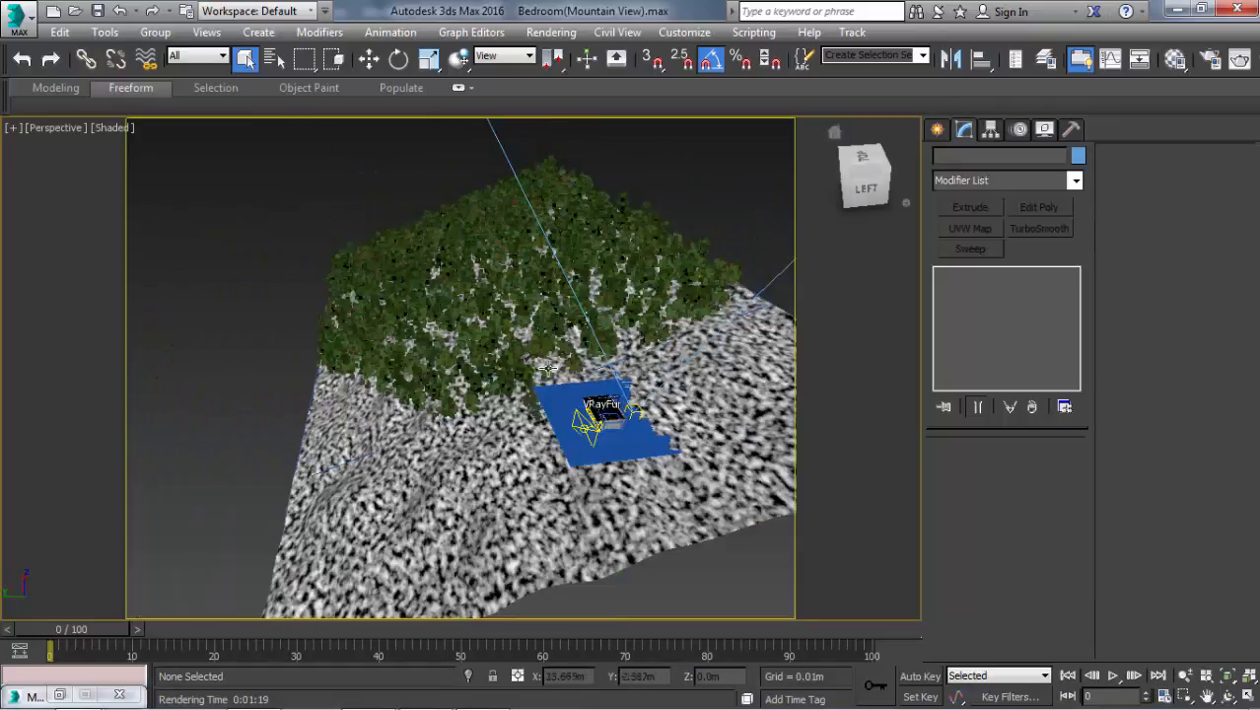
{"action": "scroll", "coordinate": [689, 197], "scroll_direction": "down", "scroll_amount": 2}
{"action": "scroll", "coordinate": [641, 382], "scroll_direction": "up", "scroll_amount": 5}
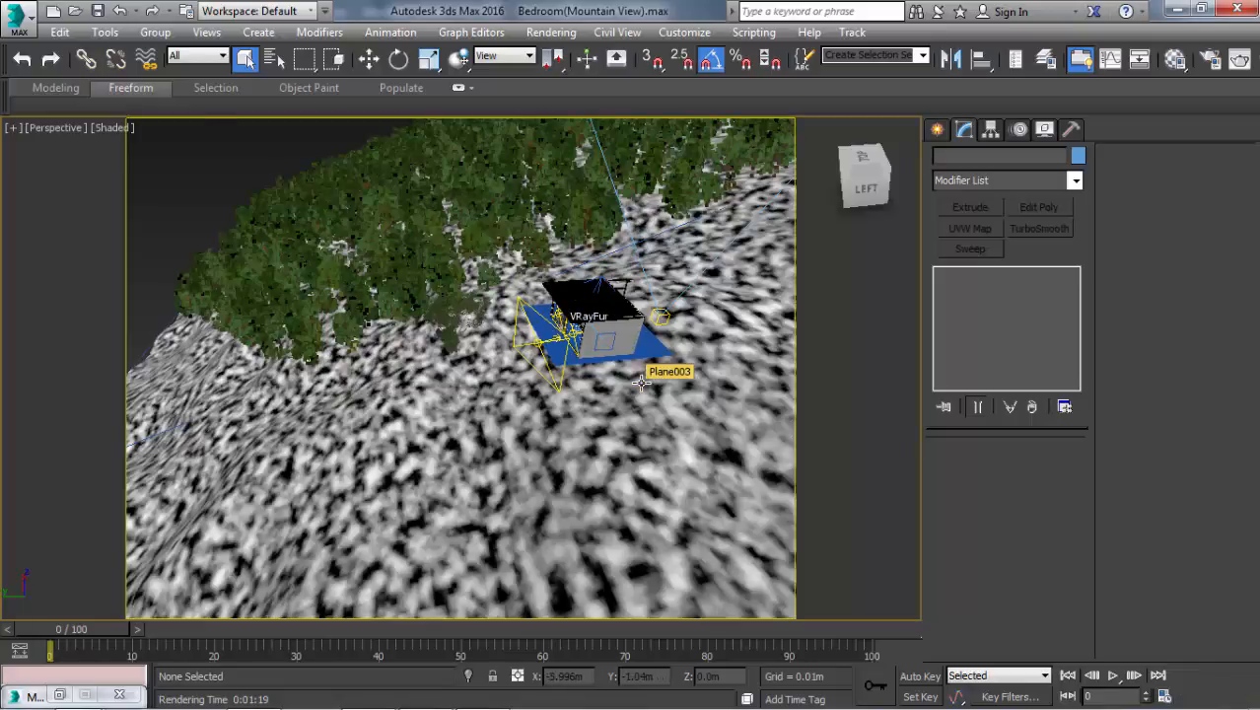
- Return to the VRayCam001 camera view and switch to Photoshop to show the finished bedroom composite
{"action": "key", "text": "c"}
{"action": "mouse_move", "coordinate": [345, 691]}
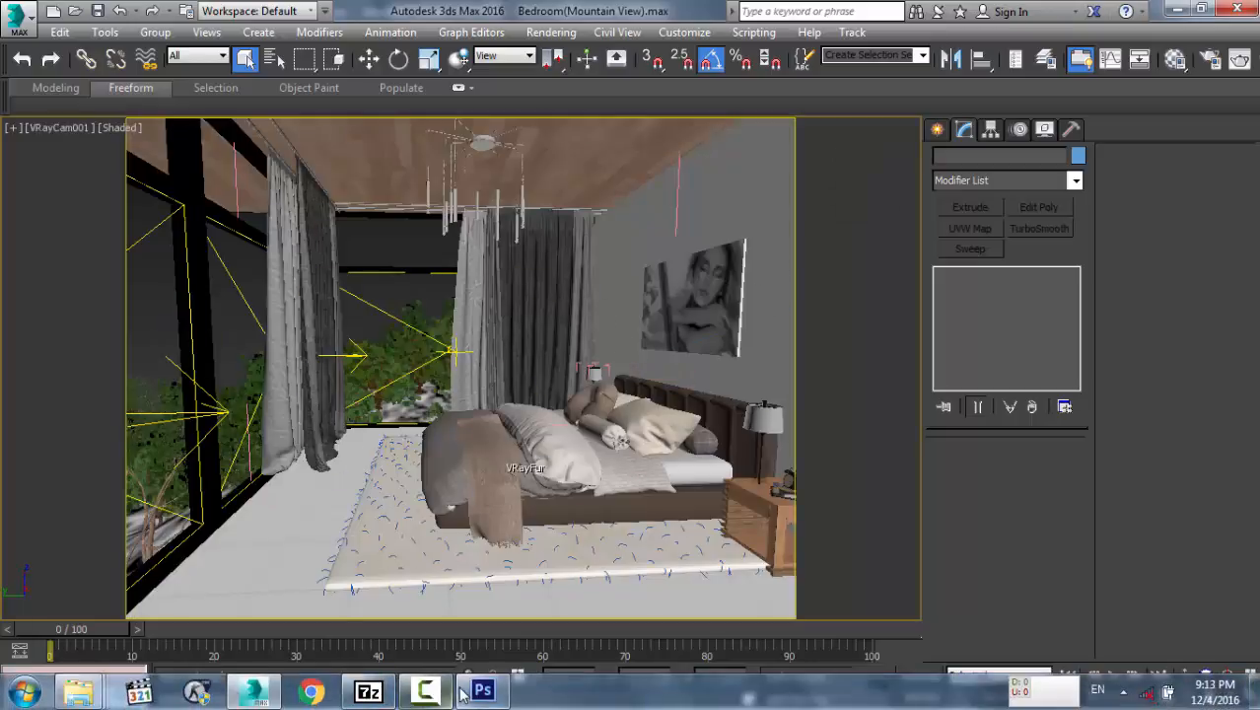
{"action": "mouse_move", "coordinate": [463, 694]}
{"action": "left_click", "coordinate": [454, 608]}
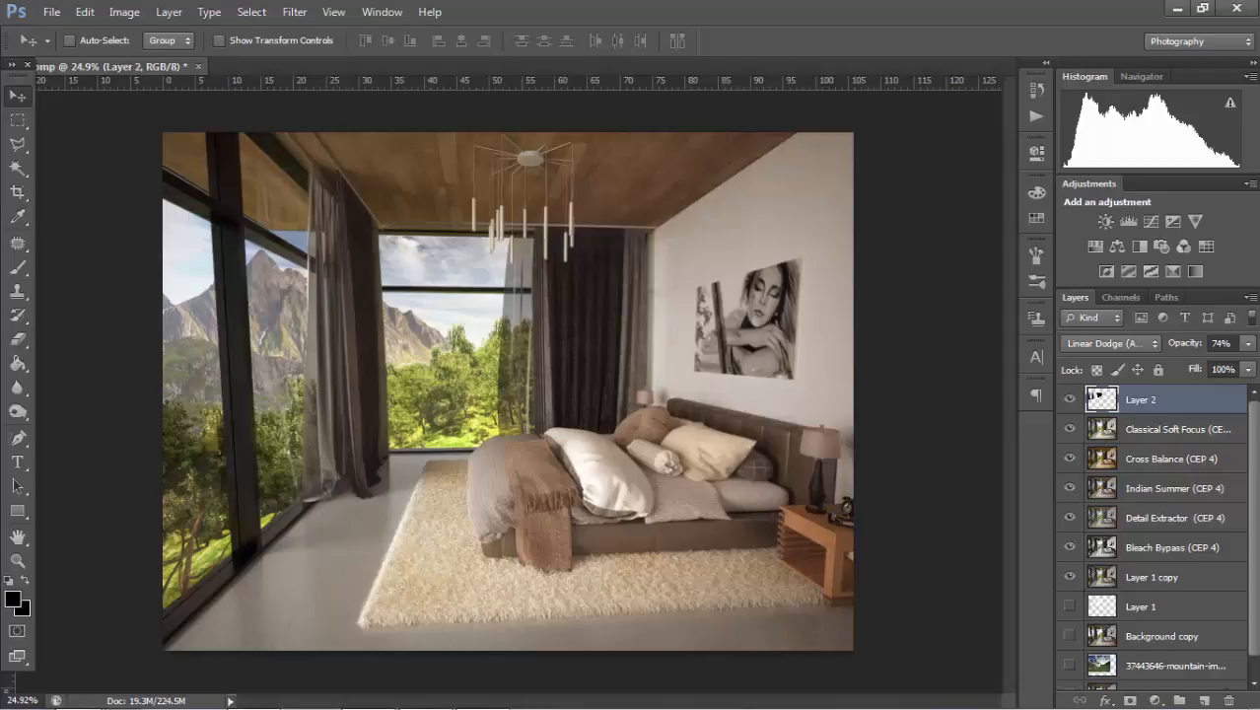
{"action": "mouse_move", "coordinate": [888, 700]}
{"action": "left_click", "coordinate": [448, 699]}
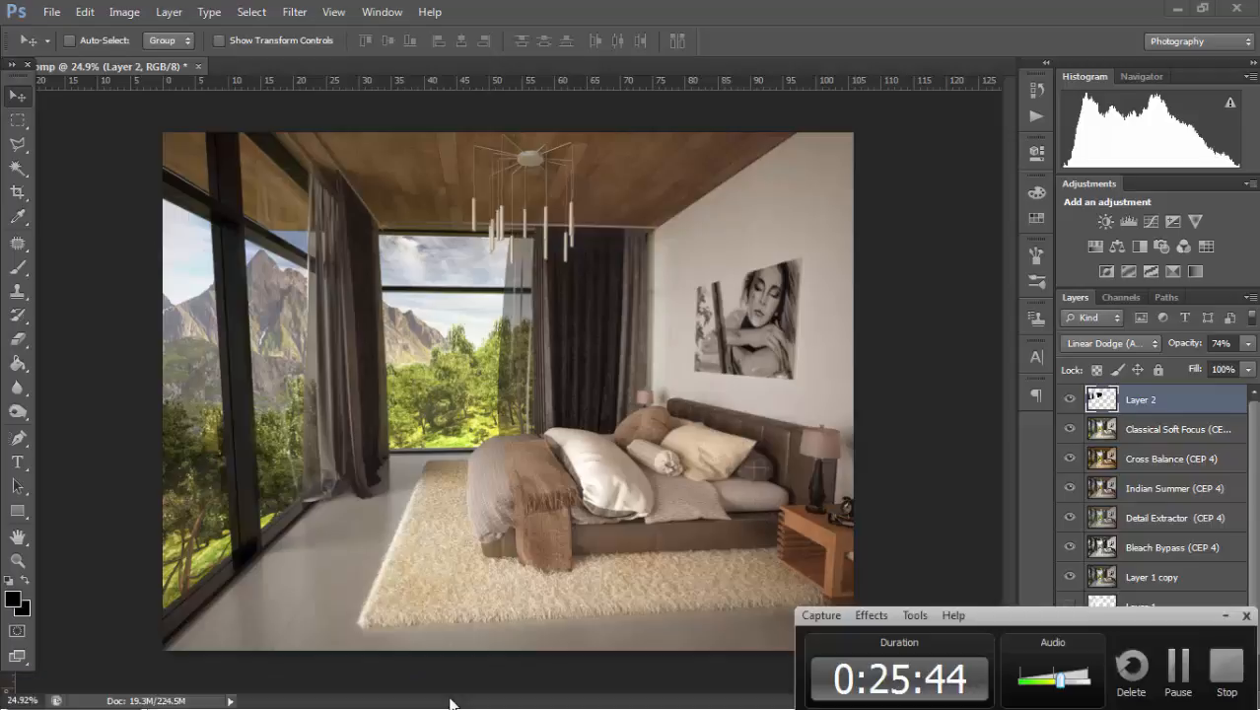